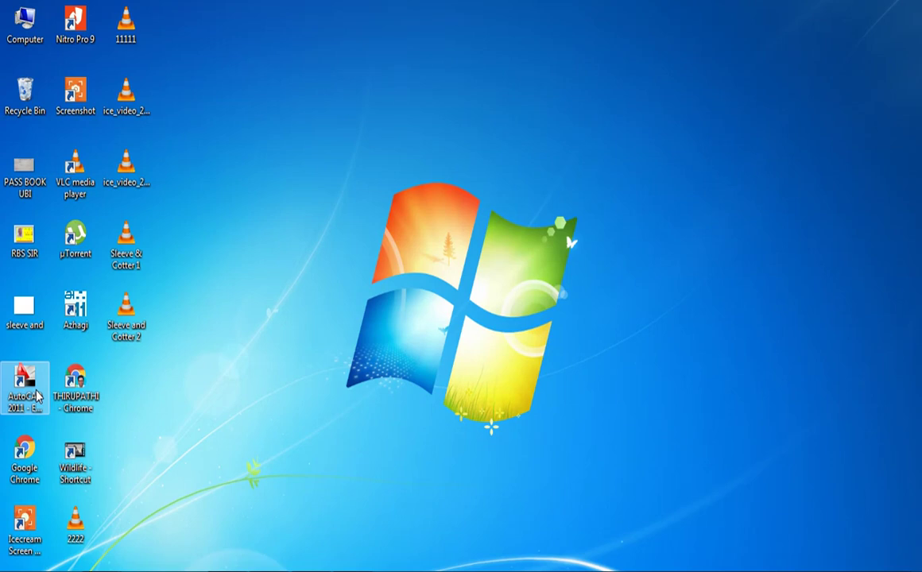
- Launch AutoCAD 2011 from the desktop and dismiss the Partner Products notice and the Welcome Screen
left_click(36, 395)
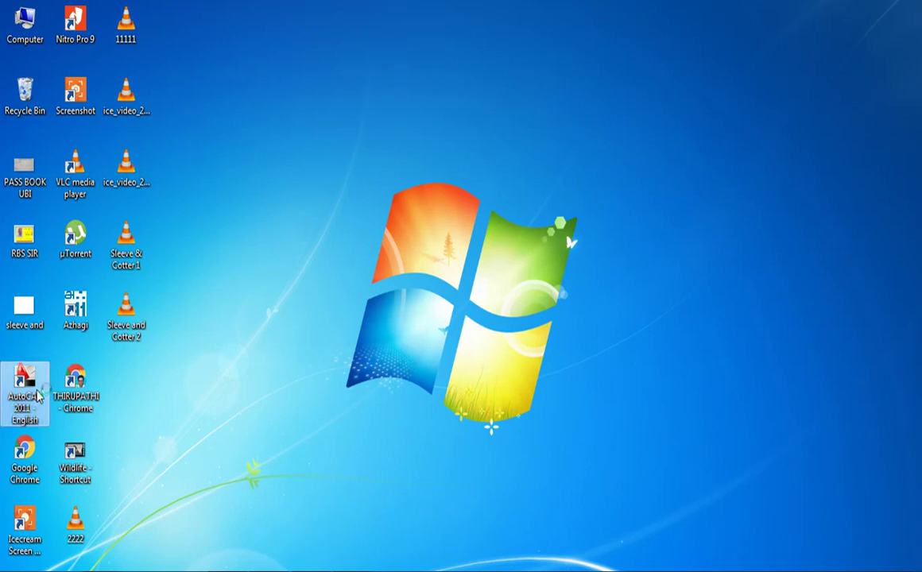
double_click(35, 395)
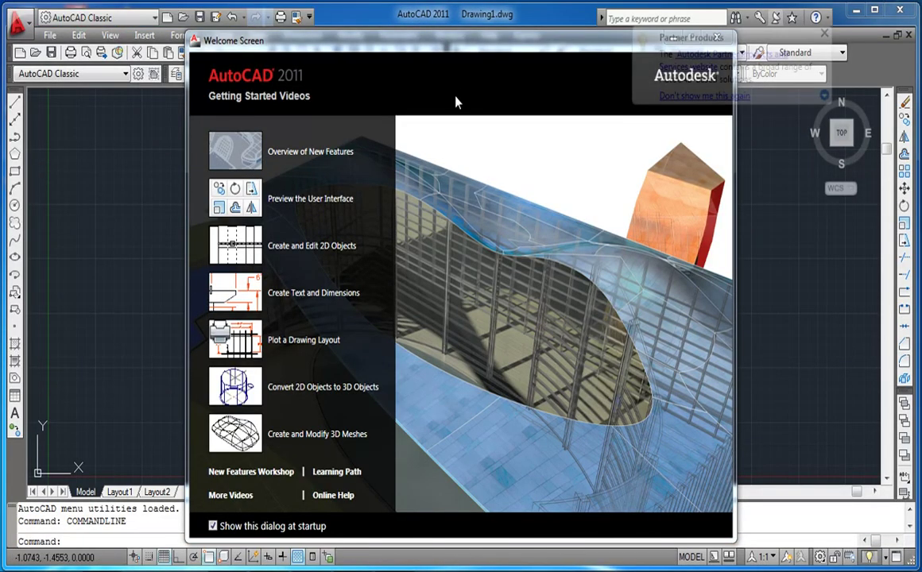
left_click(825, 36)
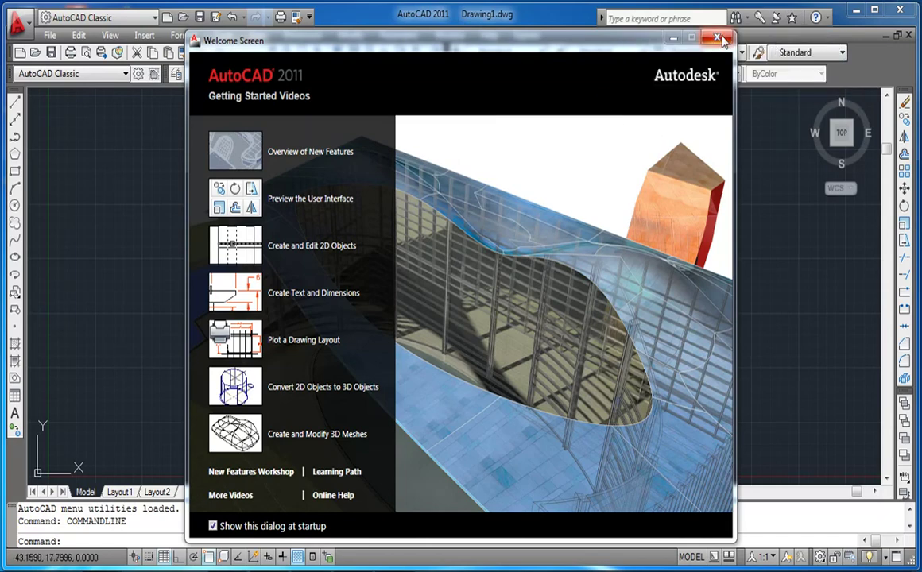
left_click(717, 38)
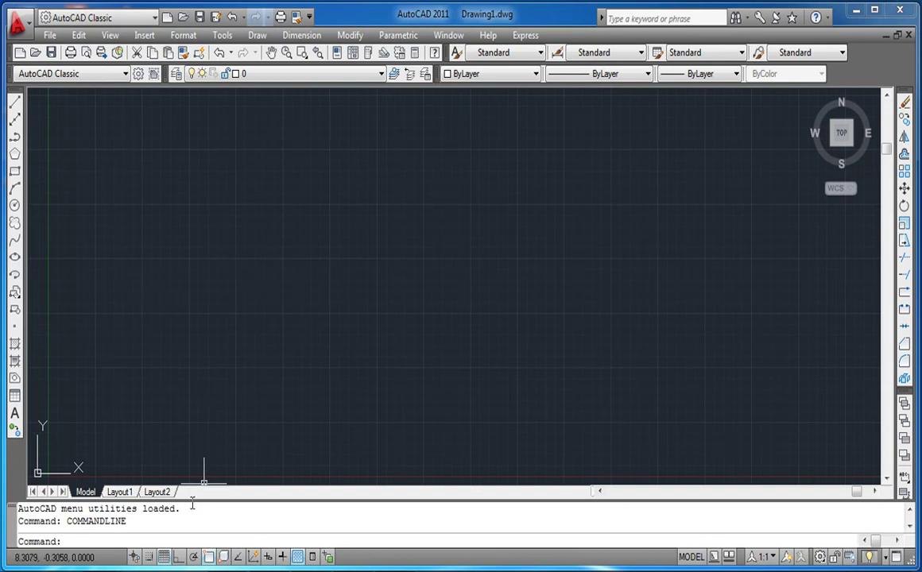
- Turn off the grid display in the drawing area
mouse_move(159, 494)
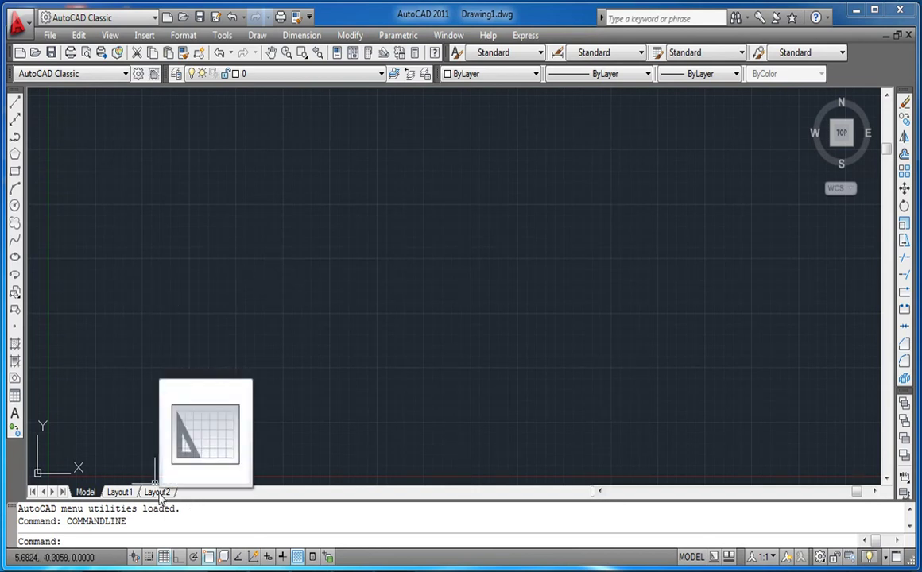
left_click(163, 557)
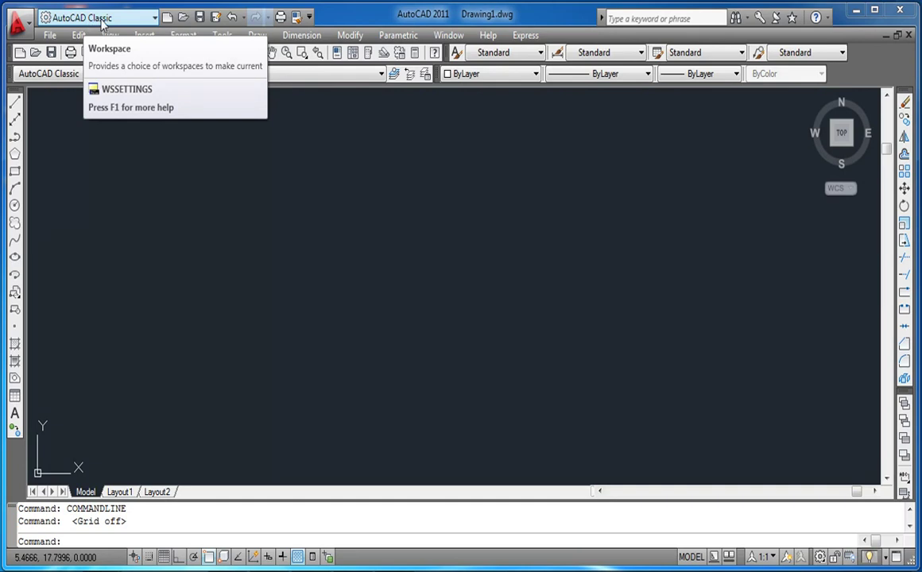
- Switch the workspace to 2D Drafting & Annotation and make the menu bar visible
left_click(155, 19)
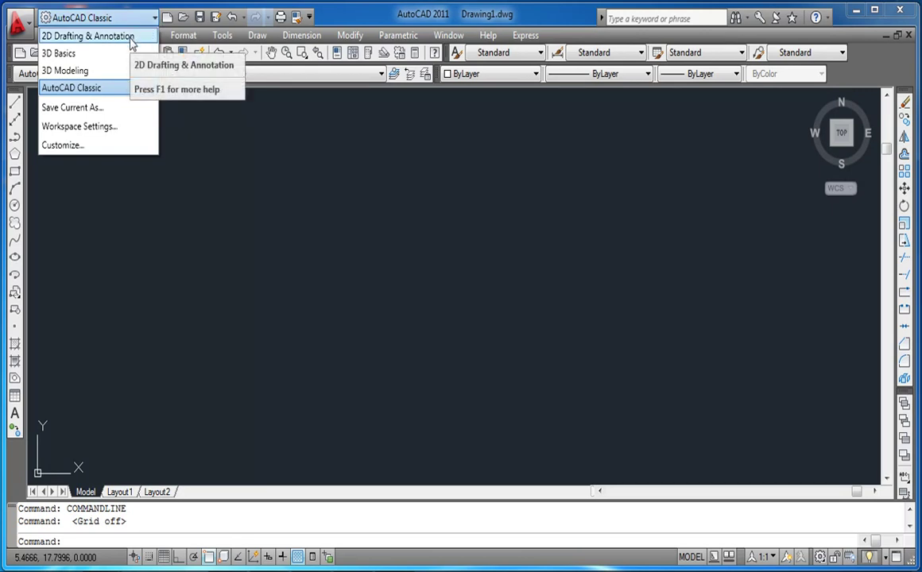
left_click(131, 37)
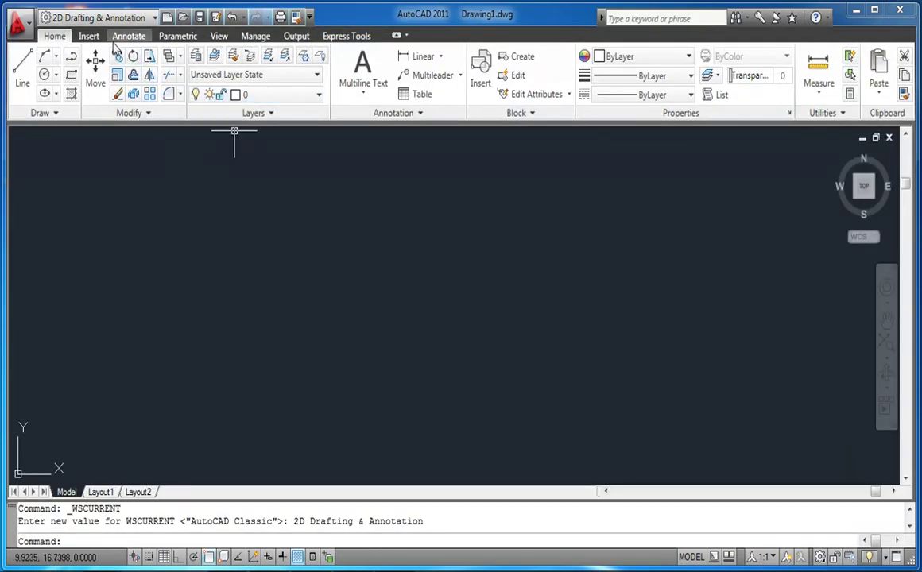
left_click(309, 17)
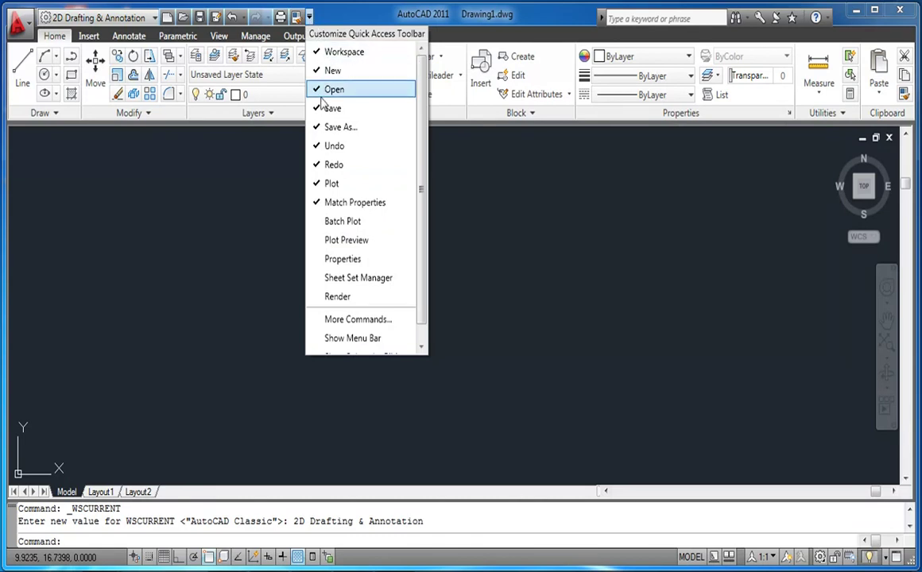
left_click(392, 343)
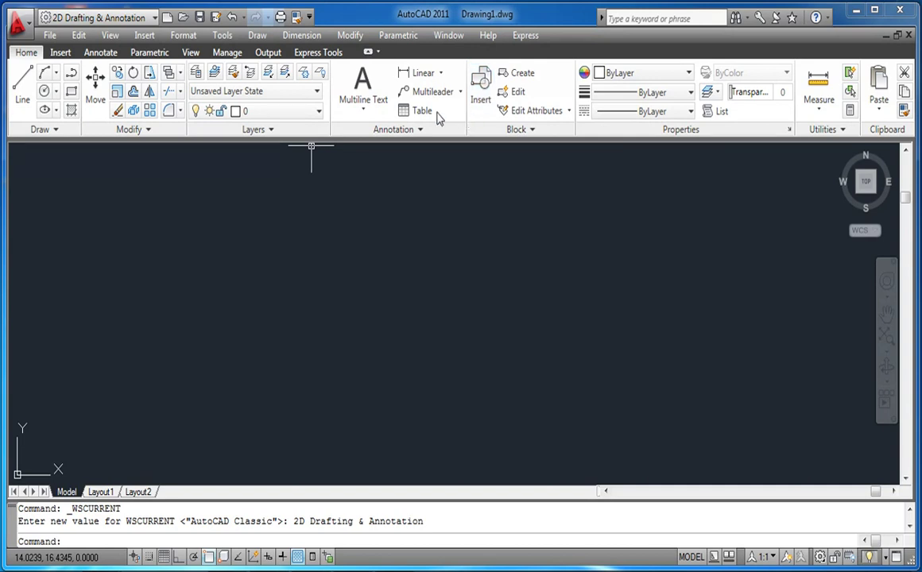
- Switch the workspace back to AutoCAD Classic and close the Tool Palettes and the floating toolbar in the drawing area
left_click(155, 18)
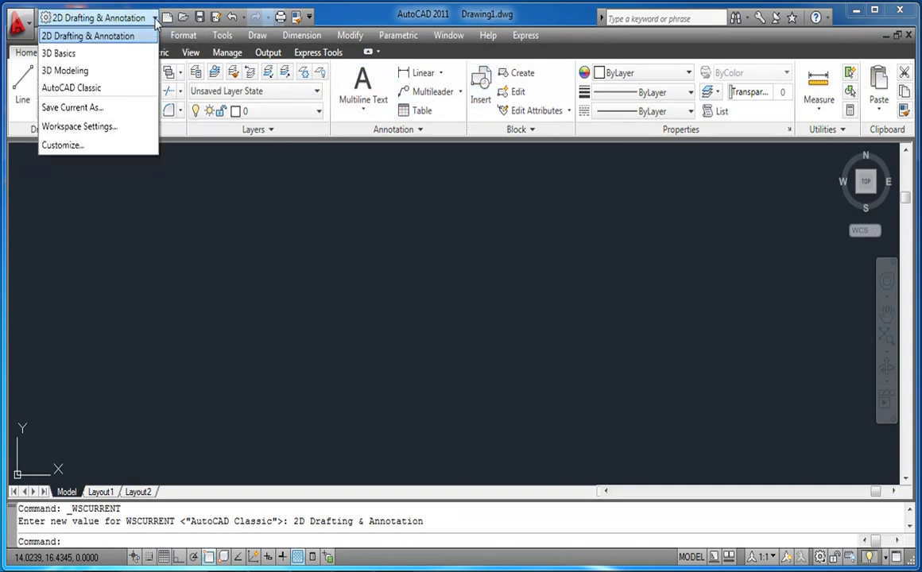
left_click(119, 92)
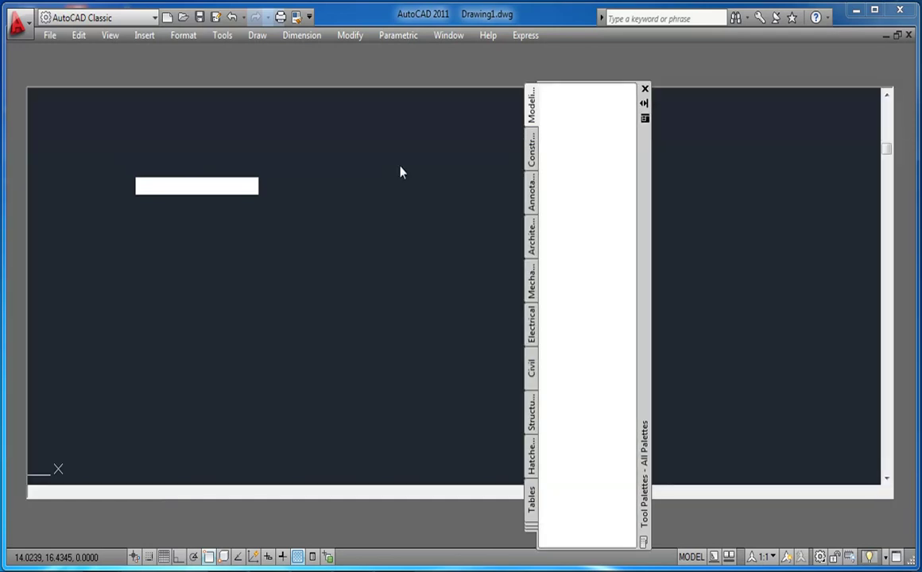
left_click(644, 91)
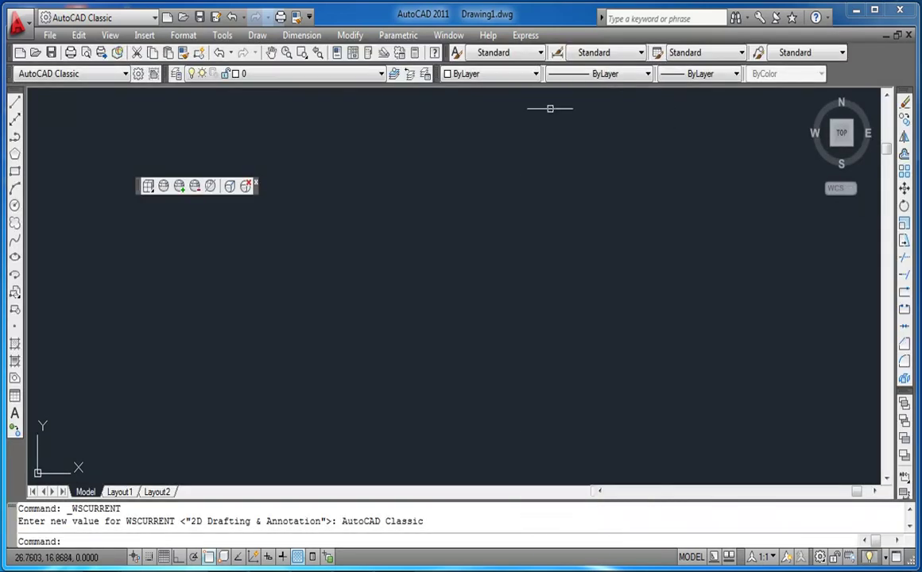
left_click(249, 184)
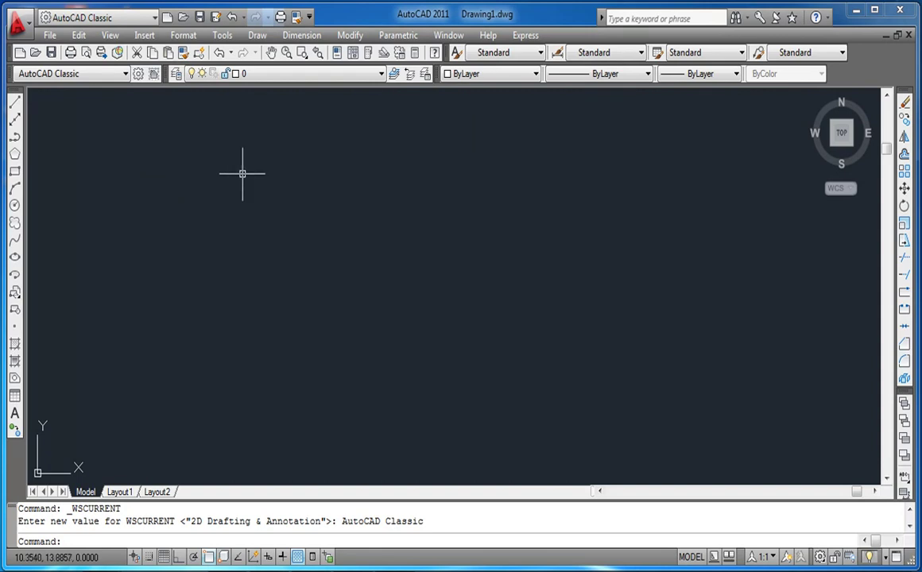
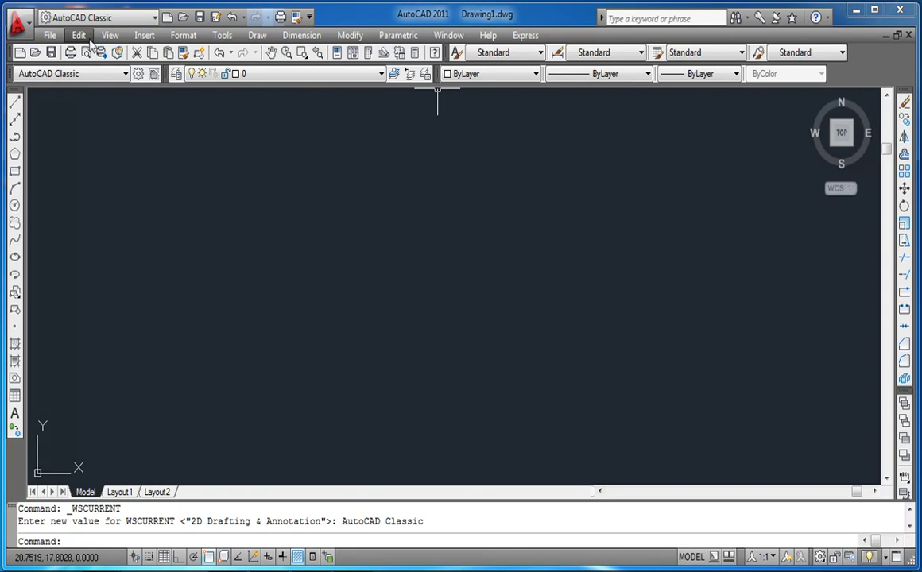
left_click(79, 36)
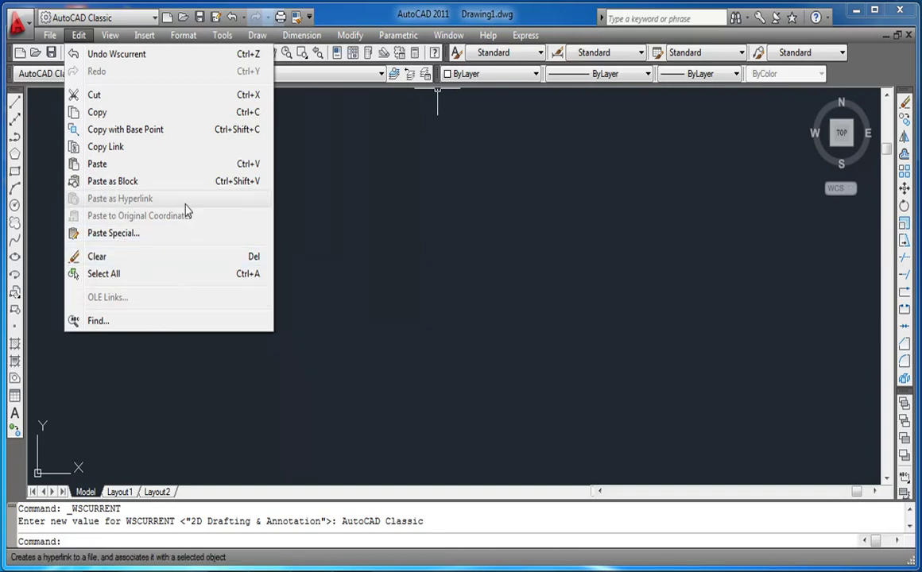
left_click(303, 198)
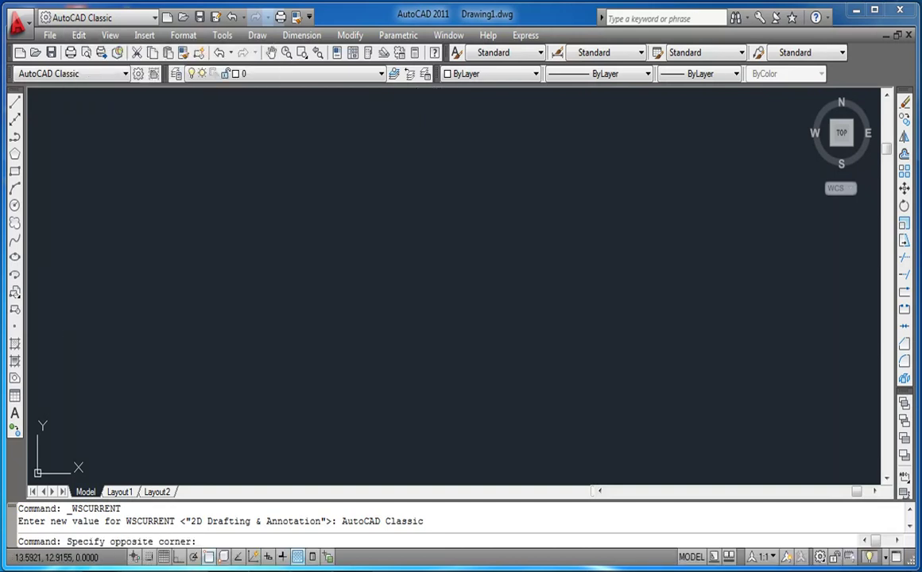
left_click(107, 127)
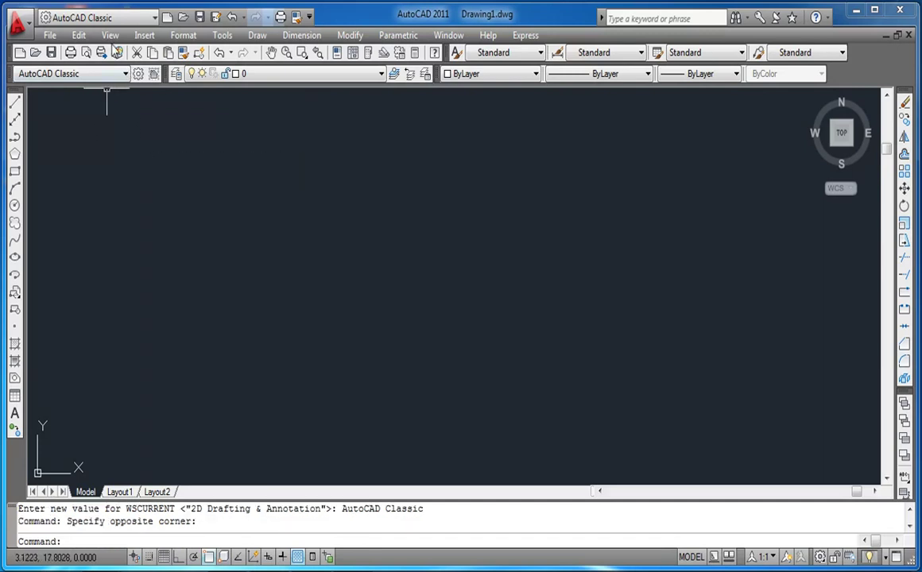
left_click(111, 36)
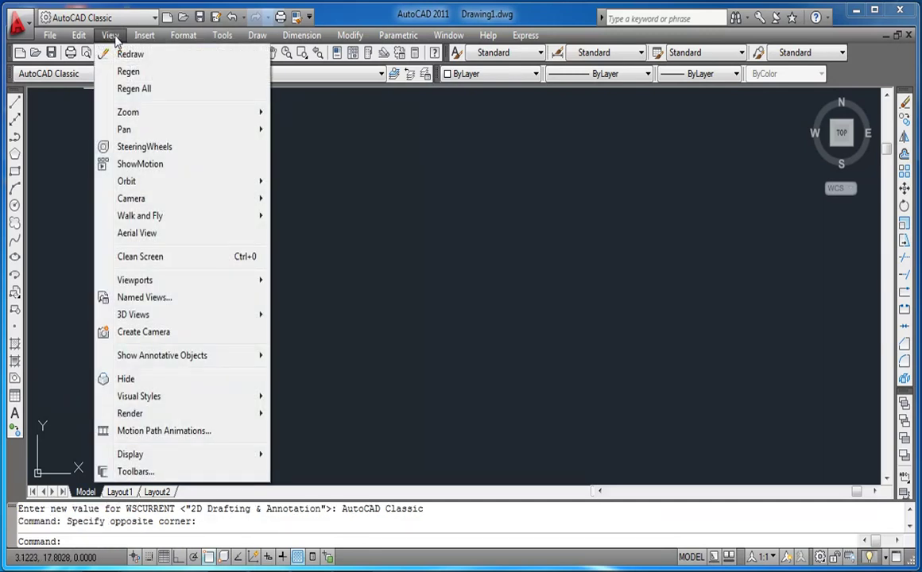
mouse_move(136, 39)
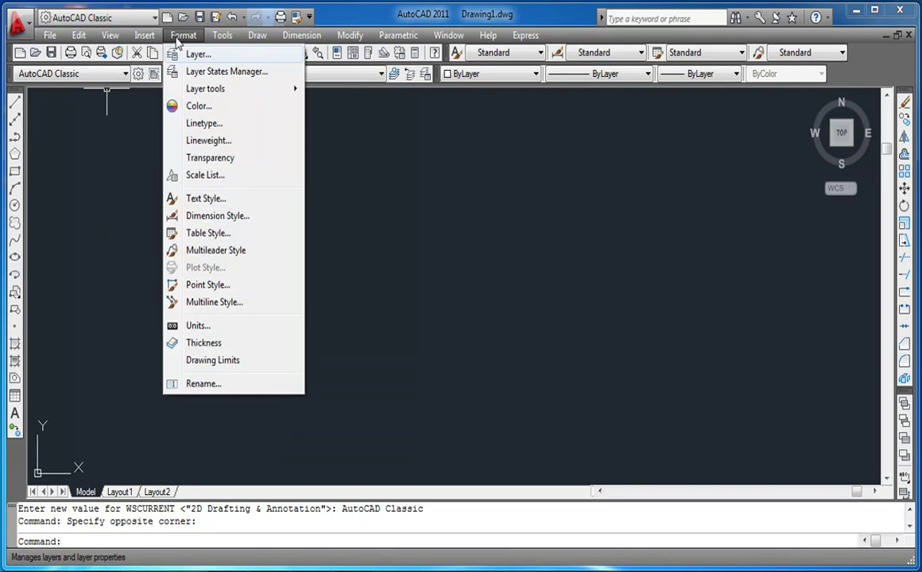
mouse_move(221, 34)
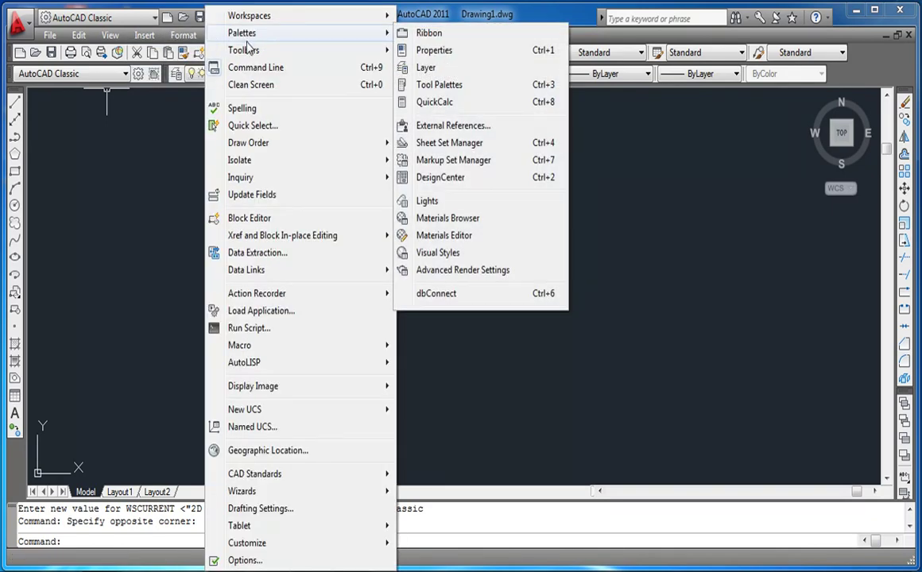
mouse_move(178, 41)
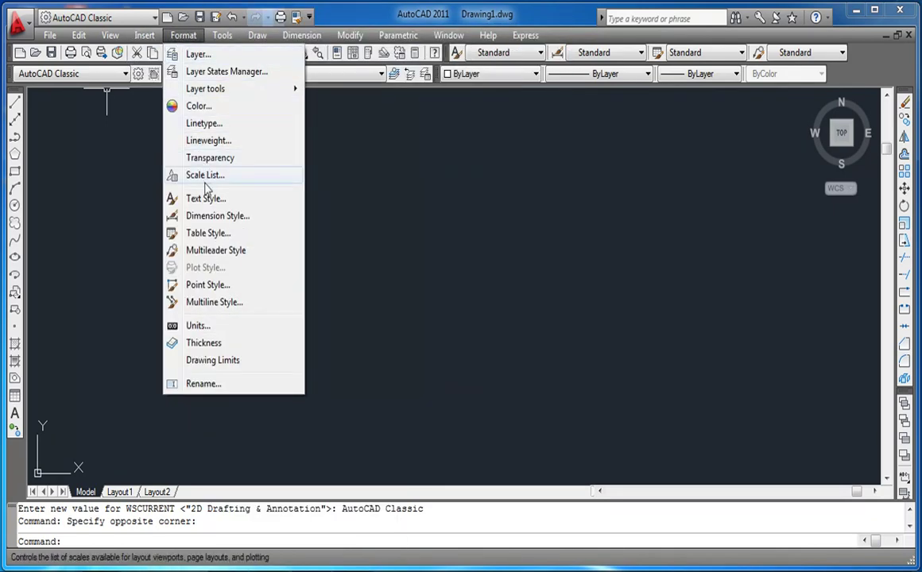
left_click(117, 141)
left_click(93, 212)
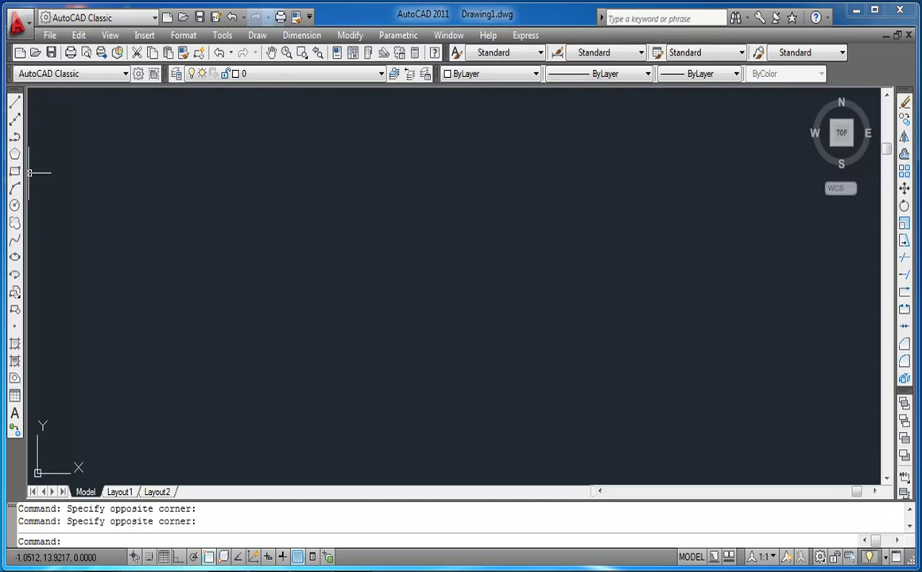
- Hide the Draw toolbar and restore it through the list of AutoCAD toolbars
right_click(841, 81)
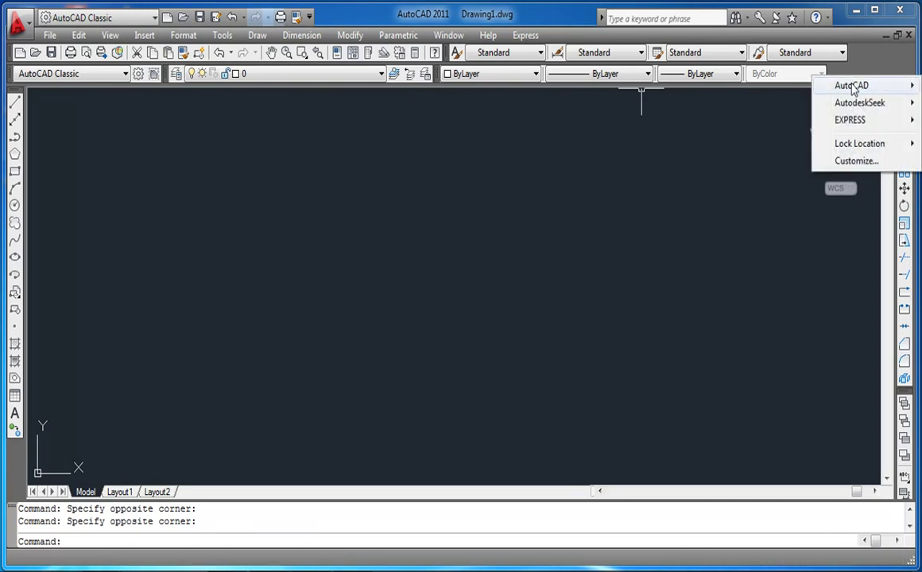
mouse_move(852, 87)
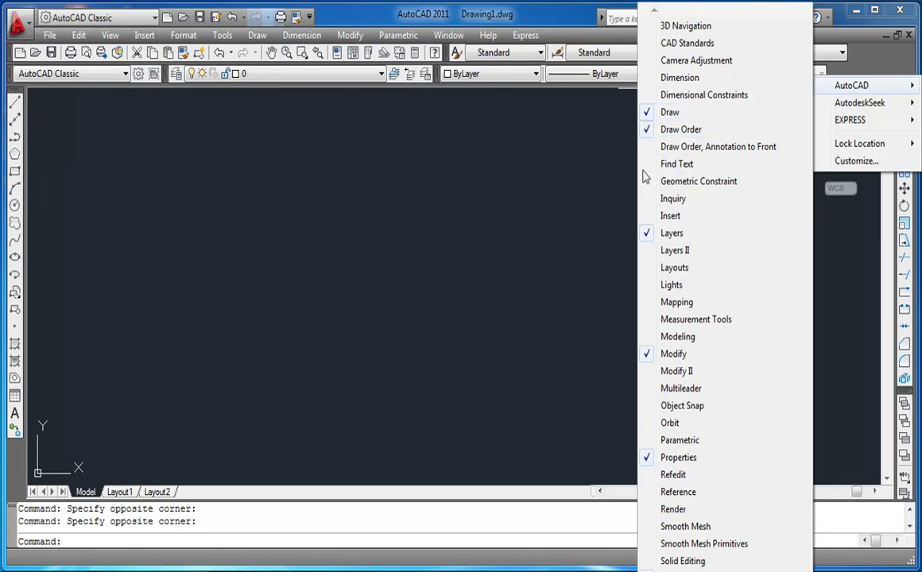
left_click(667, 112)
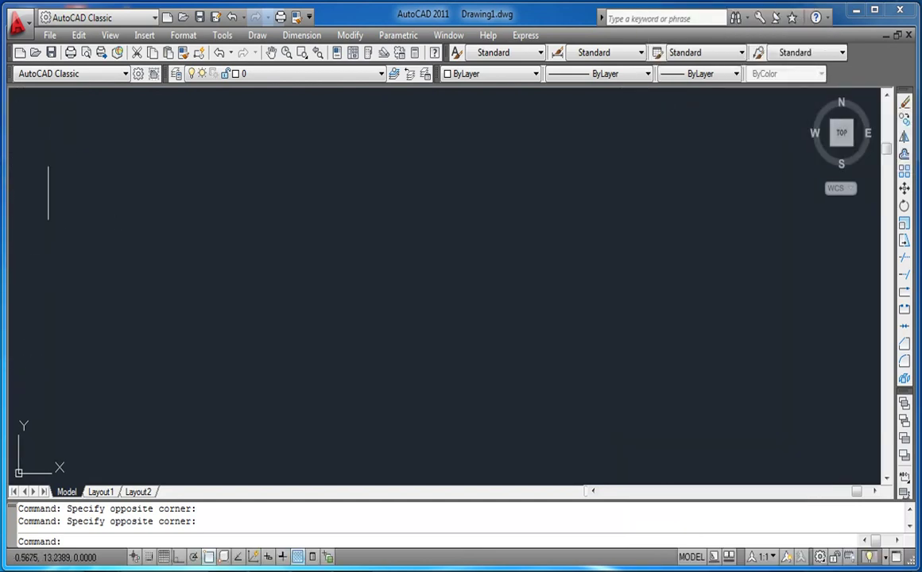
right_click(862, 66)
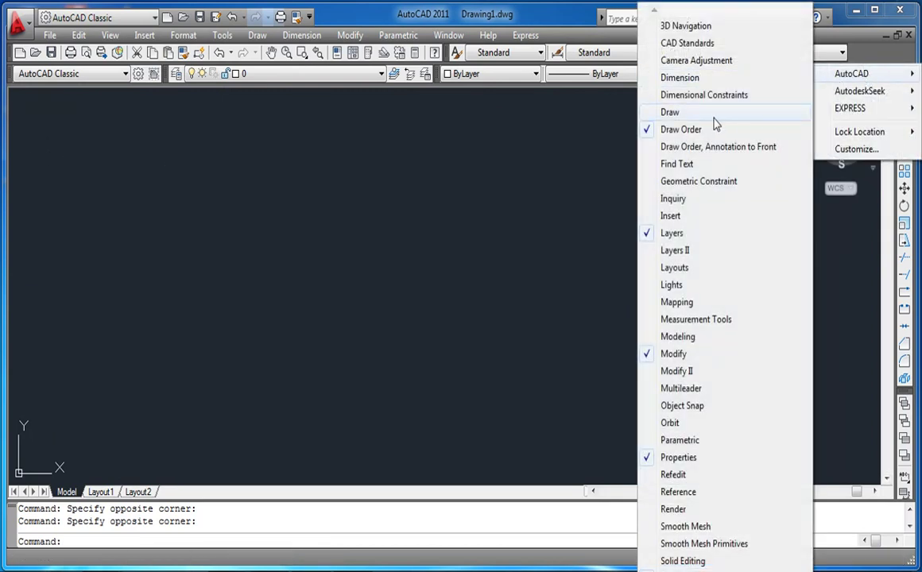
left_click(689, 118)
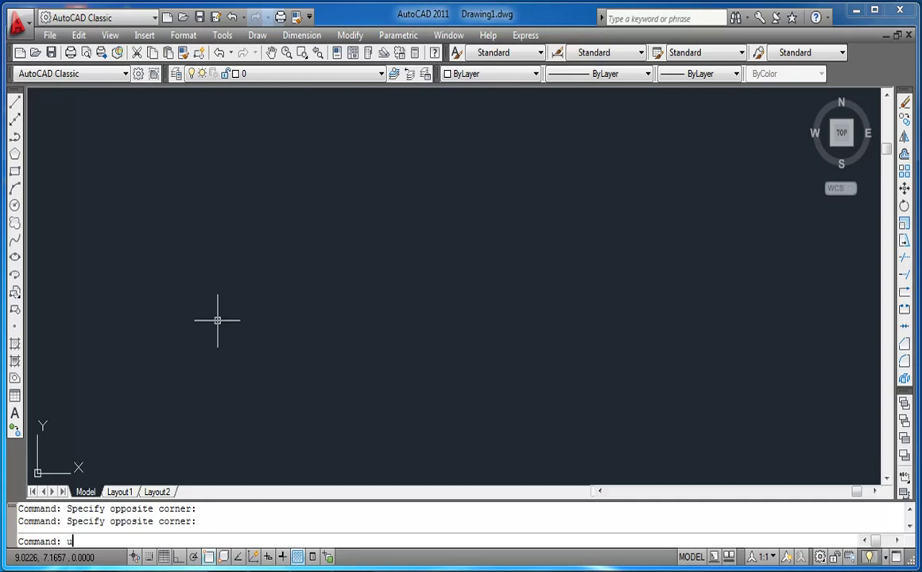
type("nits")
key("Return")
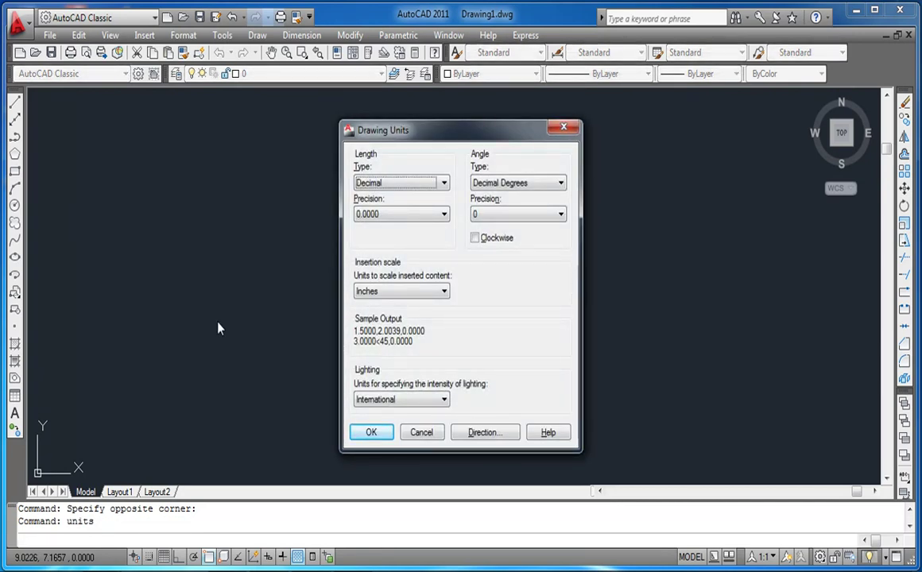
left_click(563, 130)
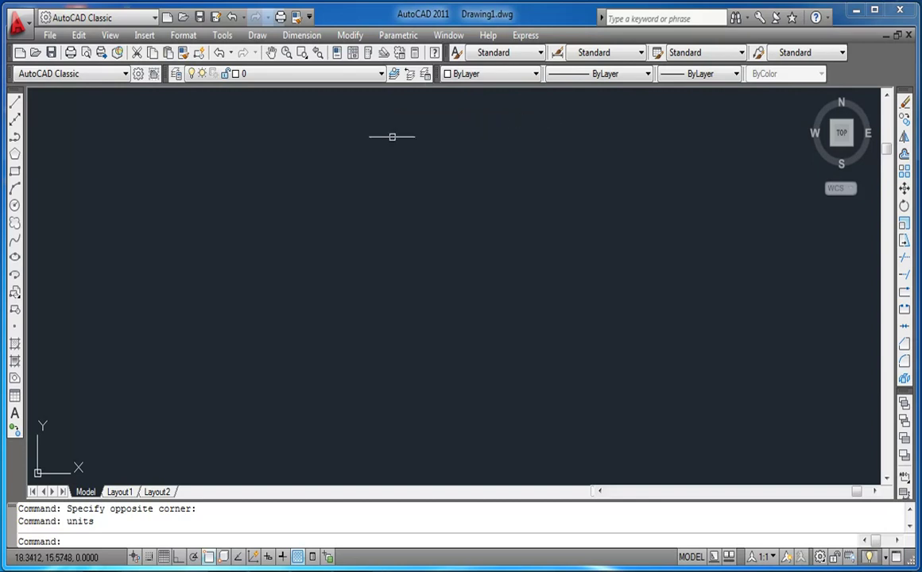
- Set the drawing units to millimeters for inserted content and the length precision to 0.00
left_click(182, 36)
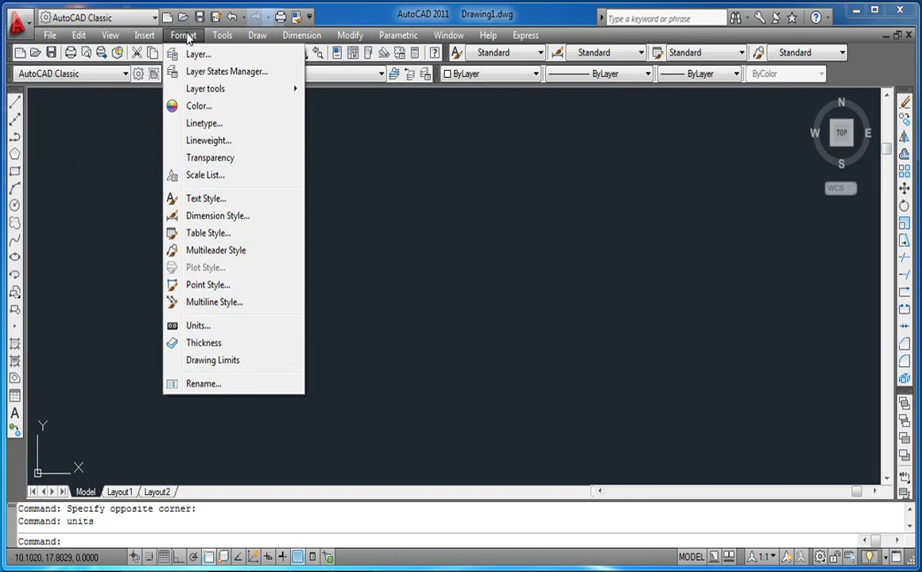
left_click(212, 329)
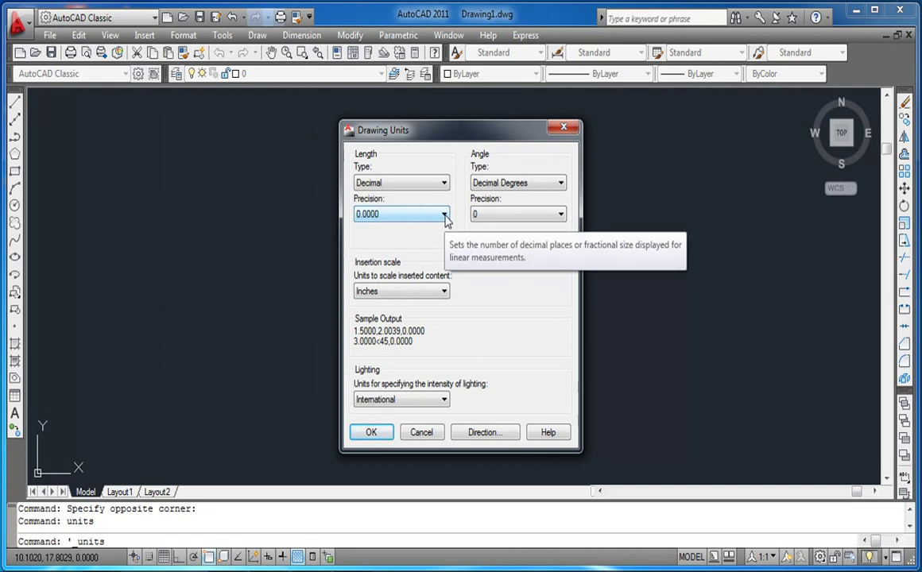
left_click(444, 293)
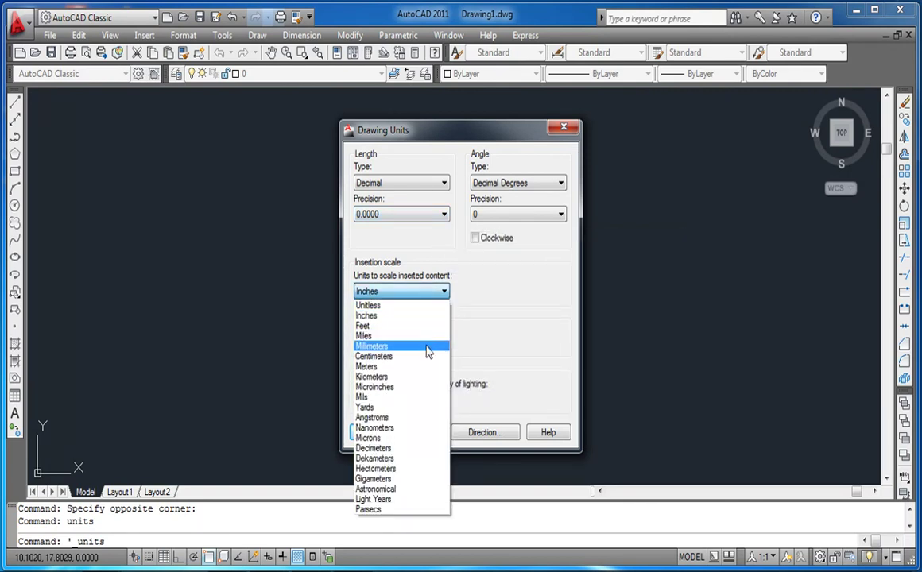
left_click(429, 348)
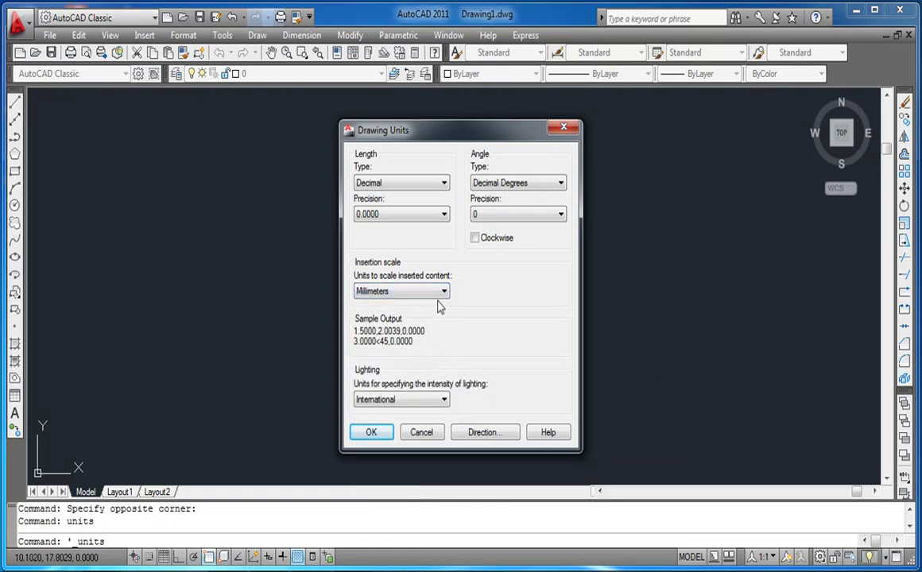
left_click(444, 214)
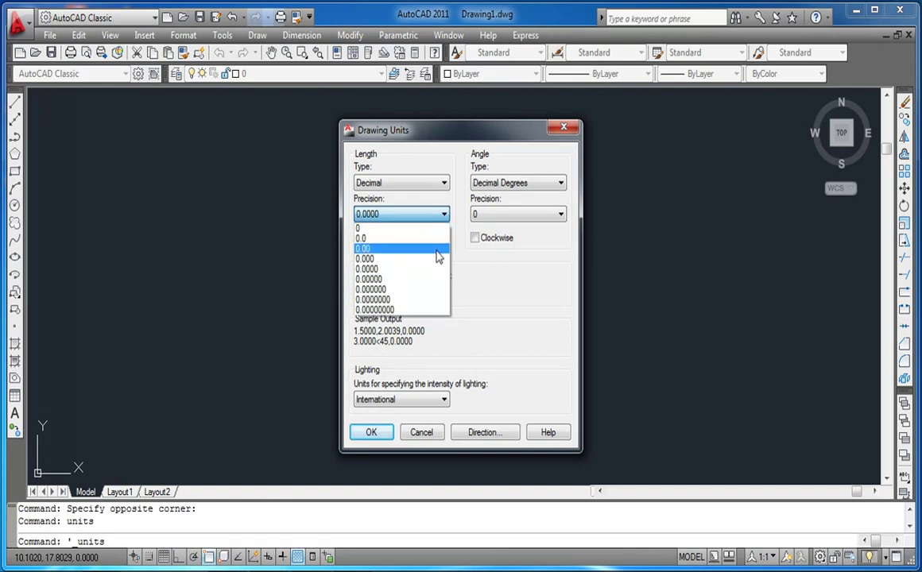
left_click(436, 251)
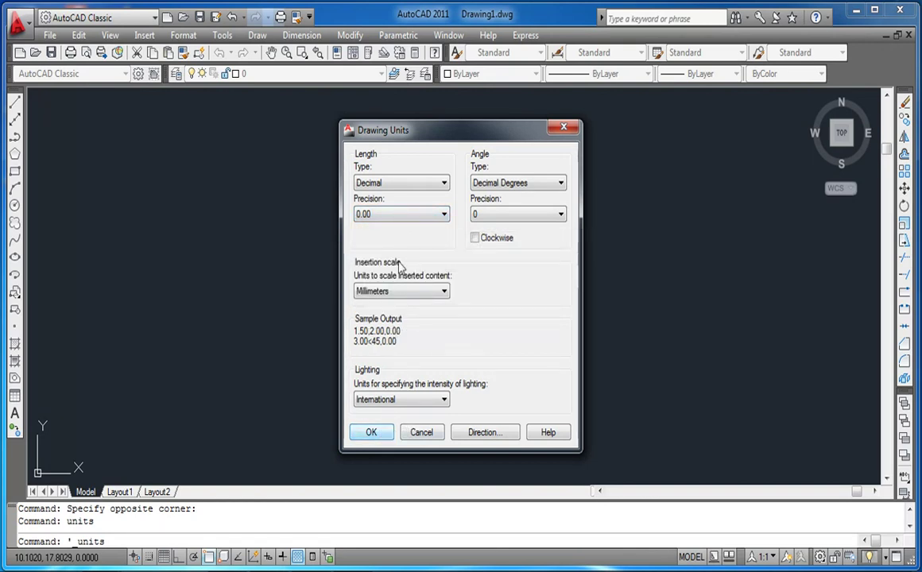
left_click(370, 433)
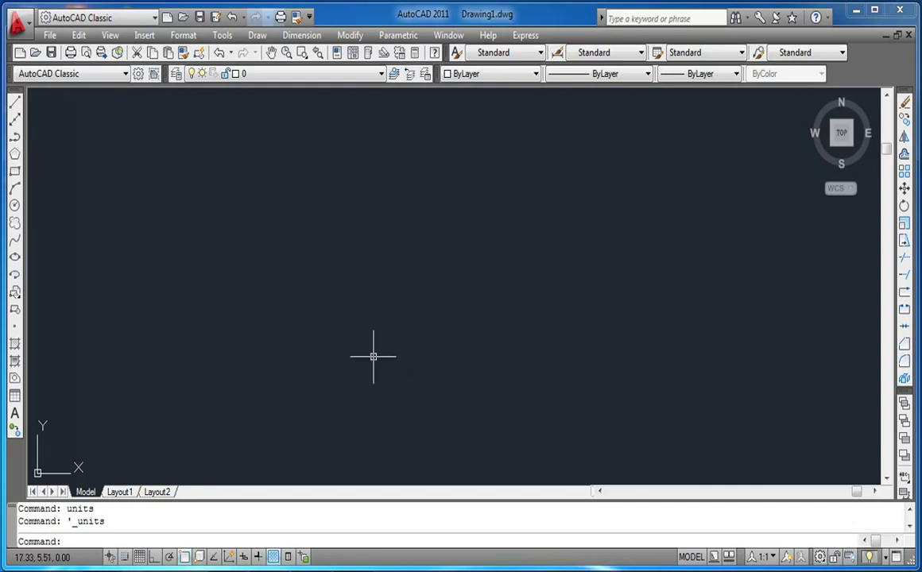
type("limits")
left_click(183, 37)
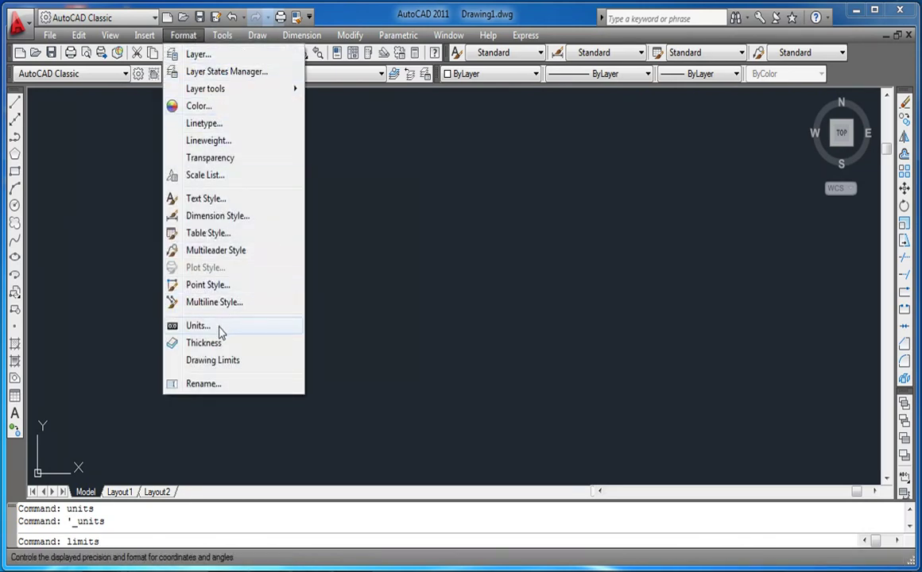
left_click(245, 364)
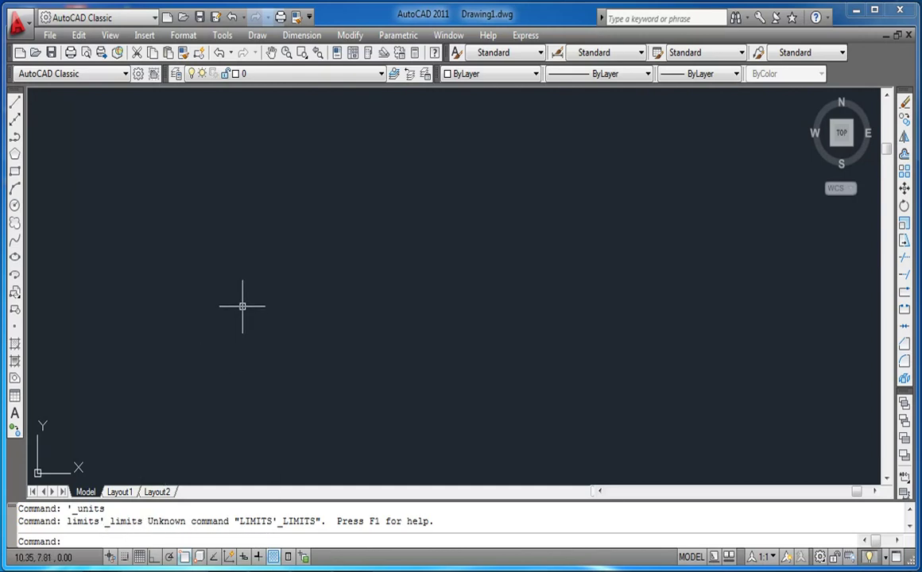
key("Escape")
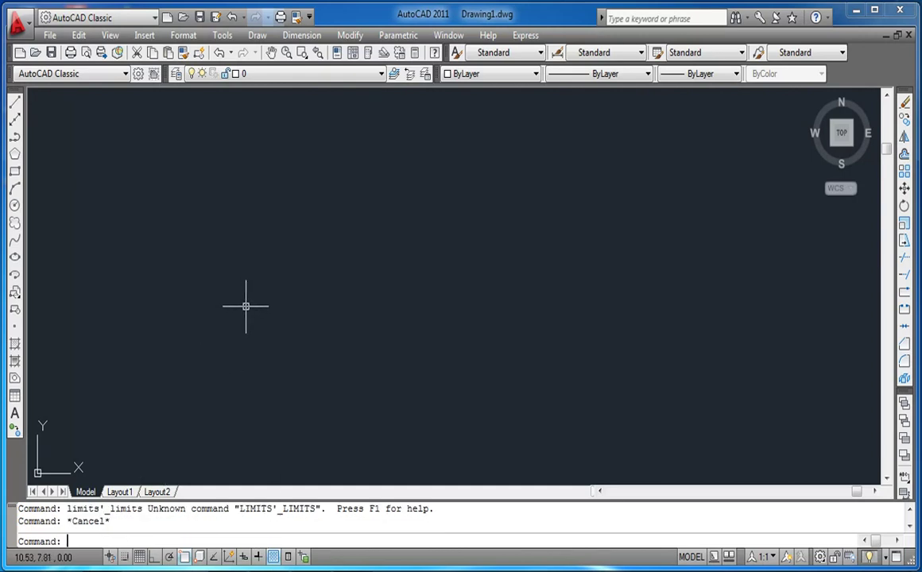
- Set the drawing limits with the lower left corner at 0,0 and the upper right corner at 420,297
left_click(176, 36)
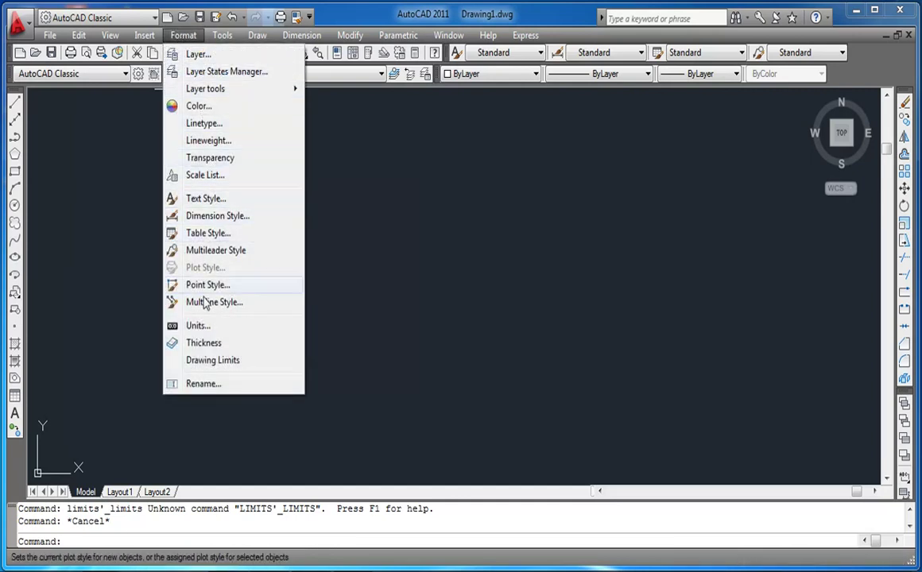
left_click(206, 364)
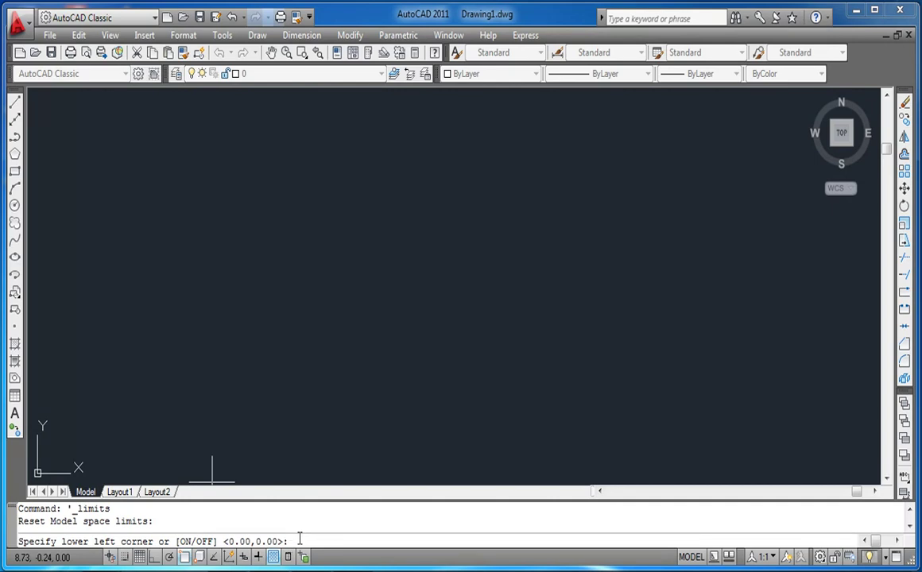
type("0,0")
key("Return")
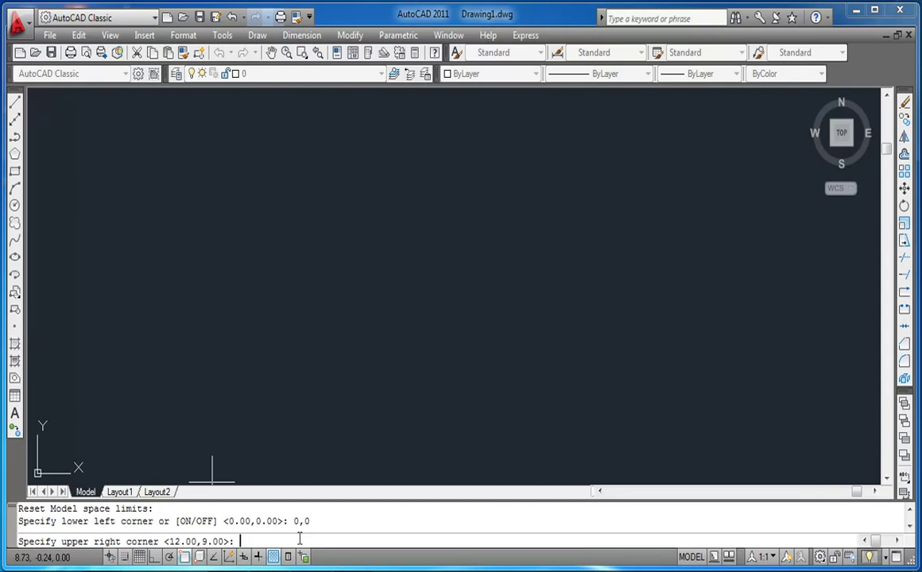
type("20,")
key("BackSpace")
key("BackSpace")
key("BackSpace")
type("420,297")
key("Return")
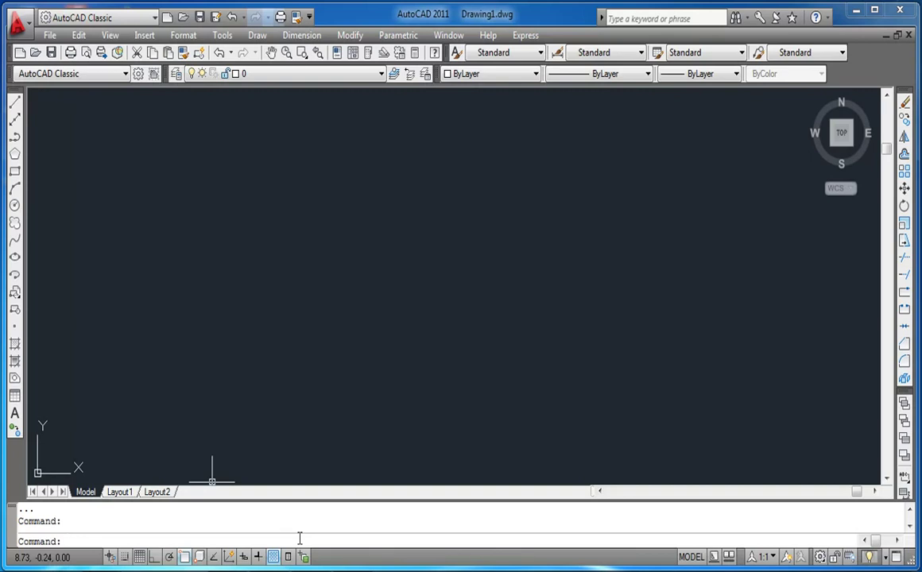
- Run LIMITS again to check the stored corner values, accepting both defaults
type("LIMITS")
key("Return")
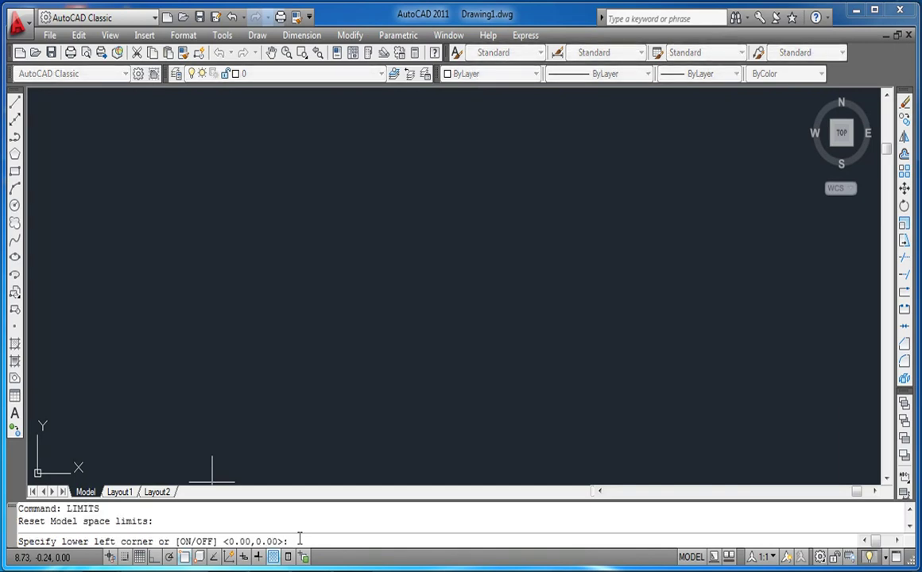
key("Return")
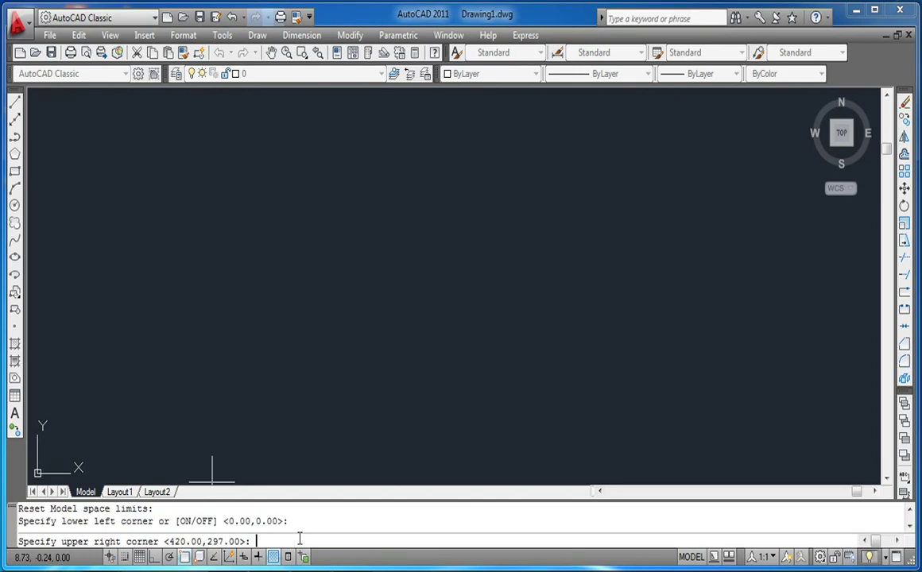
key("Return")
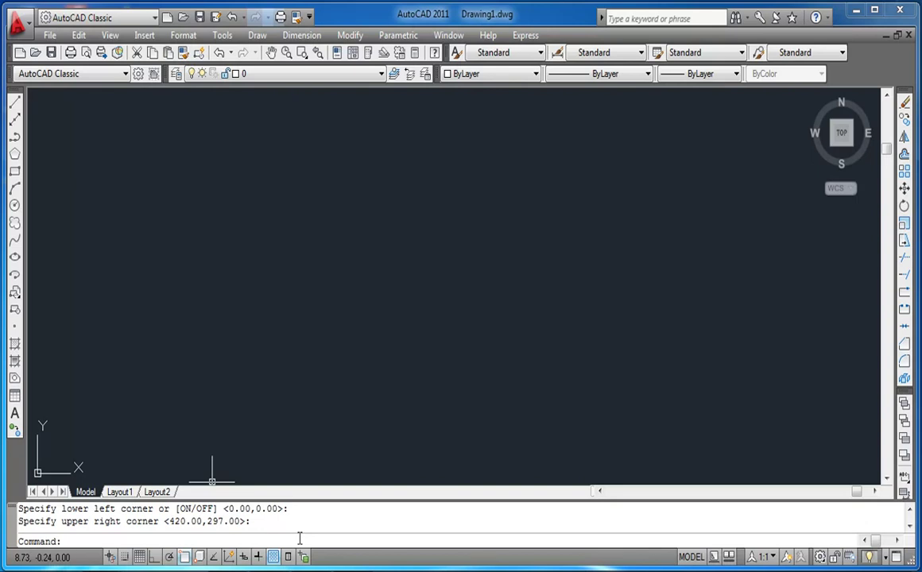
- Zoom to All so the view covers the full drawing limits
type("z")
key("Return")
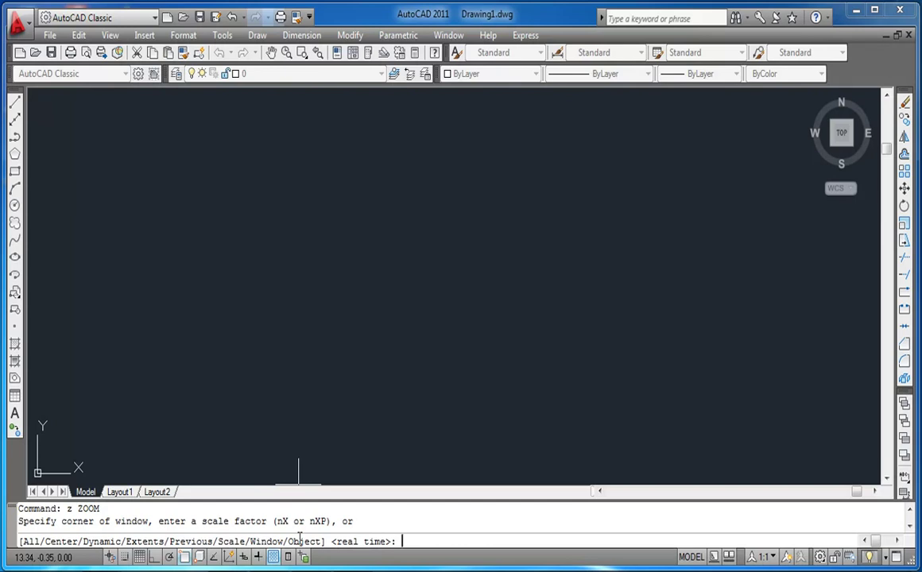
type("a")
key("Return")
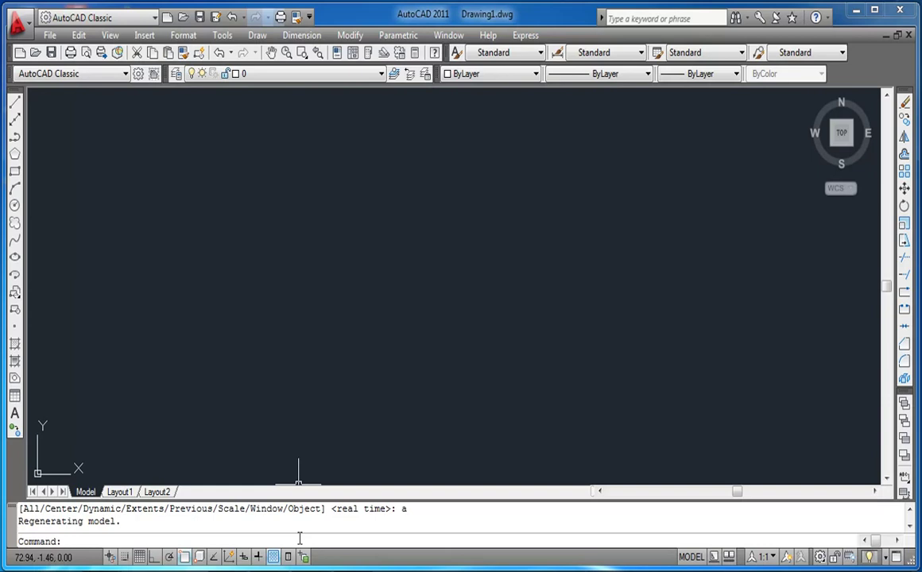
- Draw a horizontal line 400 mm long in the positive X direction from about (-50, 180) with Ortho mode turned on
type("l")
key("Return")
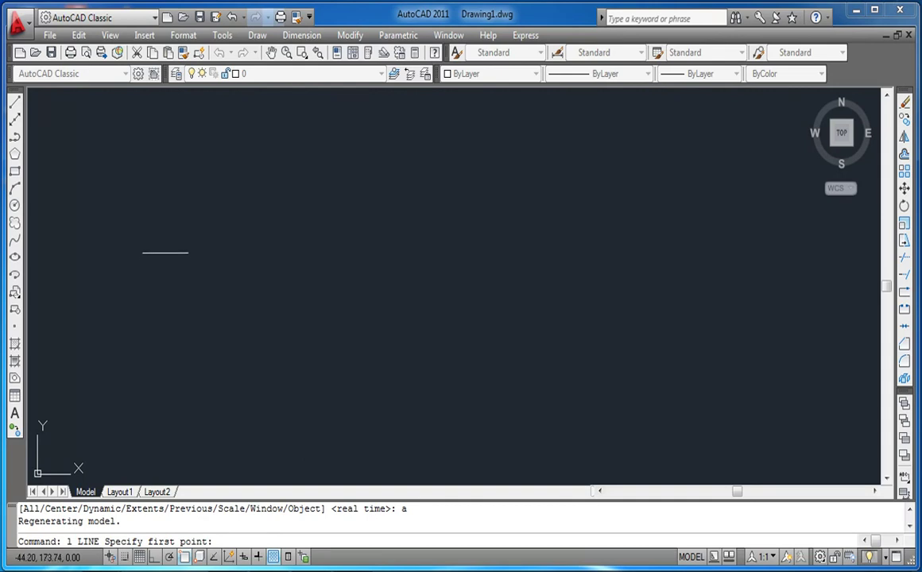
left_click(159, 246)
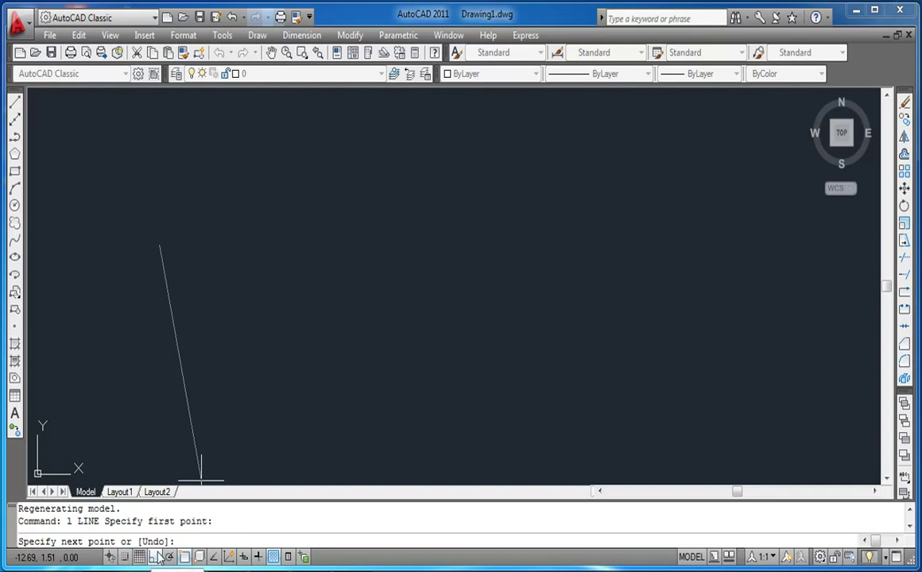
left_click(157, 557)
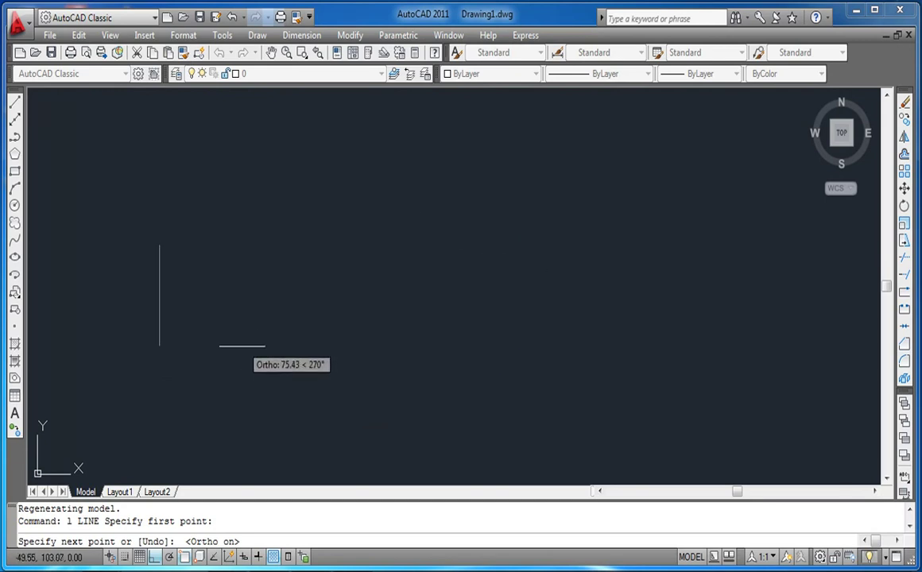
left_click(155, 557)
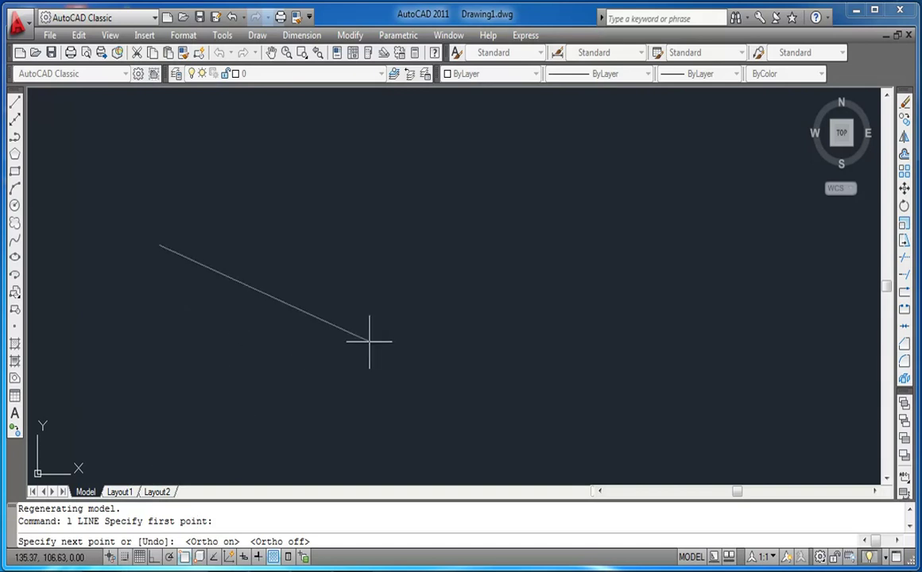
left_click(155, 558)
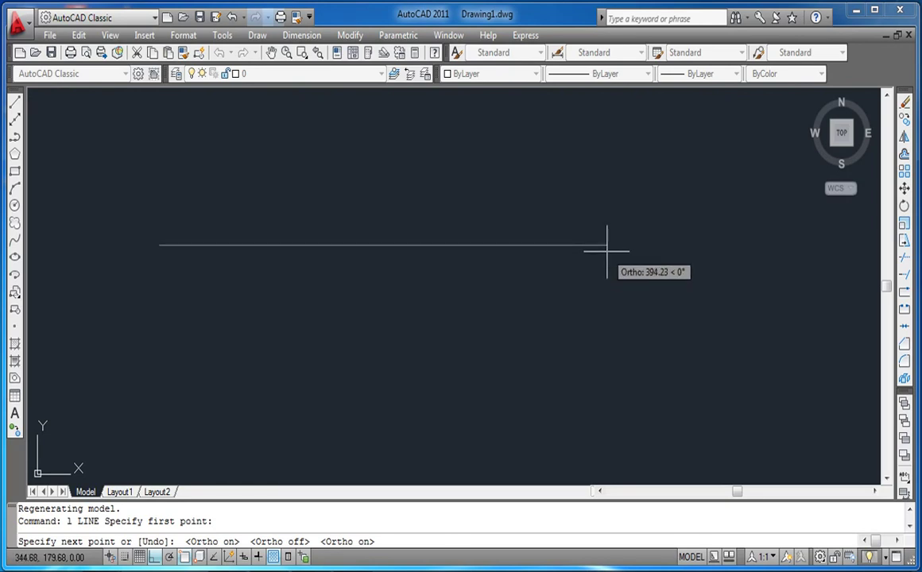
type("400")
key("Return")
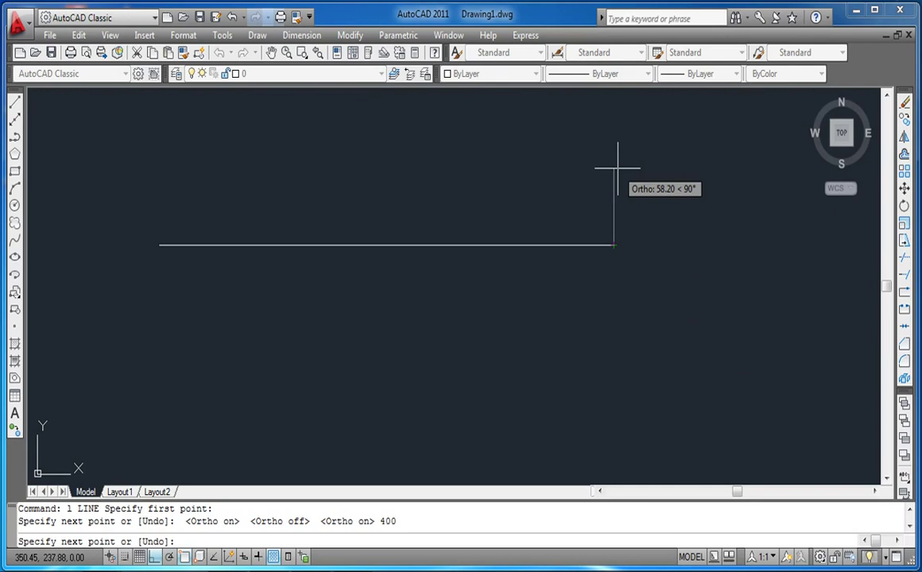
- Continue the line 50 mm upward and 400 mm back in the negative X direction to form the rectangle's other sides
type("50")
key("Return")
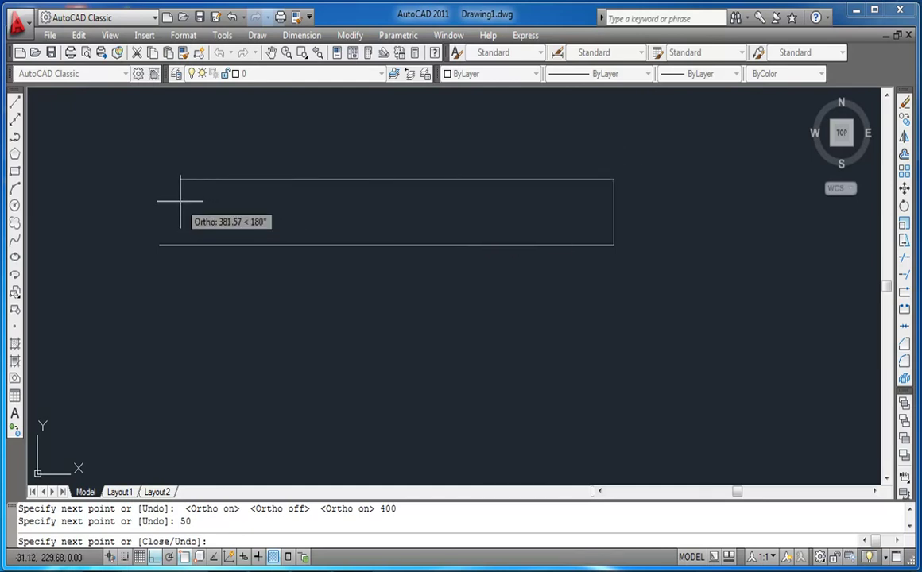
type("400")
key("Return")
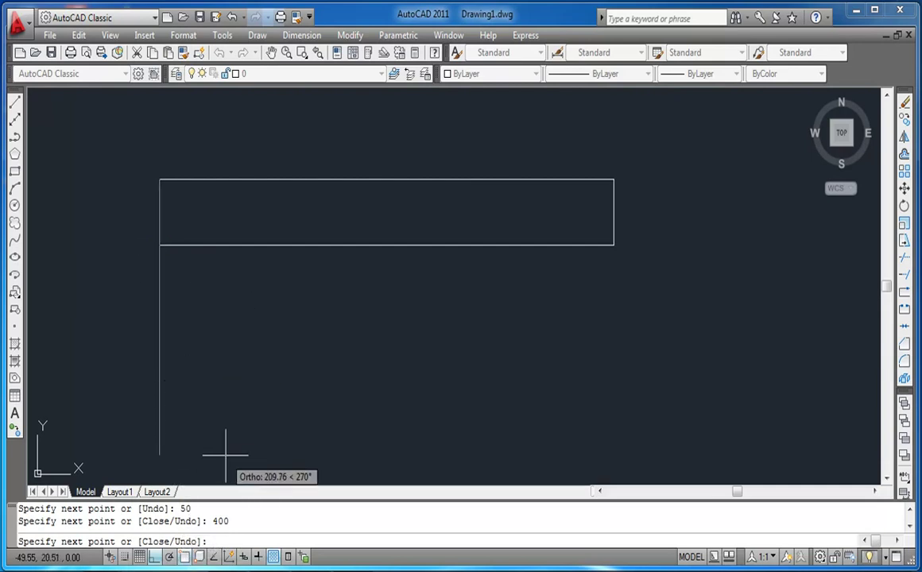
- Switch object snap off and back on while the line command is still running
left_click(184, 558)
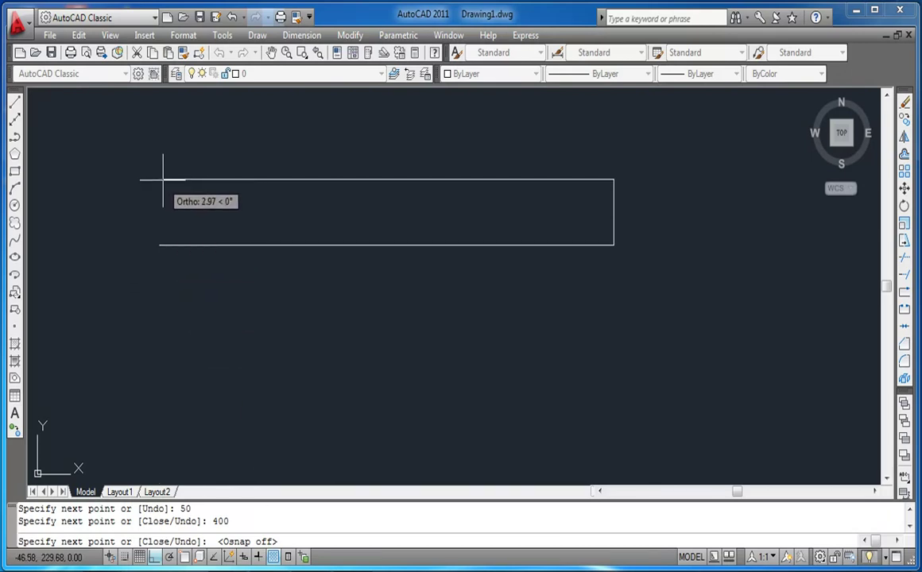
left_click(185, 558)
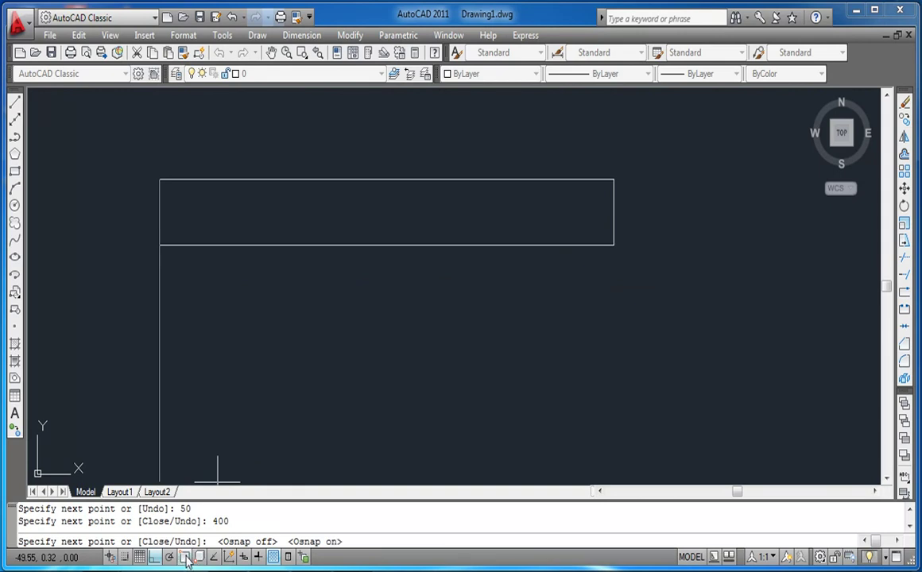
left_click(274, 556)
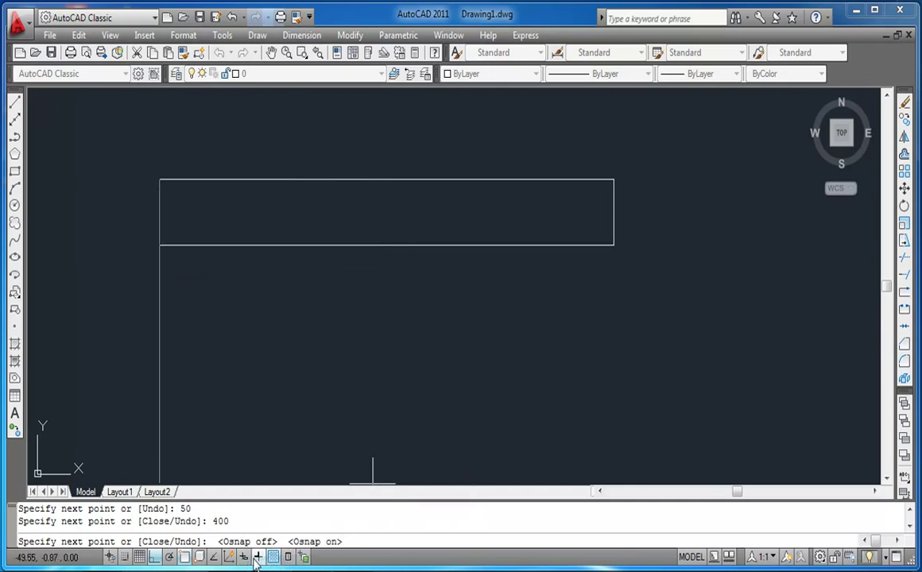
- Disable the Extension object snap mode in the drafting settings, keeping the line command active
right_click(185, 559)
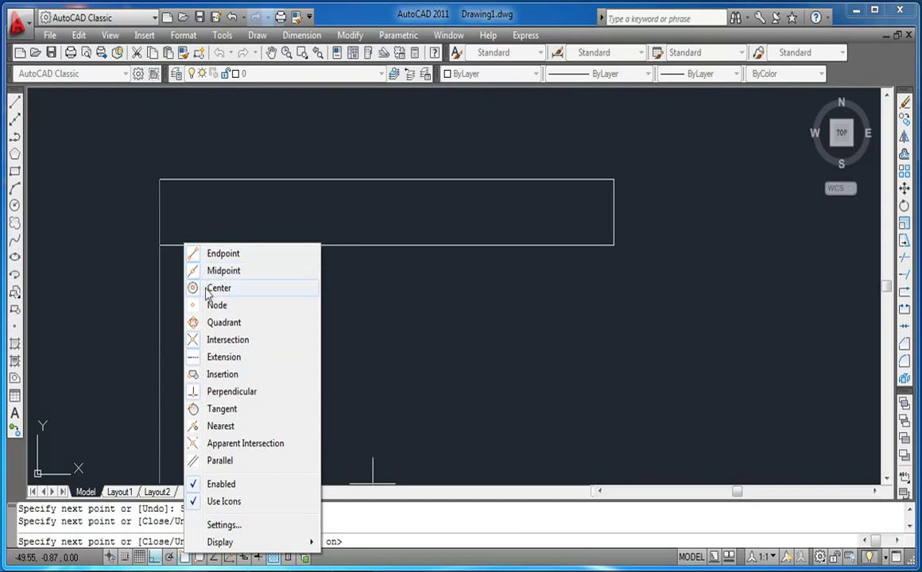
left_click(230, 529)
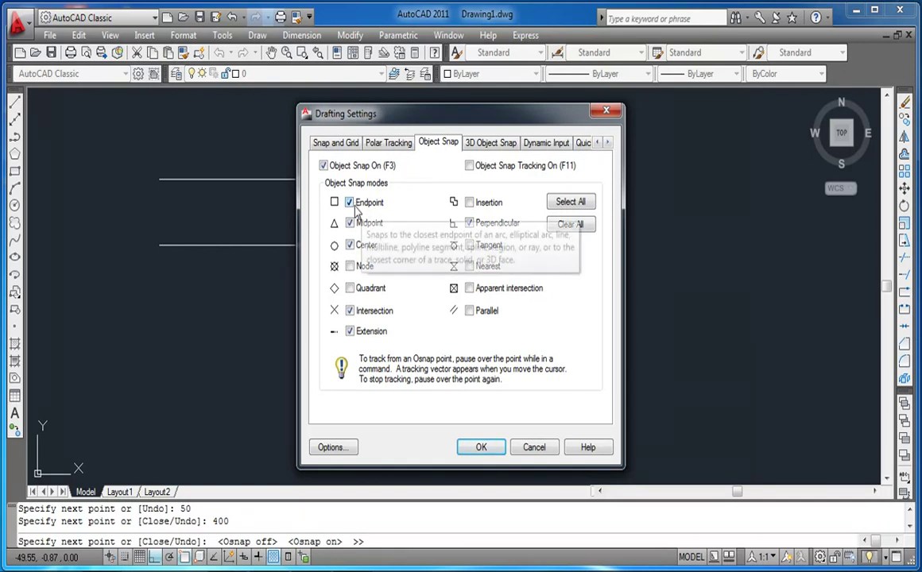
left_click(349, 331)
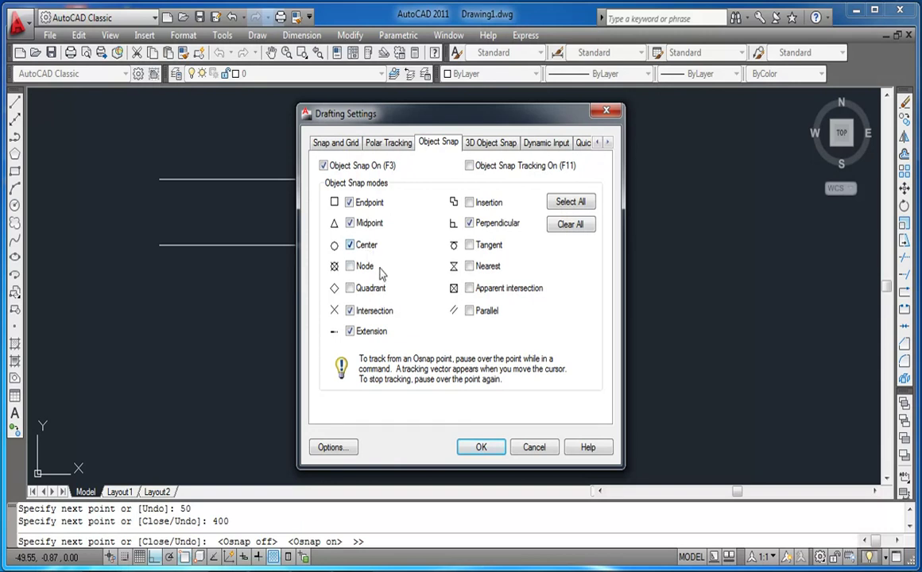
left_click(354, 337)
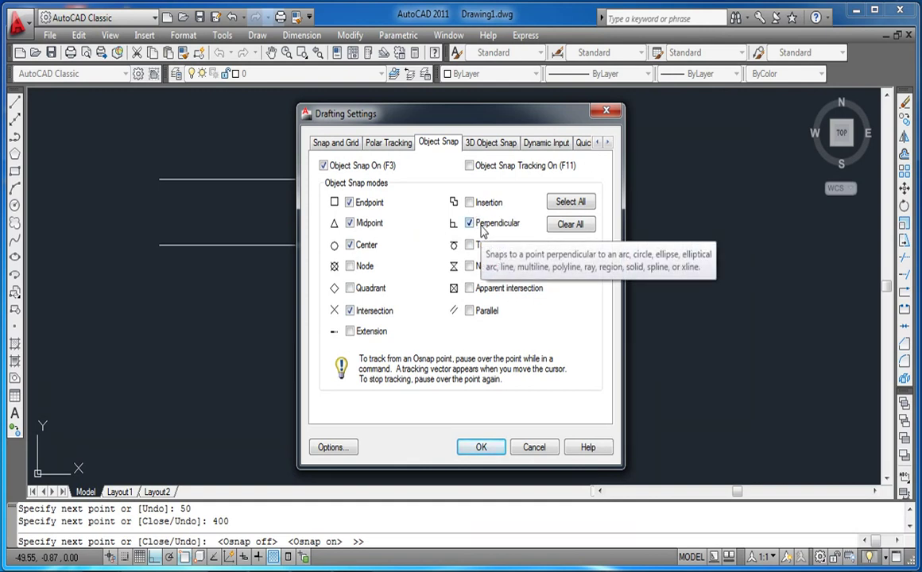
left_click(481, 446)
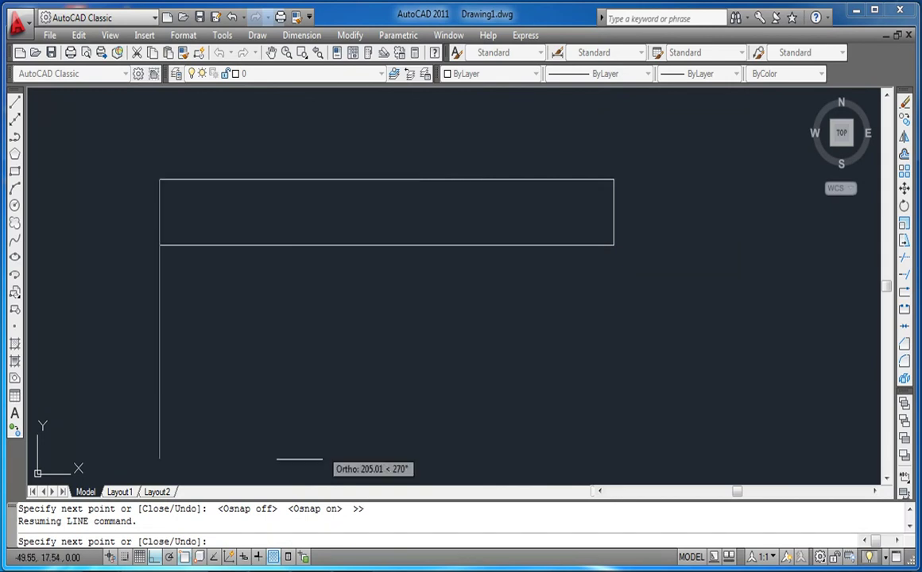
- Check the active object snap modes and close the 400 by 50 mm rectangle at its starting corner
right_click(185, 558)
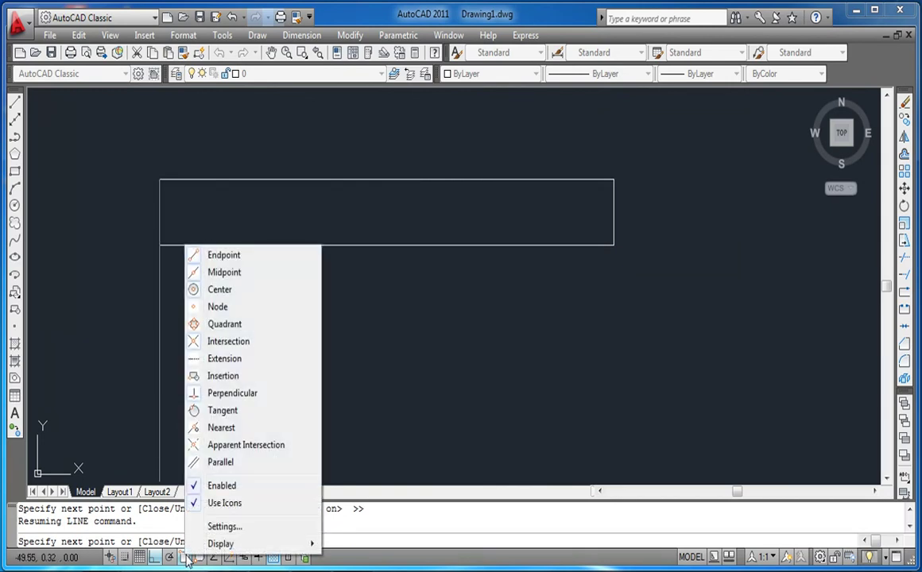
left_click(225, 526)
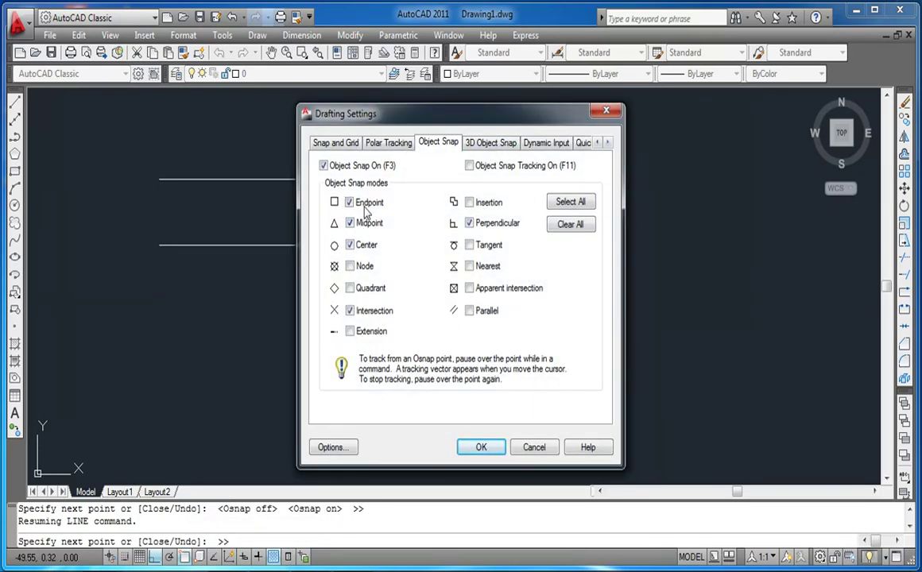
left_click(479, 448)
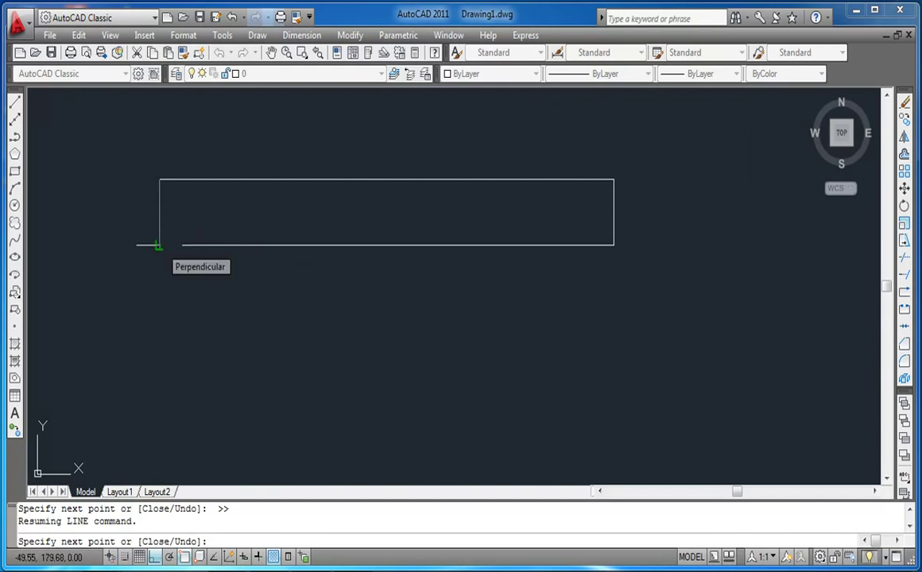
left_click(159, 245)
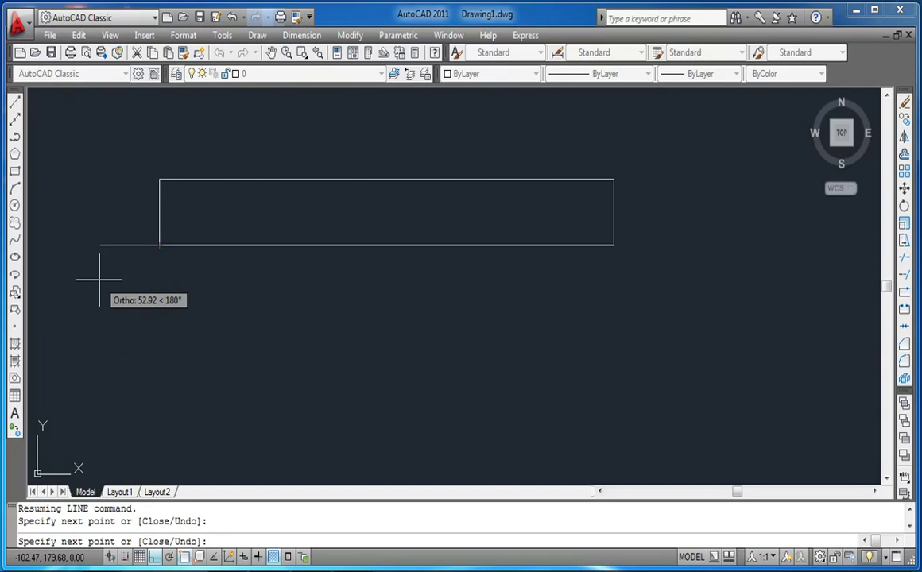
key("Return")
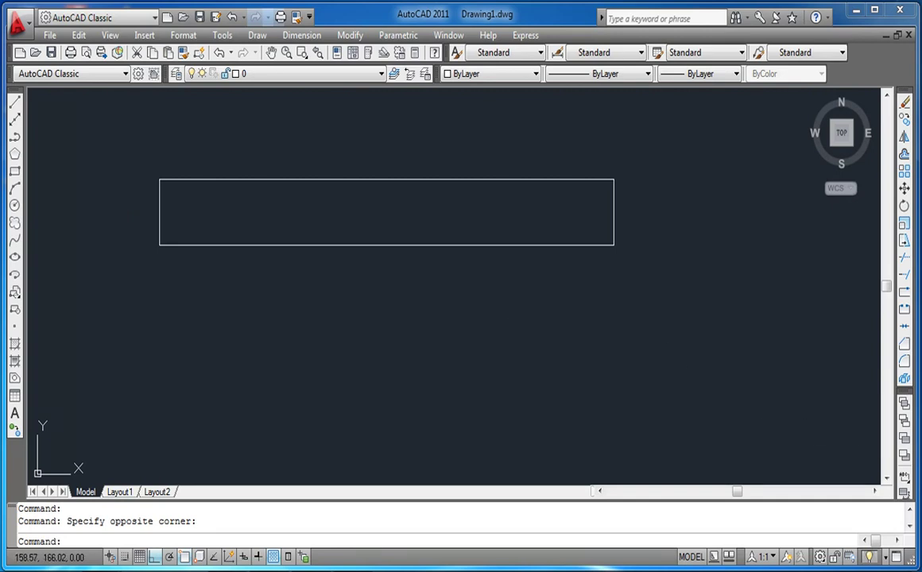
- Draw a closed right triangle from three lines below the long rectangle, with a horizontal upper side and a vertical side
left_click(16, 105)
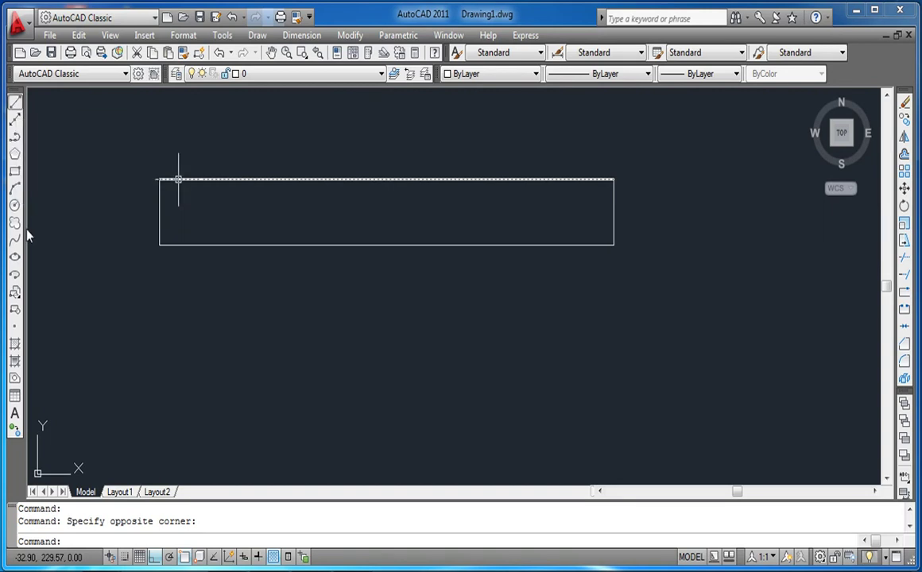
left_click(171, 323)
left_click(384, 322)
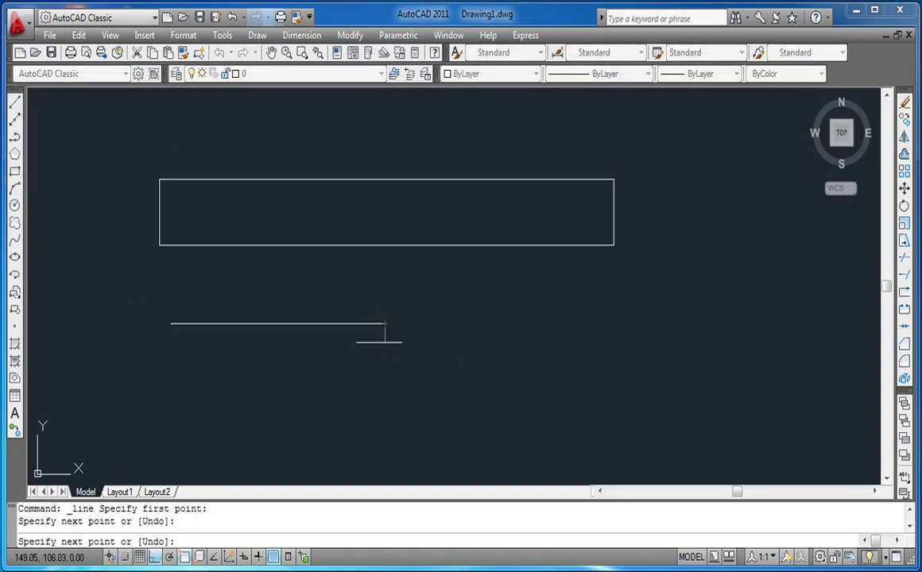
left_click(385, 414)
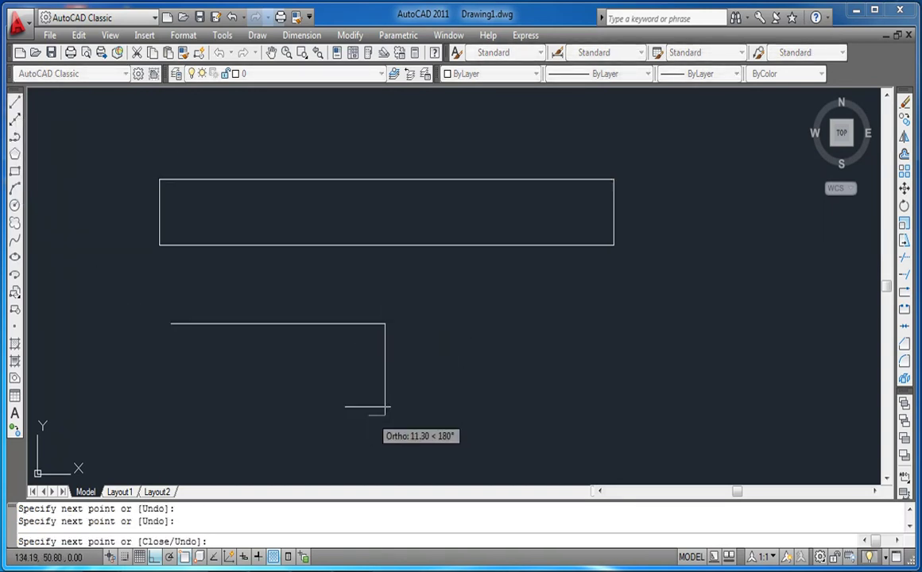
left_click(171, 323)
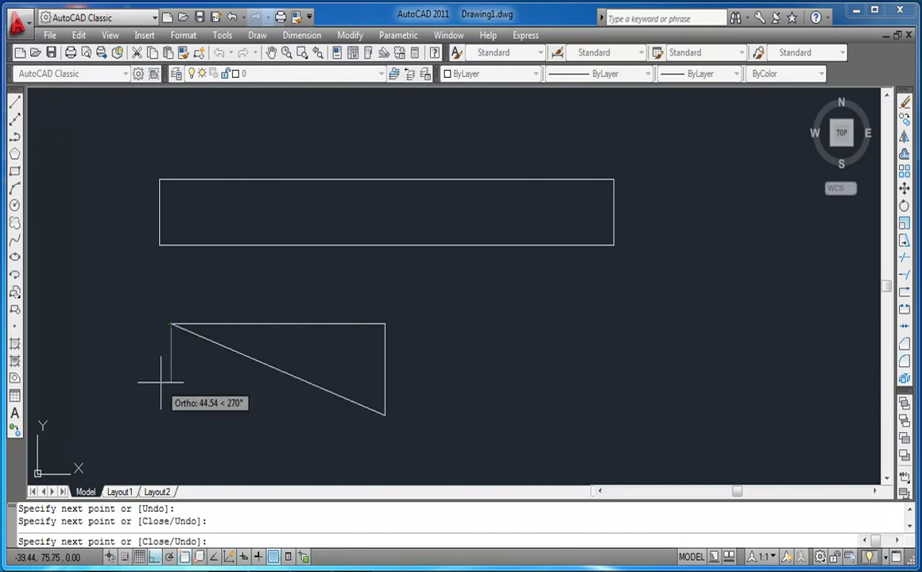
key("Return")
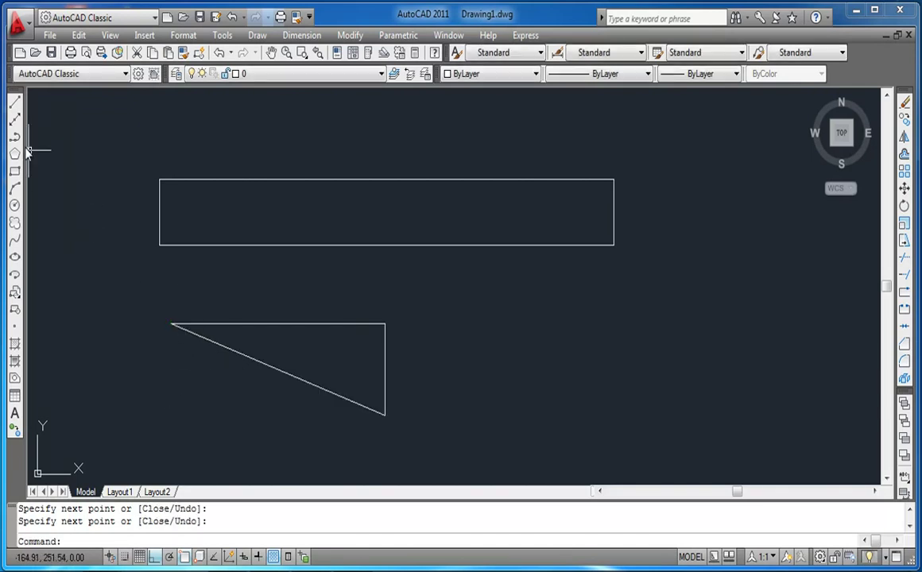
- Draw a smaller rectangle beside the triangle, below the long rectangle, by picking two opposite corners
left_click(15, 171)
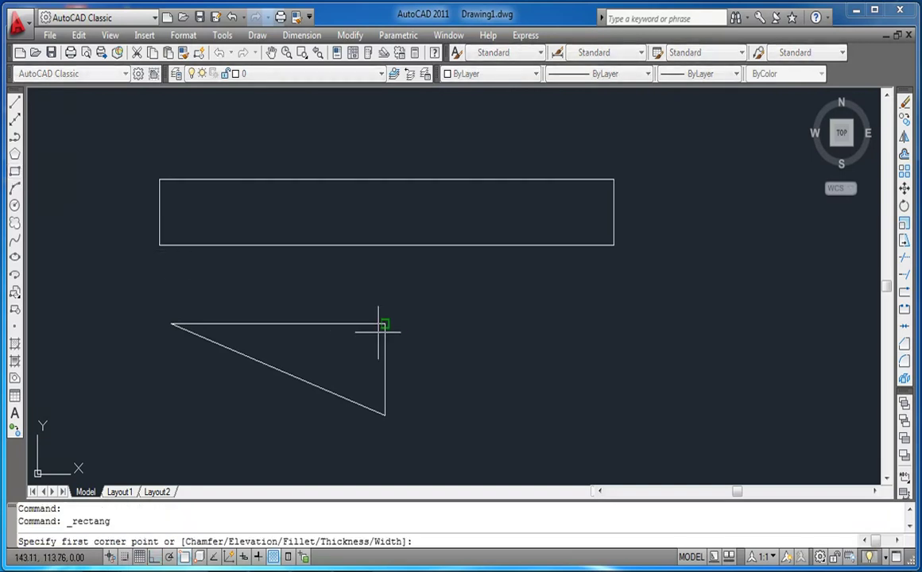
left_click(406, 293)
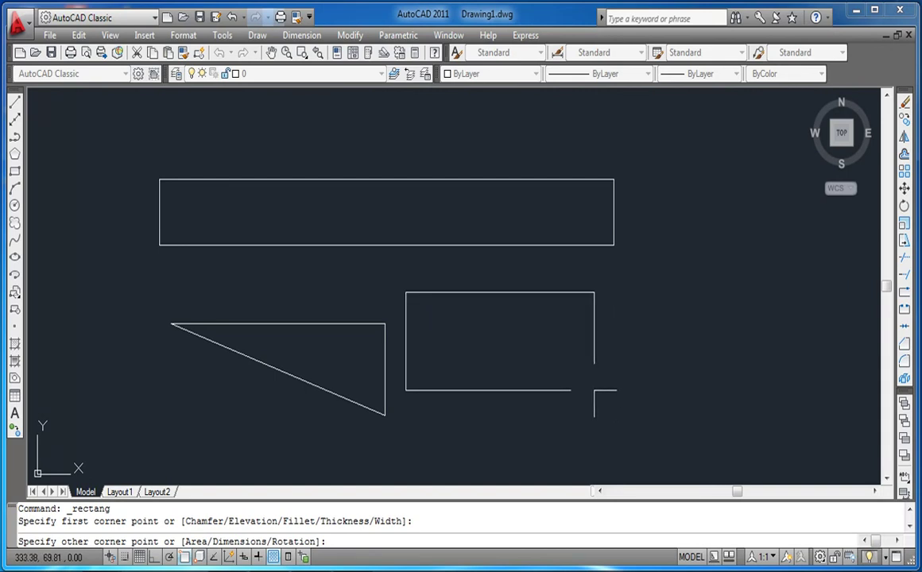
left_click(592, 384)
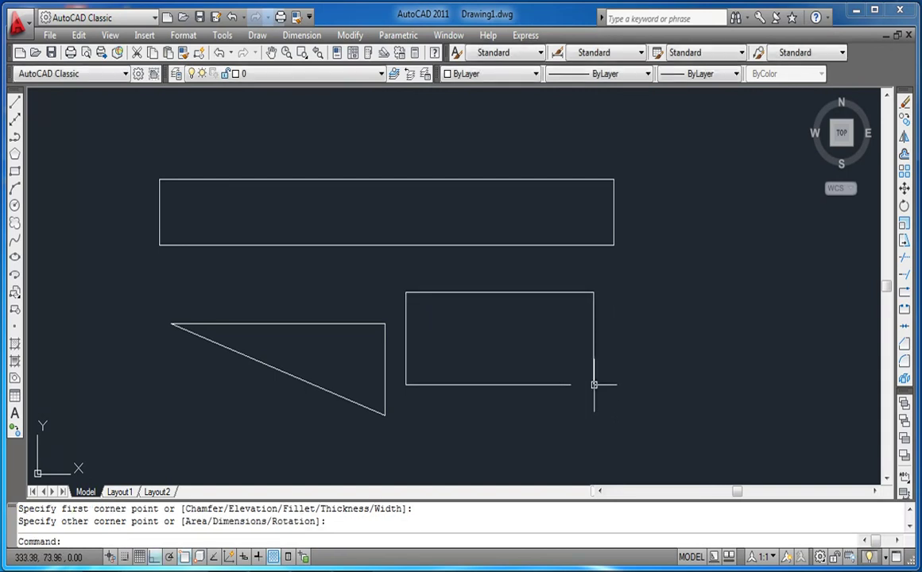
- Draw a circle of radius 50 mm centred inside the long rectangle
left_click(16, 207)
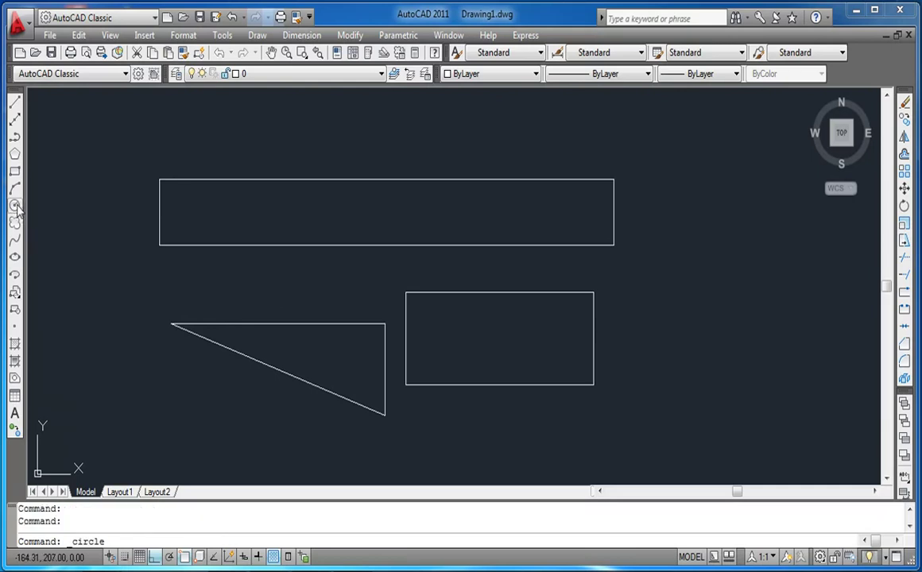
left_click(374, 213)
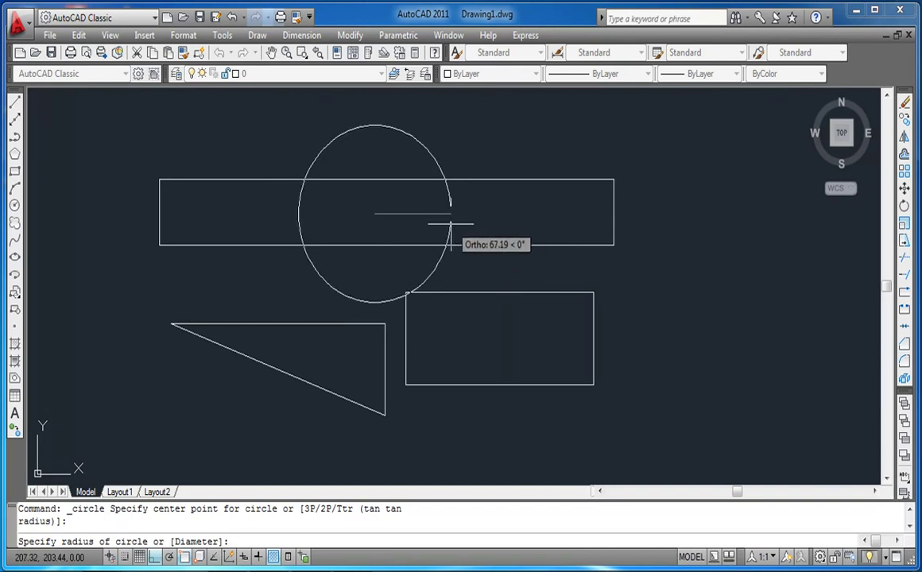
key("Return")
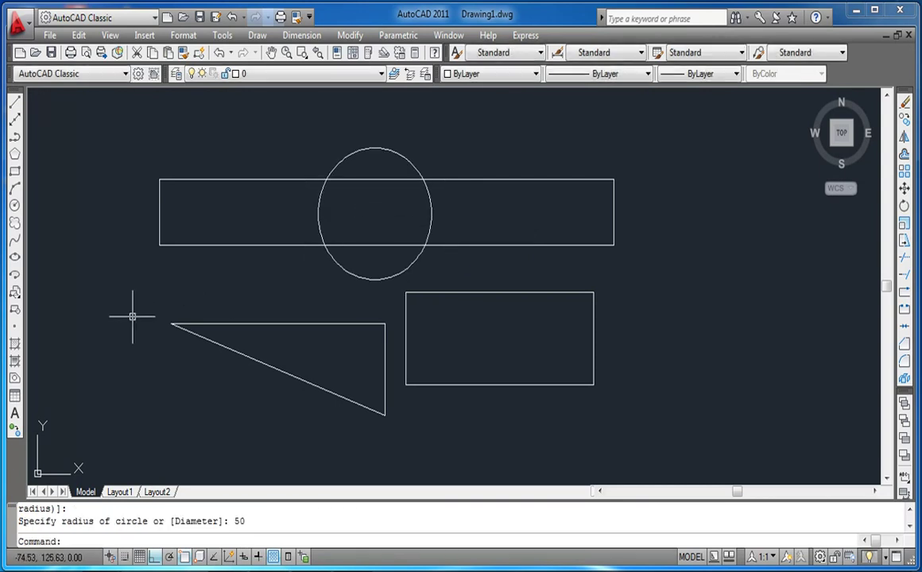
- Draw an ellipse overlapping the other shapes, with a horizontal long axis and a vertical half-axis of about 61 mm
left_click(16, 259)
left_click(217, 289)
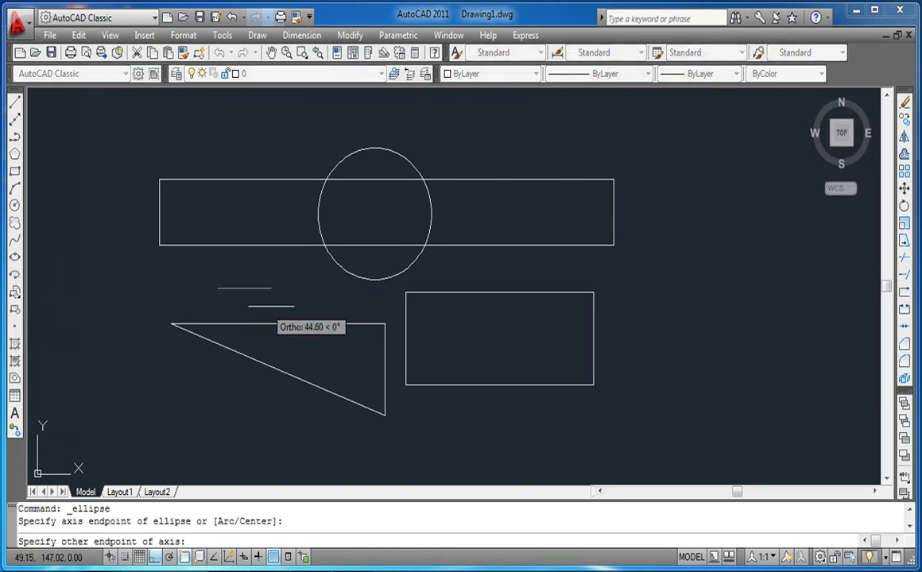
left_click(512, 284)
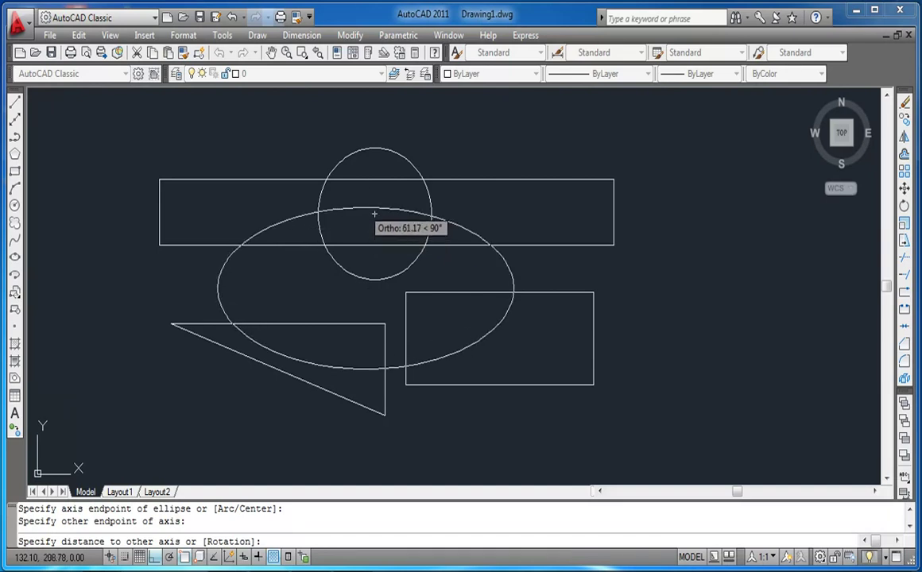
left_click(364, 206)
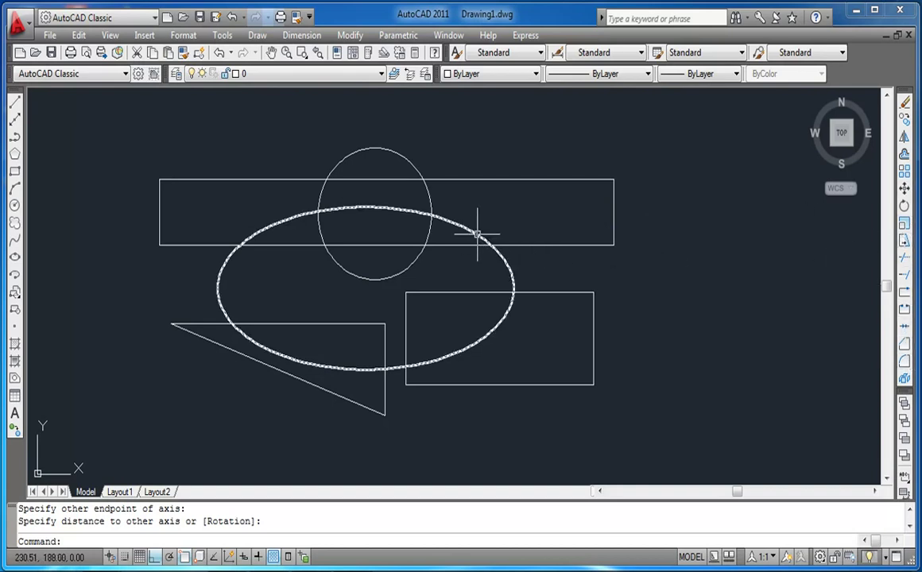
left_click(132, 143)
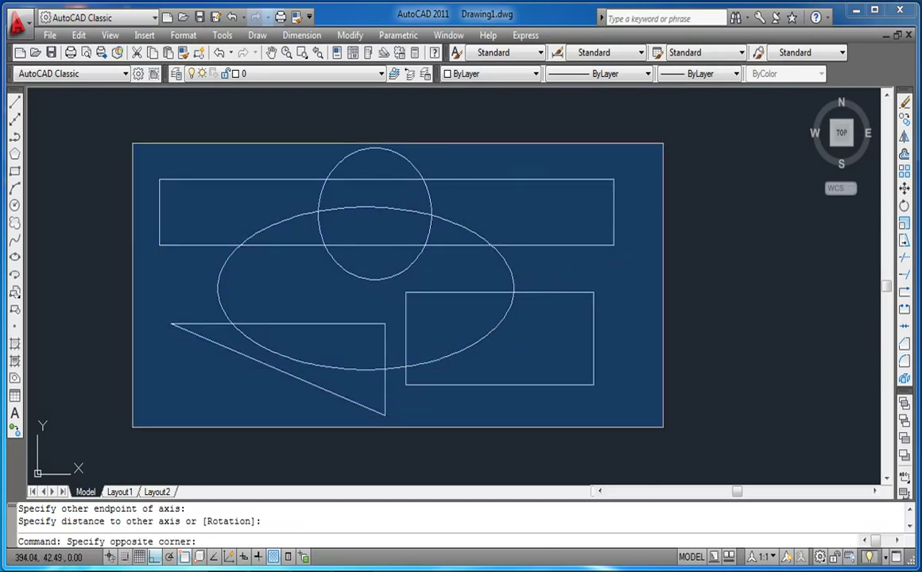
left_click(663, 427)
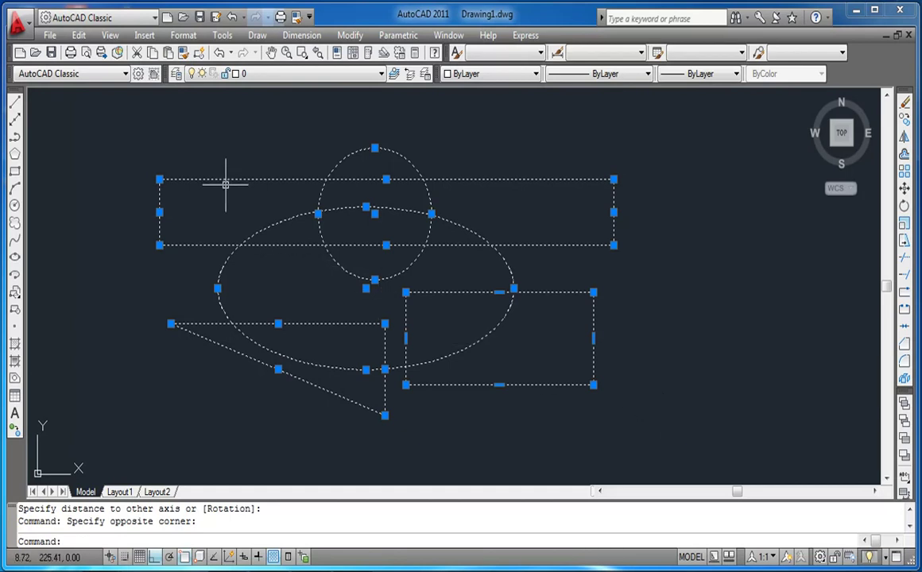
key("Escape")
- Erase all the practice shapes from the drawing with a window selection
left_click(112, 121)
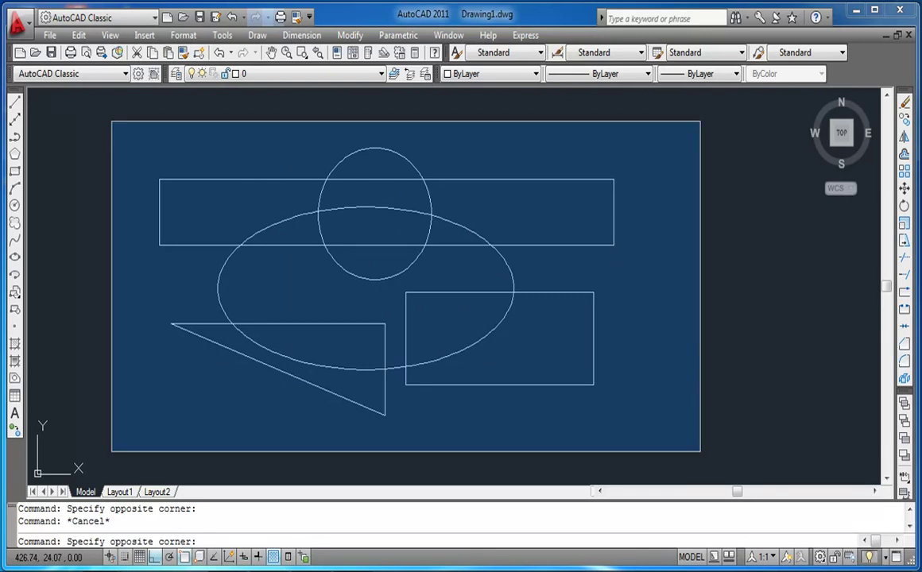
left_click(700, 450)
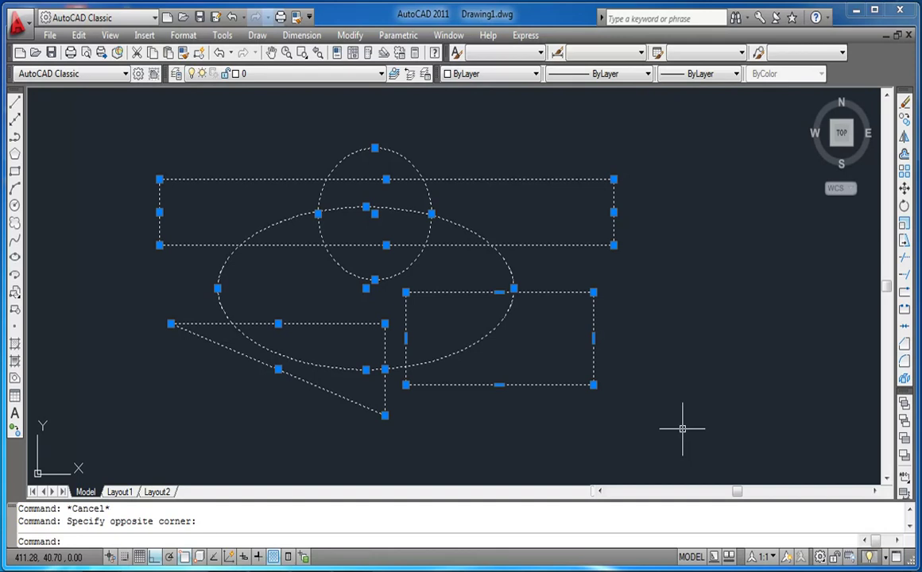
key("Delete")
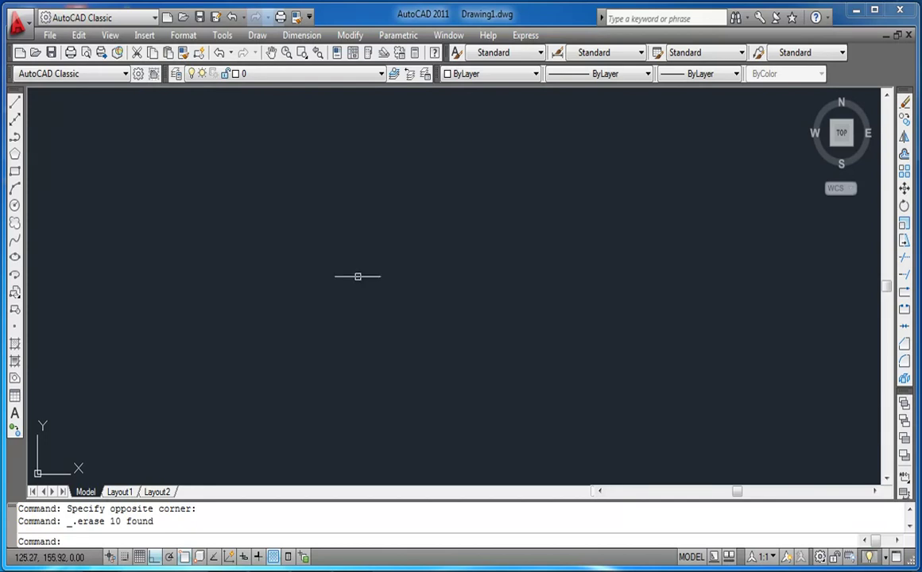
left_click(182, 35)
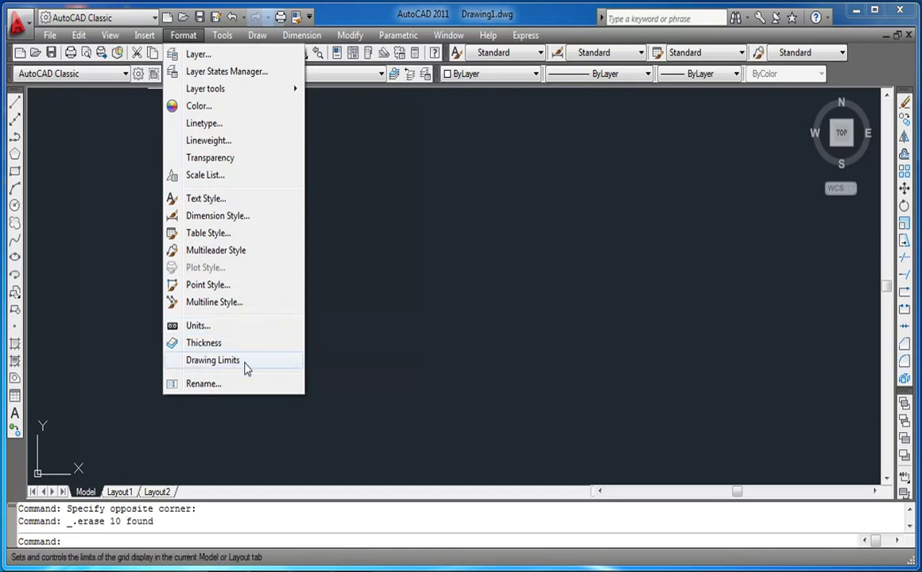
left_click(374, 362)
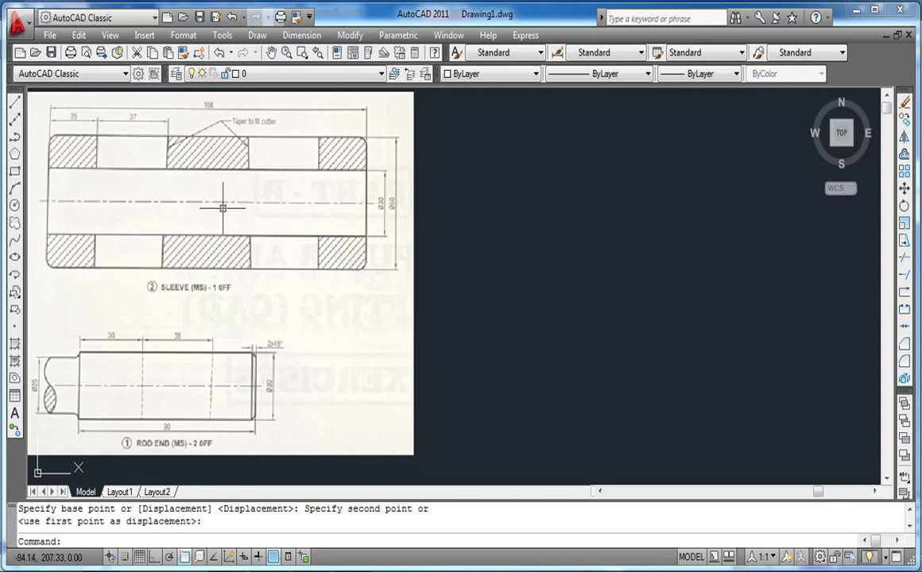
- Draw a 166 mm horizontal line in the empty area beside the reference image, with Ortho mode turned on
type("1")
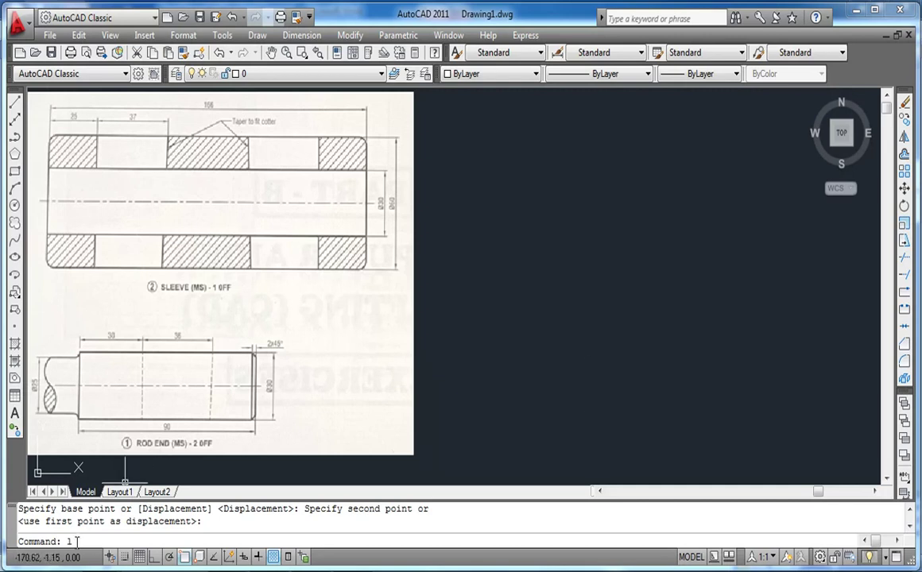
key("Return")
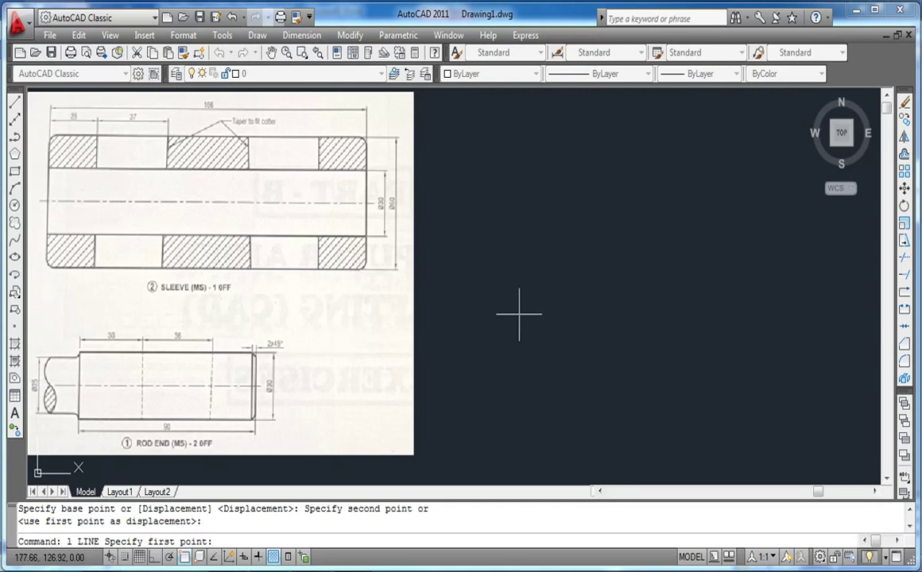
left_click(471, 263)
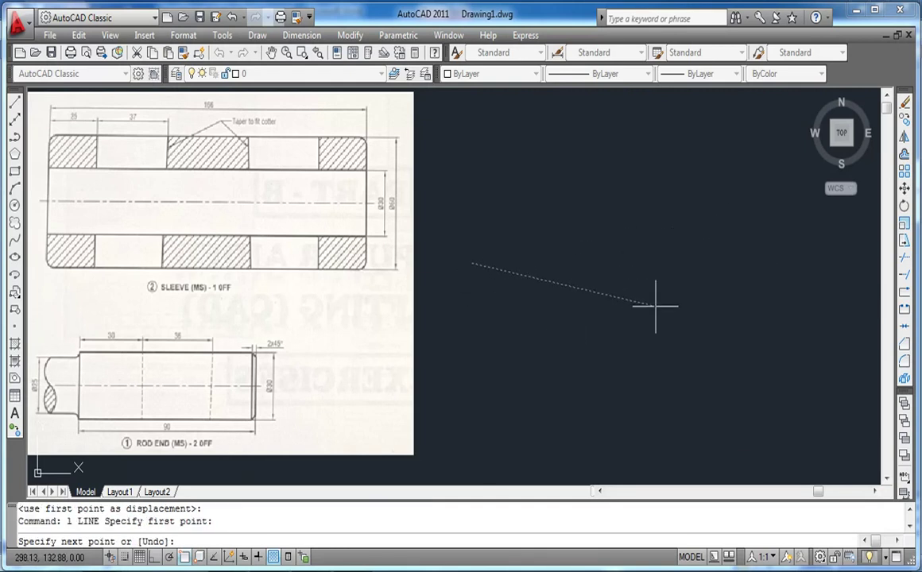
left_click(155, 557)
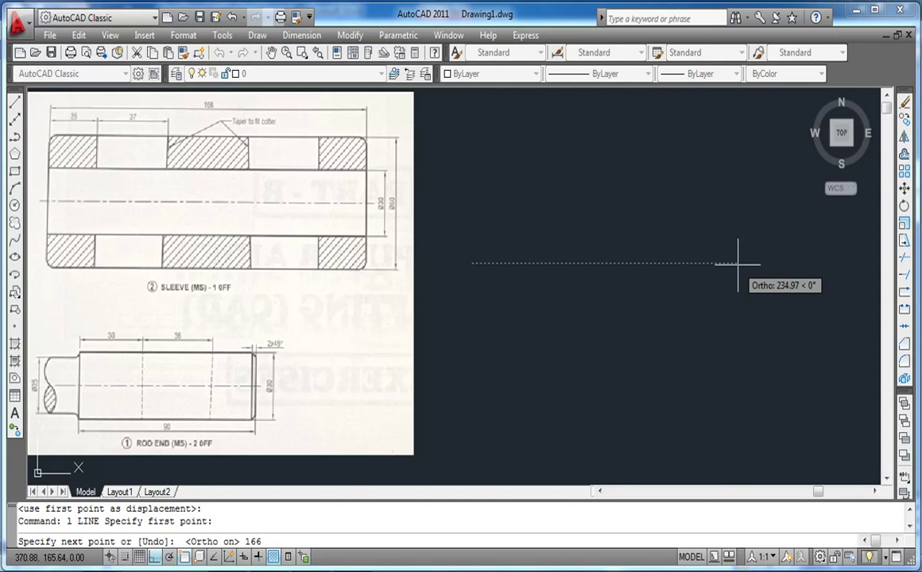
key("Return")
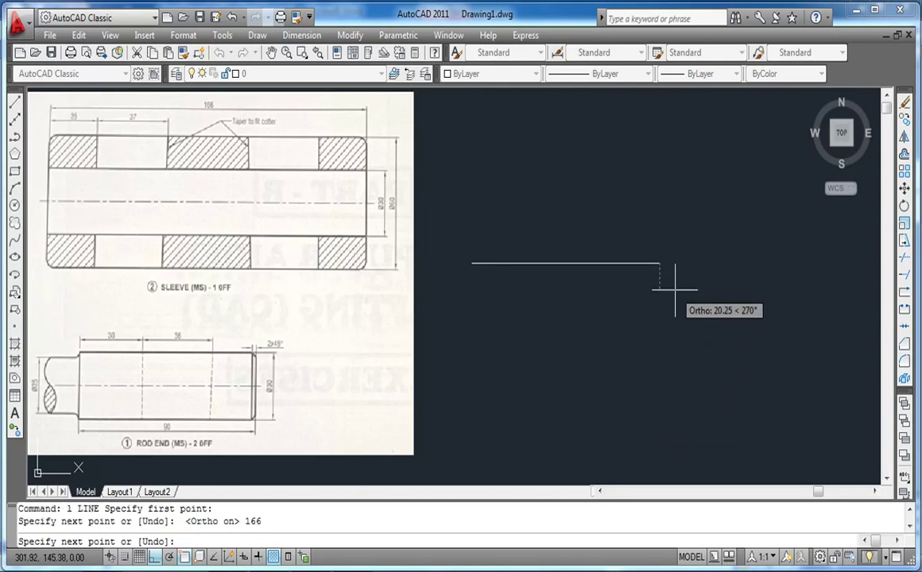
key("Return")
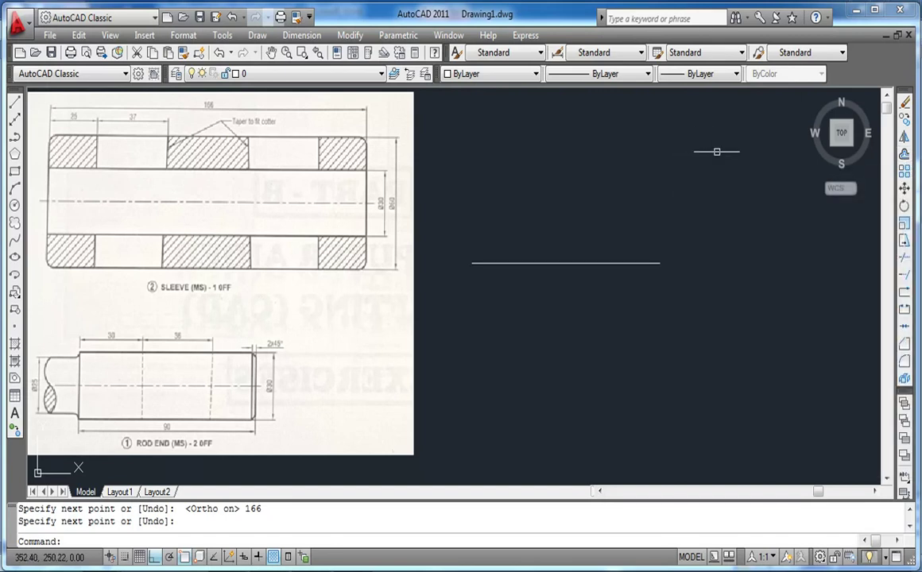
- Offset the 166 mm horizontal line by 15 mm, once above and once below it
left_click(905, 157)
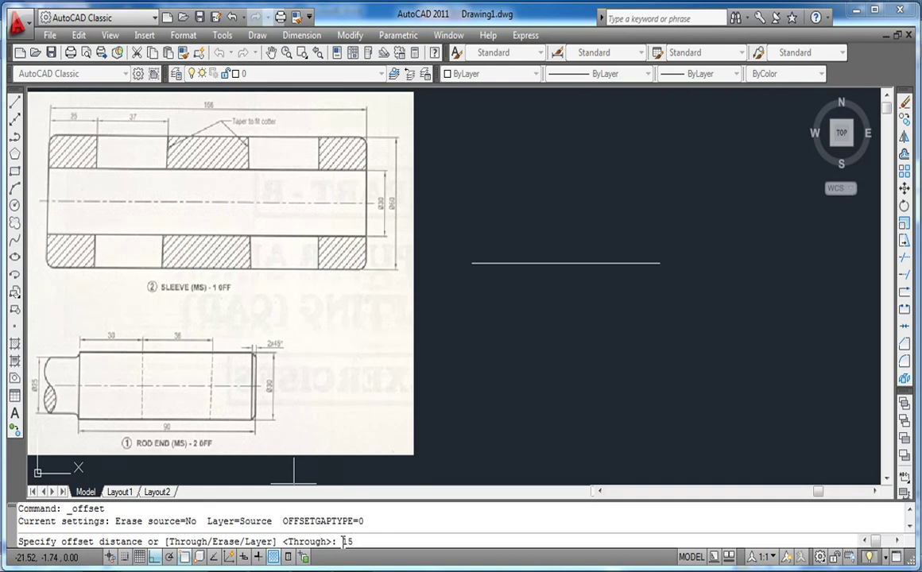
key("Return")
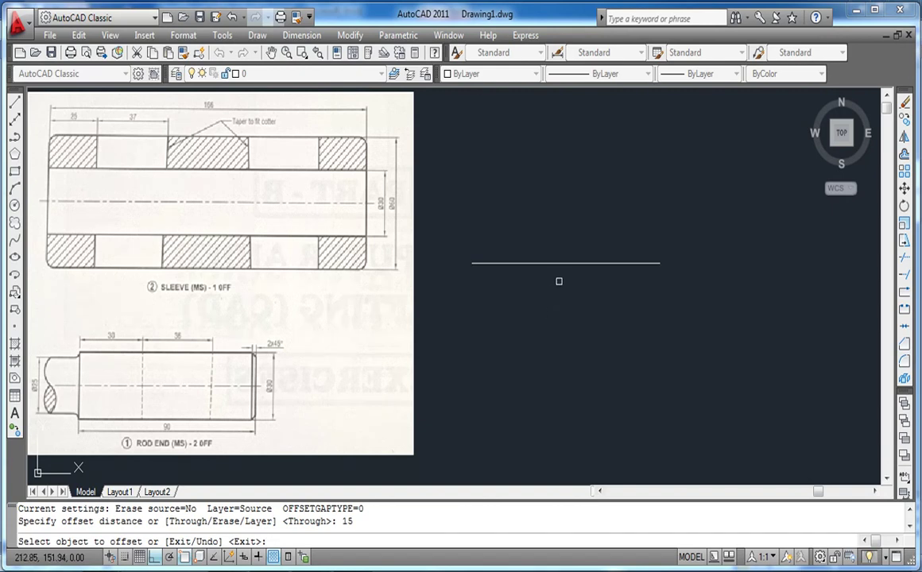
left_click(559, 263)
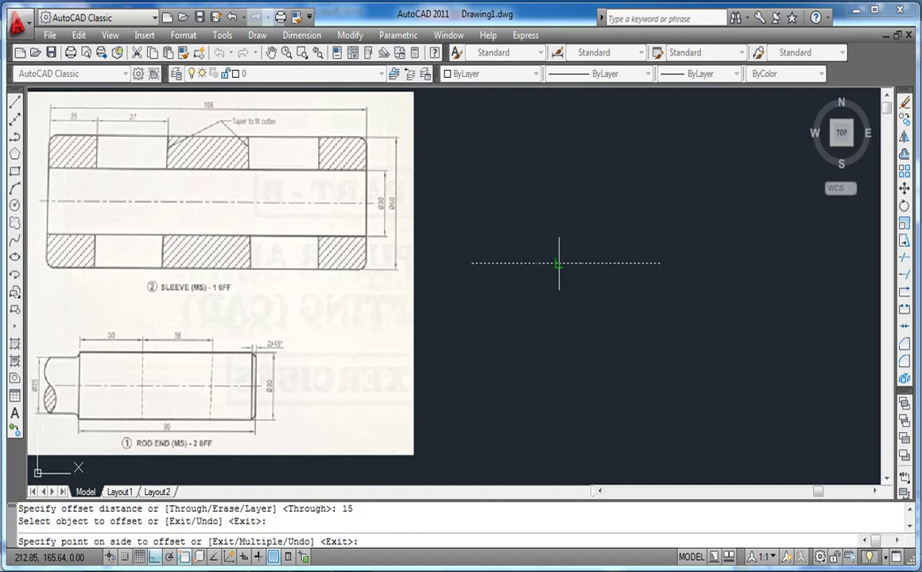
left_click(568, 237)
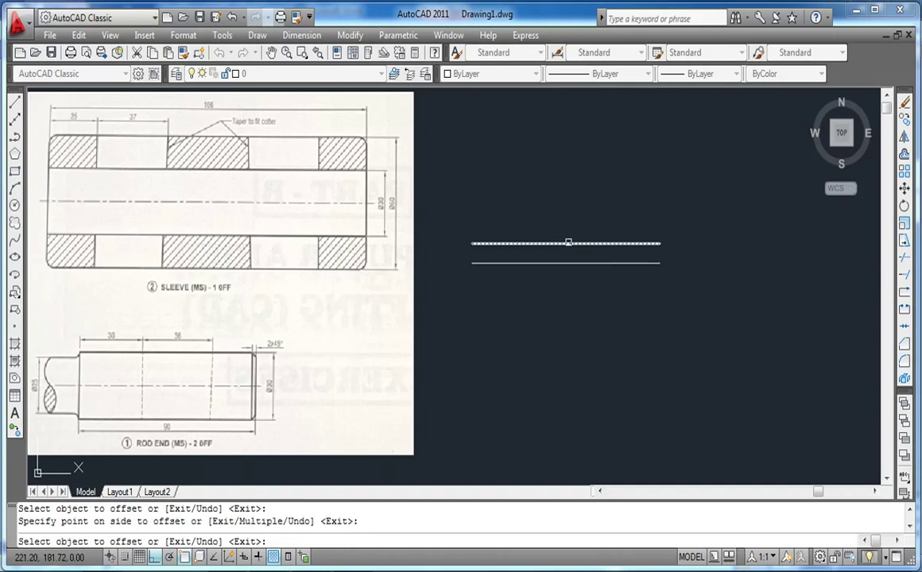
left_click(572, 263)
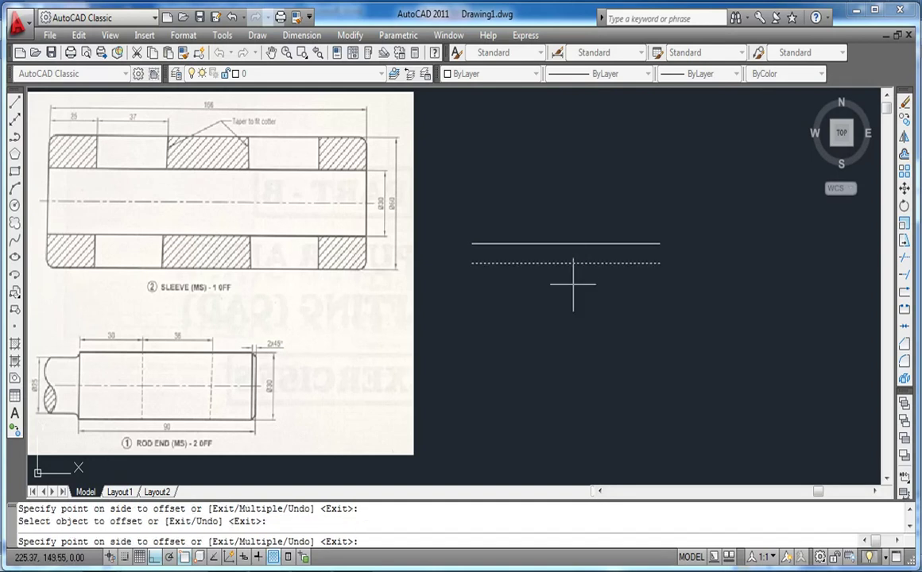
left_click(571, 289)
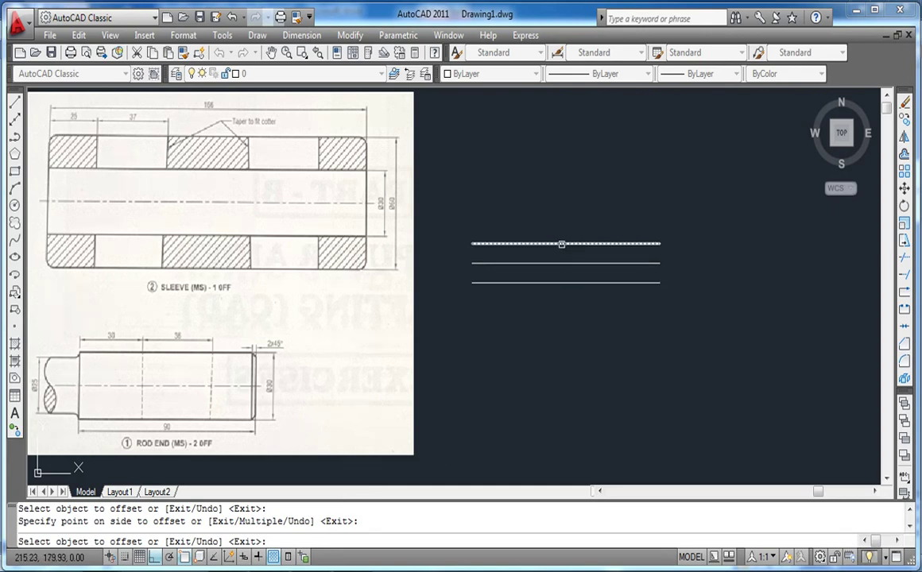
- Offset the upper and lower lines outward by another 15 mm to form the sleeve's outer edges
left_click(561, 243)
left_click(552, 217)
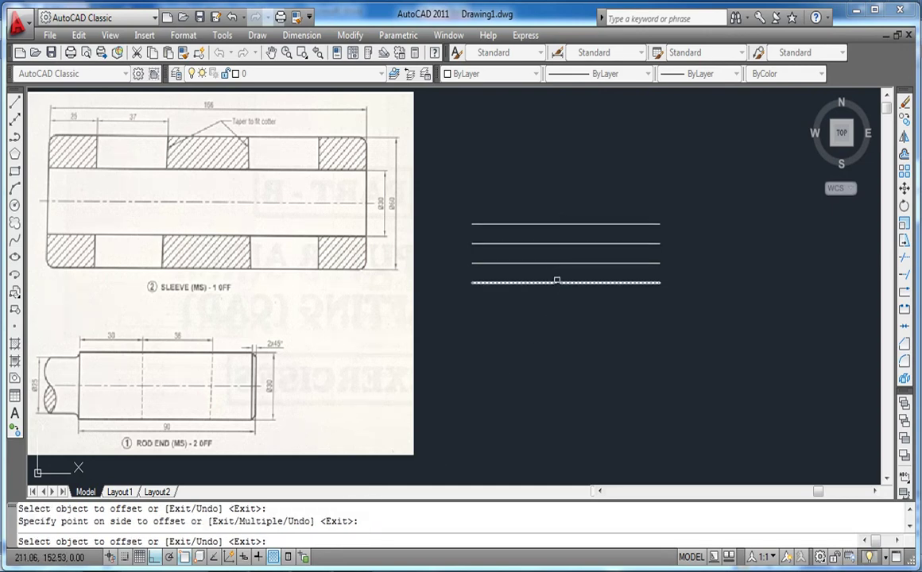
left_click(556, 283)
left_click(552, 300)
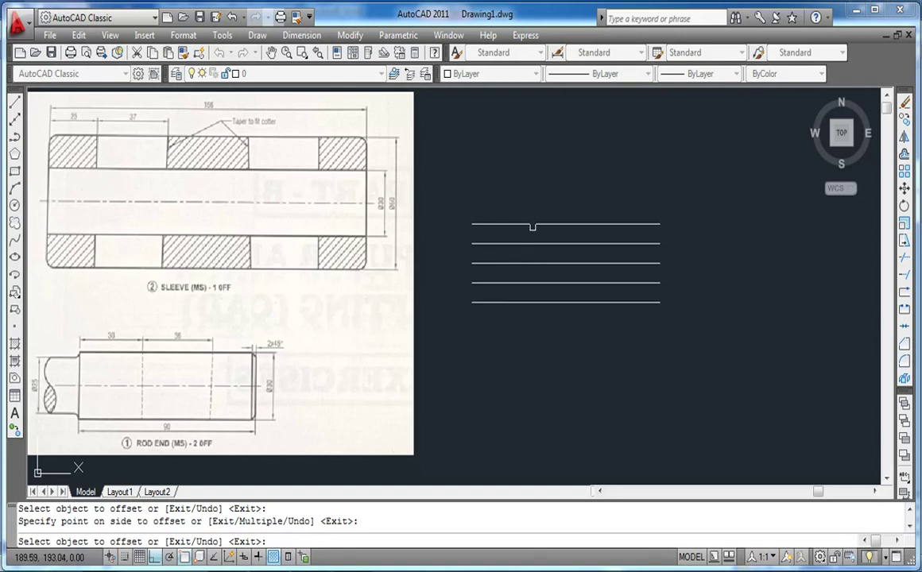
key("Return")
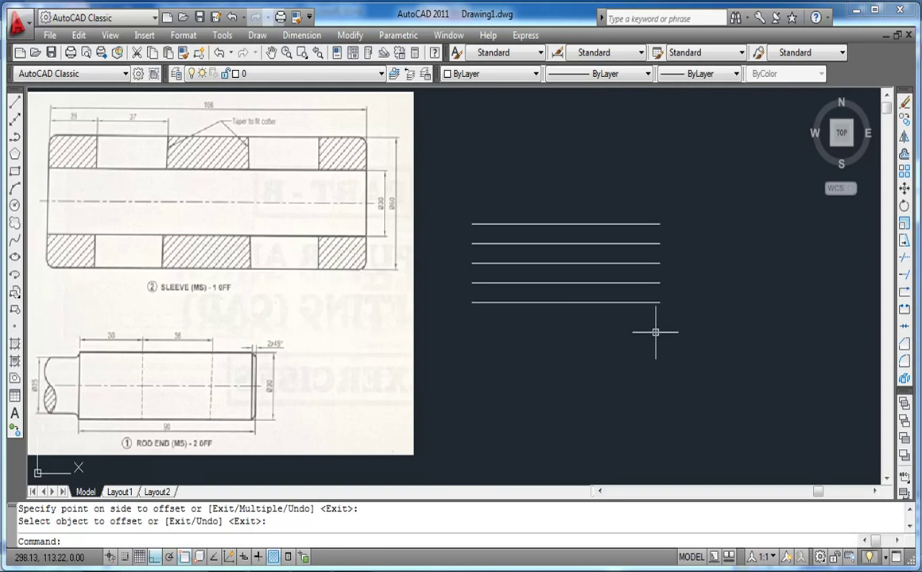
- Close the right end of the sleeve with a vertical line from the uppermost to the lowest horizontal line
type("l")
key("Return")
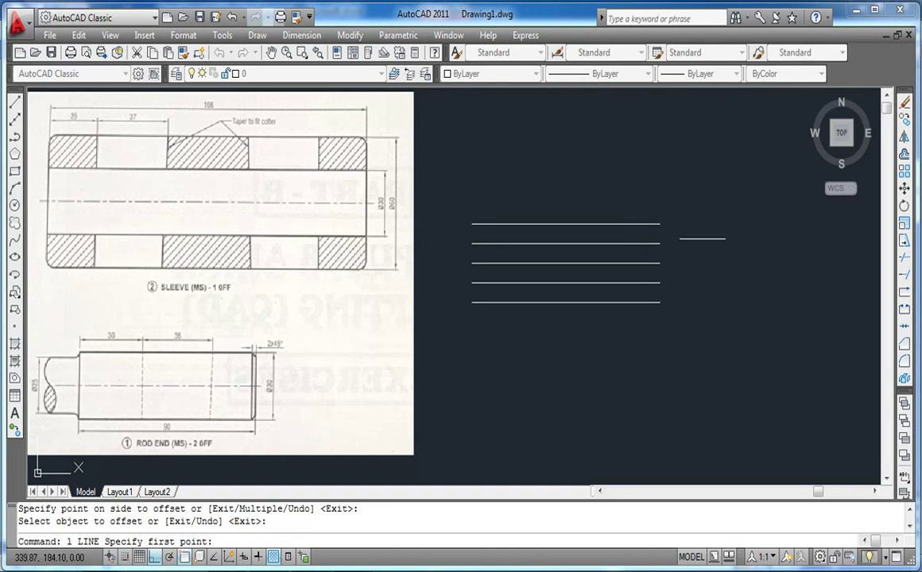
left_click(659, 224)
left_click(660, 282)
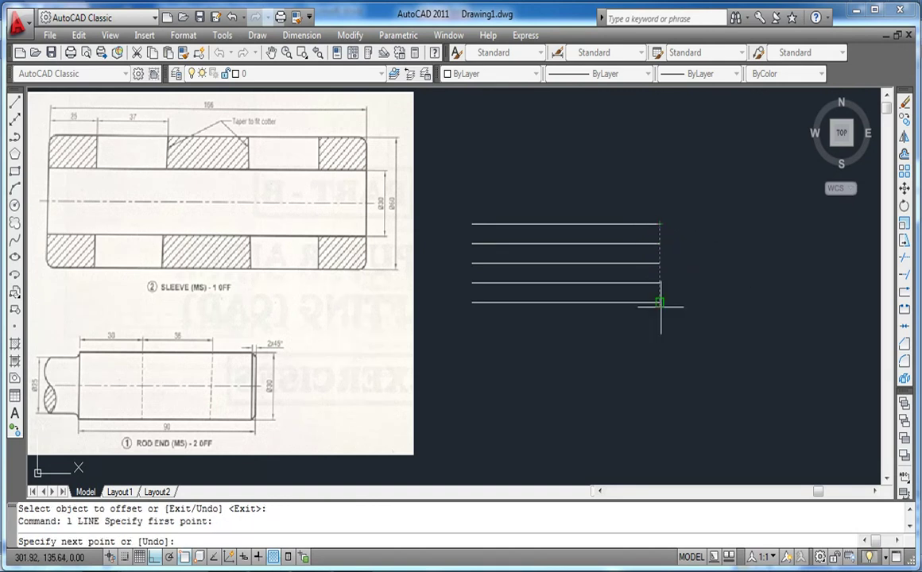
left_click(659, 302)
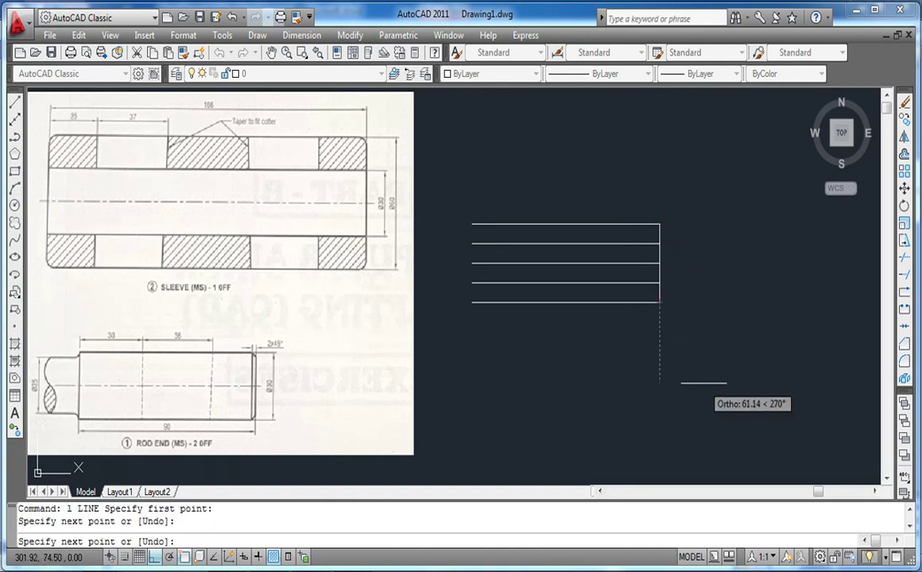
key("Return")
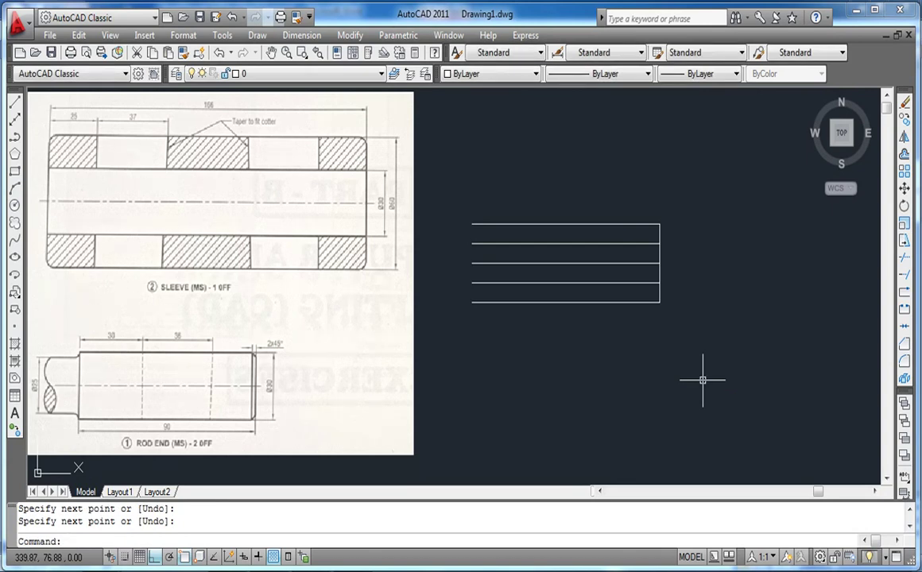
- Close the left end of the sleeve with a vertical line from the lowest to the uppermost horizontal line
key("Return")
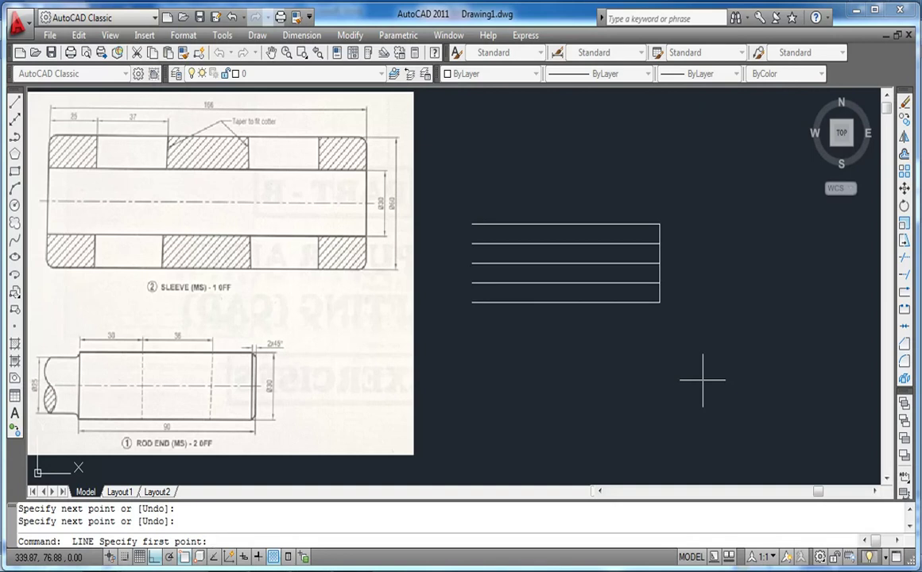
left_click(472, 302)
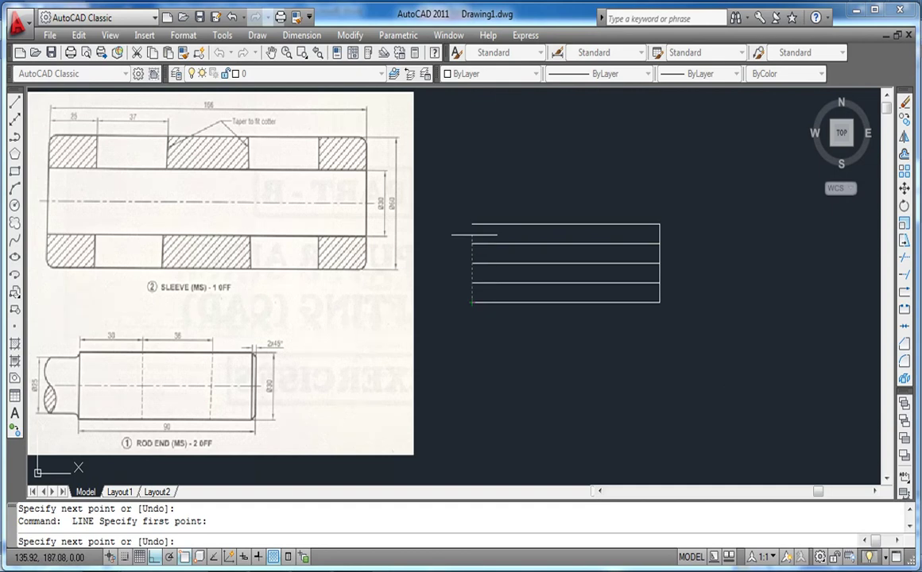
left_click(472, 224)
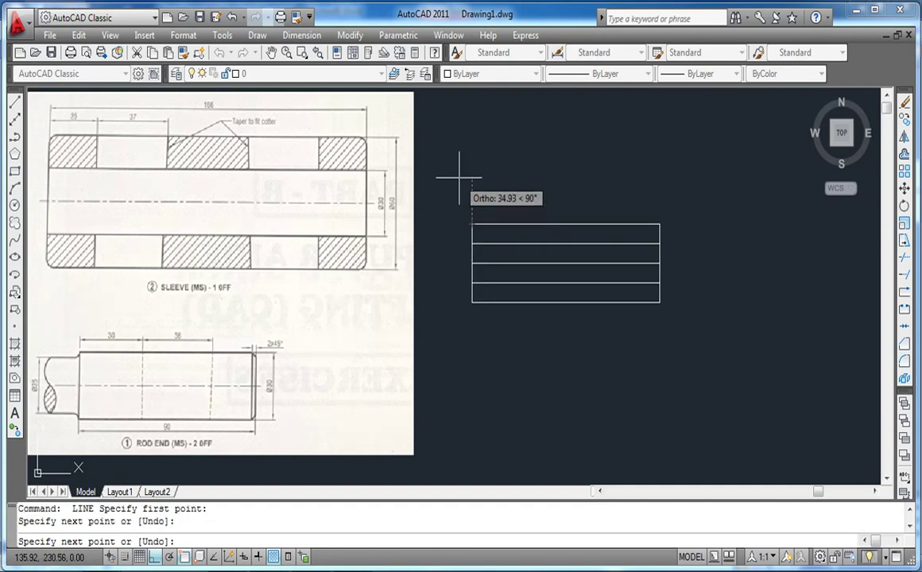
key("Return")
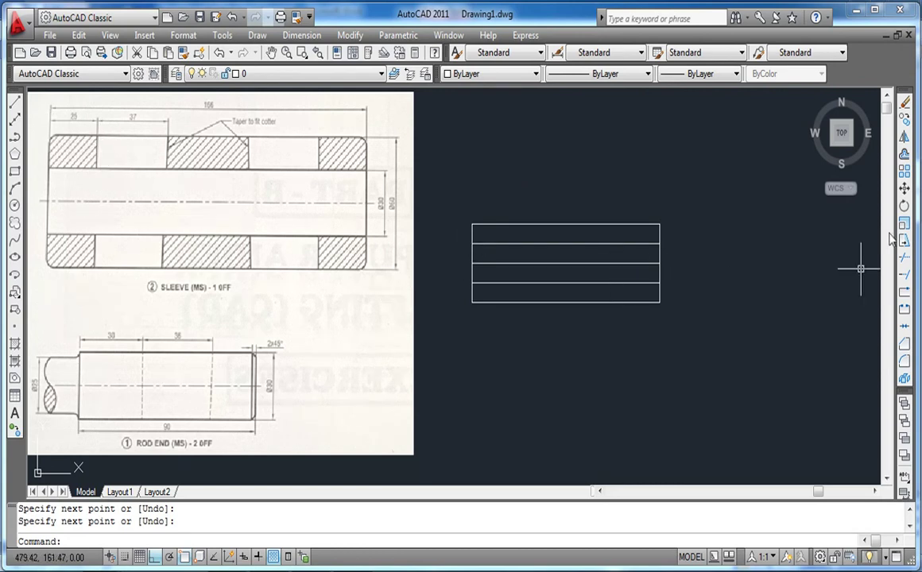
- Offset the sleeve's left and right end lines inward by 25 mm
left_click(903, 156)
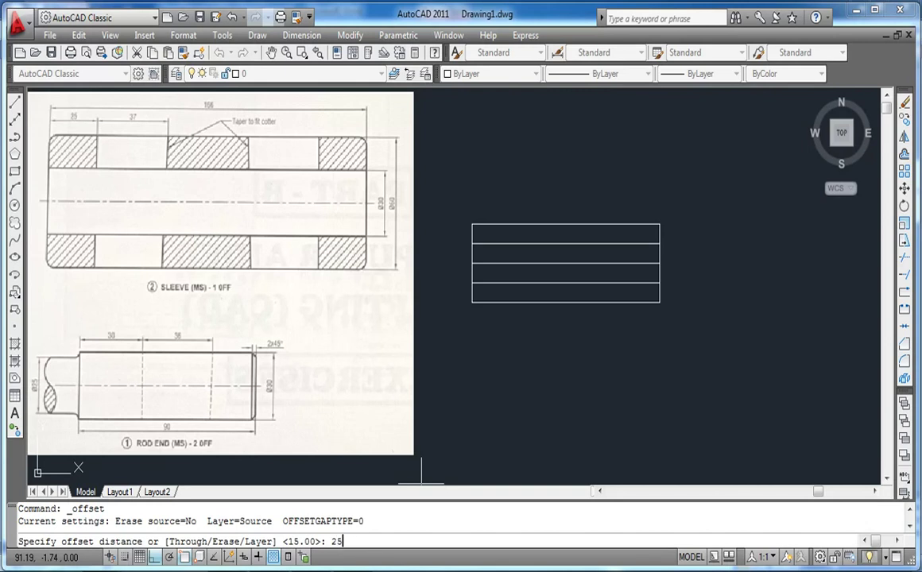
type("25")
key("Return")
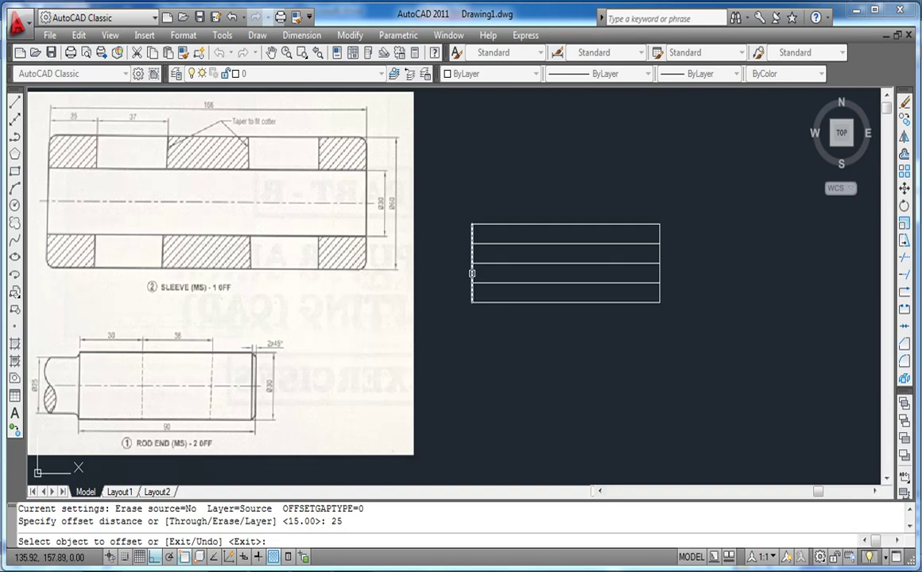
left_click(472, 273)
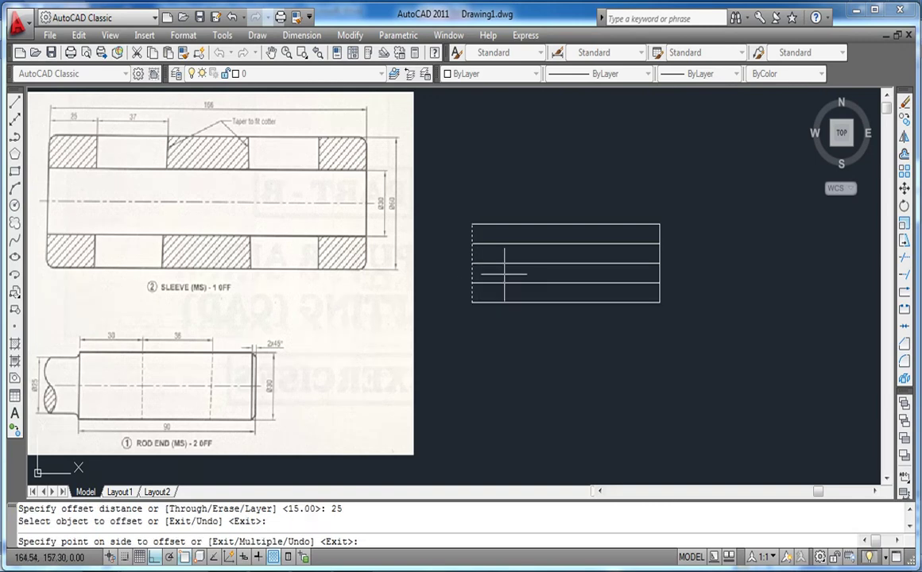
left_click(514, 273)
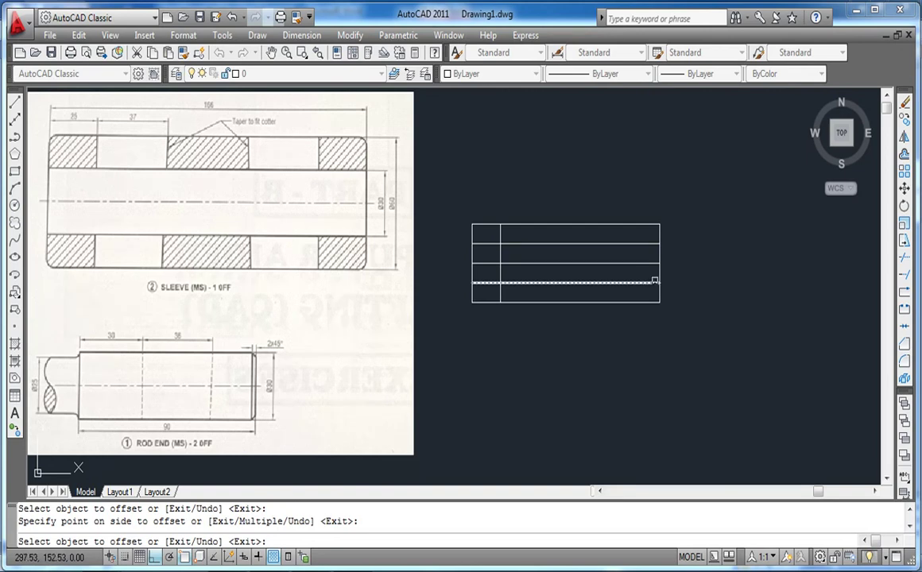
left_click(659, 276)
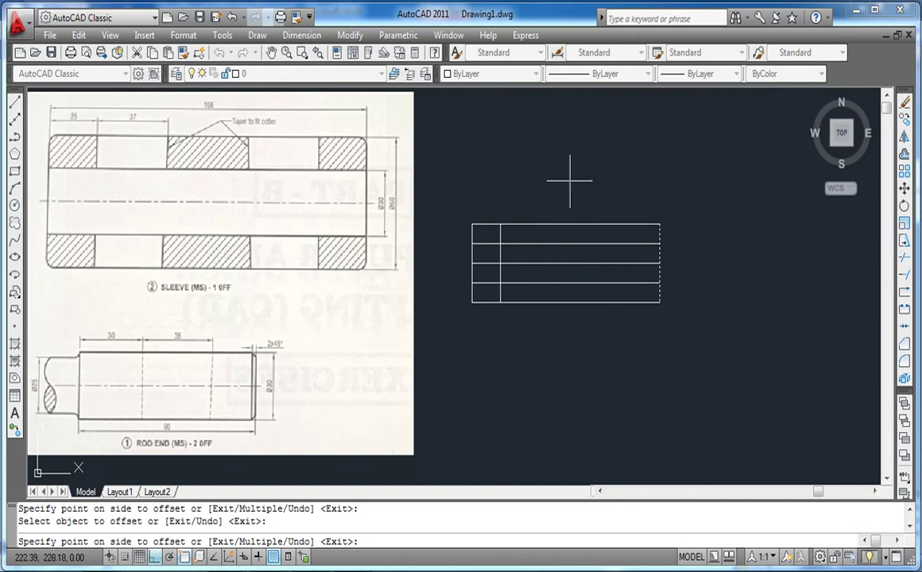
left_click(605, 253)
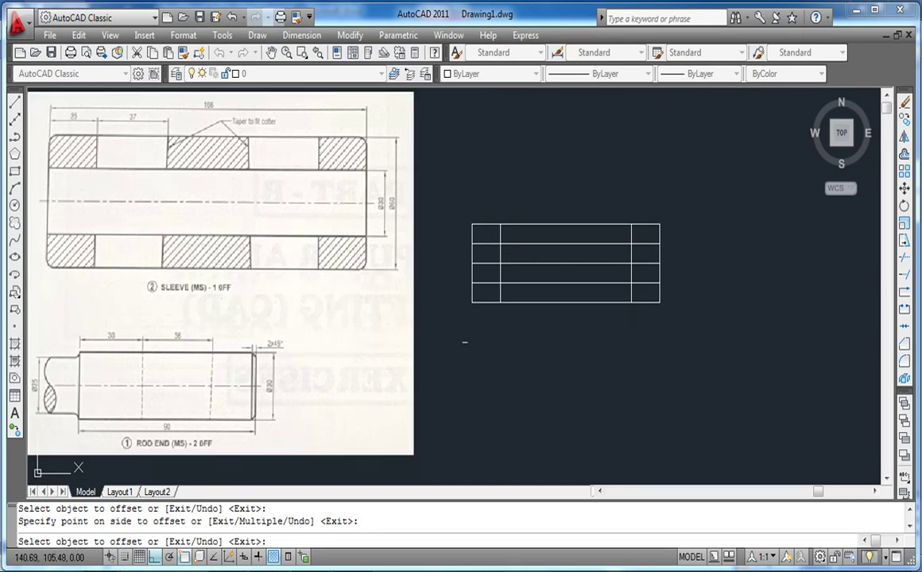
key("Return")
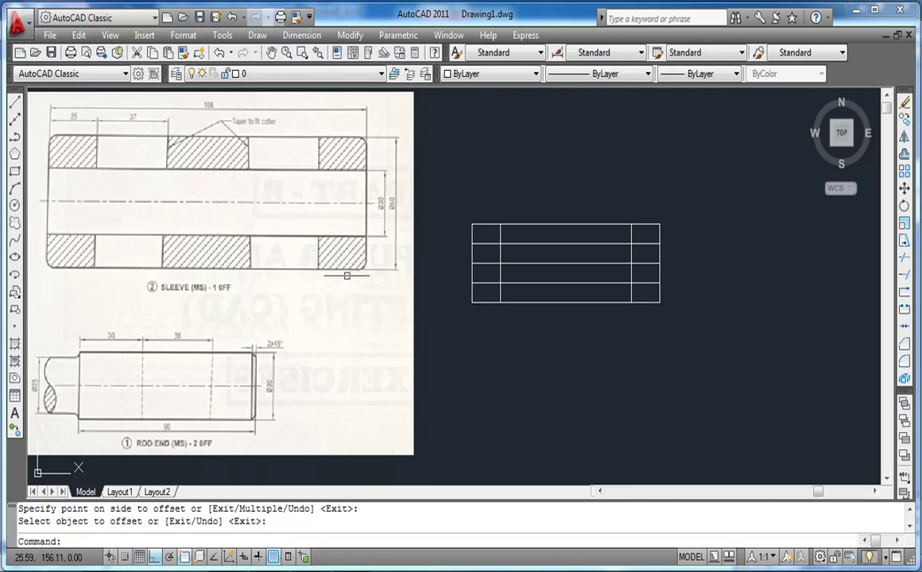
- Fillet the sleeve outline's lower-right corner with a radius of 6 mm
scroll(524, 325, "up", 2)
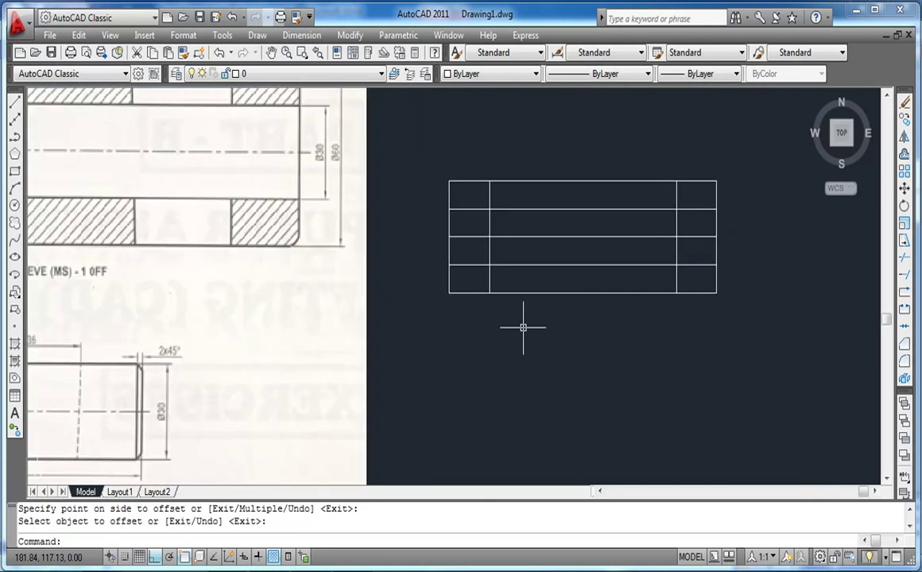
scroll(522, 326, "up", 1)
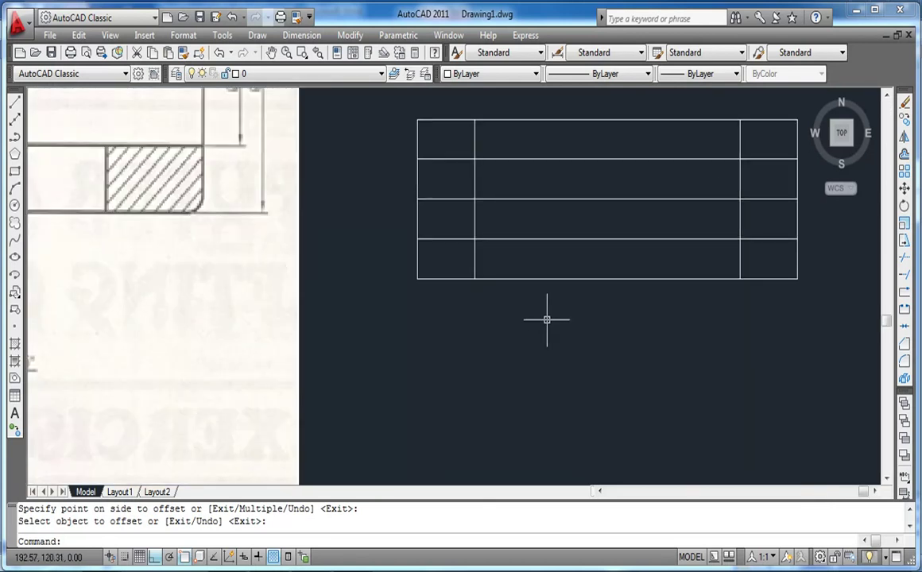
middle_click_drag(547, 320, 475, 333)
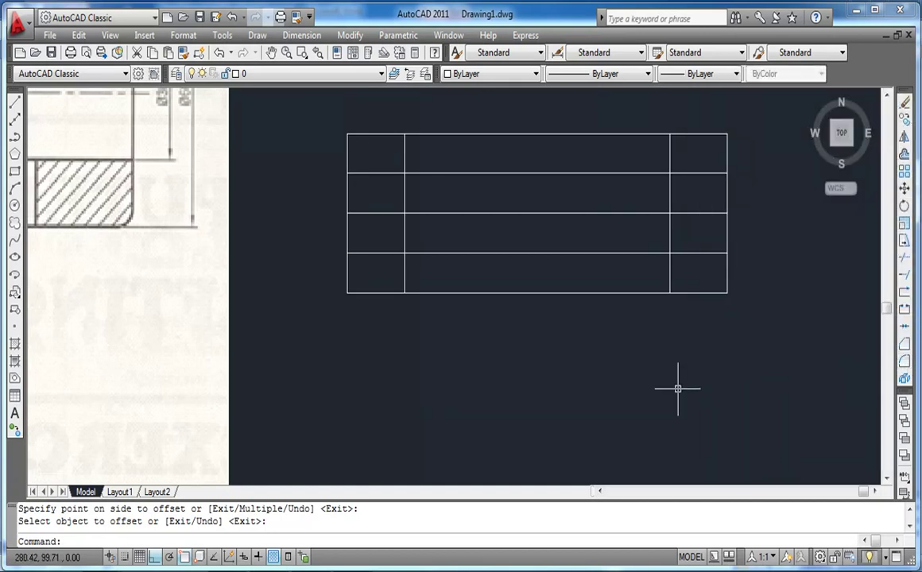
left_click(905, 363)
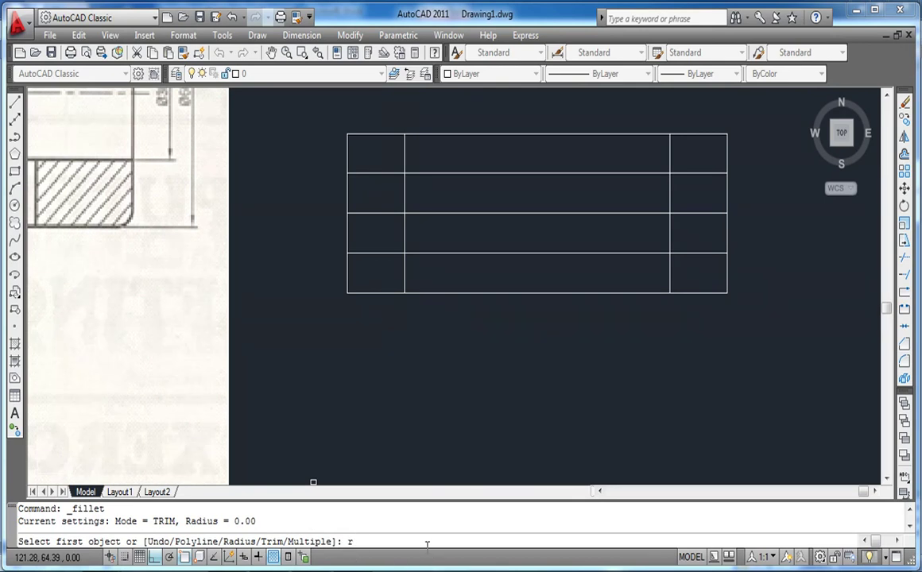
key("Return")
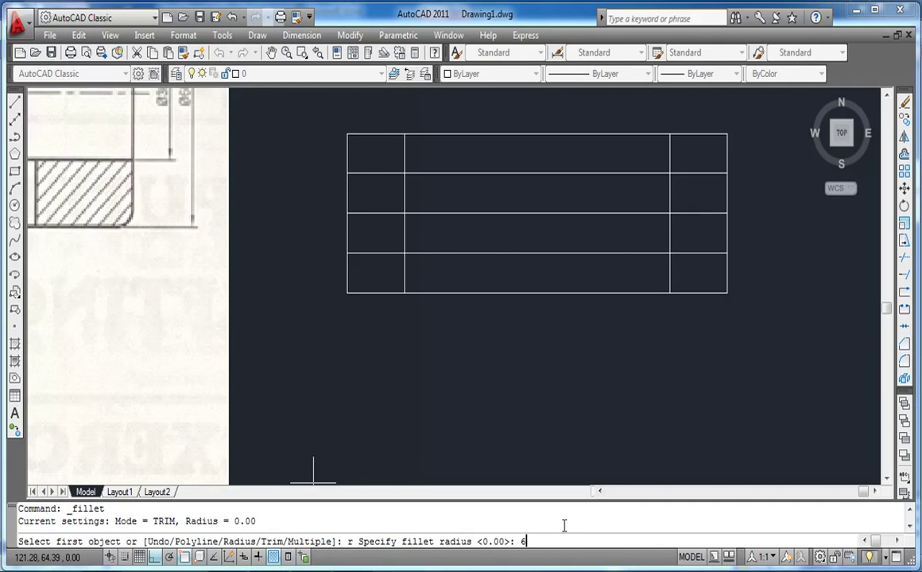
key("Return")
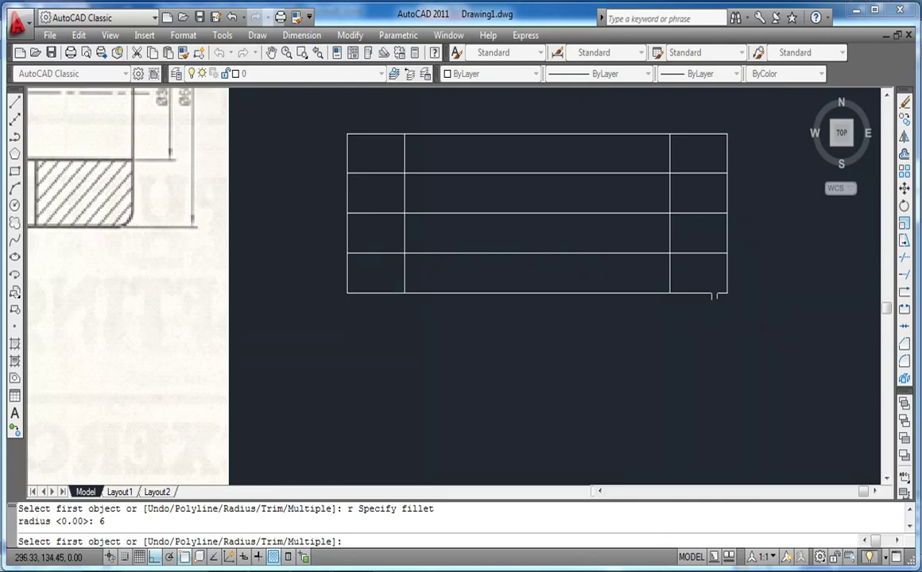
left_click(715, 293)
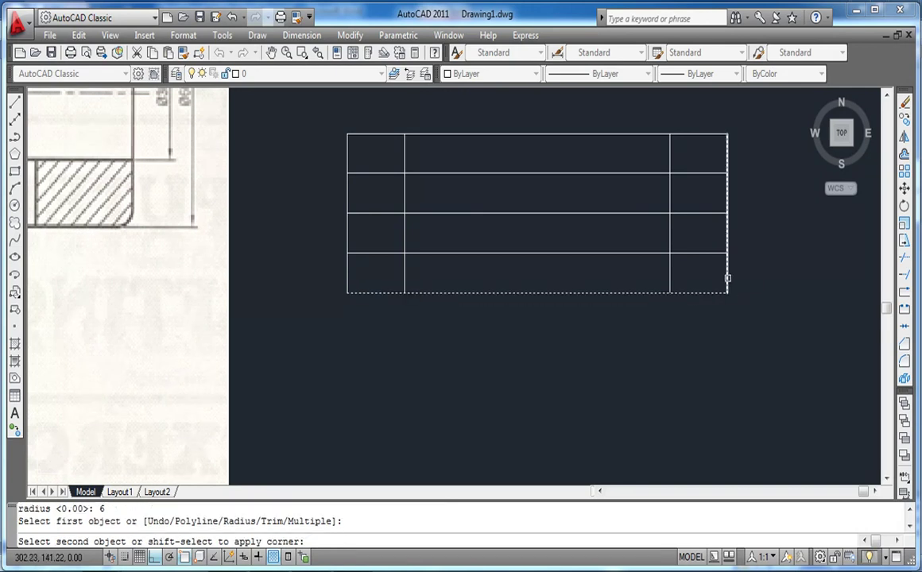
left_click(726, 278)
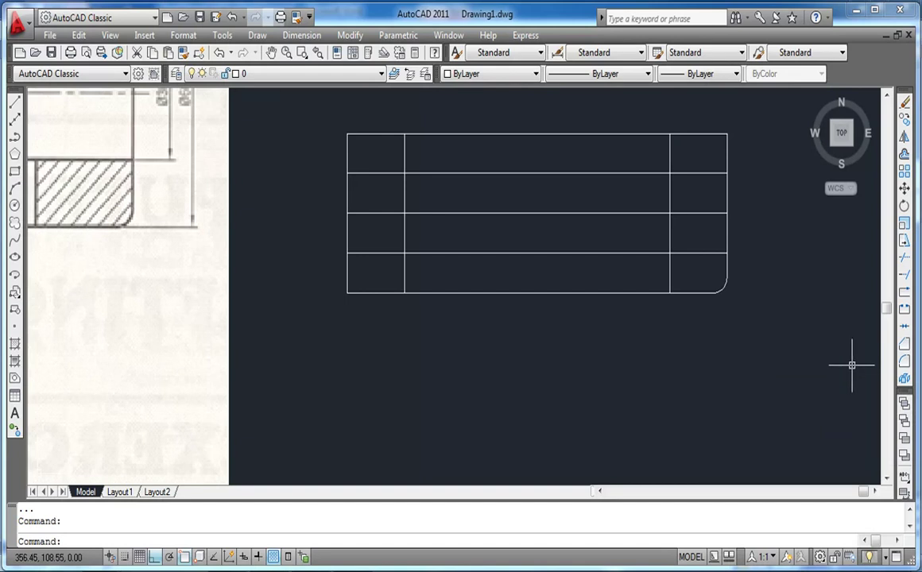
- Fillet the sleeve outline's upper-right corner with the same 6 mm radius
key("Return")
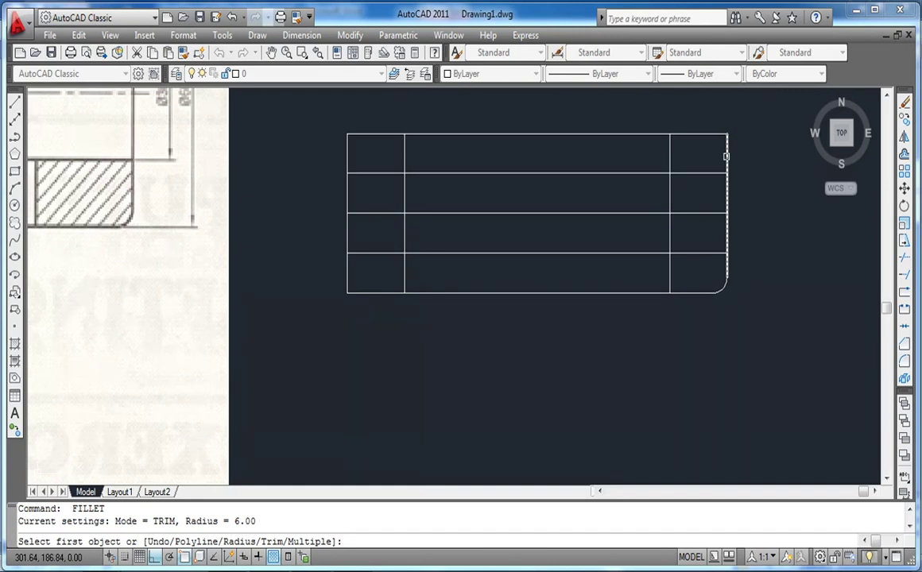
left_click(725, 157)
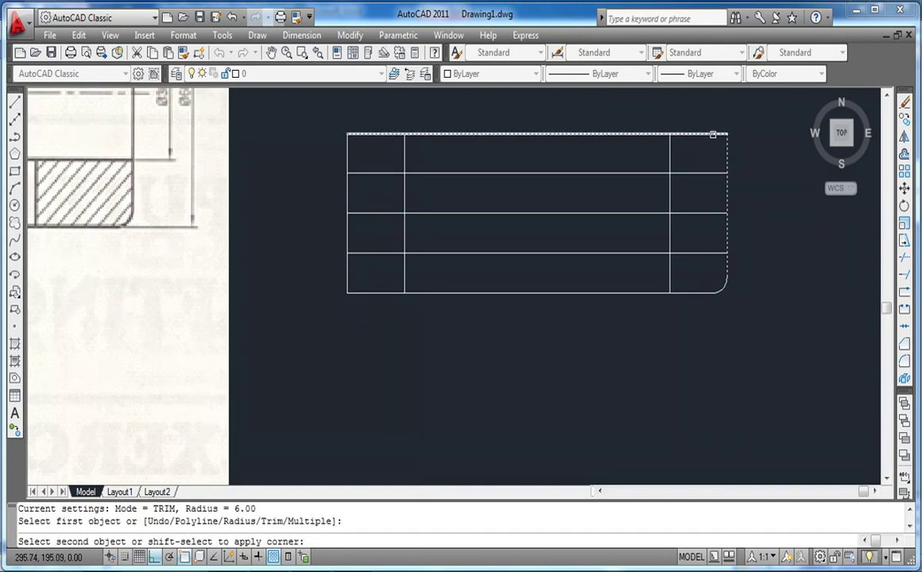
left_click(712, 135)
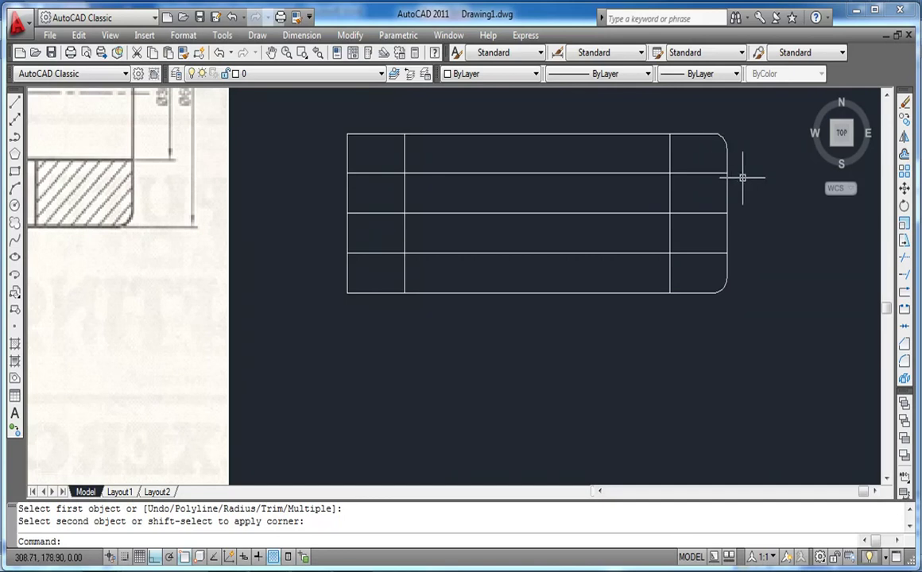
- Fillet the sleeve outline's lower-left and upper-left corners with the same 6 mm radius
key("Return")
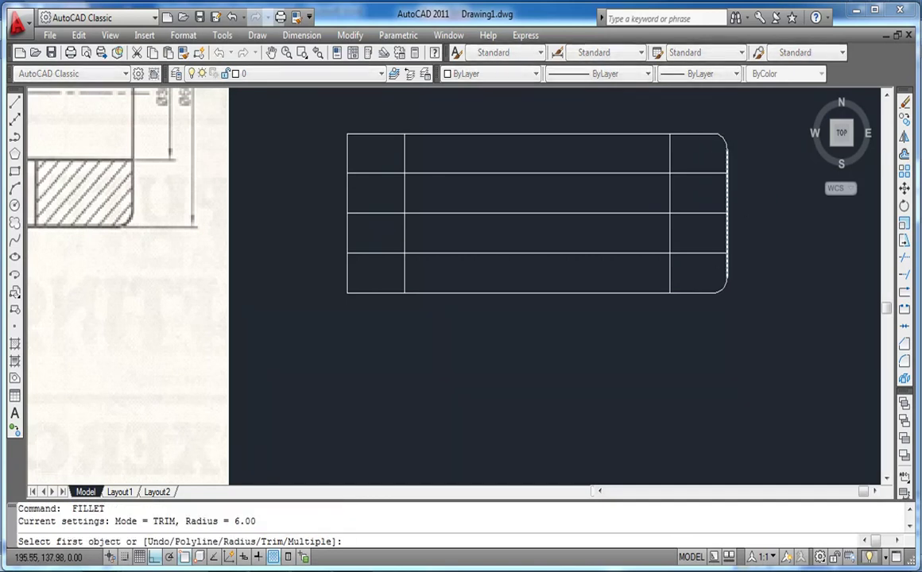
left_click(346, 275)
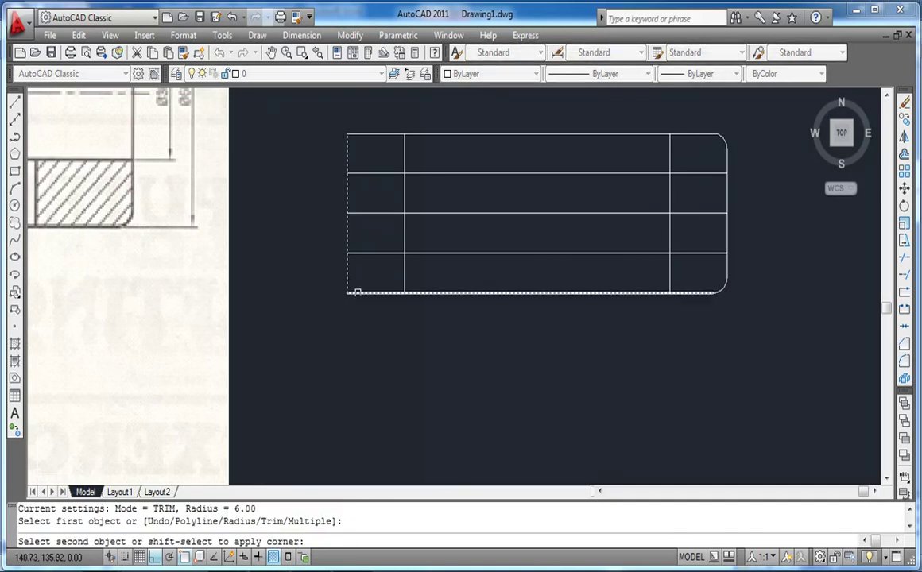
left_click(362, 292)
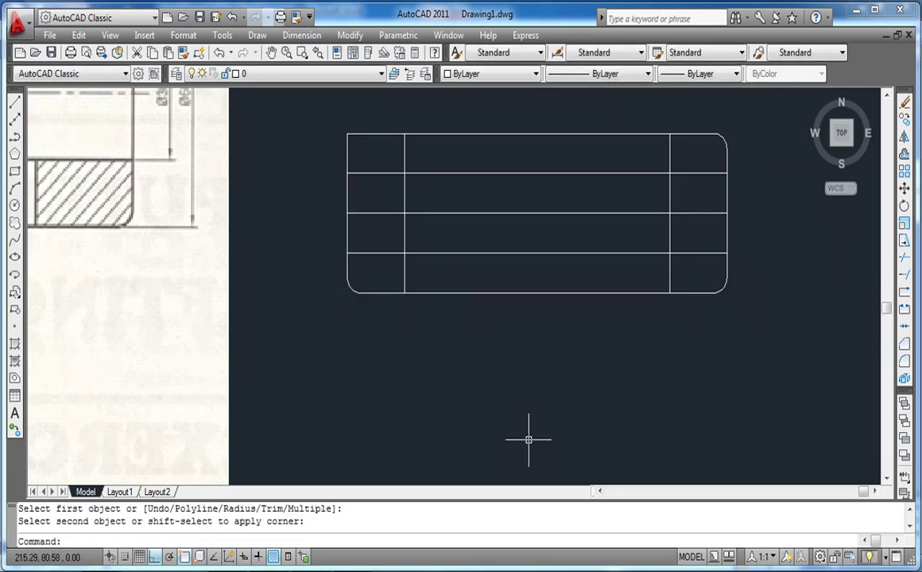
key("Return")
left_click(348, 151)
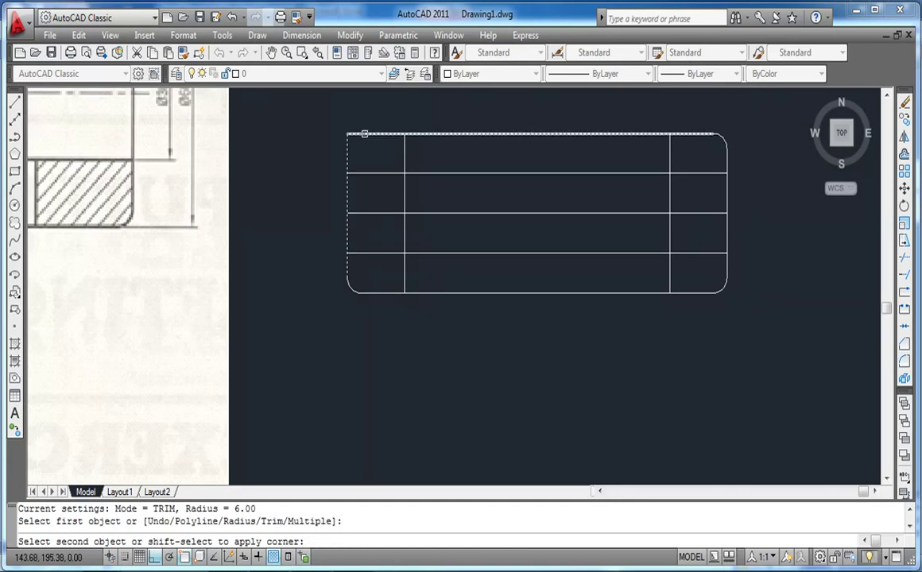
left_click(363, 137)
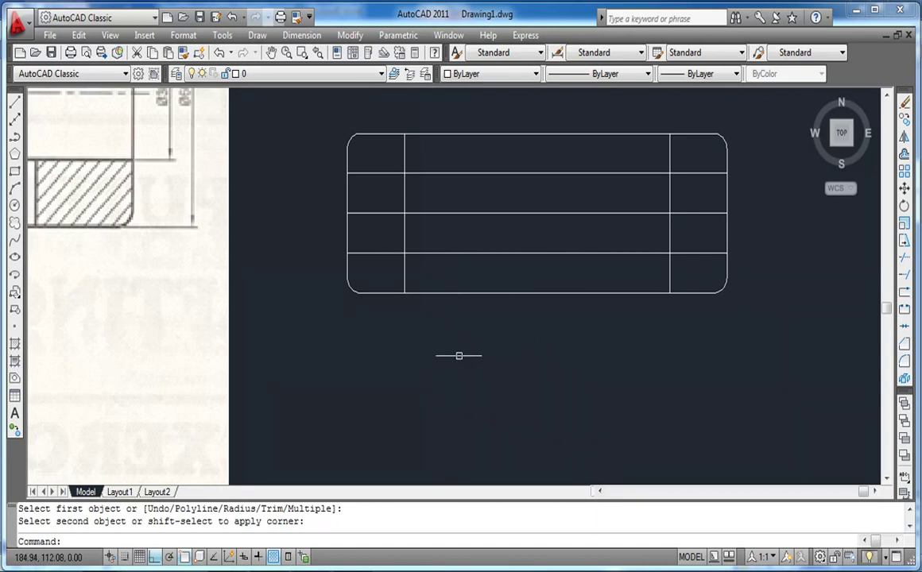
- Start the rod end outline below the sleeve with a 90 mm horizontal line drawn to the right
scroll(461, 355, "down", 4)
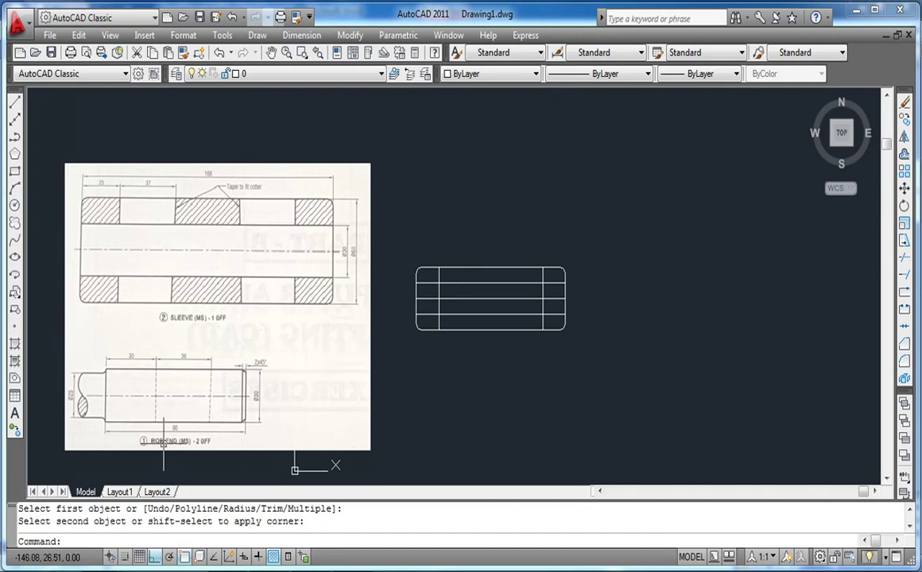
scroll(163, 441, "up", 2)
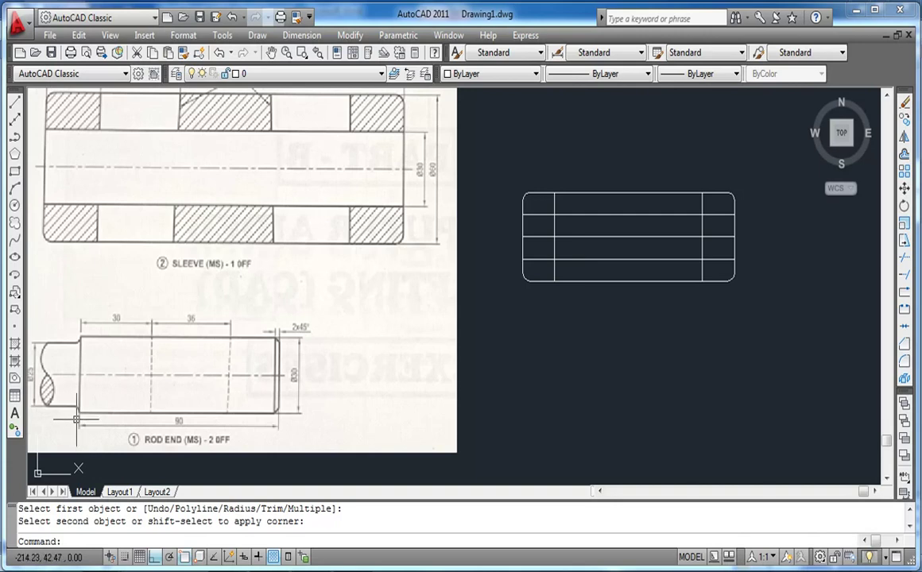
scroll(77, 418, "down", 3)
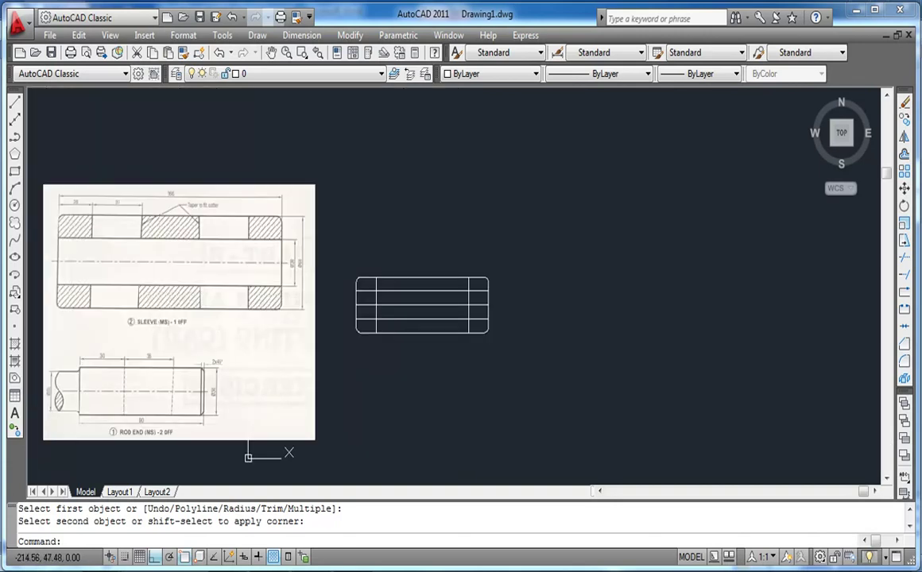
scroll(49, 401, "up", 4)
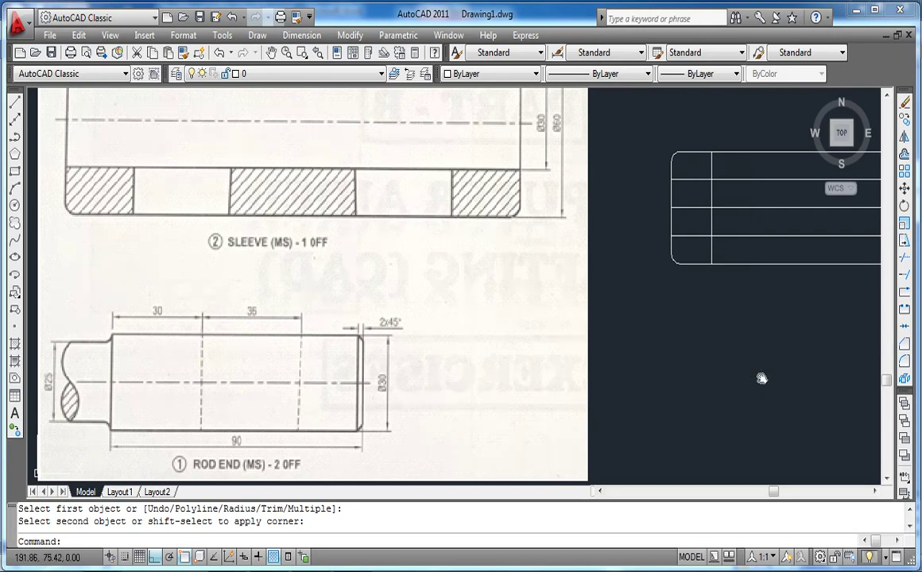
middle_click_drag(759, 377, 481, 359)
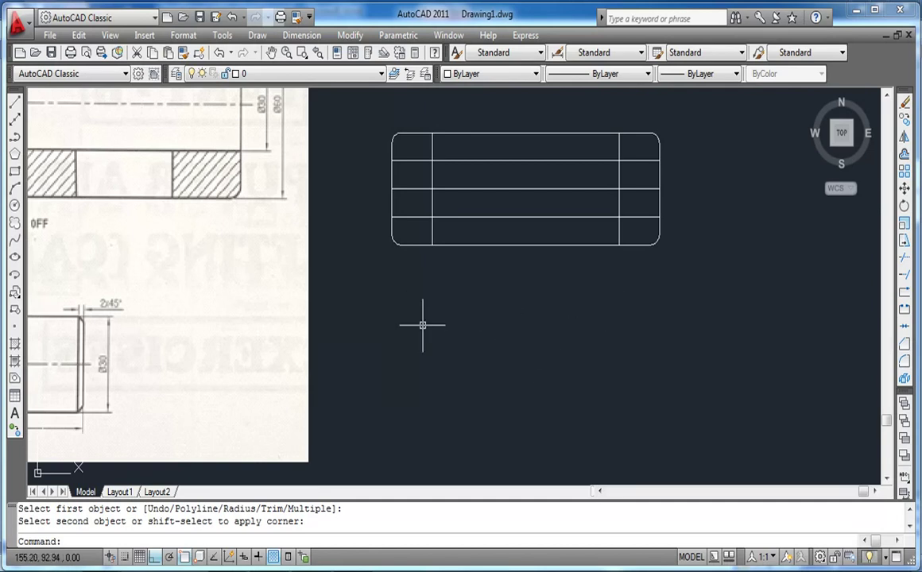
key("Return")
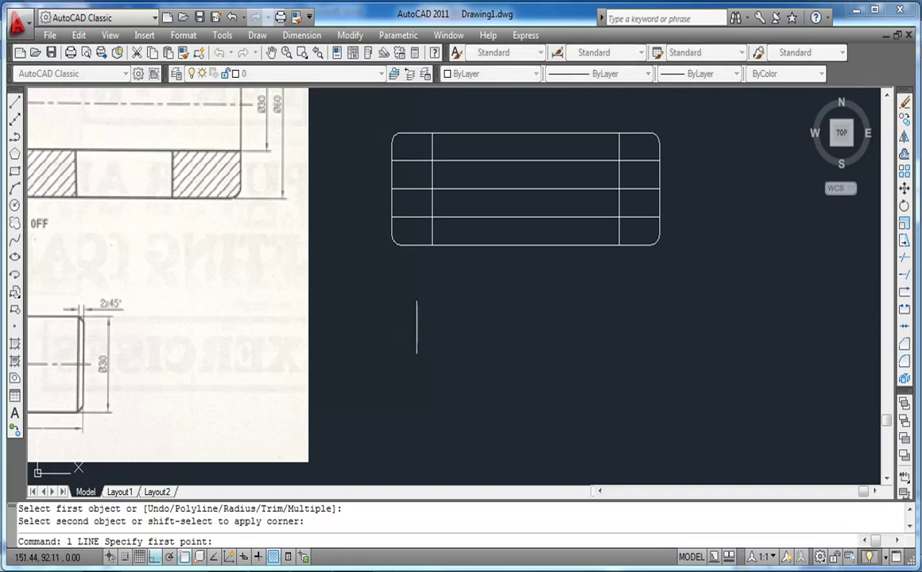
left_click(423, 317)
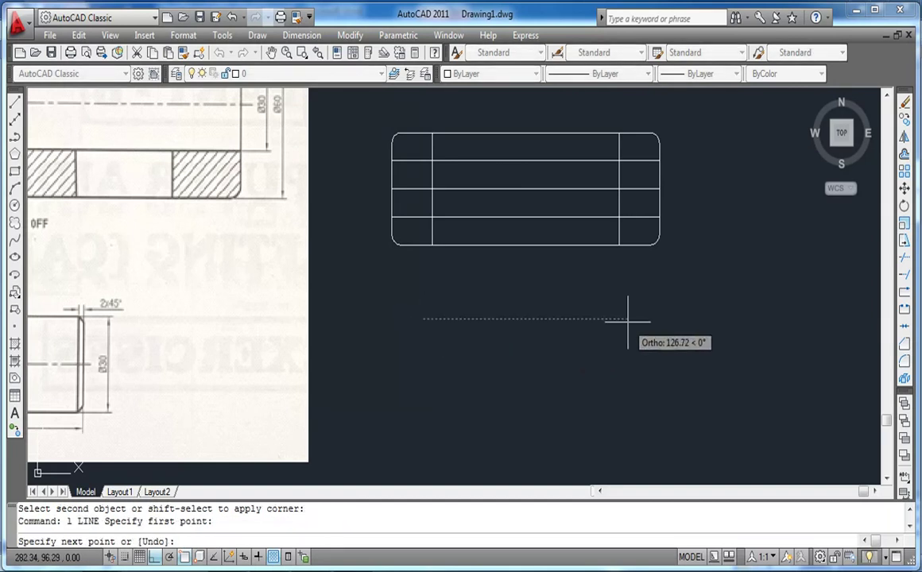
key("Return")
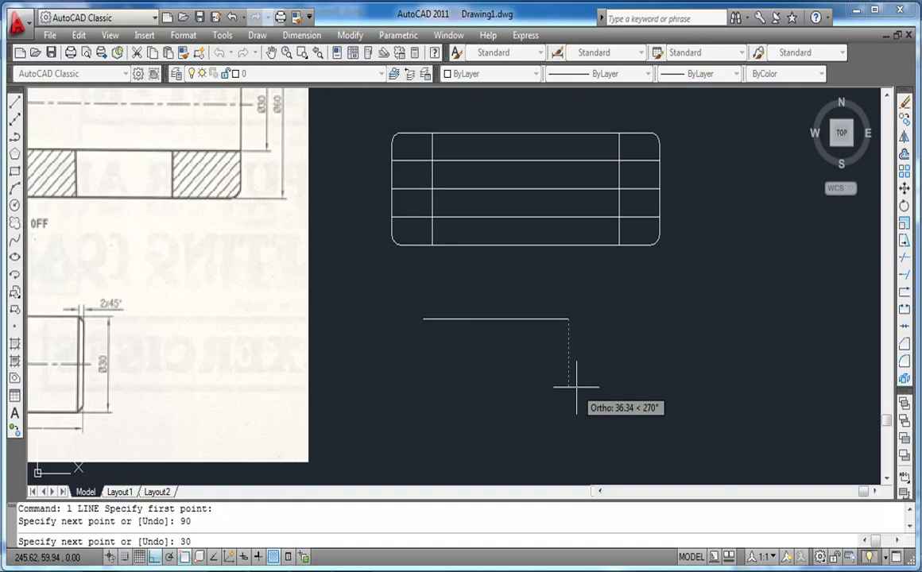
- Continue the rod end outline 30 mm down and 90 mm back to the left, then close it at its starting point
type("30")
key("Return")
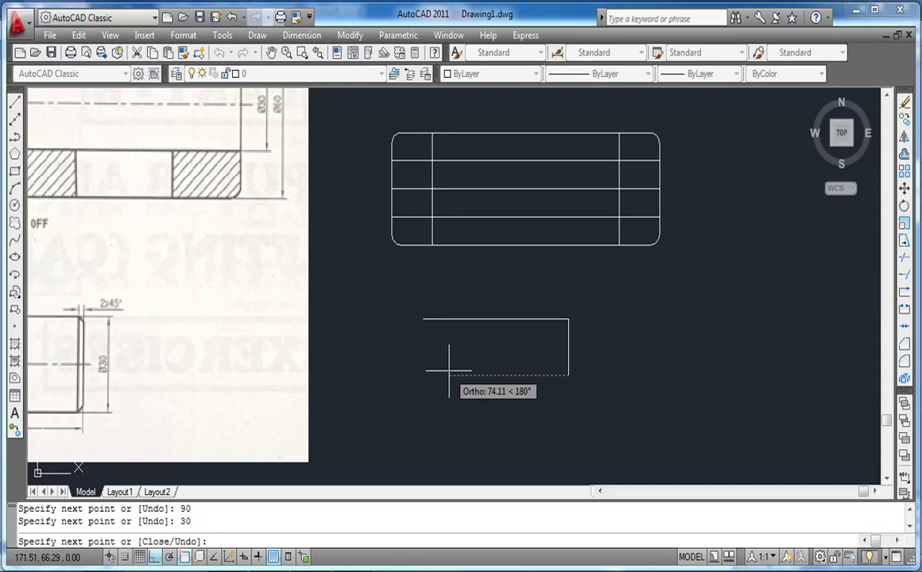
key("Return")
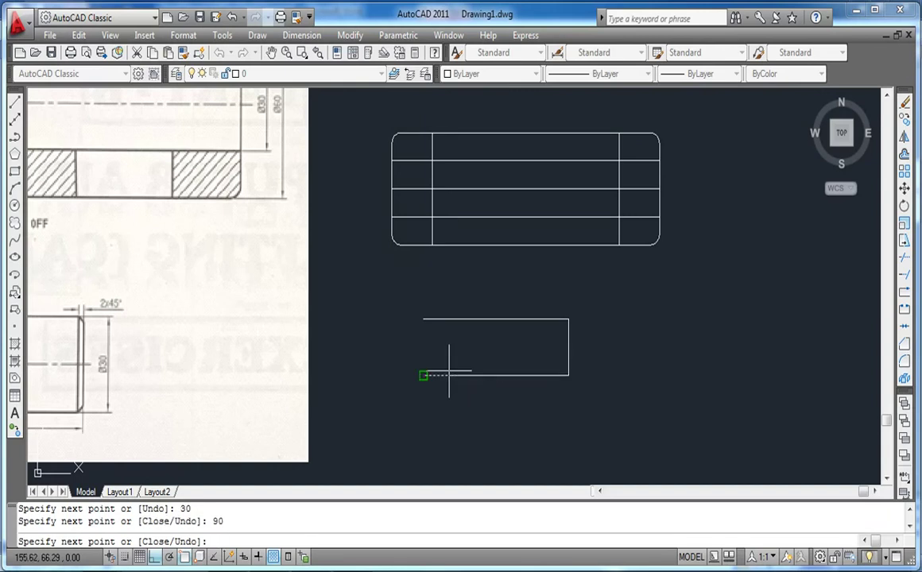
left_click(422, 319)
left_click(423, 375)
key("Return")
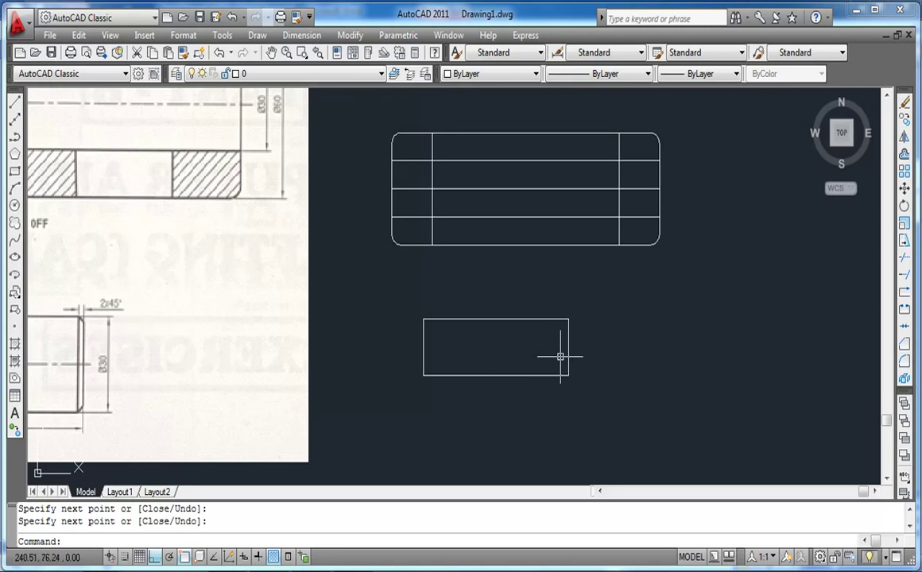
- Offset the rod end's right vertical line inward by 2 mm
scroll(537, 374, "up", 2)
scroll(534, 373, "up", 2)
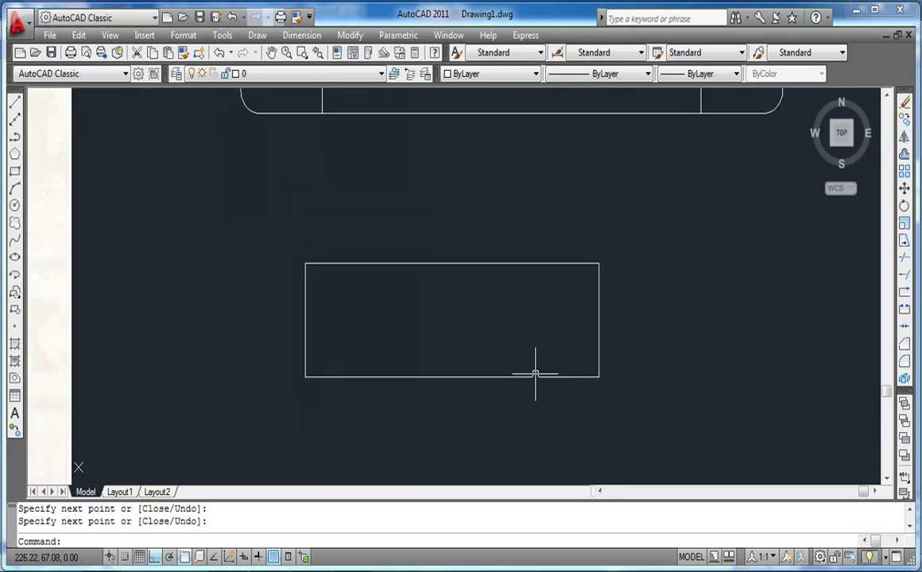
left_click(904, 155)
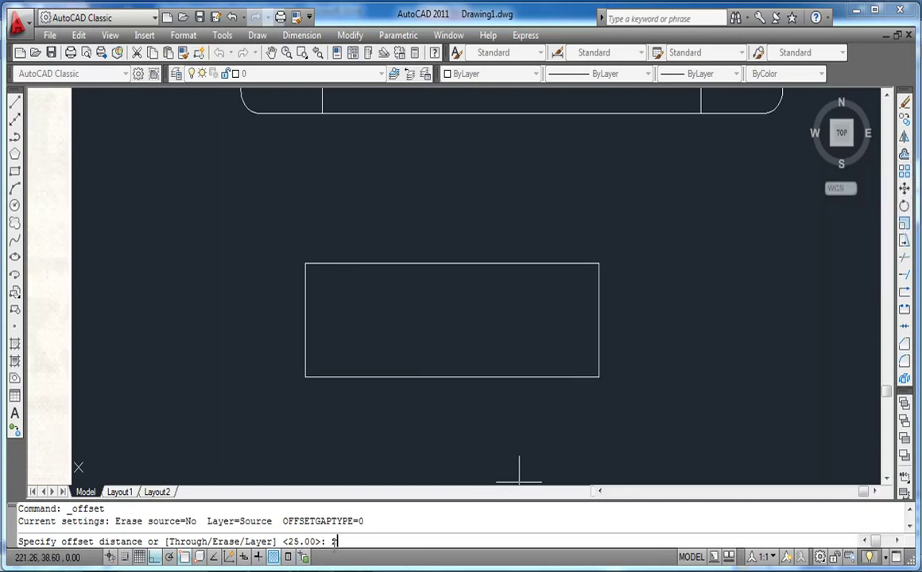
type("2")
key("Return")
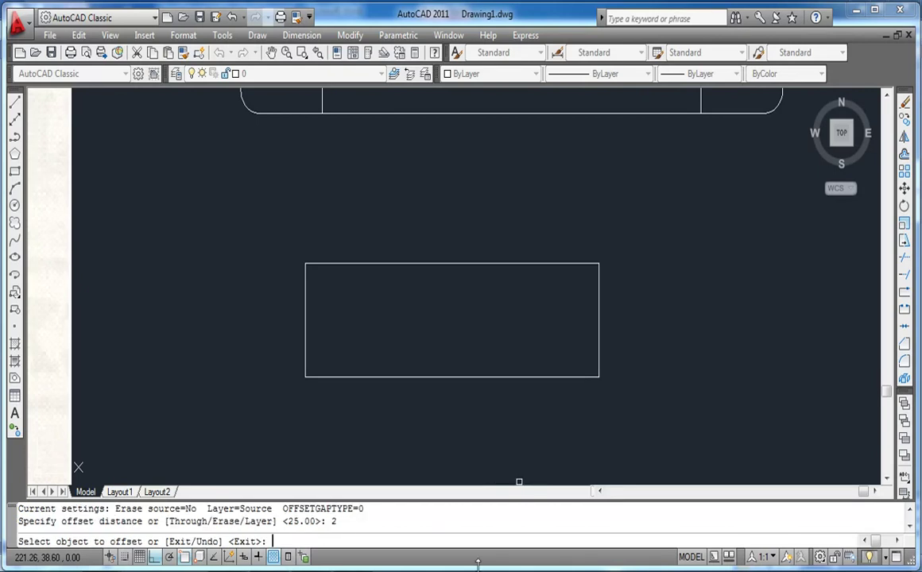
left_click(600, 328)
left_click(580, 333)
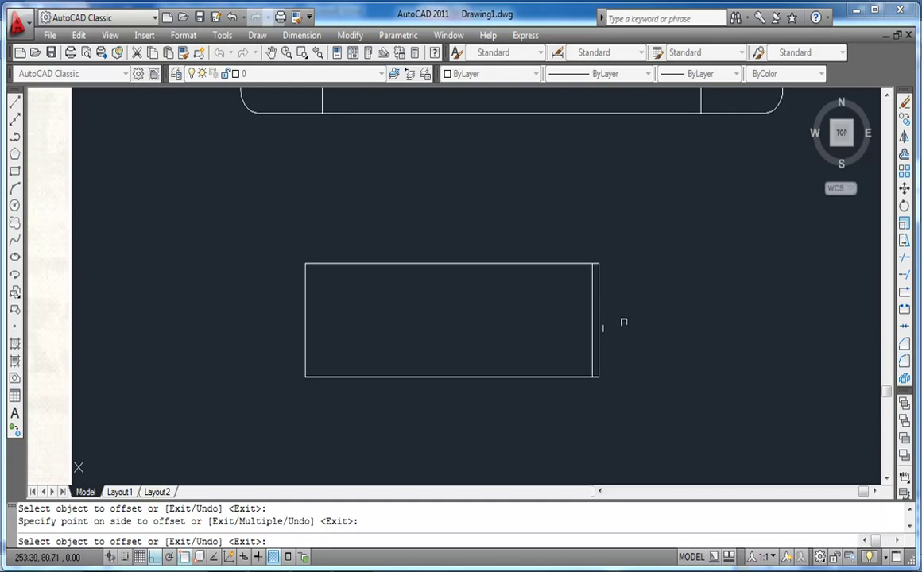
scroll(596, 322, "up", 2)
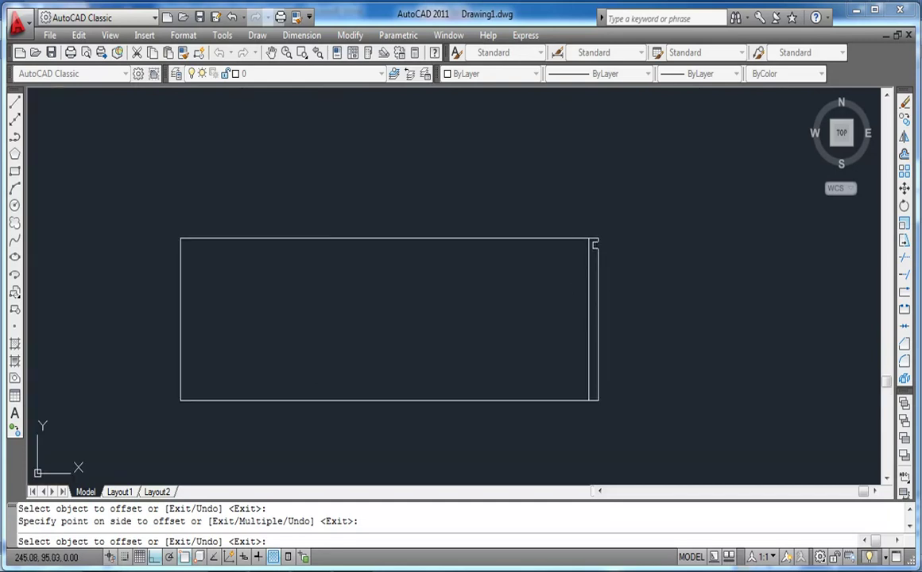
scroll(640, 270, "down", 2)
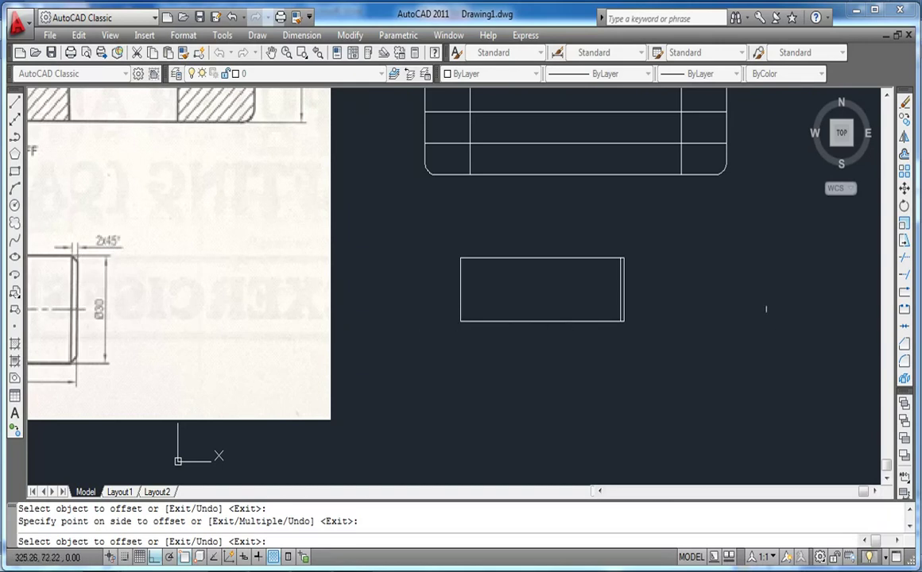
scroll(618, 268, "up", 3)
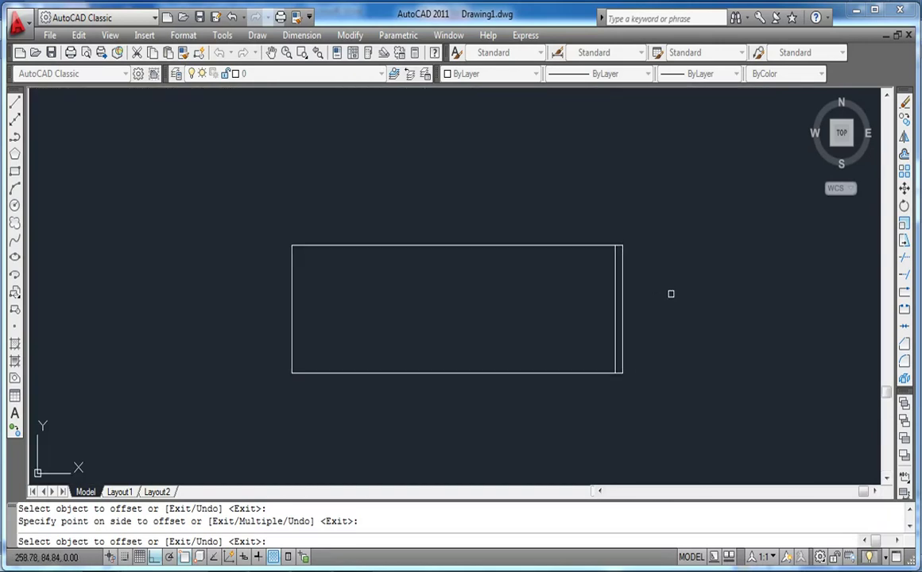
key("Return")
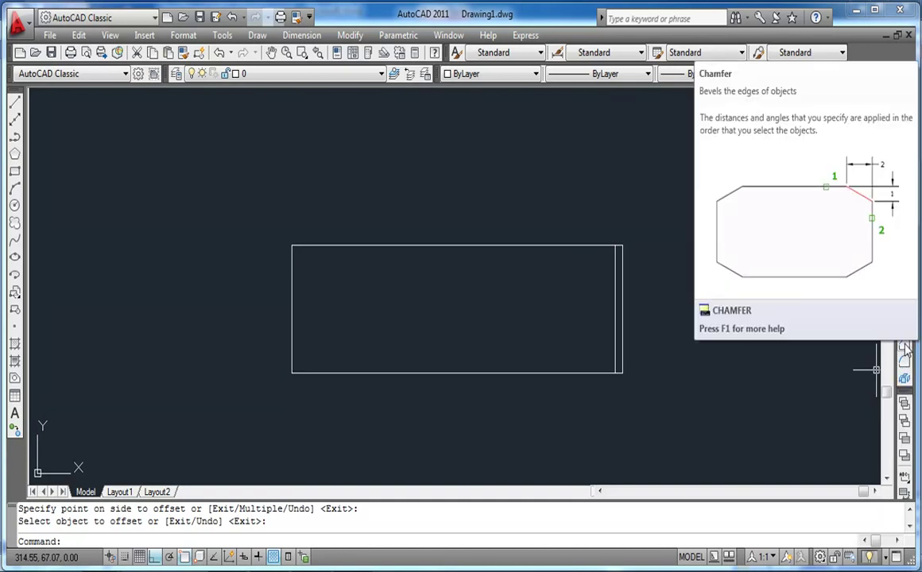
- Chamfer the rod end's lower-right corner with both chamfer distances set to 2 mm
left_click(905, 347)
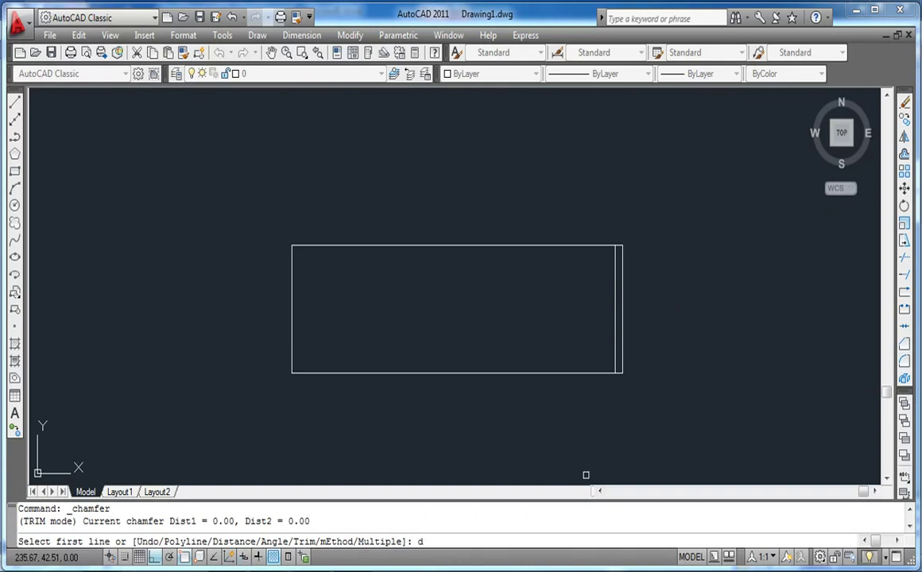
key("Return")
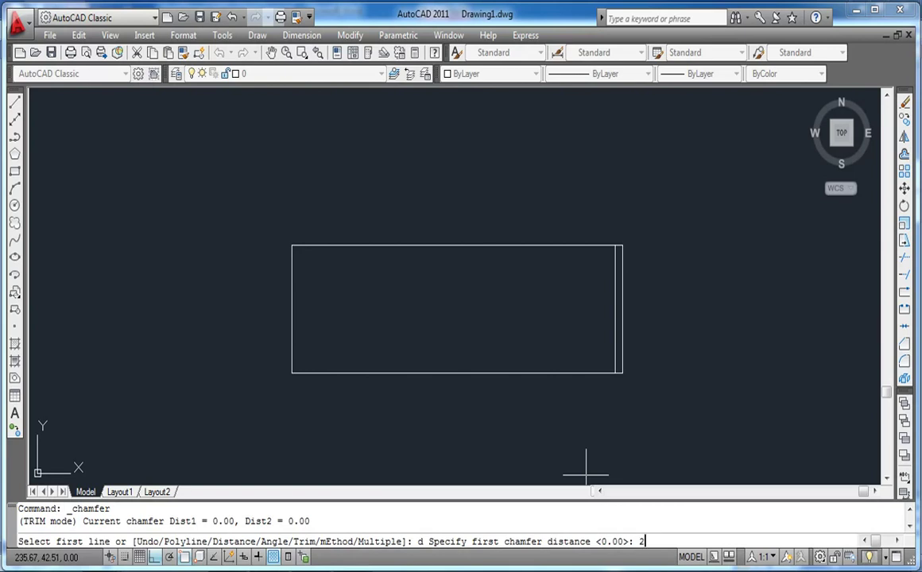
type("2")
key("Return")
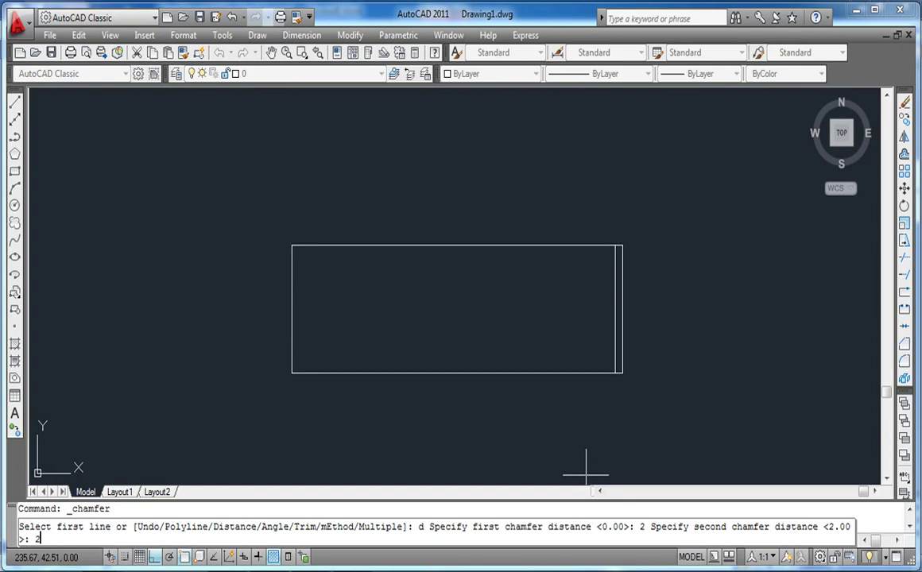
type("2")
key("Return")
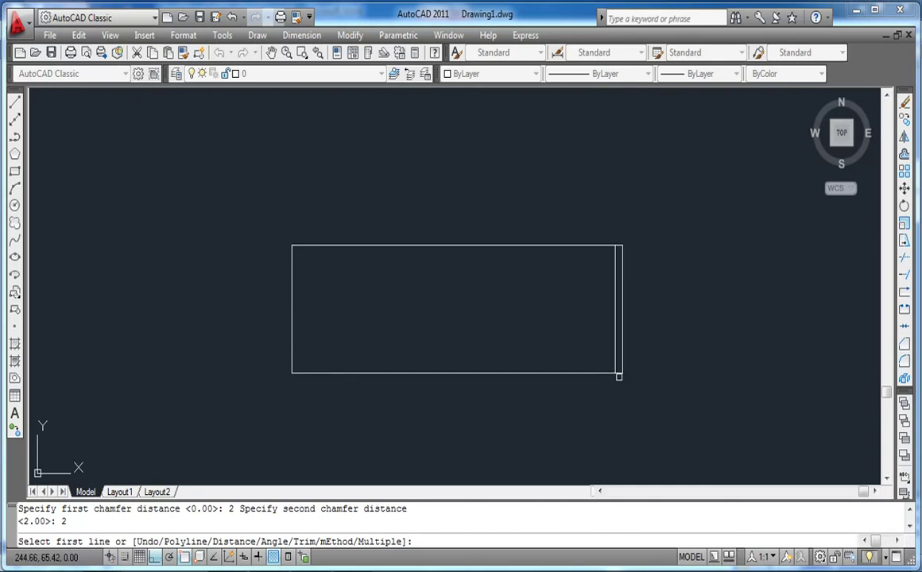
scroll(619, 374, "up", 3)
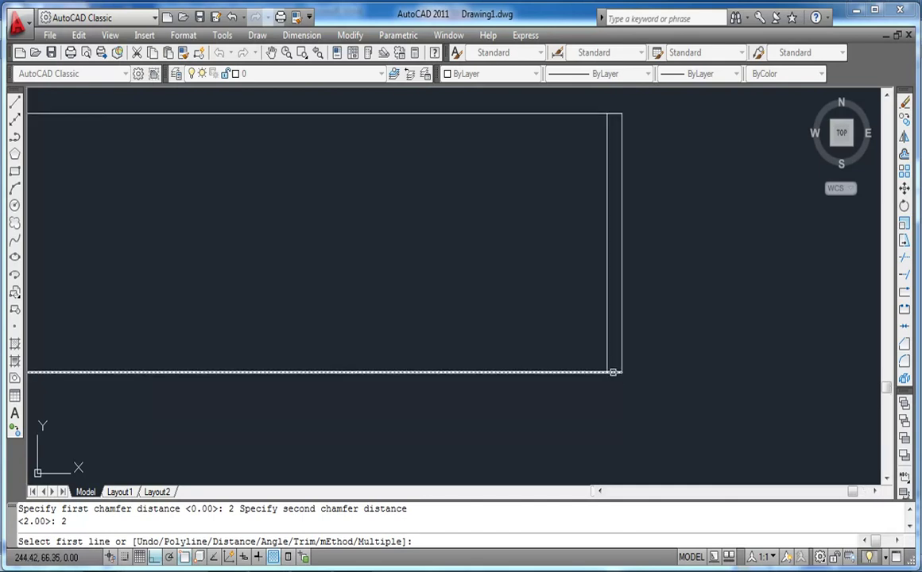
left_click(613, 371)
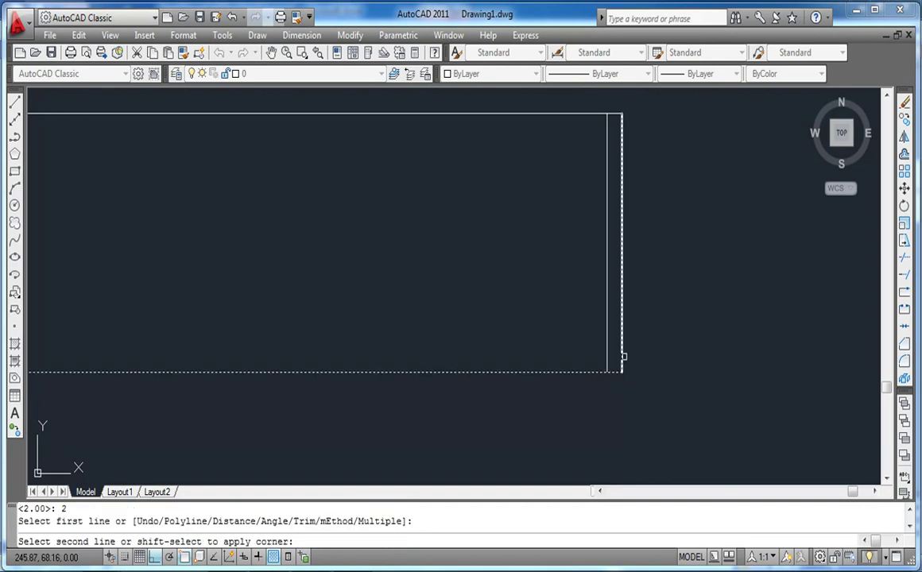
left_click(621, 359)
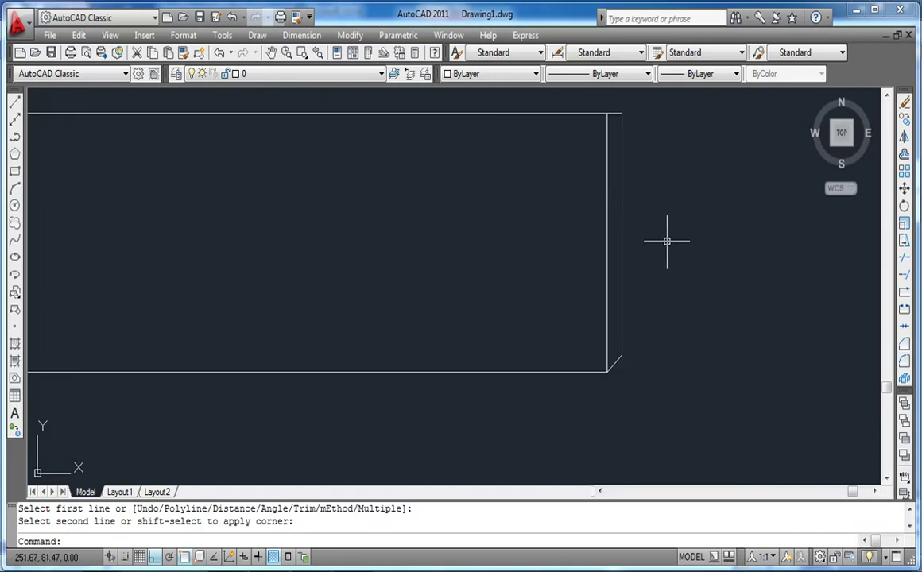
- Chamfer the rod end's upper-right corner with the same 2 mm distances
key("Return")
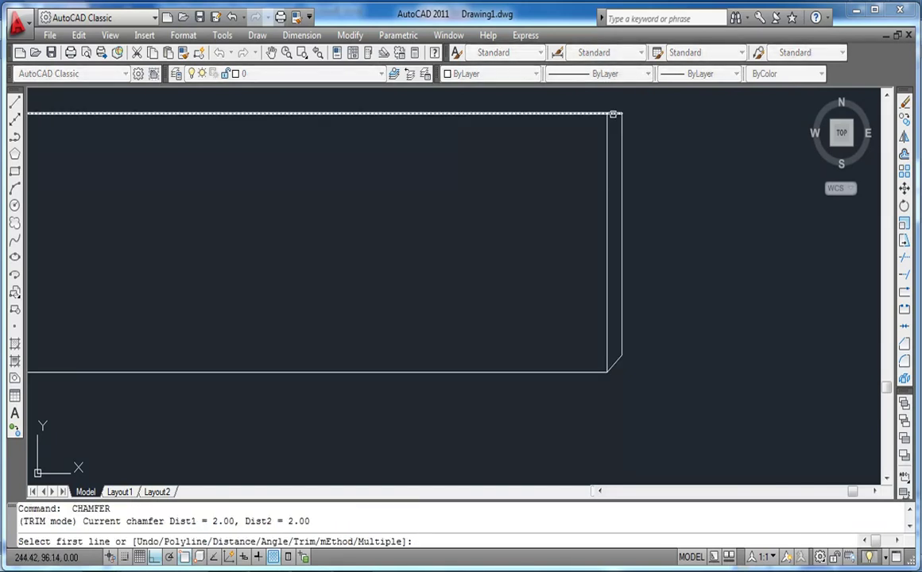
left_click(613, 114)
left_click(622, 133)
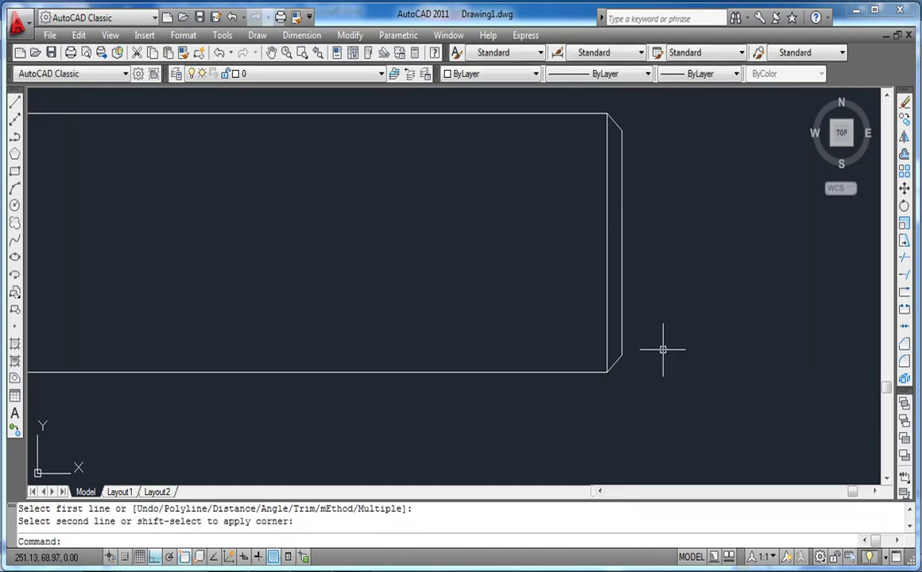
scroll(666, 353, "down", 4)
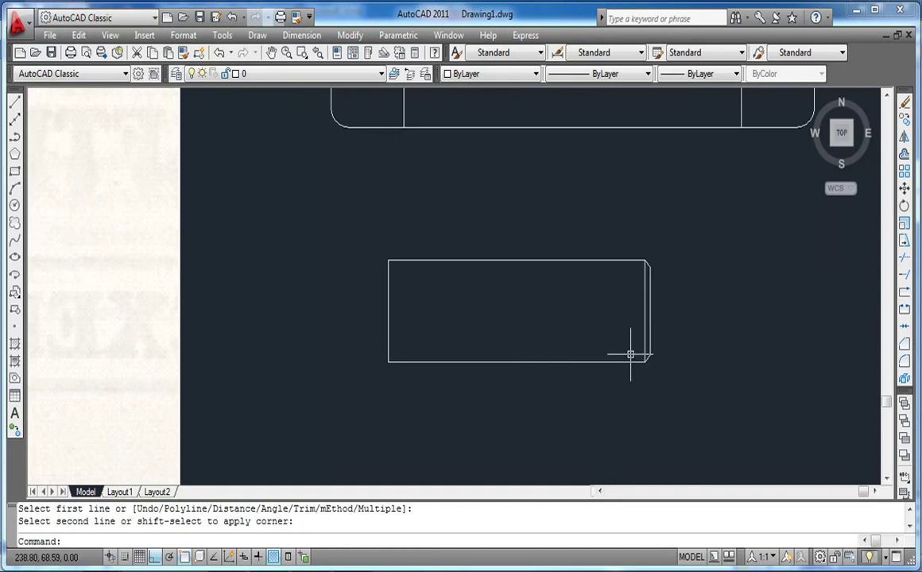
scroll(629, 355, "up", 2)
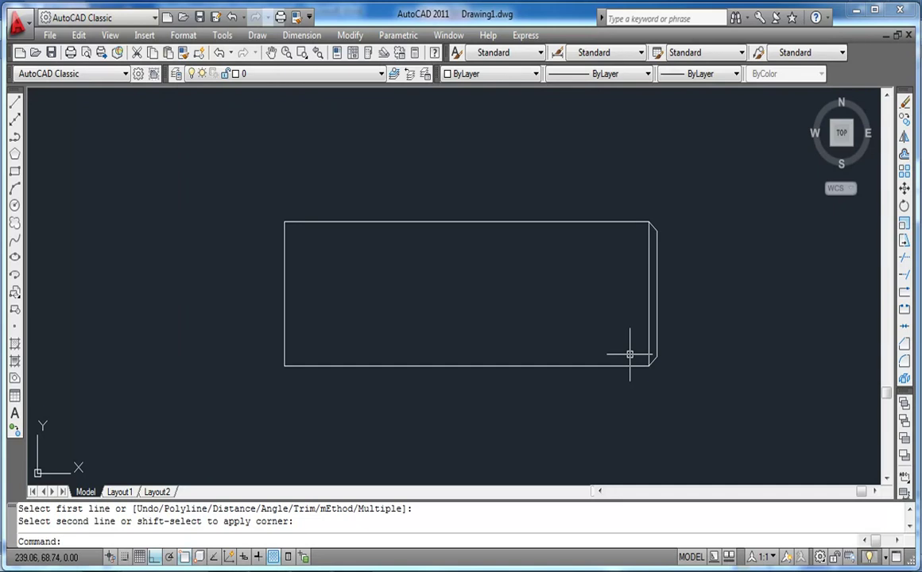
- Draw a closed rectangle from lines, 30 mm wide and 25 mm high, below the left part of the rod end
scroll(629, 355, "down", 3)
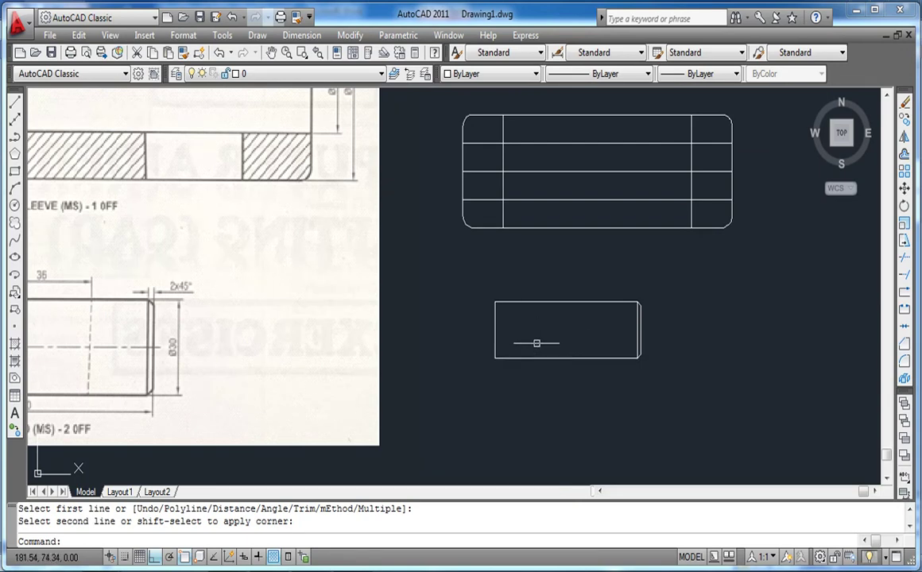
scroll(654, 341, "down", 2)
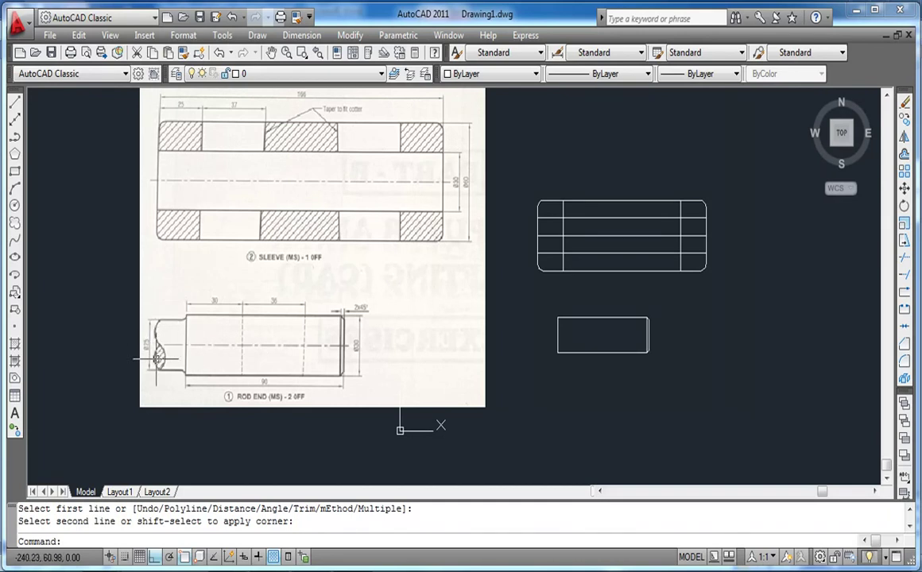
scroll(144, 362, "up", 1)
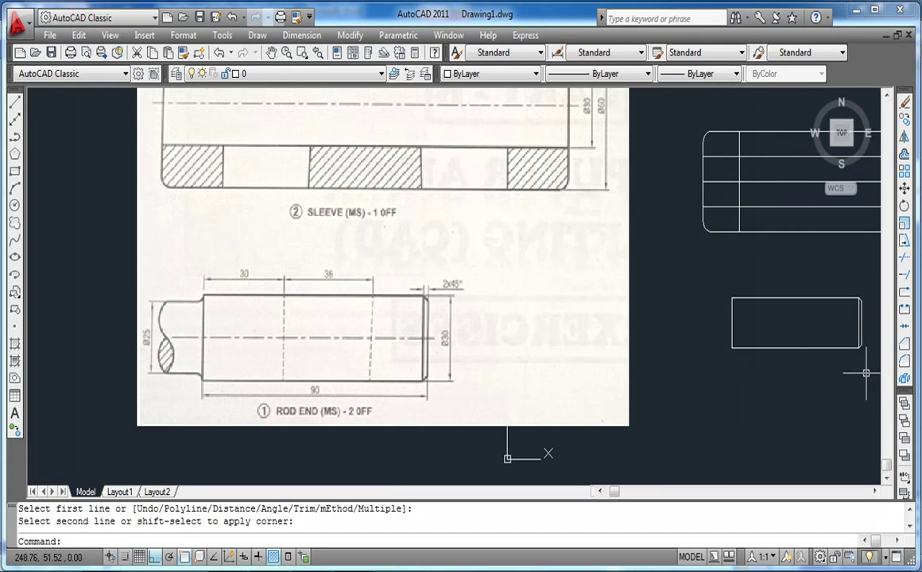
scroll(866, 371, "up", 2)
scroll(866, 371, "up", 2)
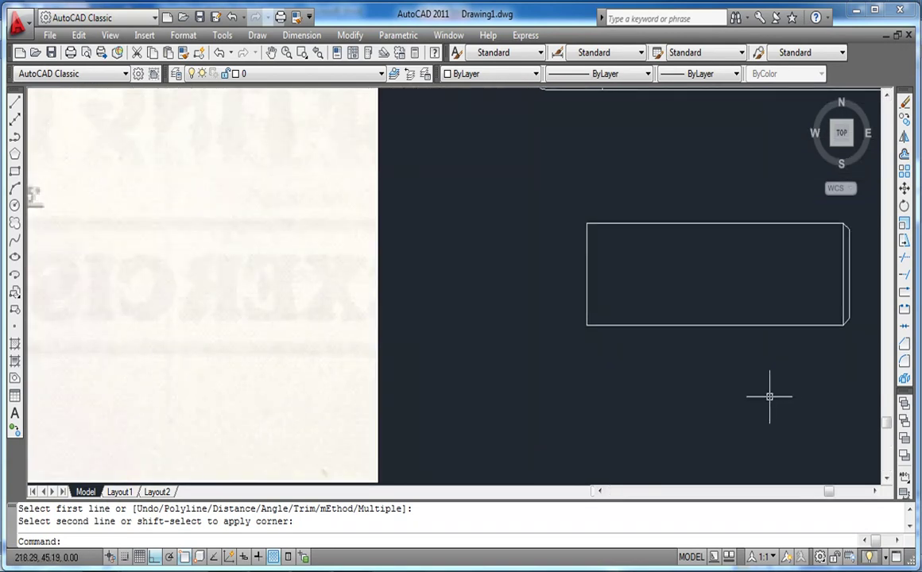
mouse_move(726, 399)
middle_mouse_down()
mouse_move(693, 338)
mouse_move(680, 334)
middle_mouse_up()
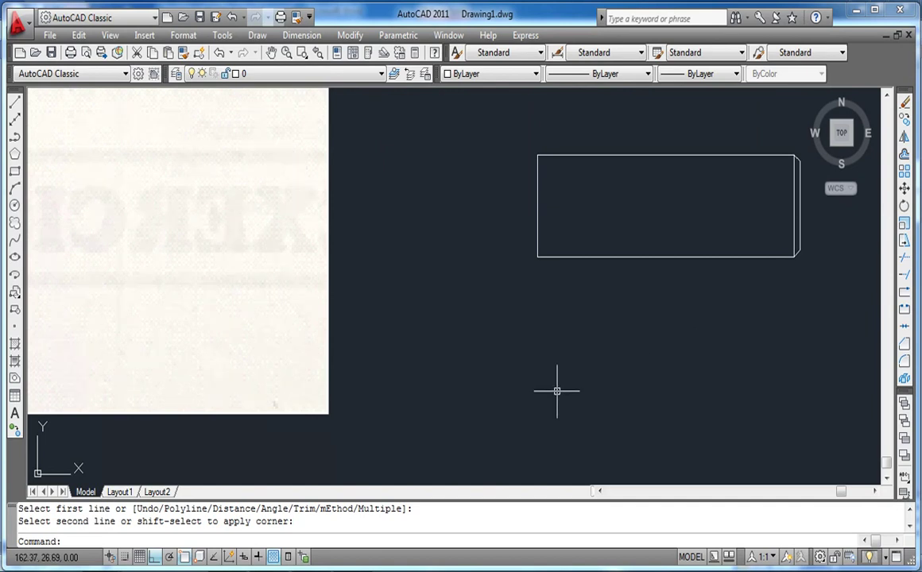
key("Return")
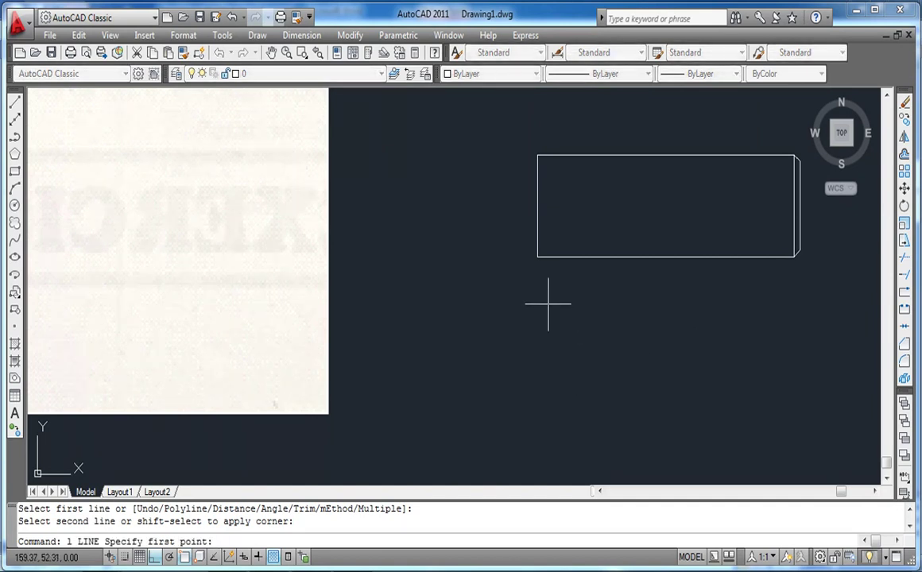
left_click(546, 334)
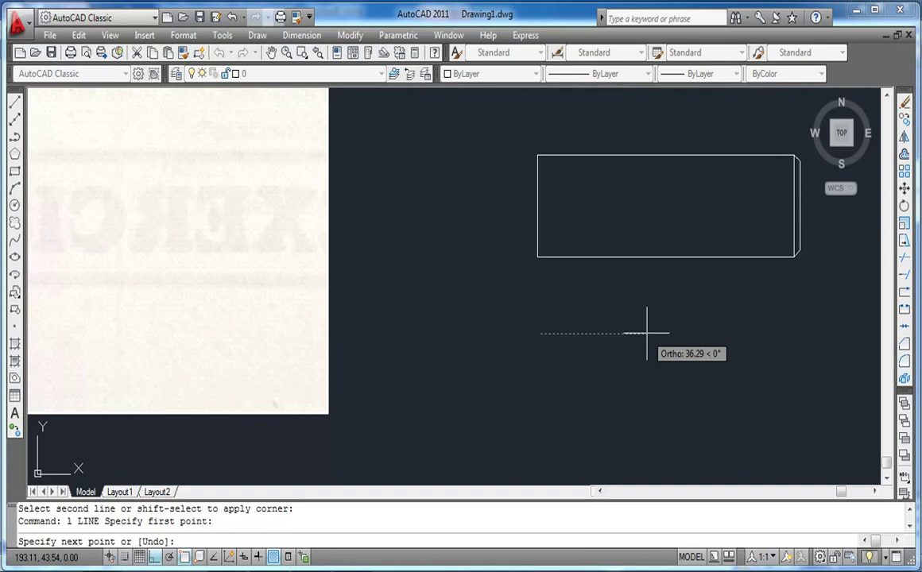
type("30")
key("Return")
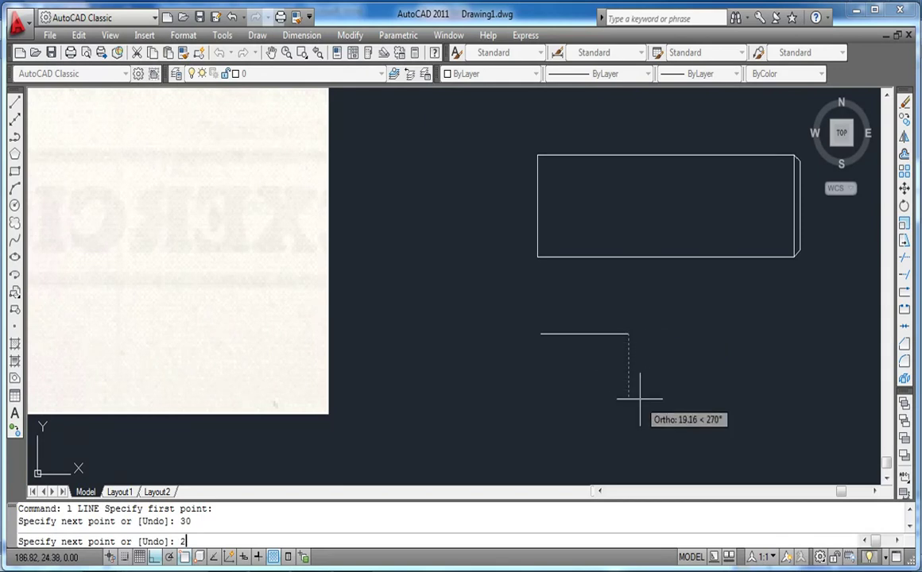
key("Return")
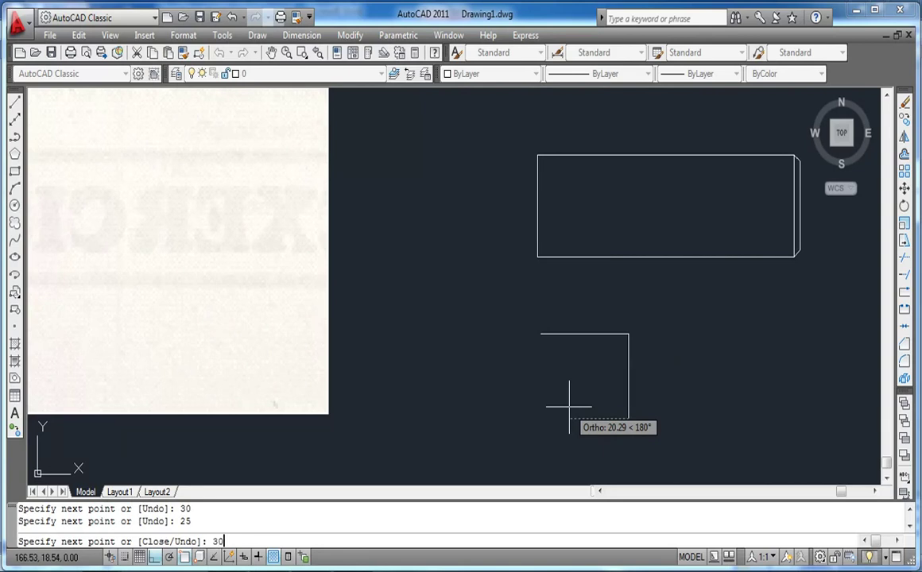
key("Return")
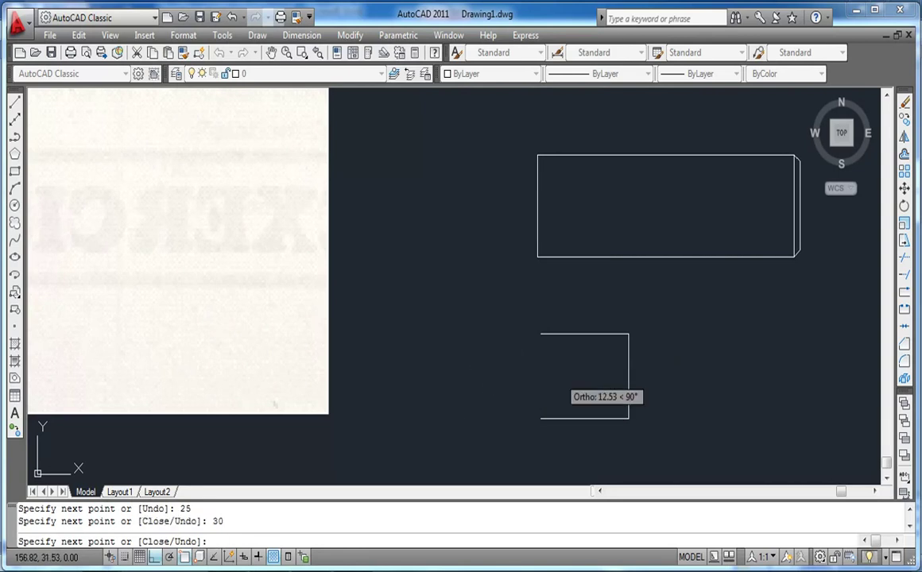
left_click(541, 335)
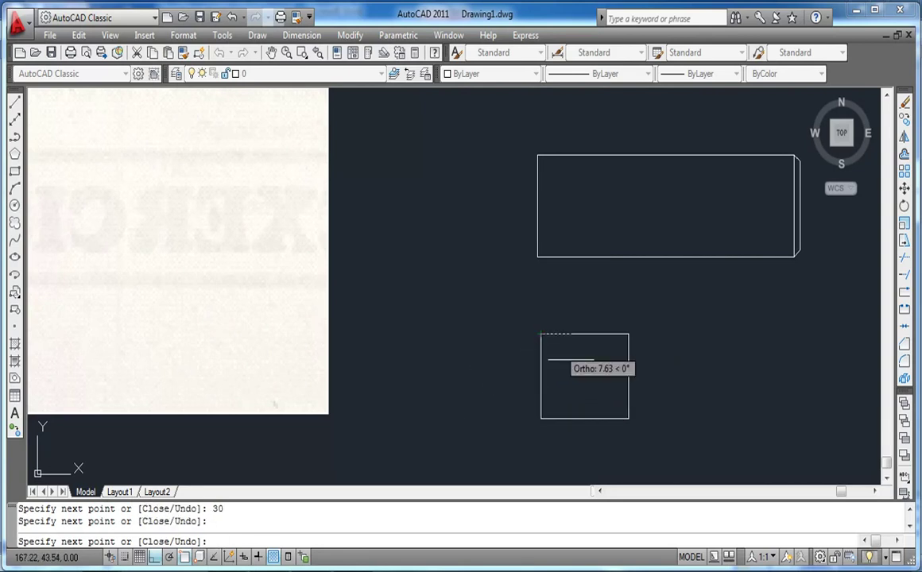
key("Return")
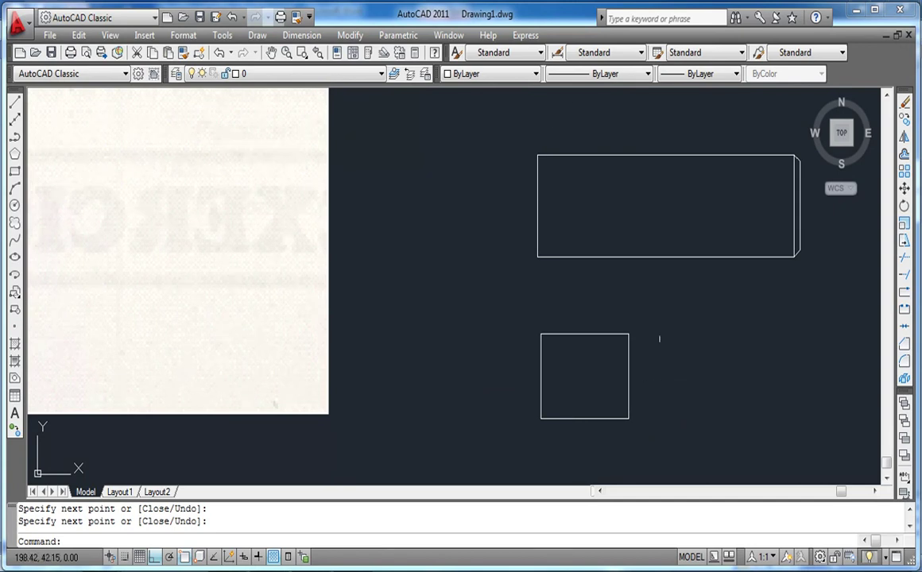
- Turn ortho off while moving the small rectangle by its right side's midpoint onto the midpoint of the rod end's left edge
left_click(658, 432)
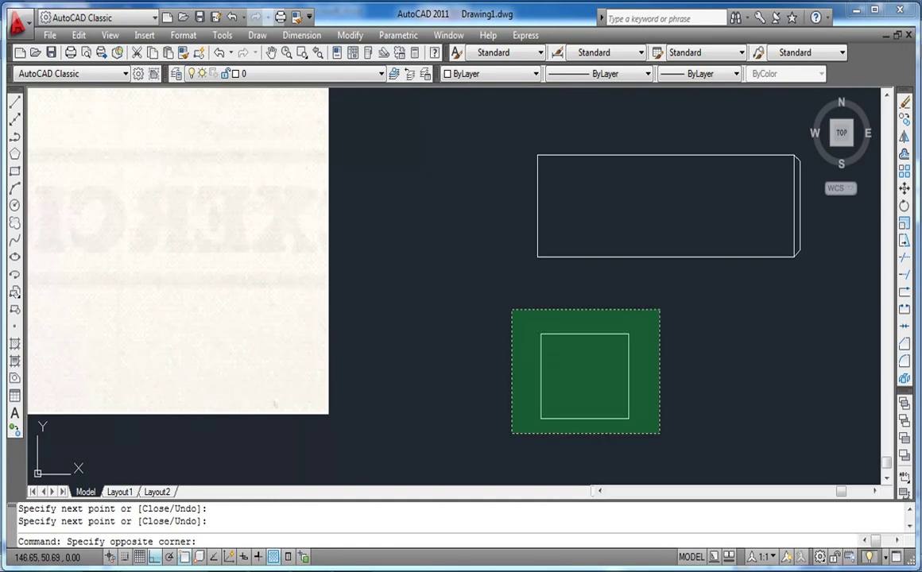
left_click(508, 309)
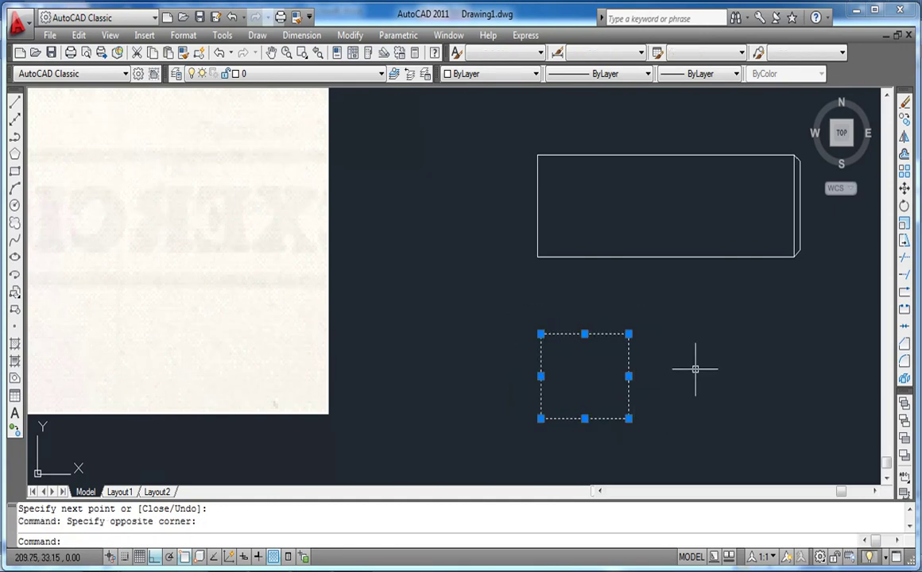
type("m")
key("Return")
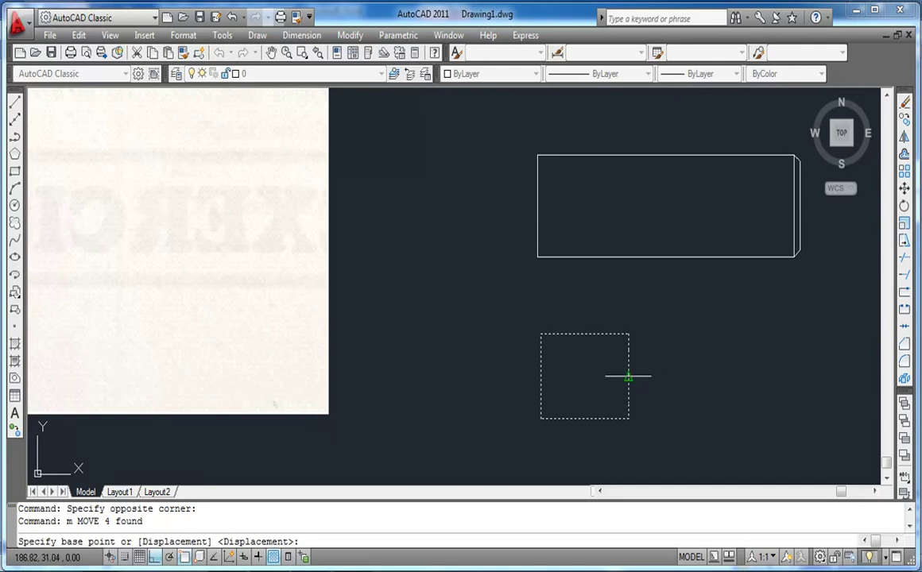
left_click(628, 376)
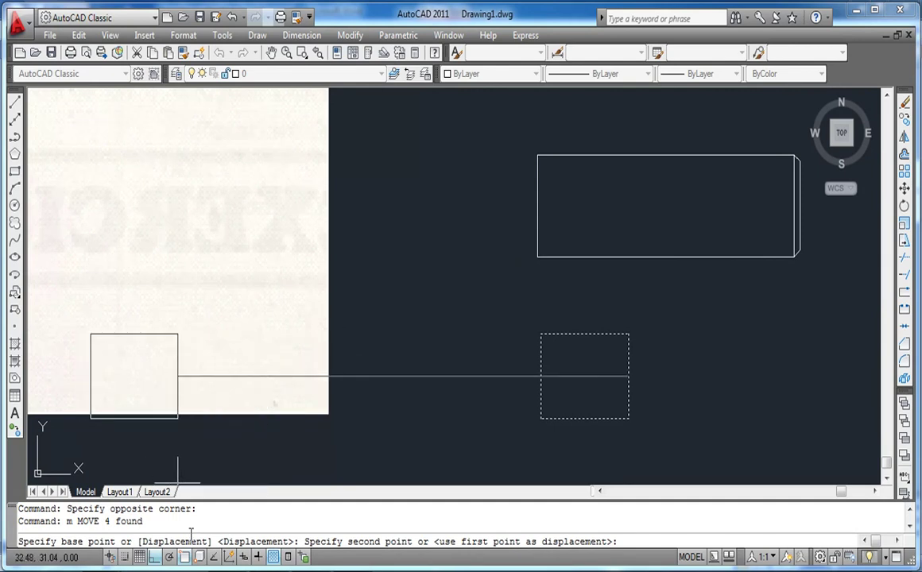
left_click(154, 558)
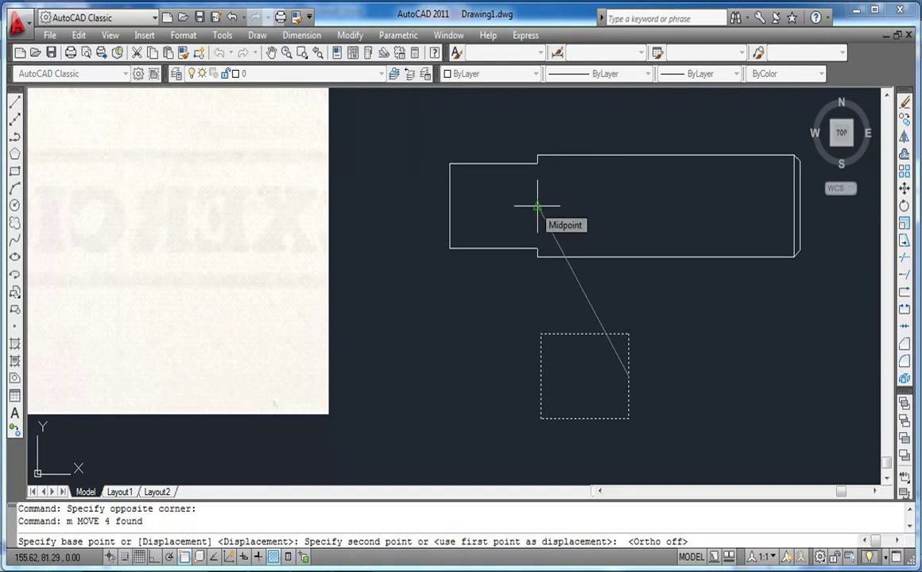
left_click(536, 207)
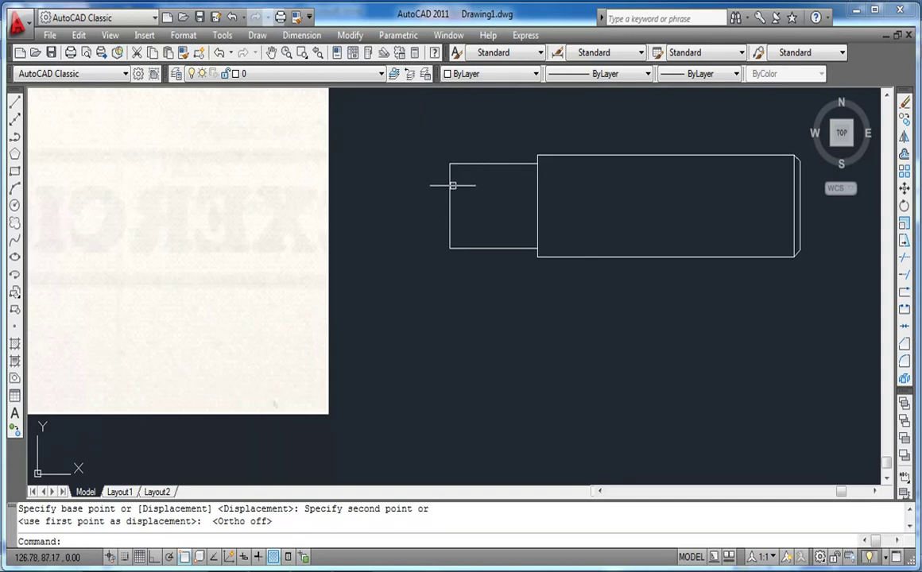
- Examine the broken shank end in the rod end reference image and compare it with the drawn outline
scroll(445, 215, "down", 6)
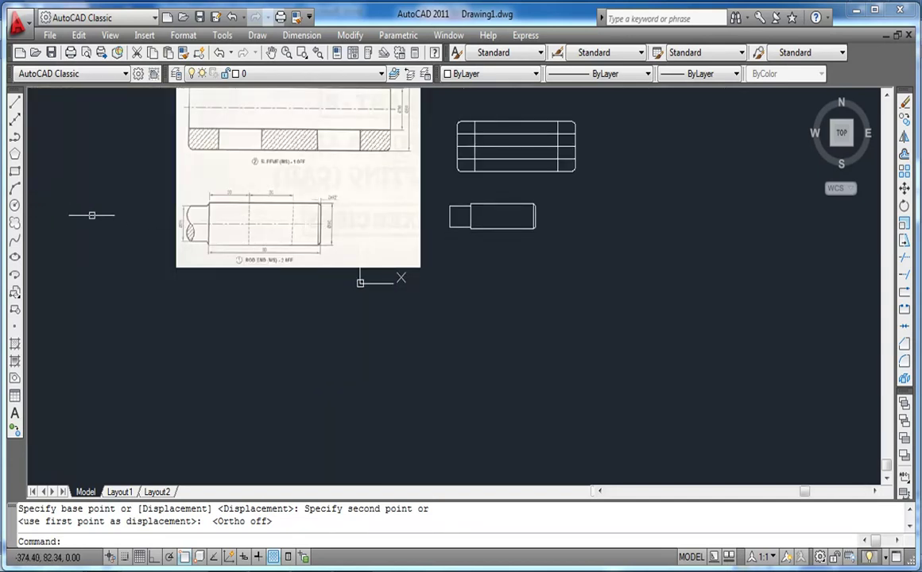
scroll(210, 223, "up", 5)
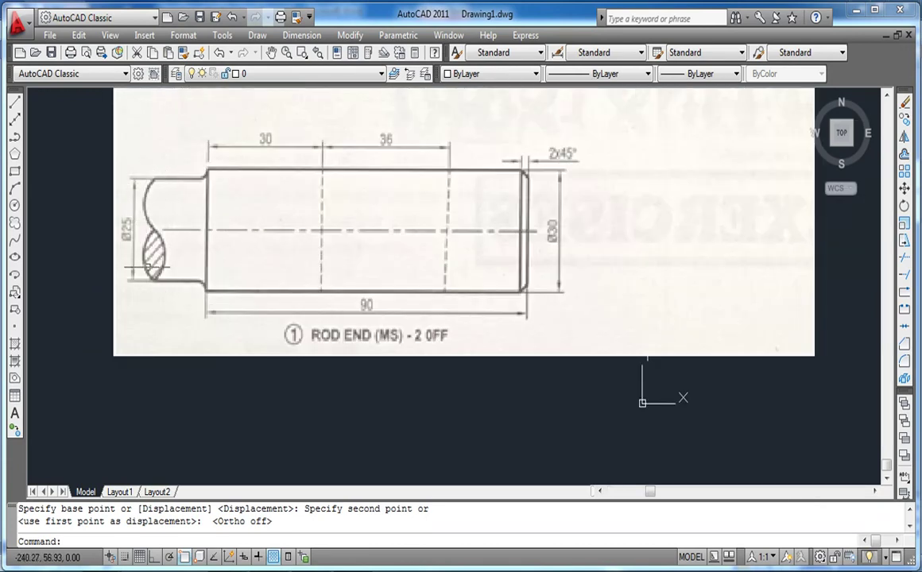
scroll(143, 264, "down", 2)
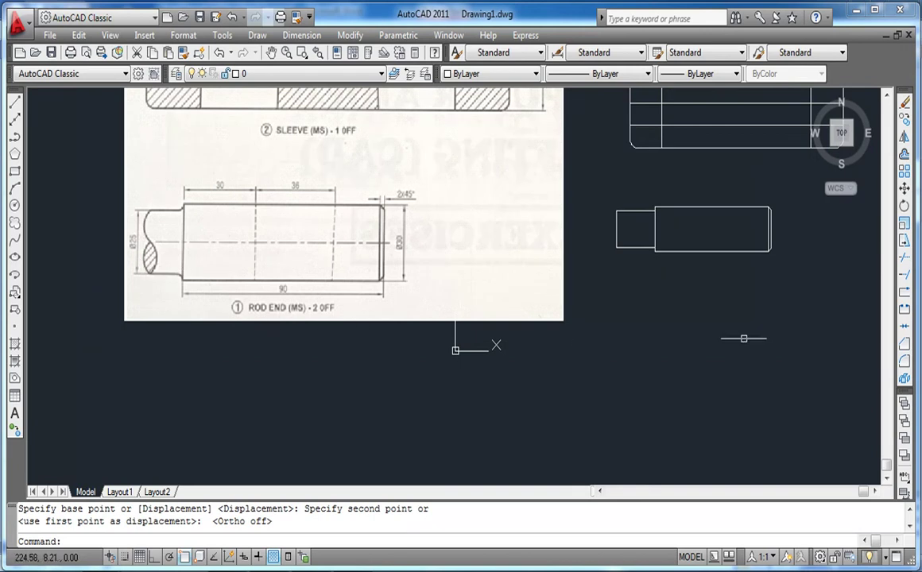
scroll(723, 204, "up", 3)
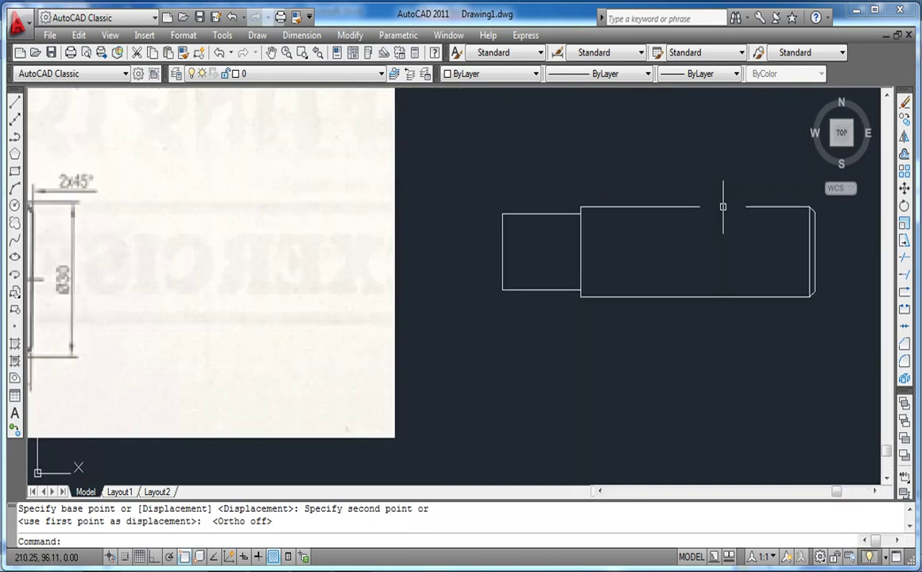
scroll(498, 238, "down", 2)
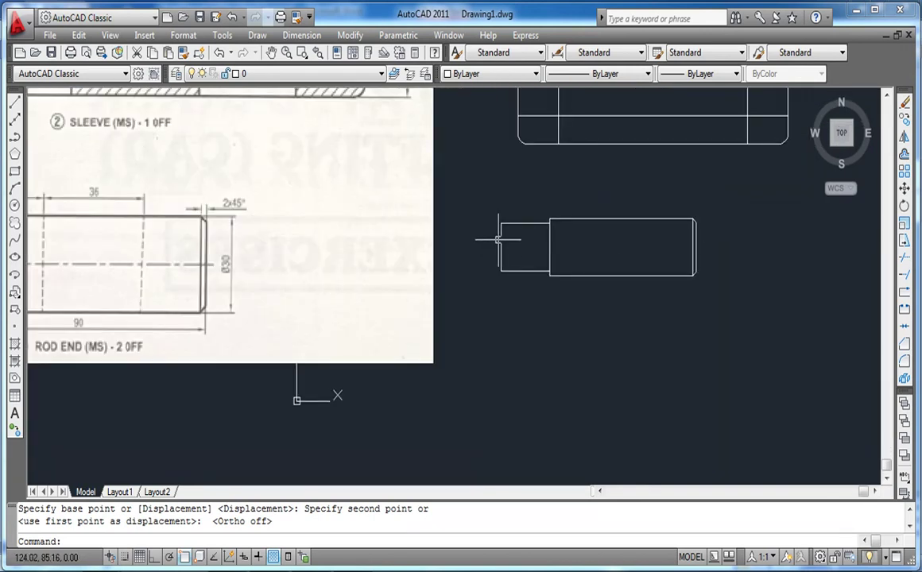
scroll(500, 232, "up", 2)
scroll(500, 232, "down", 4)
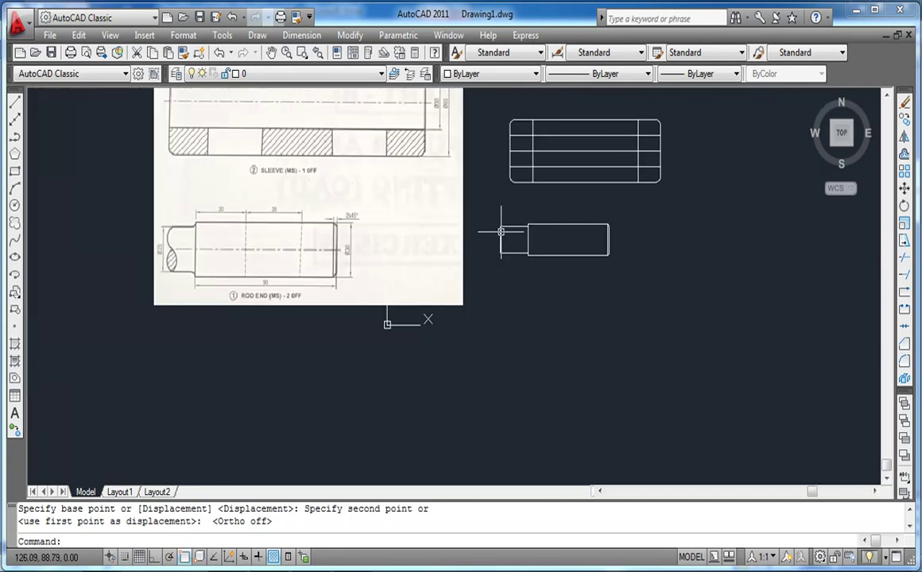
scroll(501, 232, "up", 2)
scroll(501, 232, "down", 1)
scroll(500, 233, "down", 2)
scroll(498, 237, "up", 1)
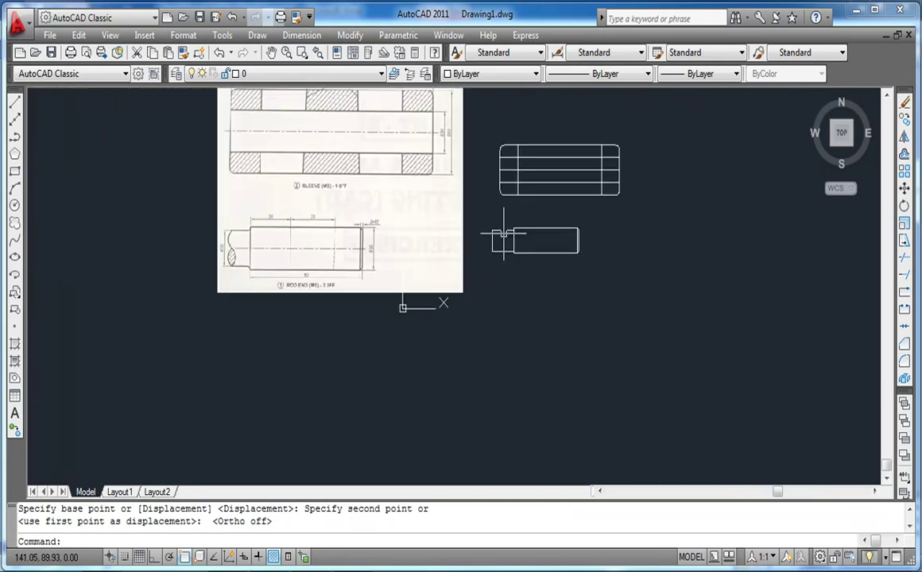
scroll(508, 256, "up", 1)
left_click(501, 338)
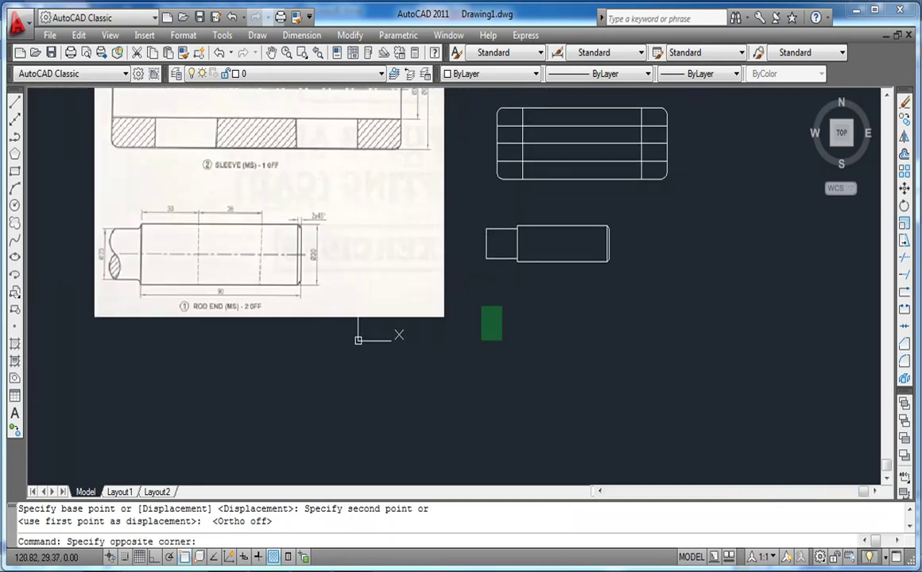
left_click(471, 267)
scroll(477, 251, "up", 5)
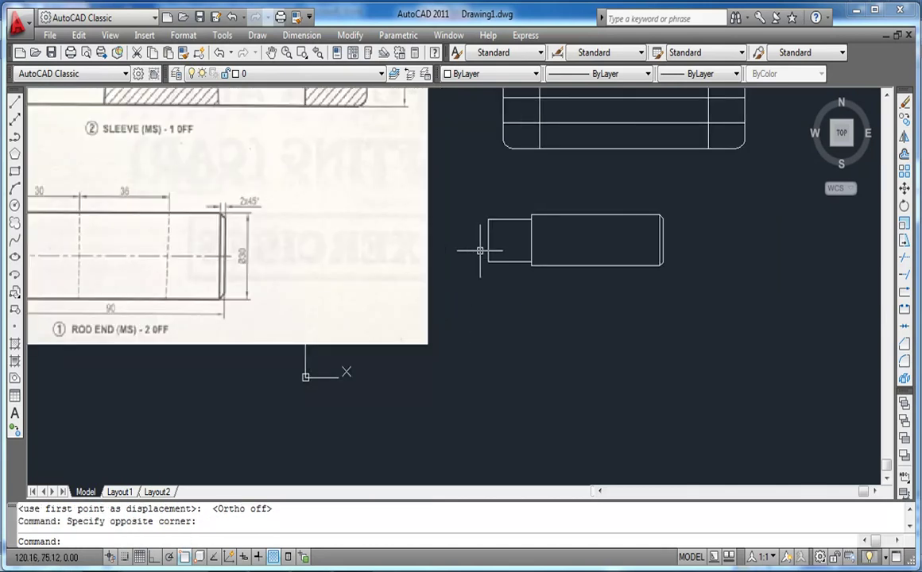
scroll(480, 250, "up", 2)
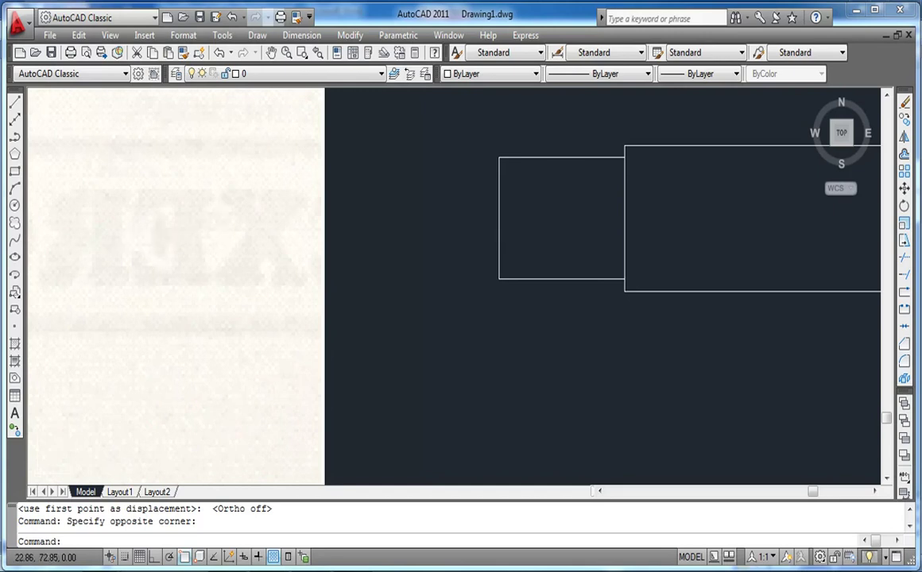
- Draw a three-point arc from the shank's upper-left corner through the middle of its left edge, ending inside the shank
left_click(18, 190)
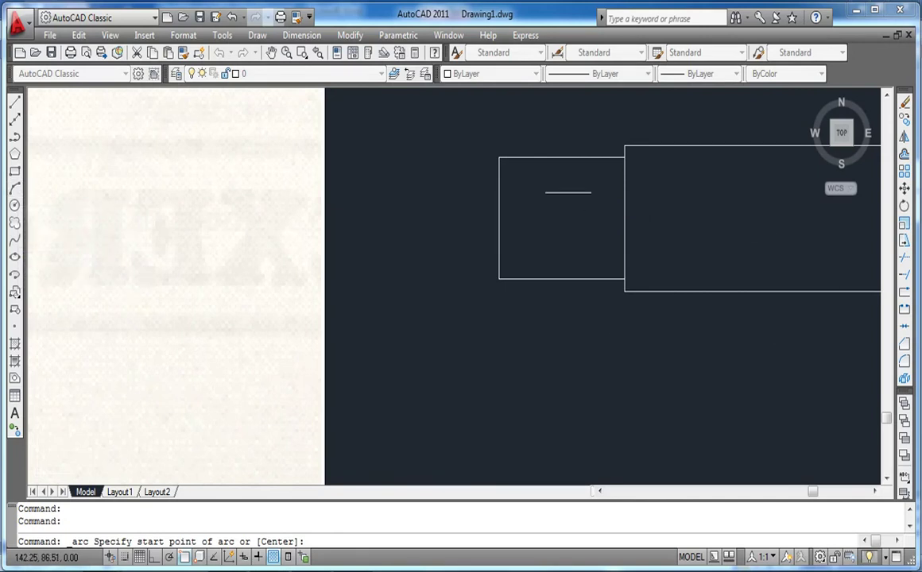
left_click(499, 156)
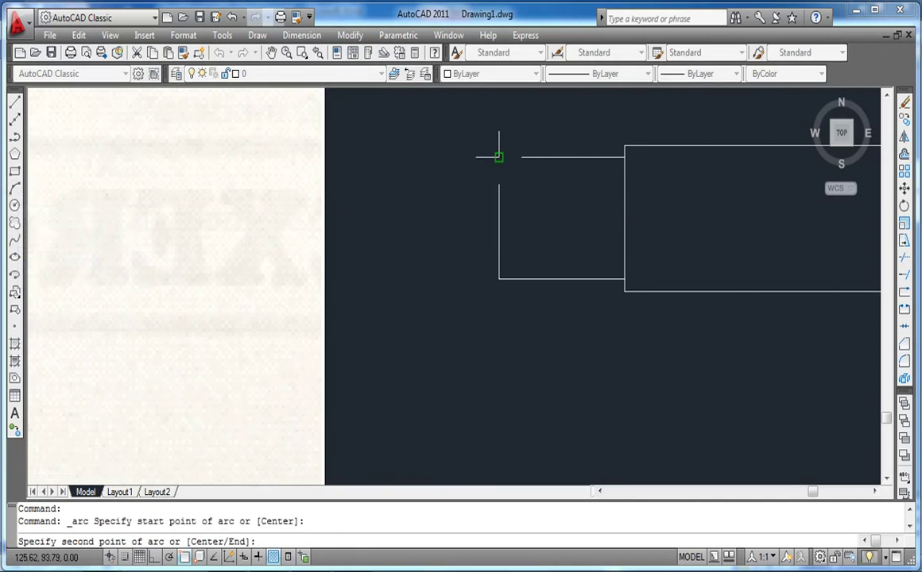
left_click(499, 218)
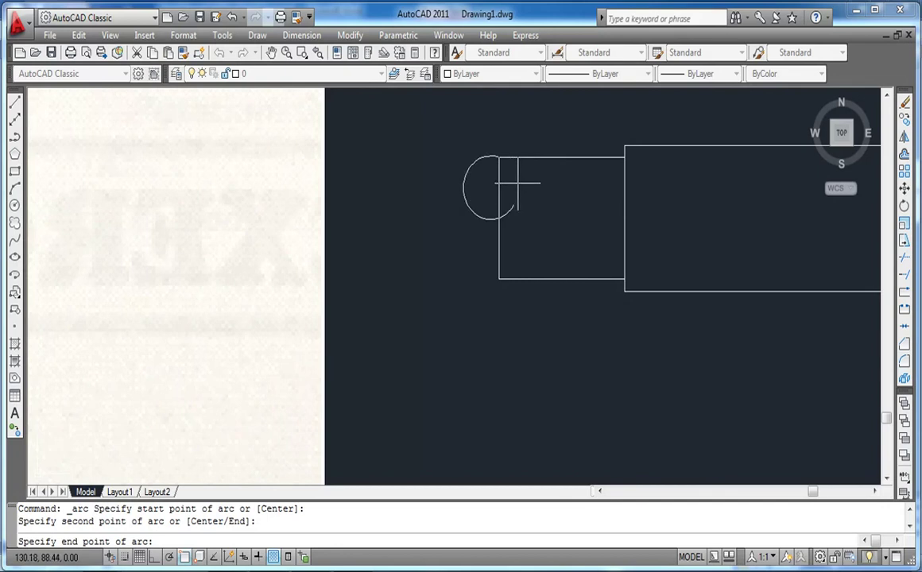
left_click(557, 228)
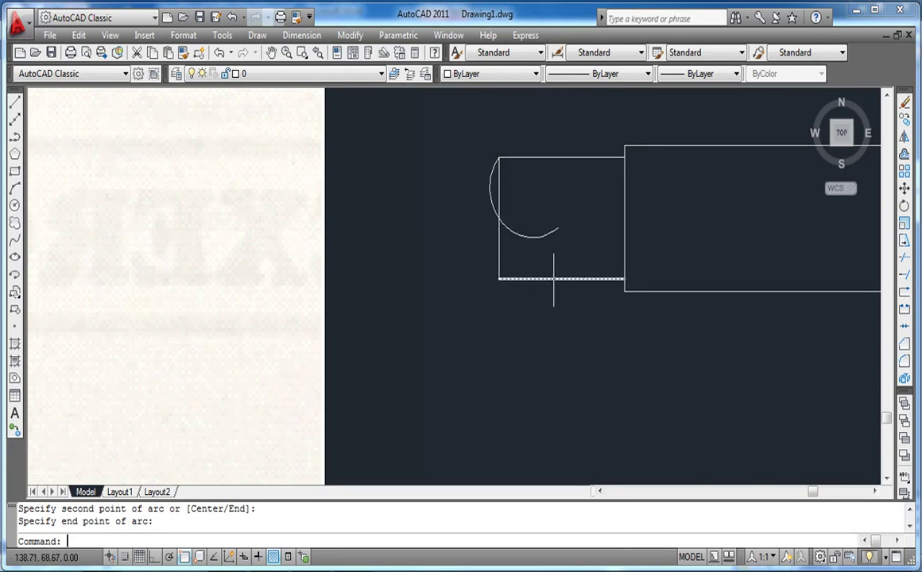
key("Return")
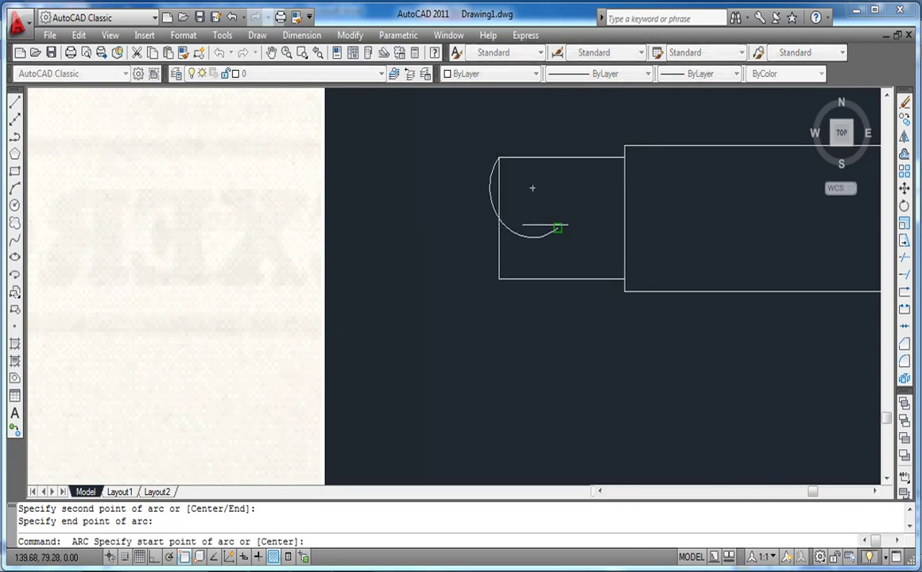
left_click(499, 157)
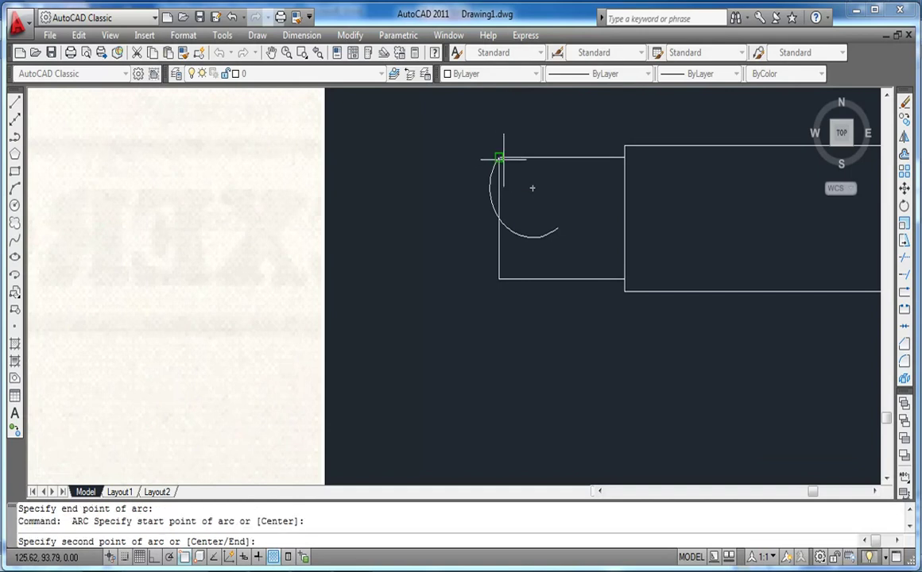
left_click(500, 224)
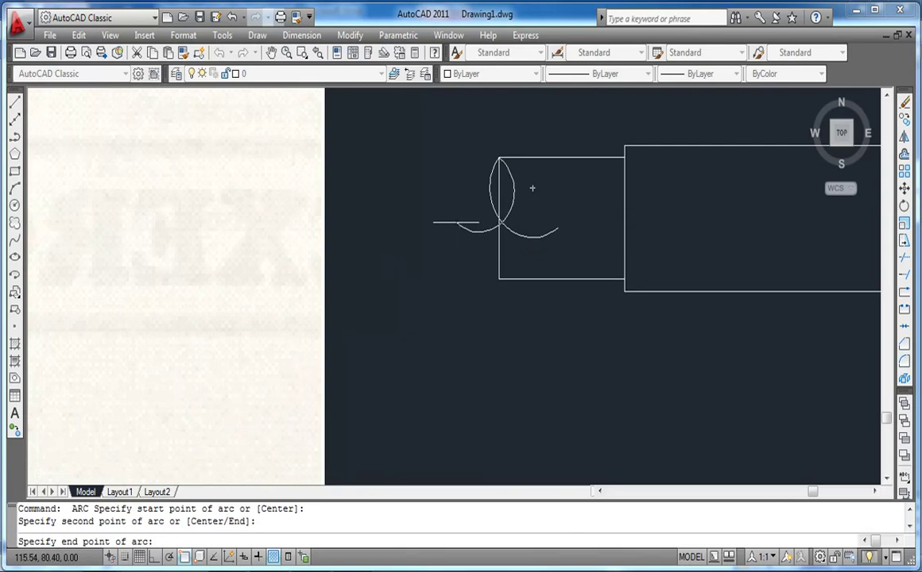
key("Escape")
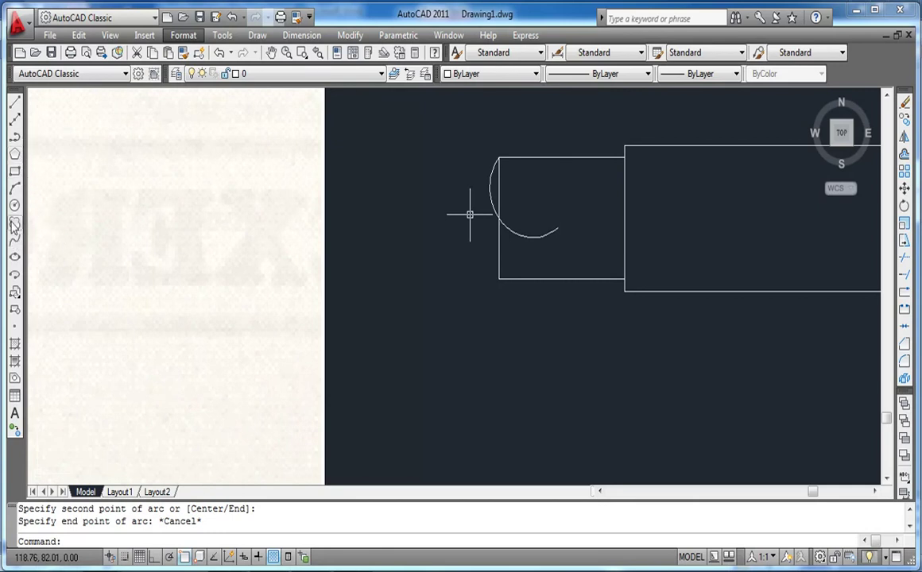
left_click(15, 188)
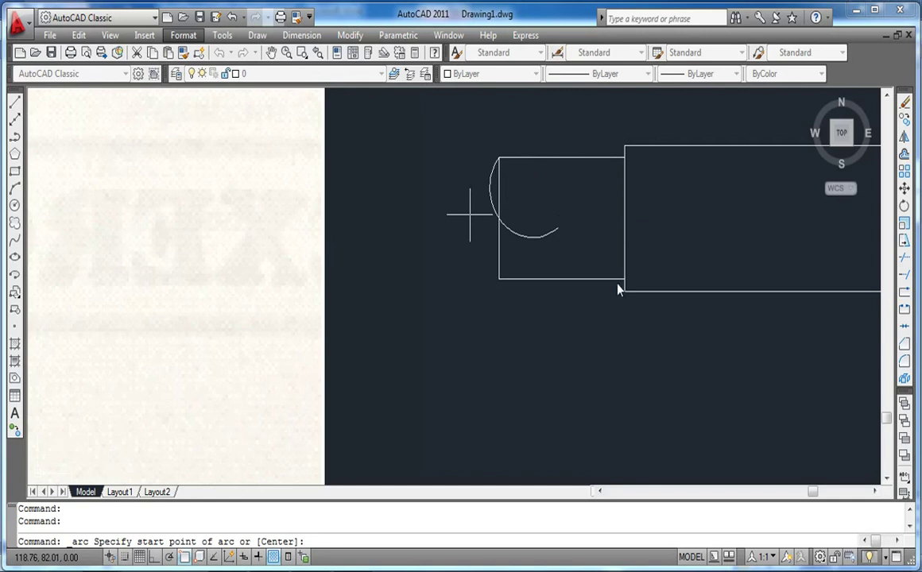
left_click(370, 278)
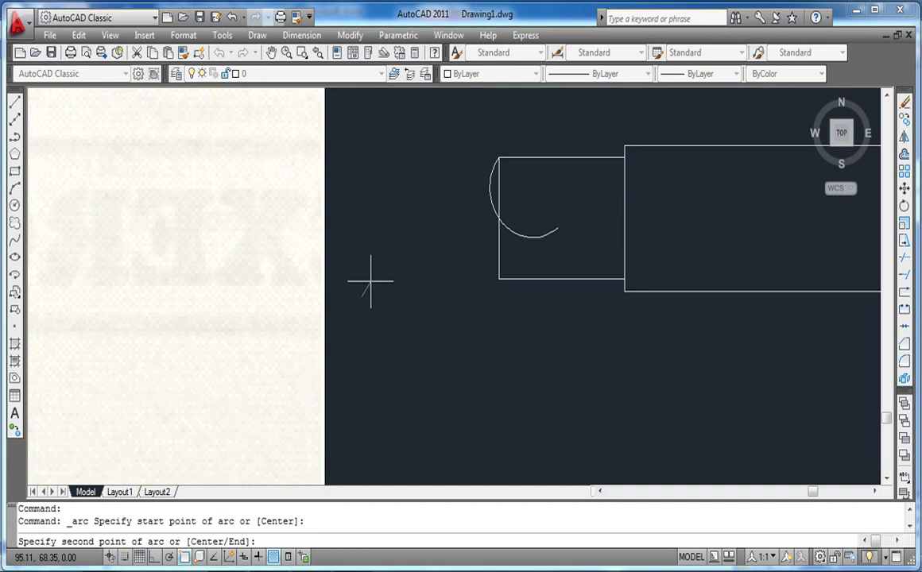
left_click(357, 240)
key("Escape")
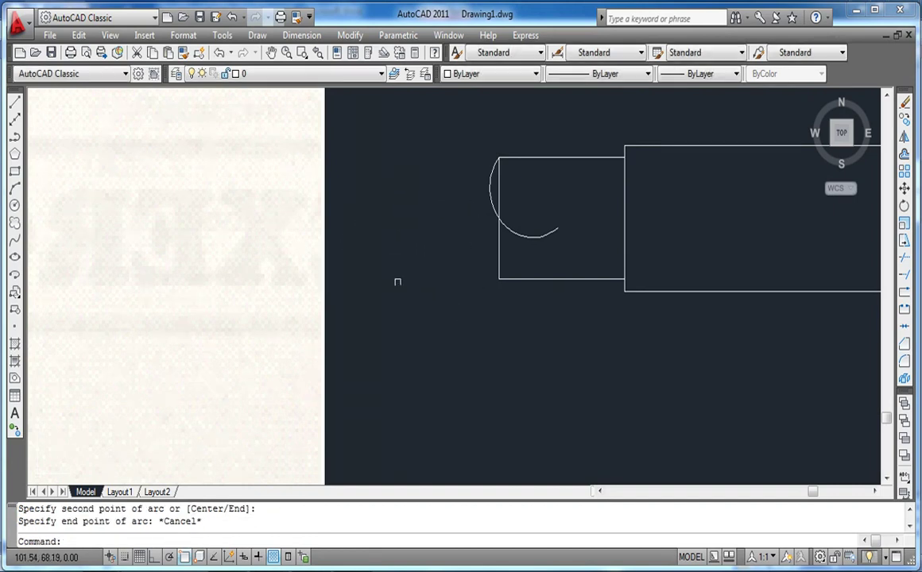
- Draw a three-point arc from the shank's upper-left corner through its left edge's midpoint, ending outside to the left of the shank
left_click(15, 190)
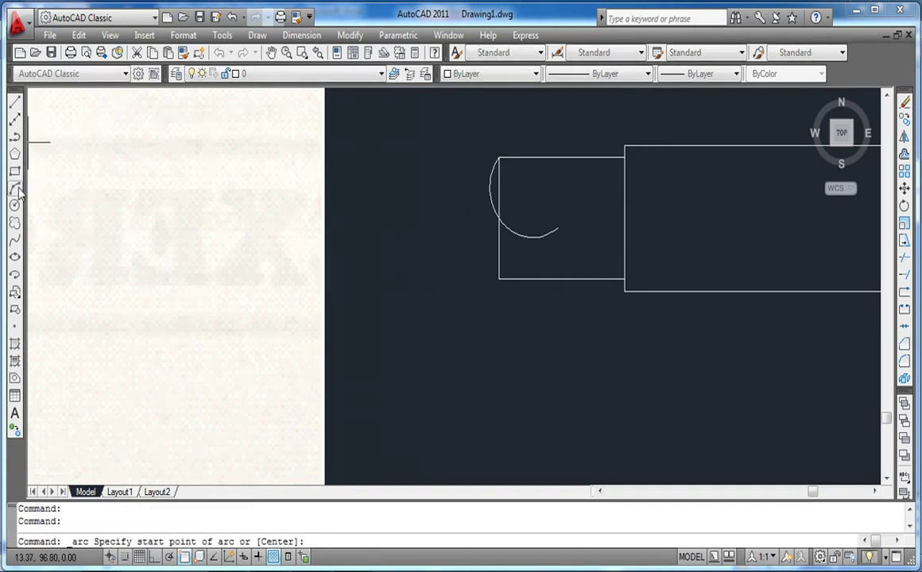
left_click(498, 157)
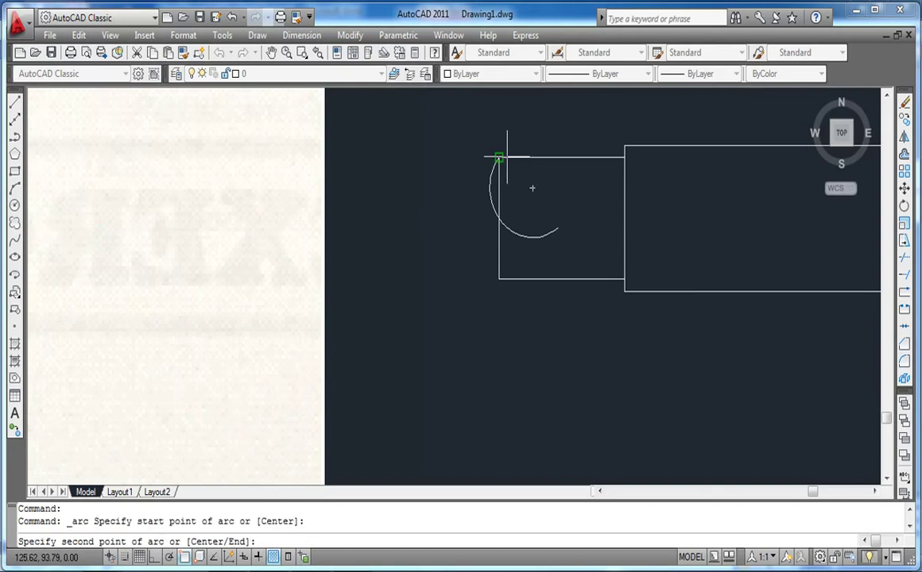
left_click(498, 218)
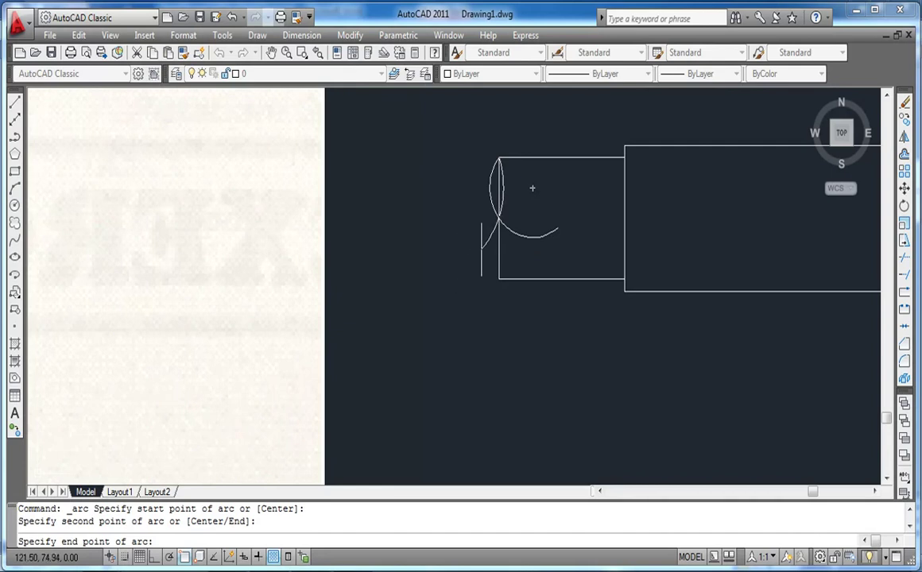
left_click(440, 232)
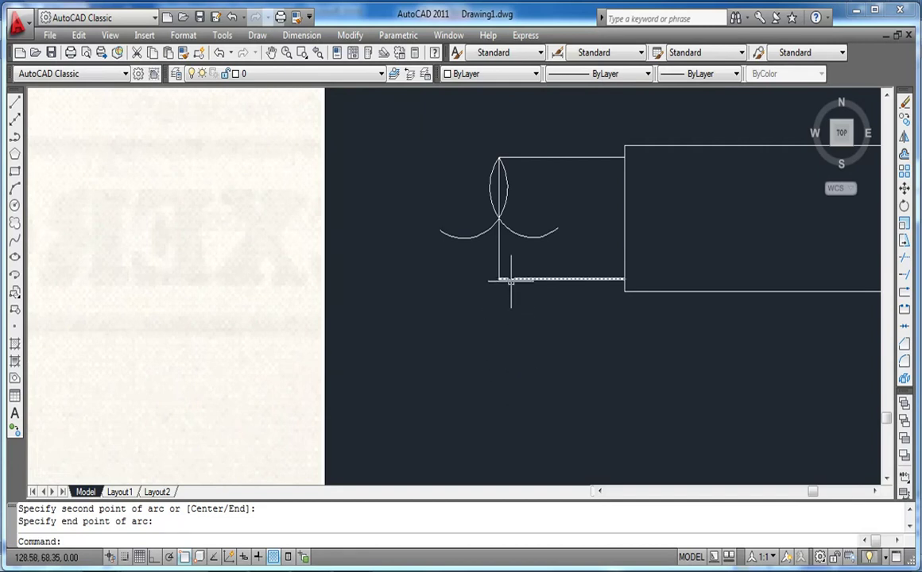
- Draw a three-point arc from the left edge's midpoint through the shank's lower-left corner, bulging left and ending below the shank
key("Return")
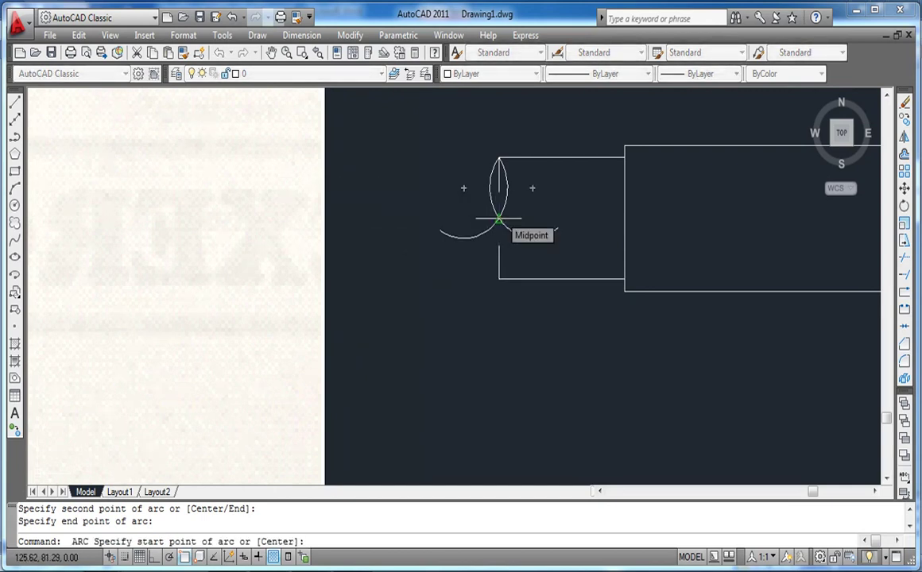
left_click(499, 221)
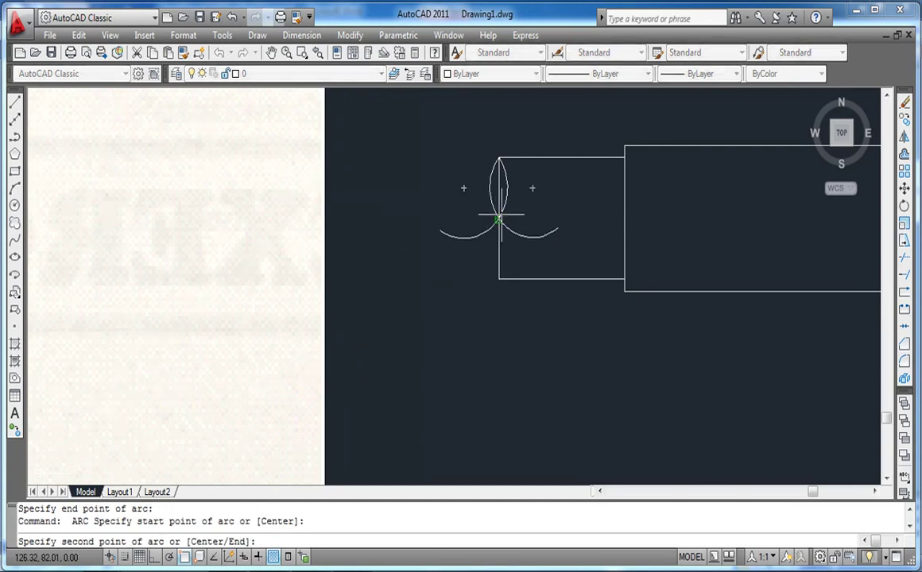
left_click(498, 279)
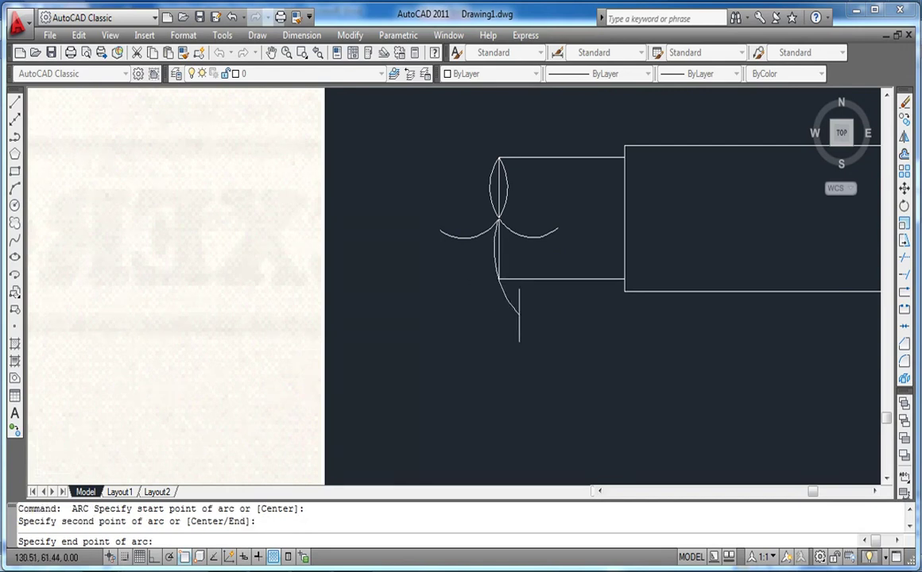
left_click(543, 300)
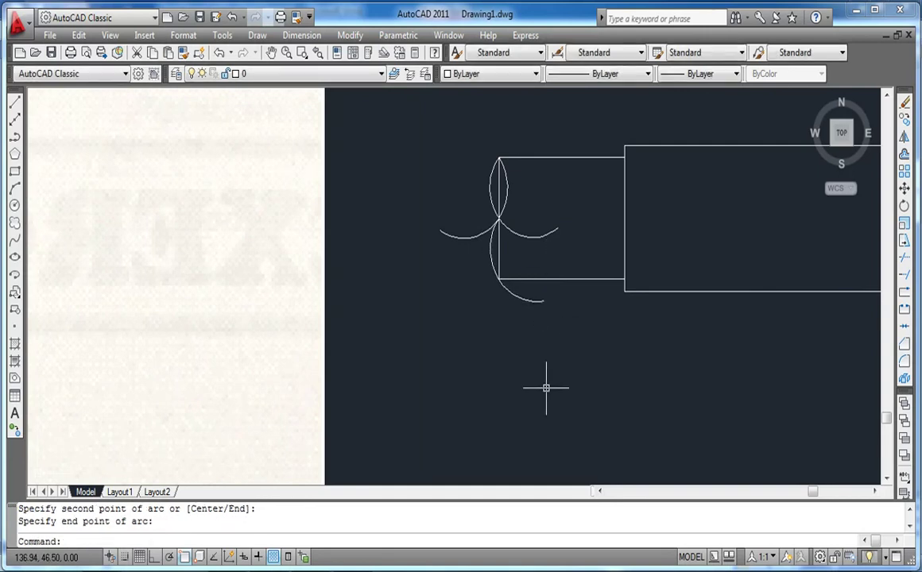
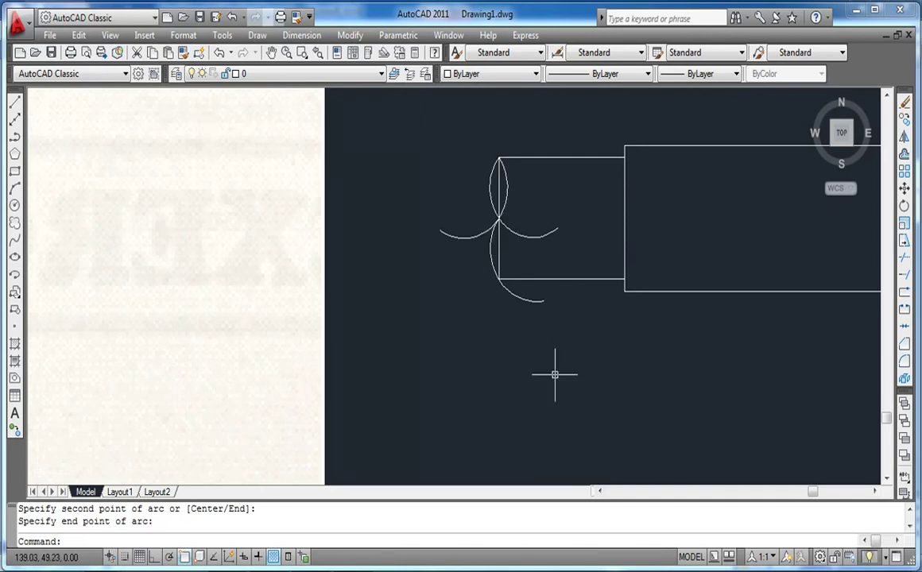
- Trim the three arc tails that extend past the shank's left edge, using all objects as cutting edges, and delete that straight edge
type("r")
key("Return")
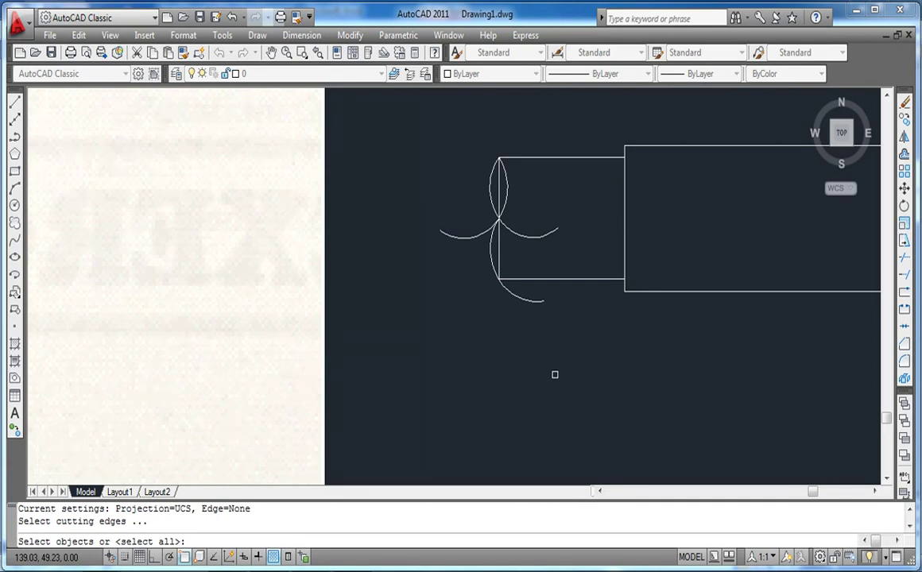
key("Return")
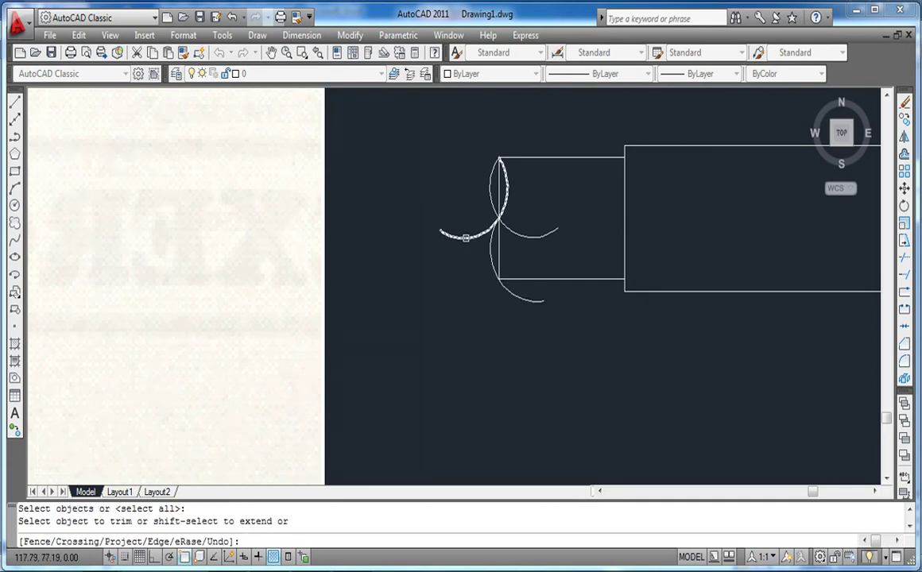
left_click(466, 238)
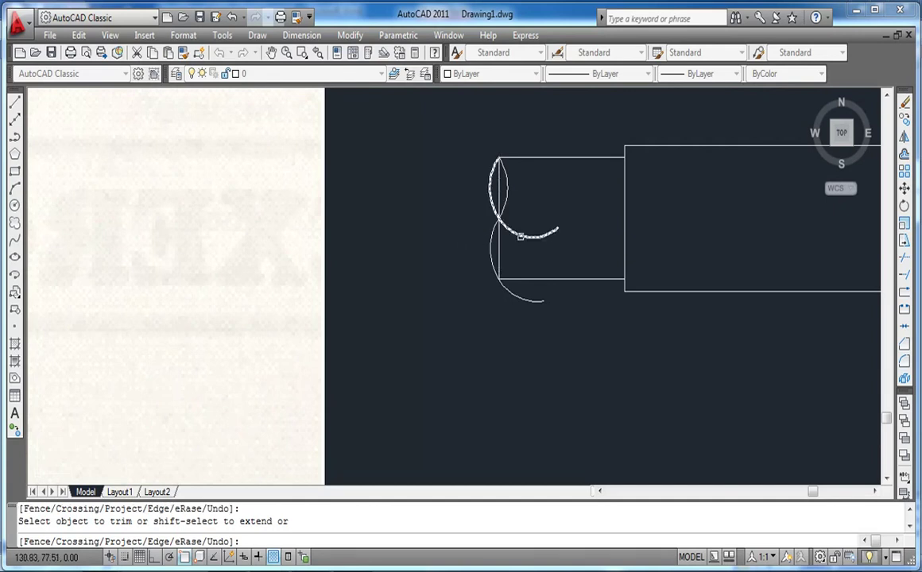
left_click(520, 236)
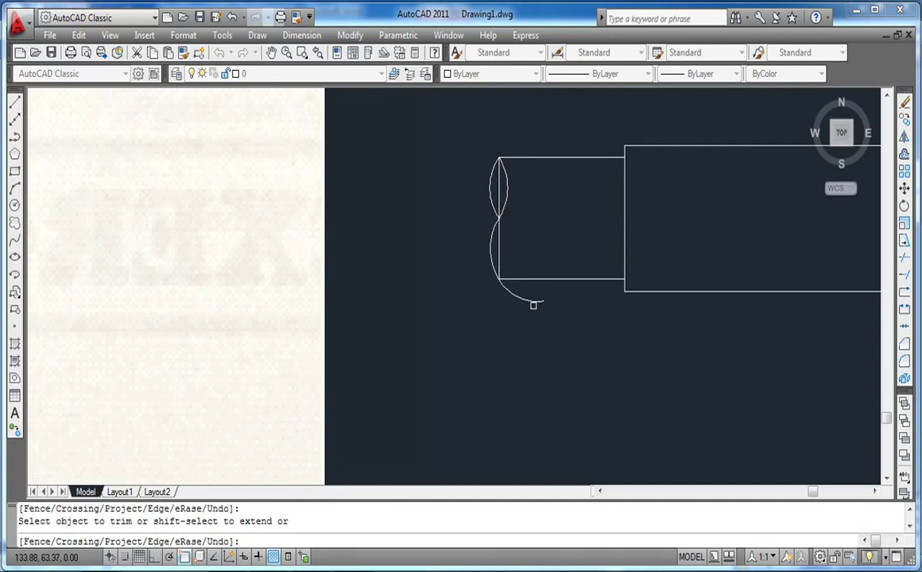
left_click(535, 301)
key("Return")
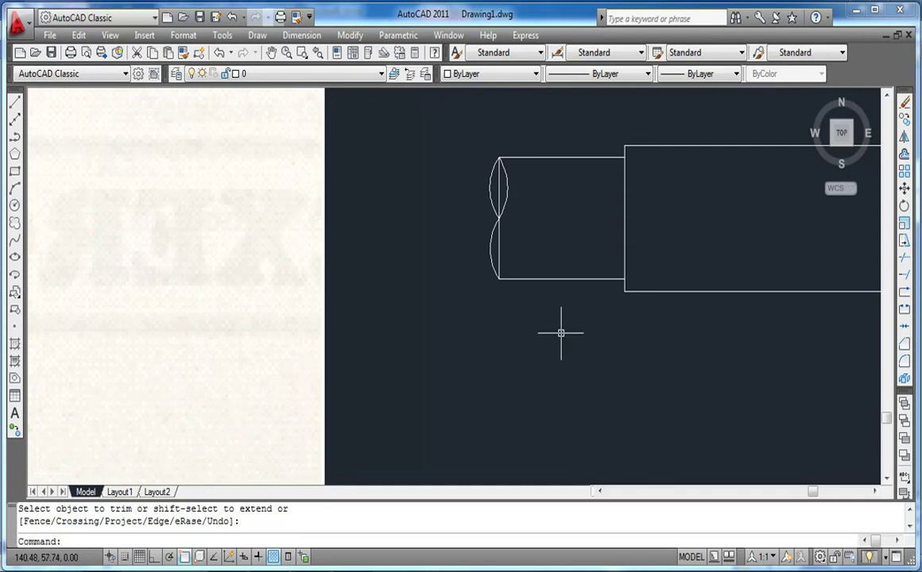
left_click(499, 247)
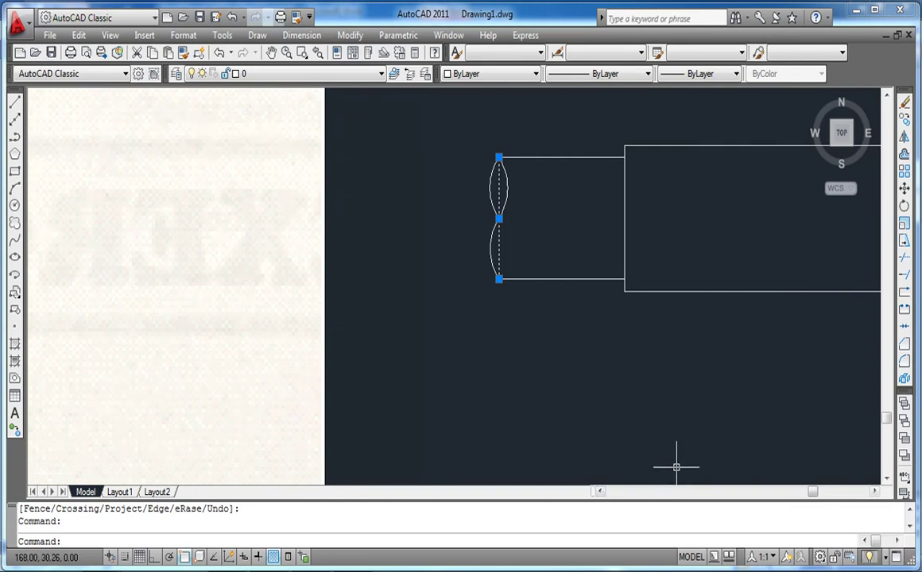
key("Delete")
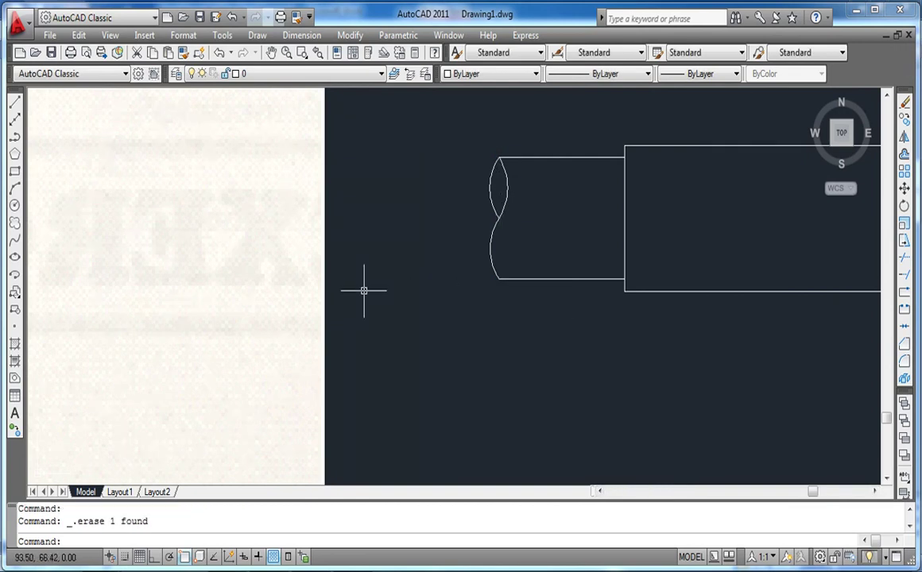
- Mirror the complete rod end with ortho on about a vertical line just to its right, keeping the source objects
scroll(360, 298, "down", 1)
scroll(369, 321, "down", 2)
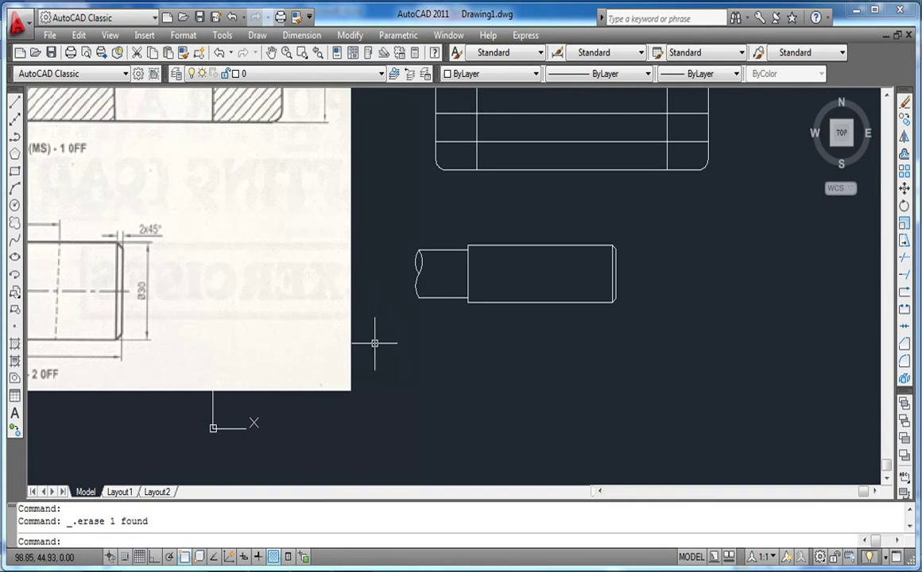
scroll(374, 343, "down", 1)
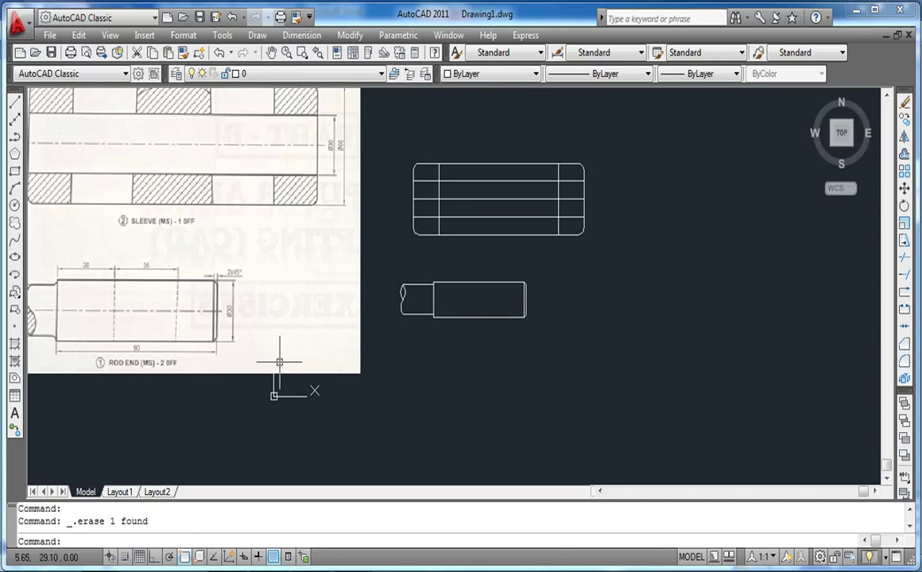
scroll(429, 305, "up", 1)
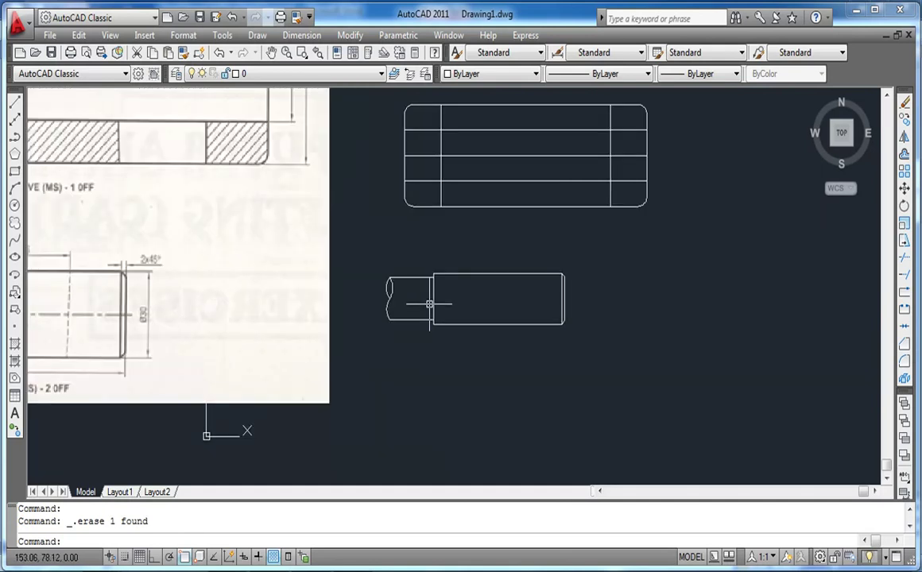
left_click(583, 359)
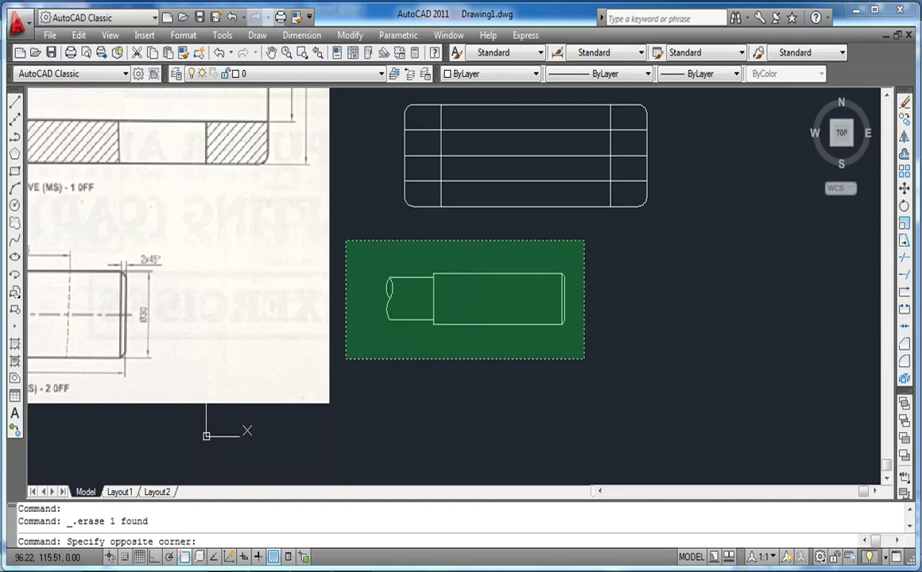
left_click(346, 240)
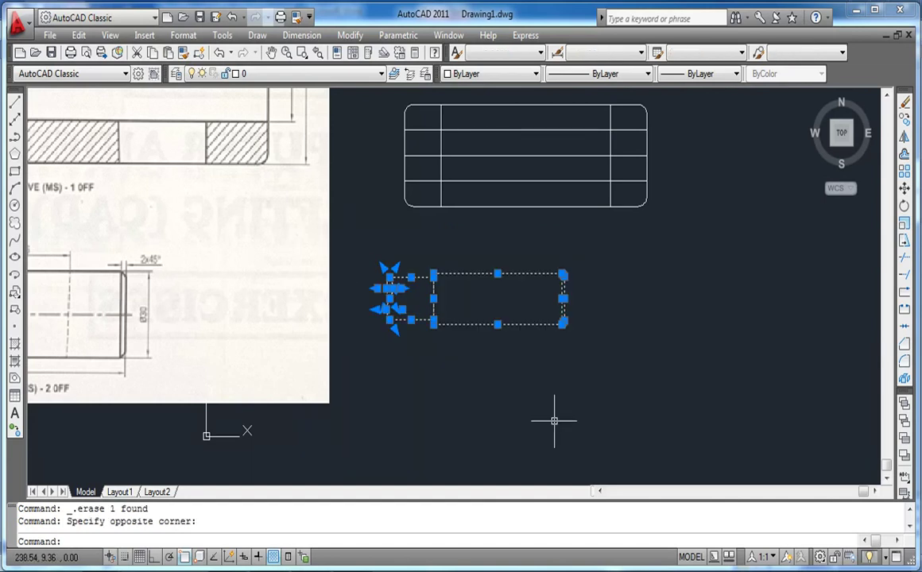
left_click(904, 138)
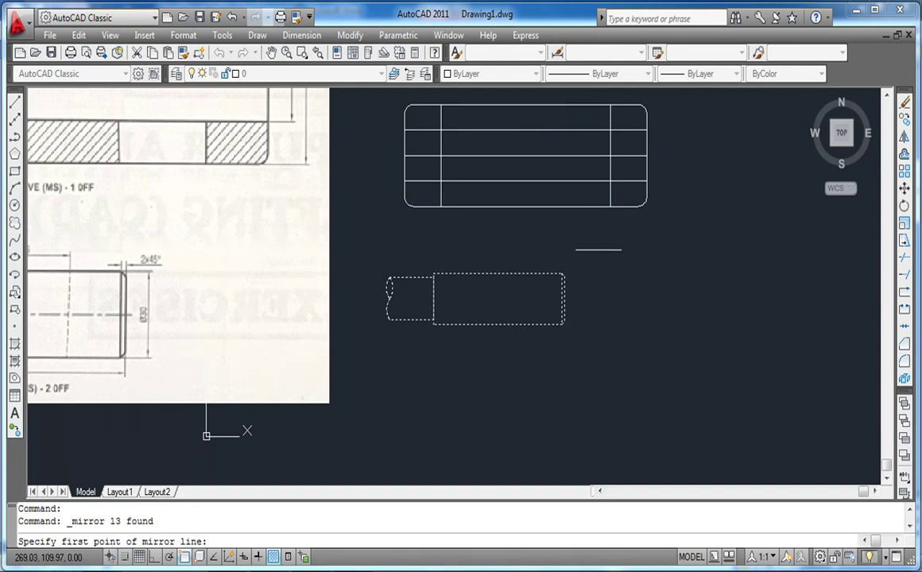
left_click(589, 235)
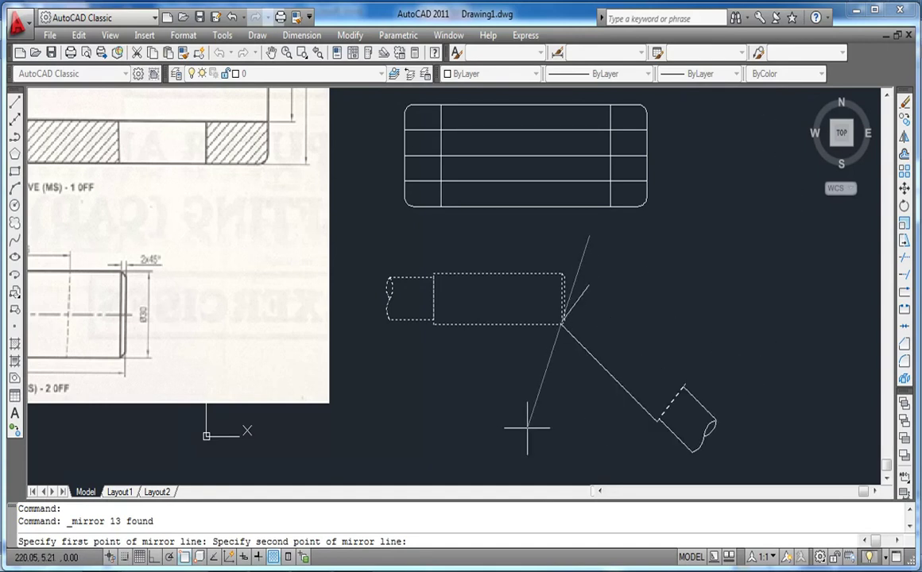
left_click(155, 557)
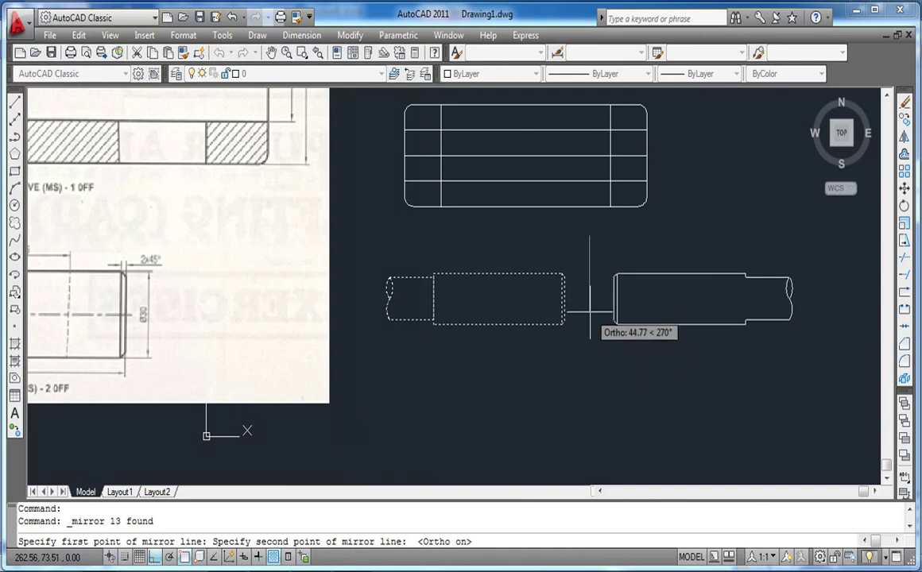
left_click(590, 404)
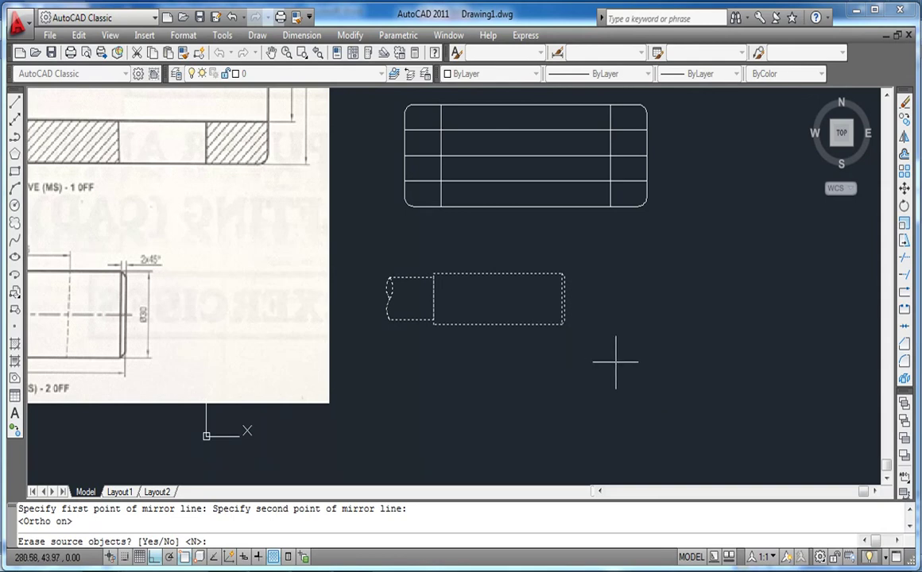
key("Return")
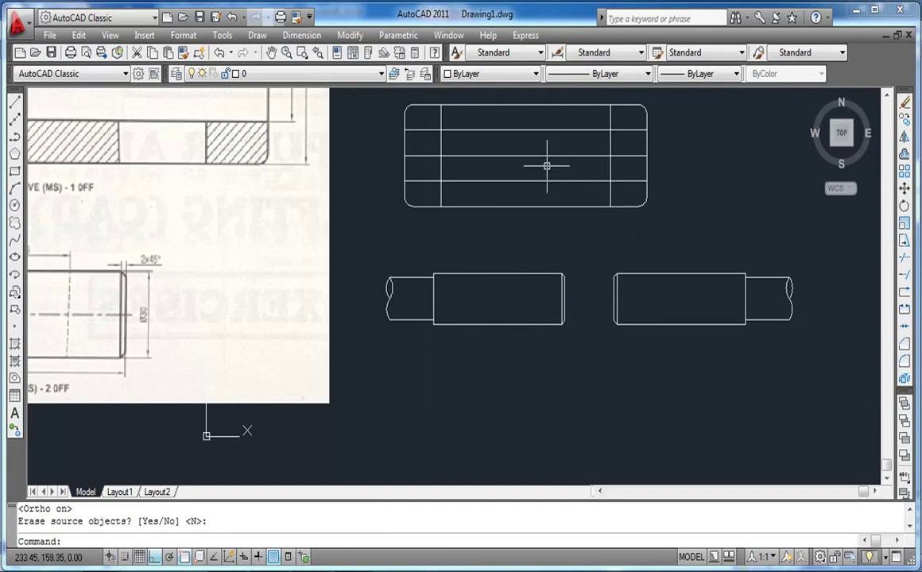
- Move the whole sleeve view horizontally to the right so it sits above the gap between the two rod ends
mouse_move(563, 226)
middle_mouse_down()
mouse_move(563, 255)
mouse_move(541, 294)
mouse_move(520, 300)
middle_mouse_up()
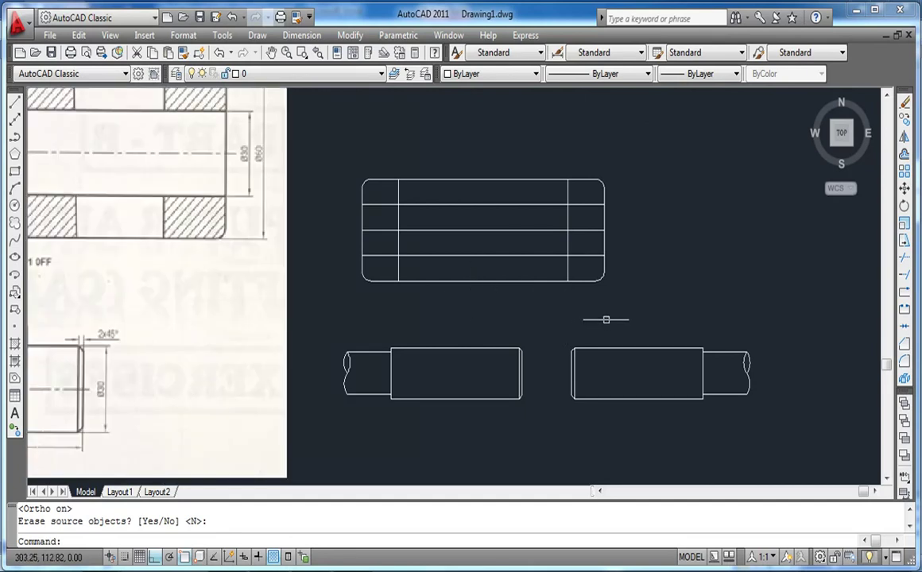
left_click(633, 308)
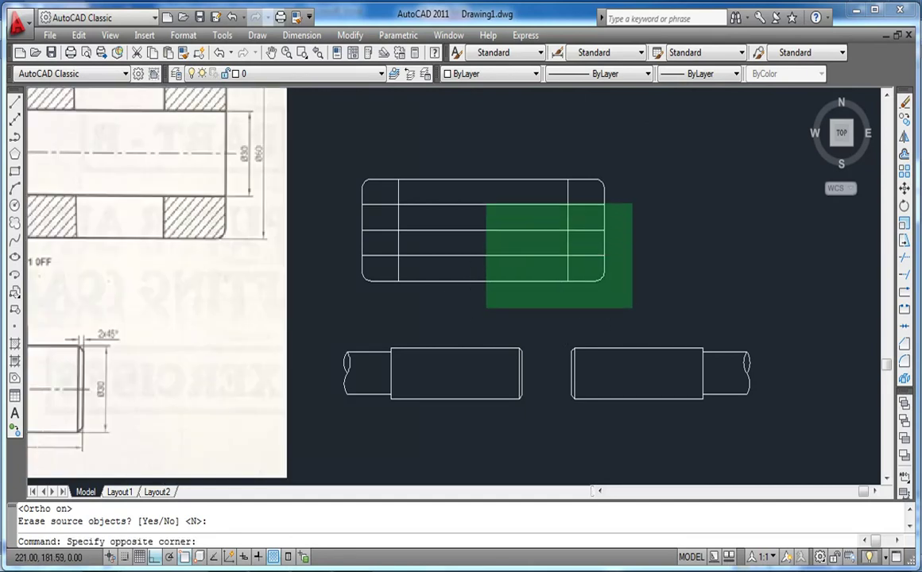
left_click(335, 149)
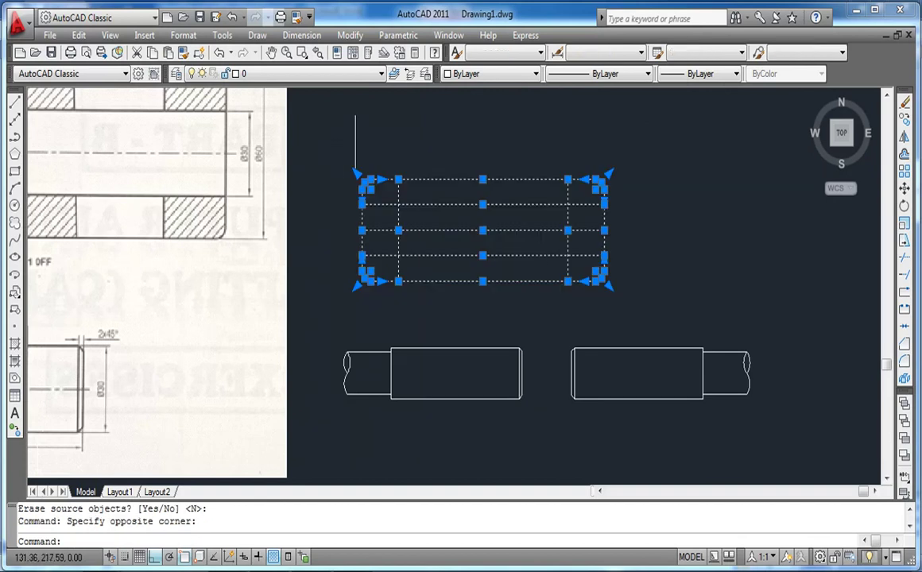
key("Return")
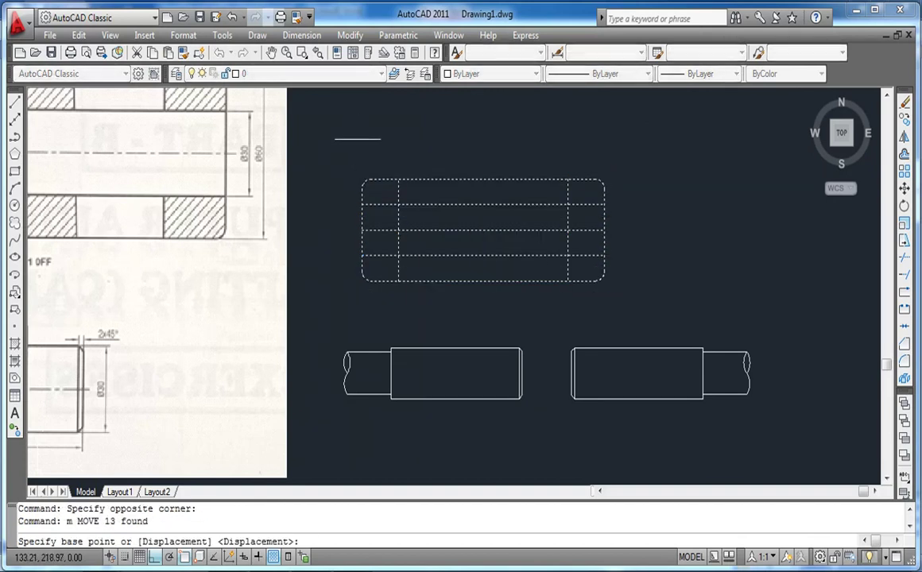
left_click(352, 121)
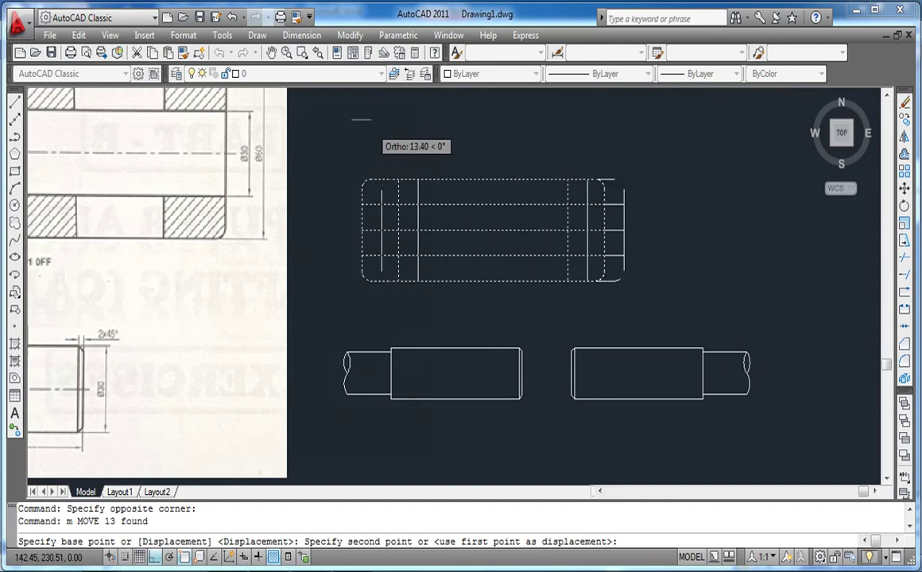
left_click(395, 132)
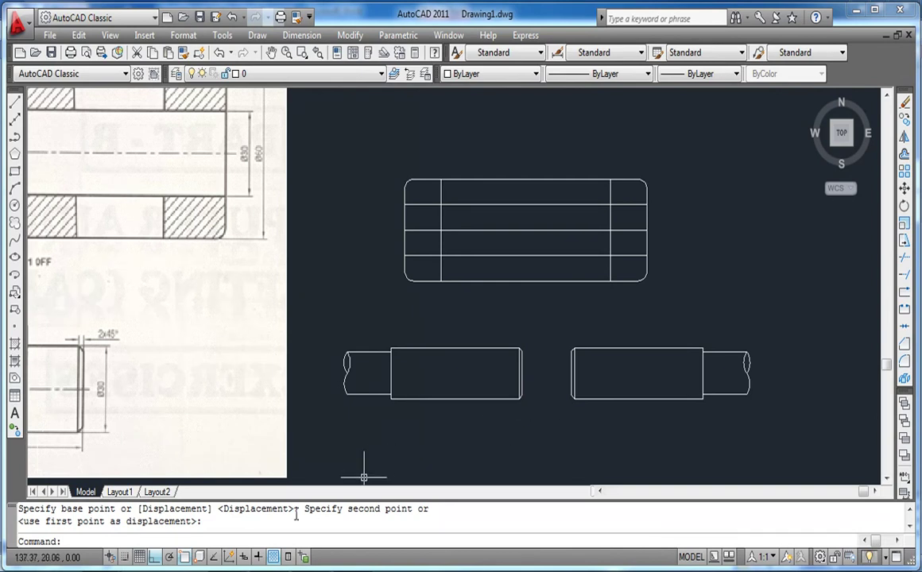
- With Ortho off, move the left rod end from its chamfered end face's midpoint to the midpoint of the sleeve's centreline
left_click(155, 557)
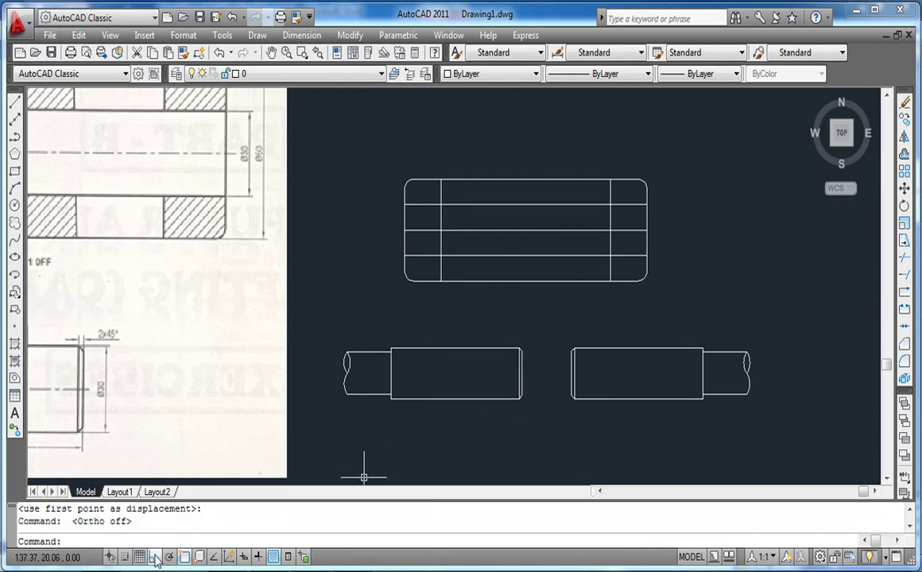
left_click(550, 432)
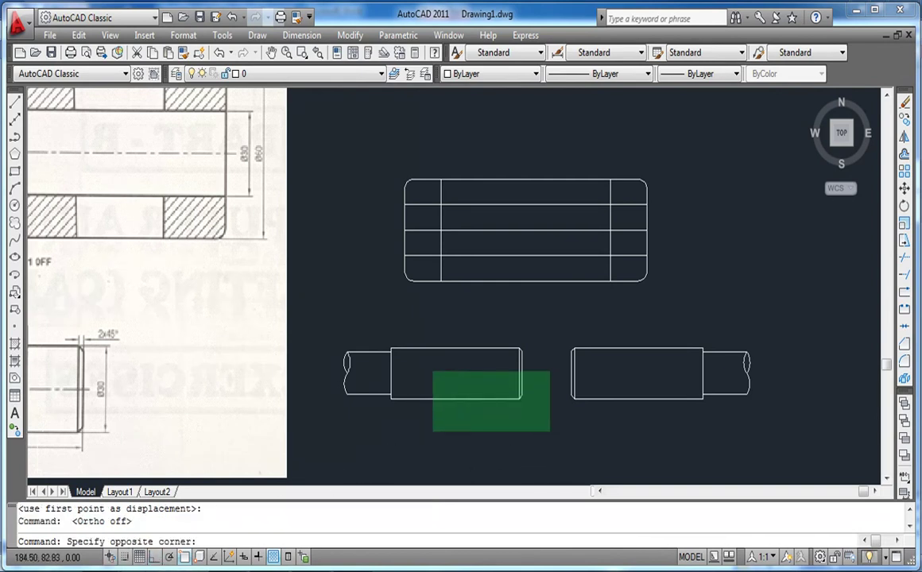
left_click(322, 315)
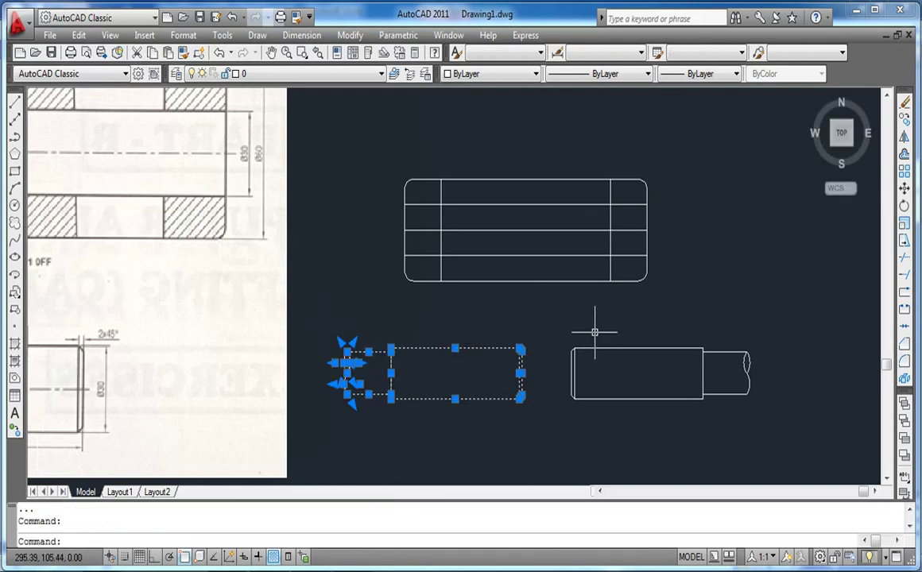
type("m")
key("Return")
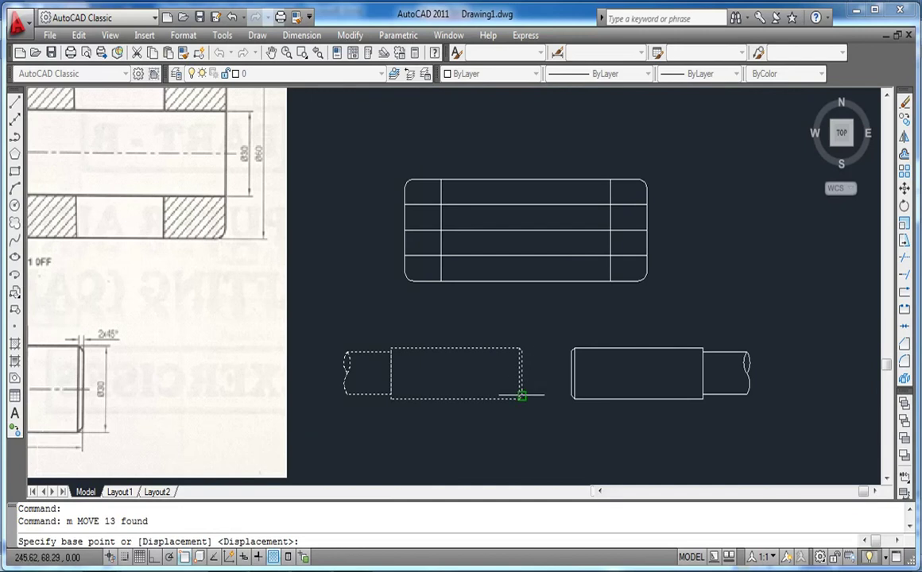
scroll(504, 378, "up", 5)
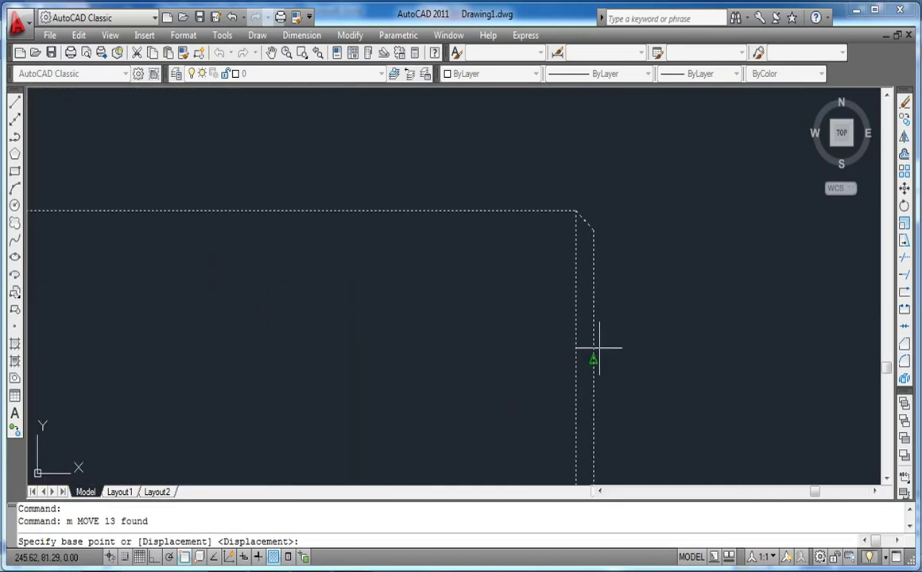
scroll(599, 347, "down", 3)
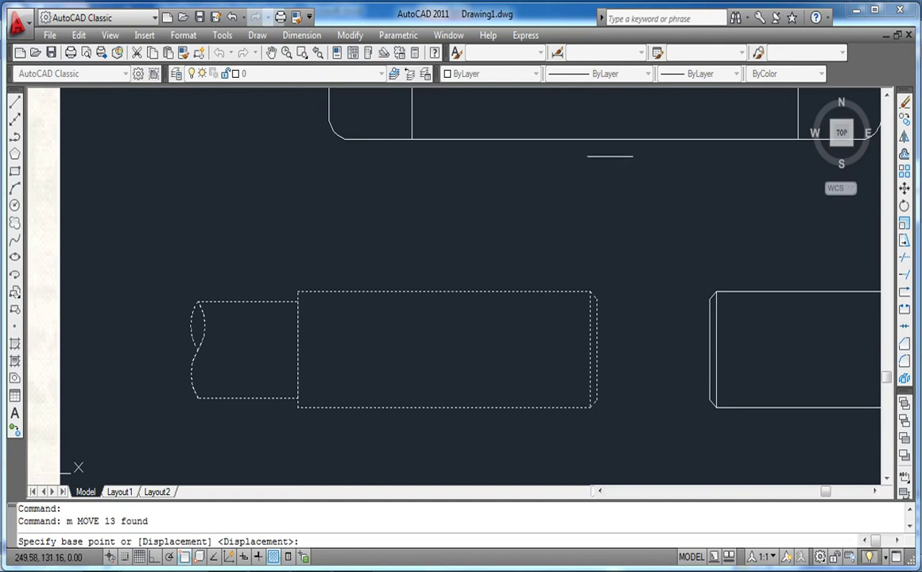
scroll(601, 185, "down", 4)
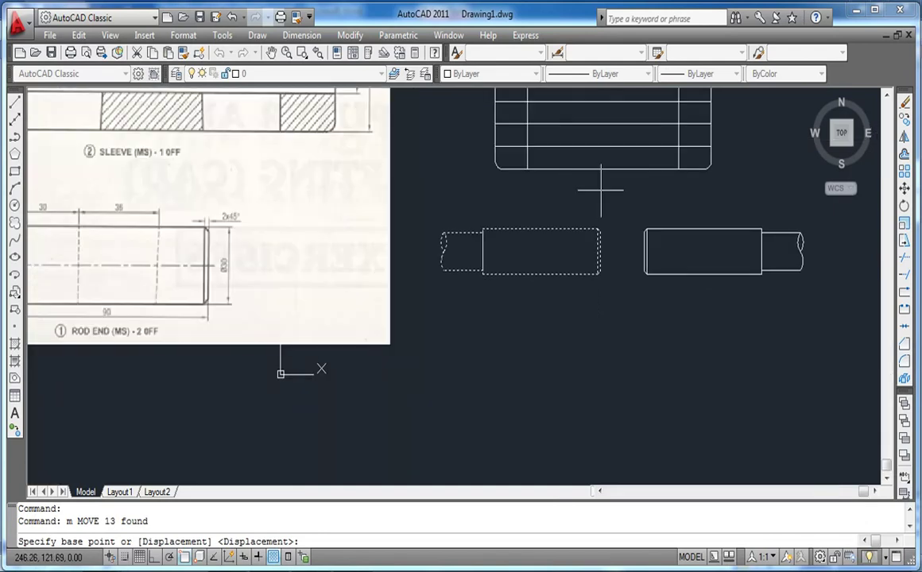
scroll(600, 233, "up", 3)
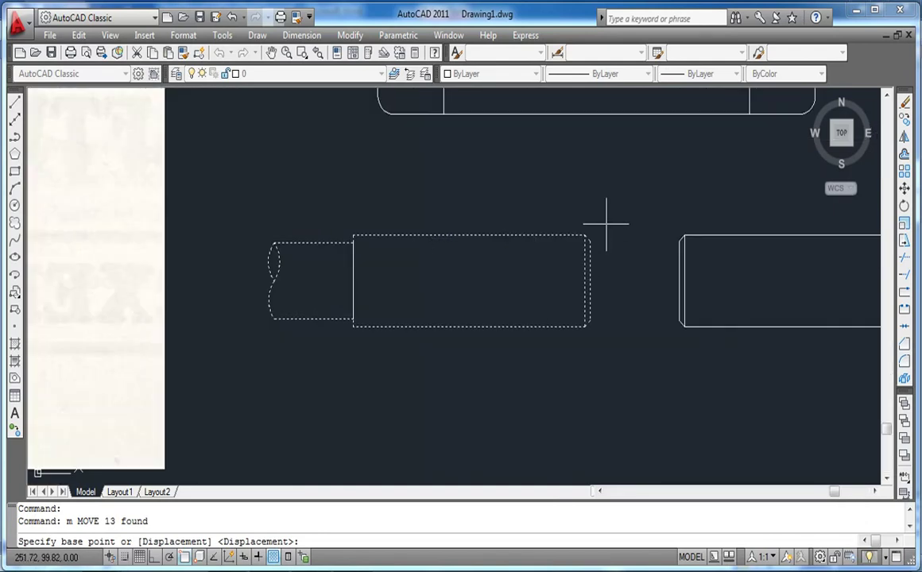
left_click(588, 281)
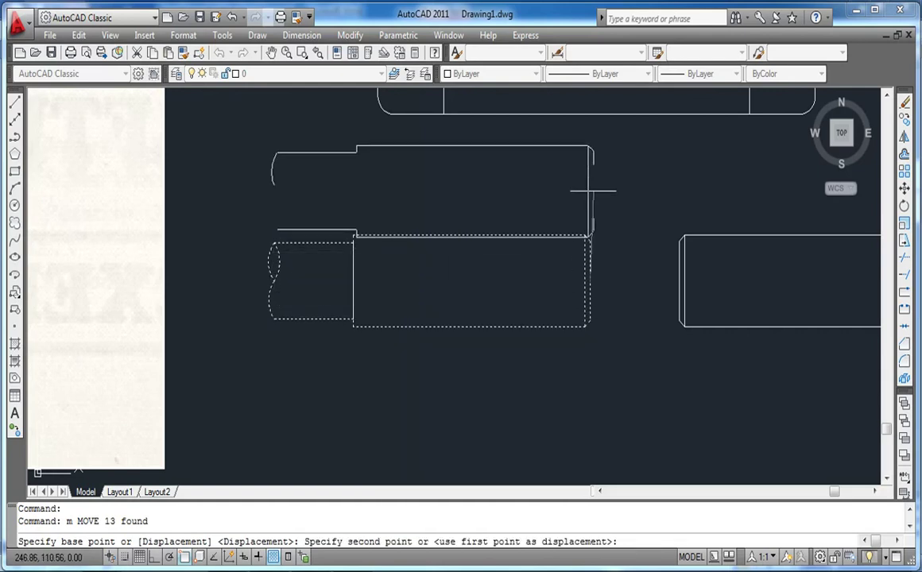
scroll(569, 276, "down", 4)
scroll(590, 143, "up", 6)
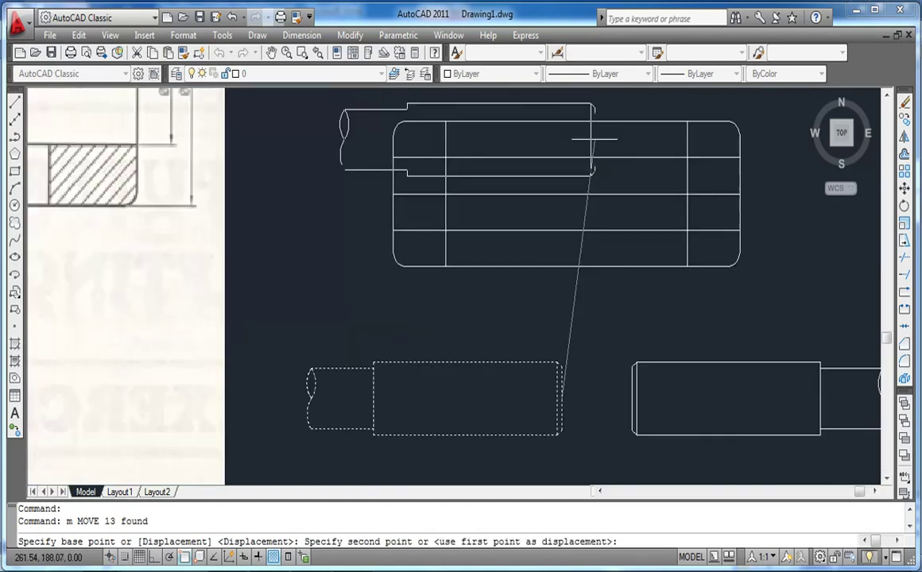
scroll(552, 179, "down", 2)
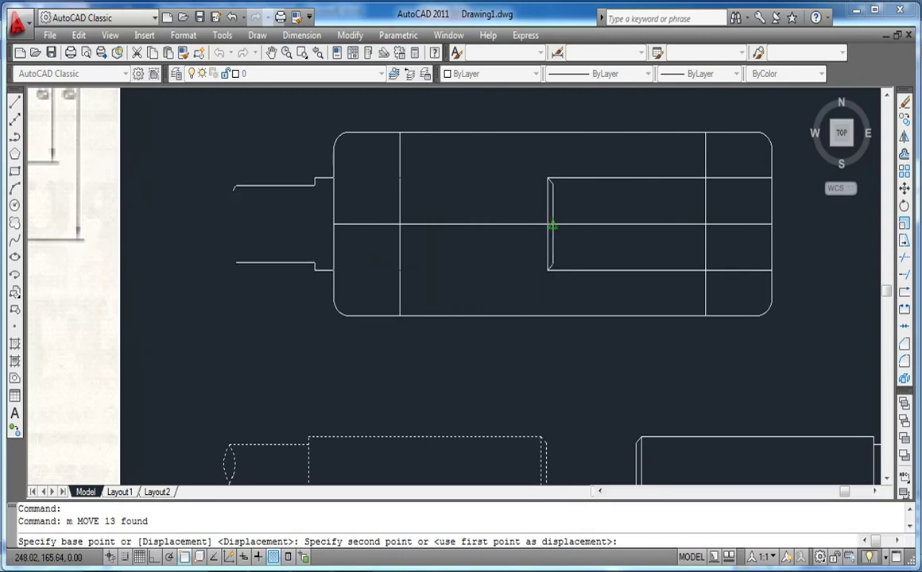
left_click(552, 225)
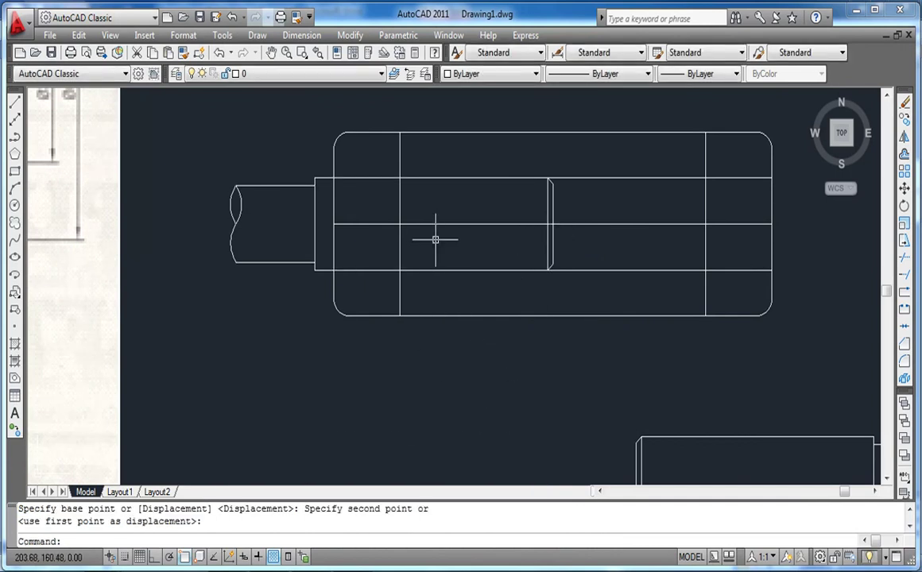
- Move the right rod end from its chamfered end face's midpoint to the left rod's end-face midpoint inside the sleeve
scroll(435, 239, "down", 2)
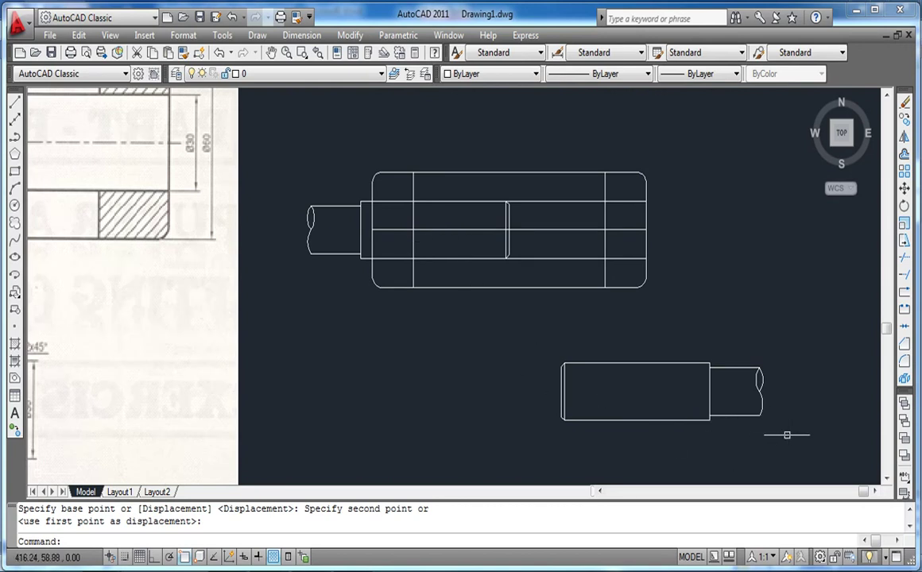
left_click(786, 434)
left_click(504, 339)
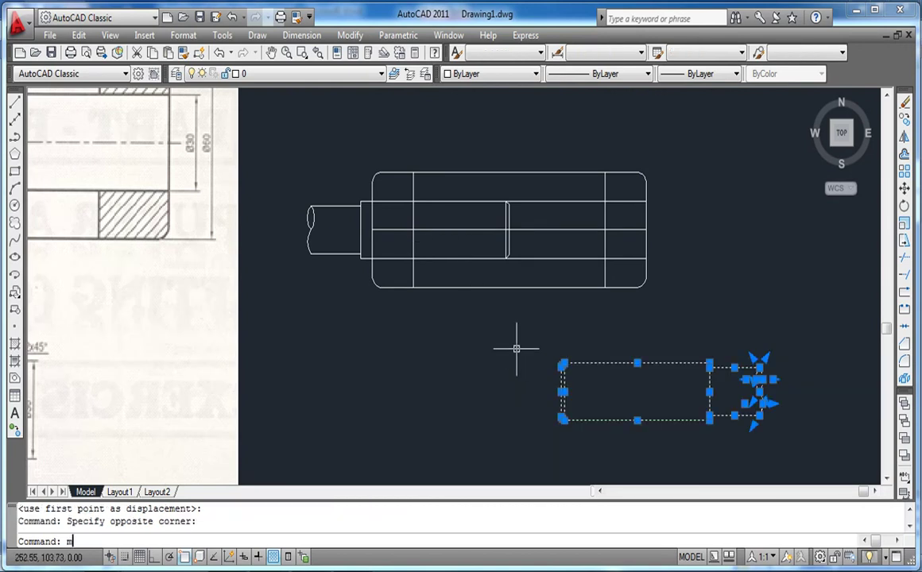
type("m")
key("Return")
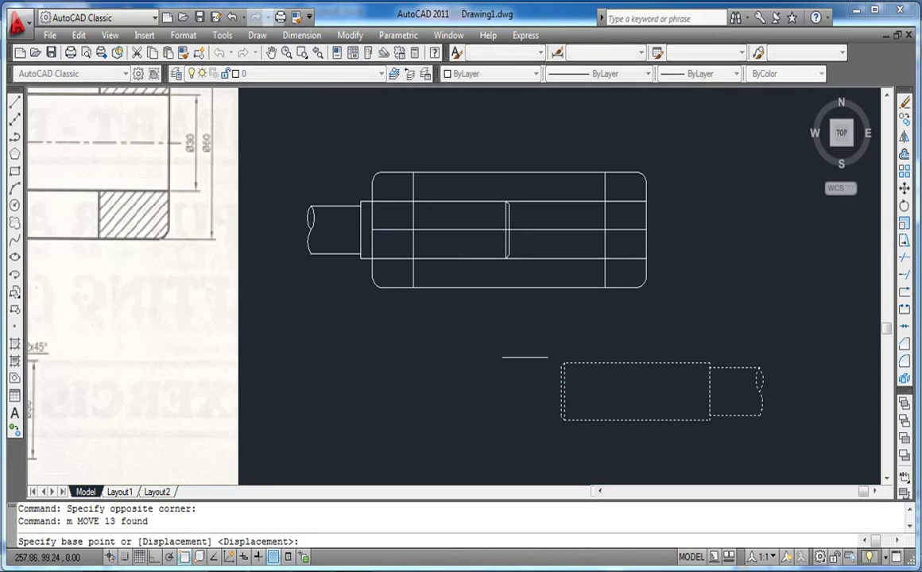
left_click(561, 392)
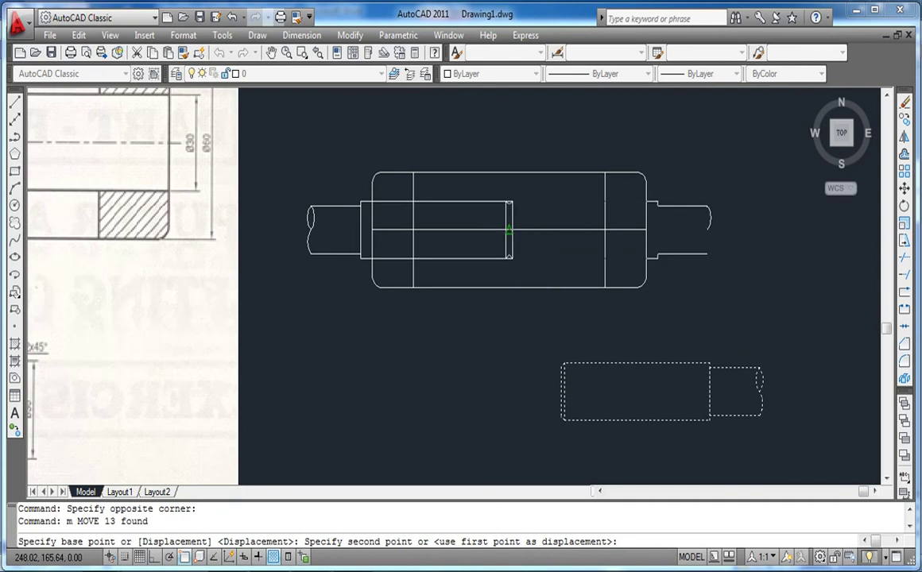
left_click(509, 230)
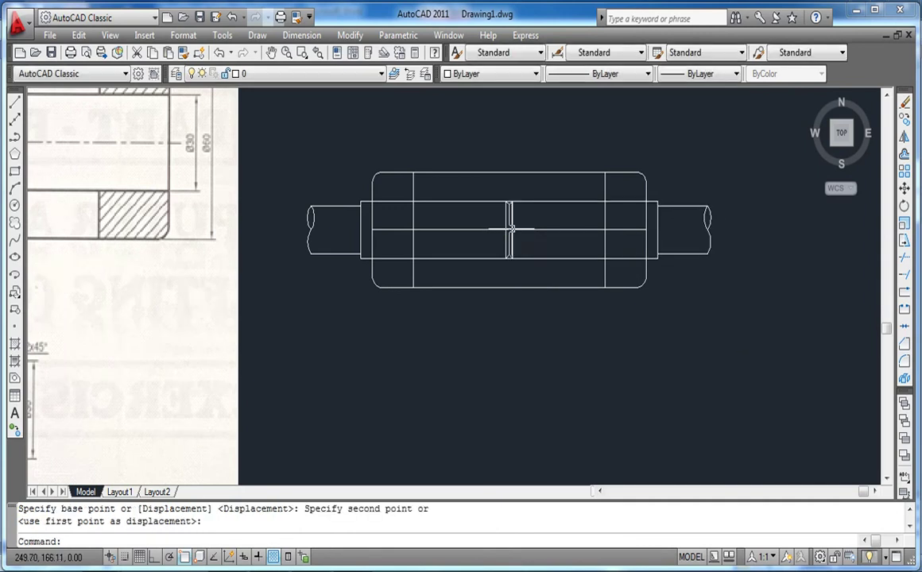
scroll(513, 213, "up", 2)
scroll(514, 213, "up", 3)
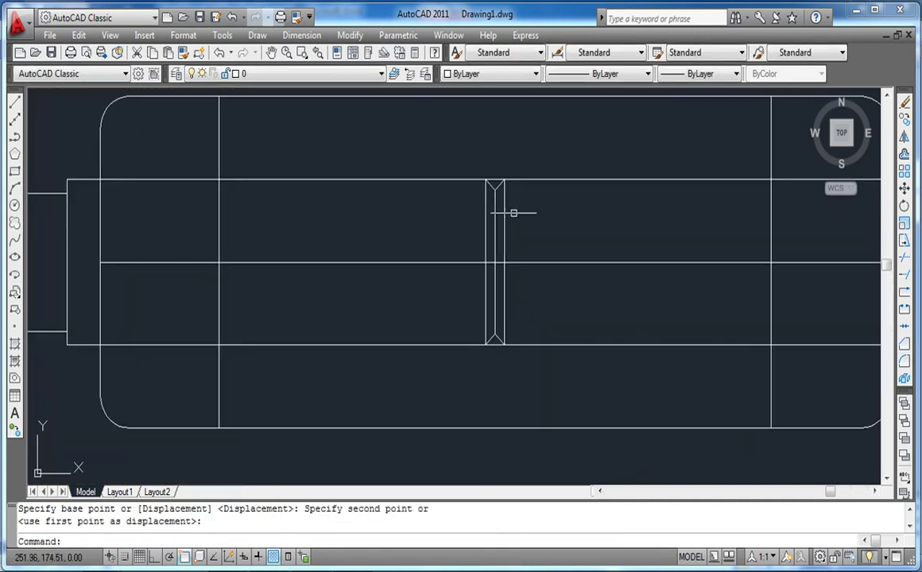
scroll(531, 248, "down", 3)
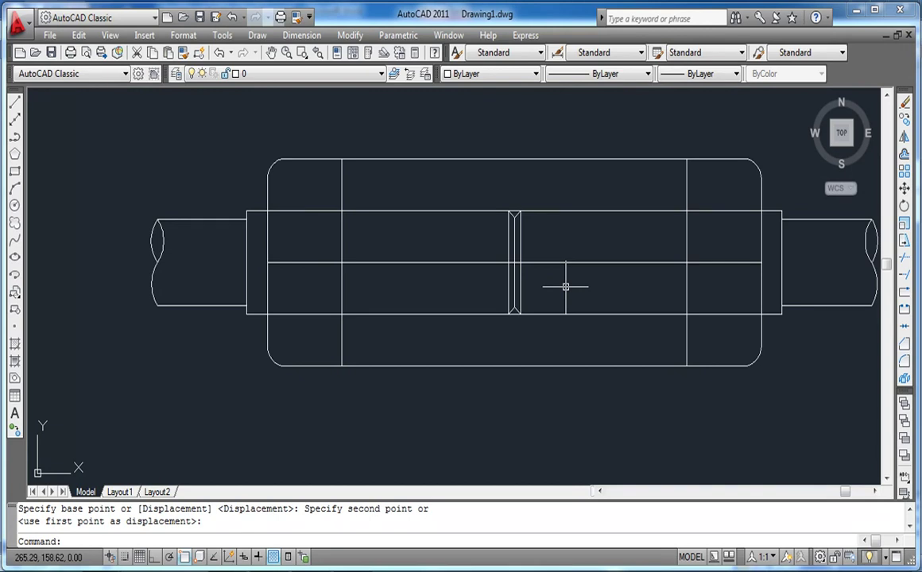
scroll(383, 242, "down", 2)
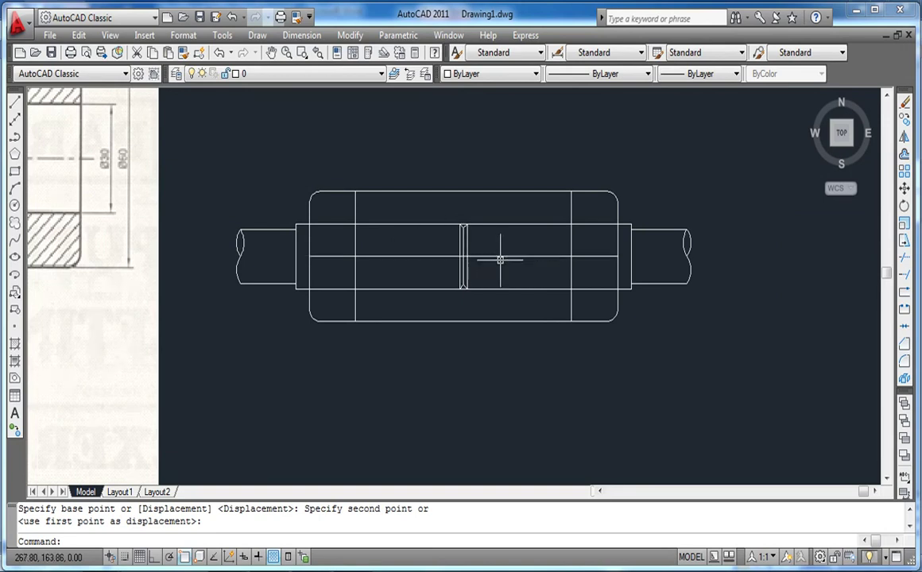
scroll(387, 408, "down", 1)
left_click(387, 408)
key("Escape")
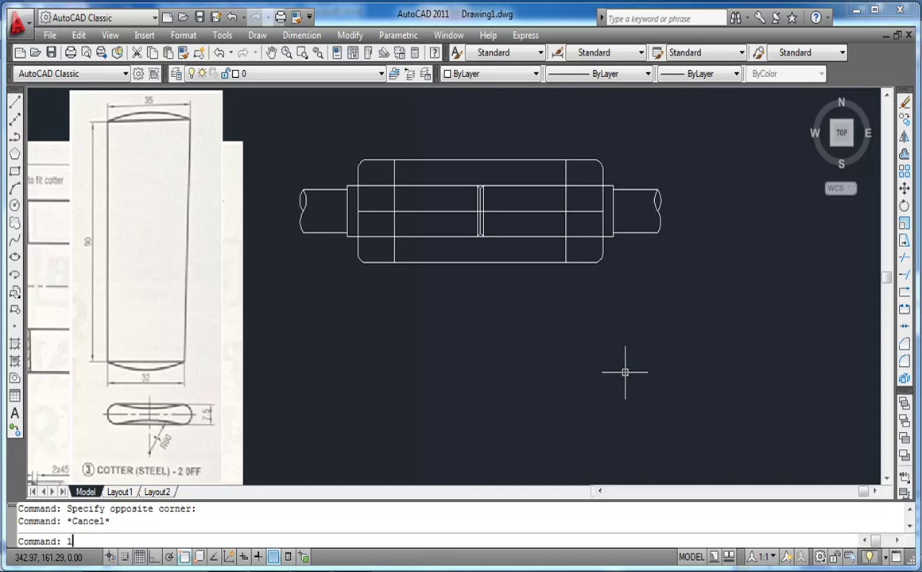
- With Ortho on, draw the cotter's left edge 90 units downward and its bottom edge 32 units to the right, below the assembly
key("Return")
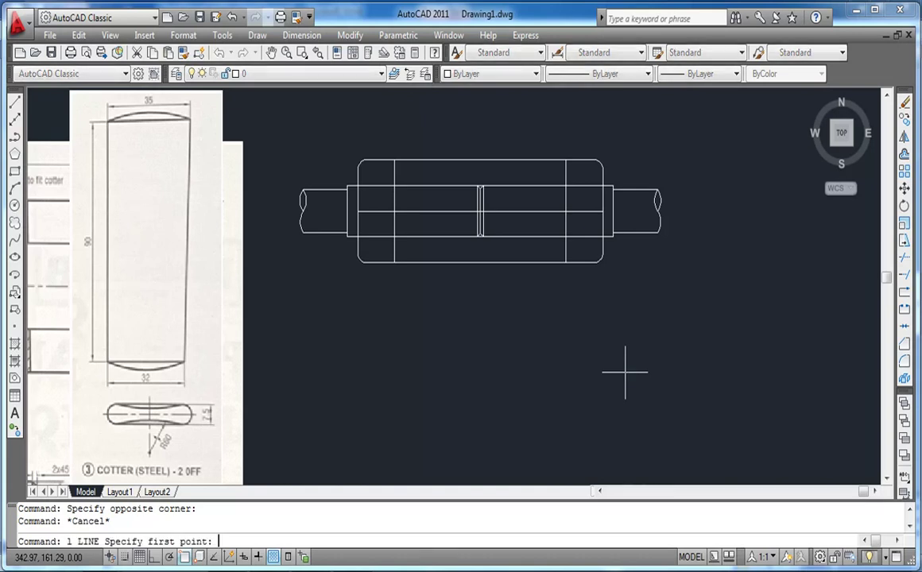
left_click(431, 306)
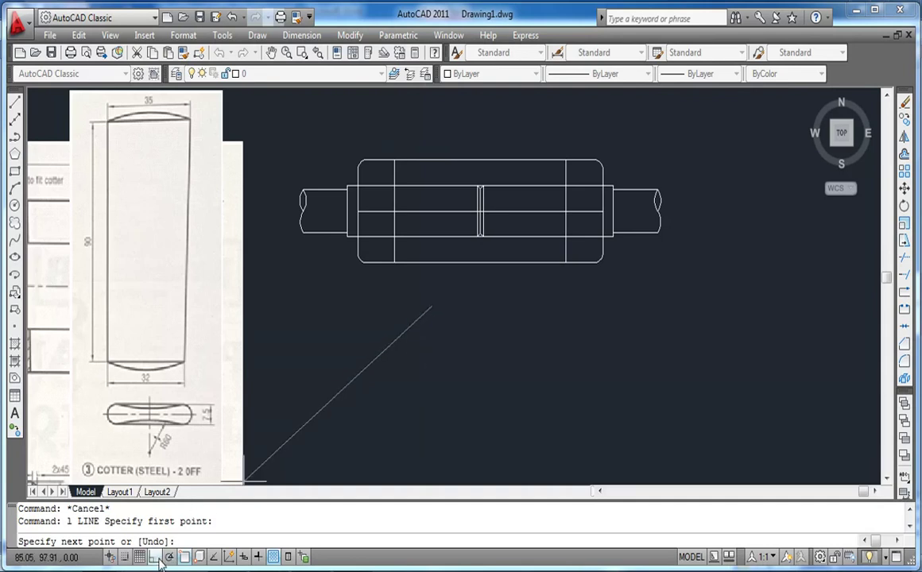
left_click(155, 557)
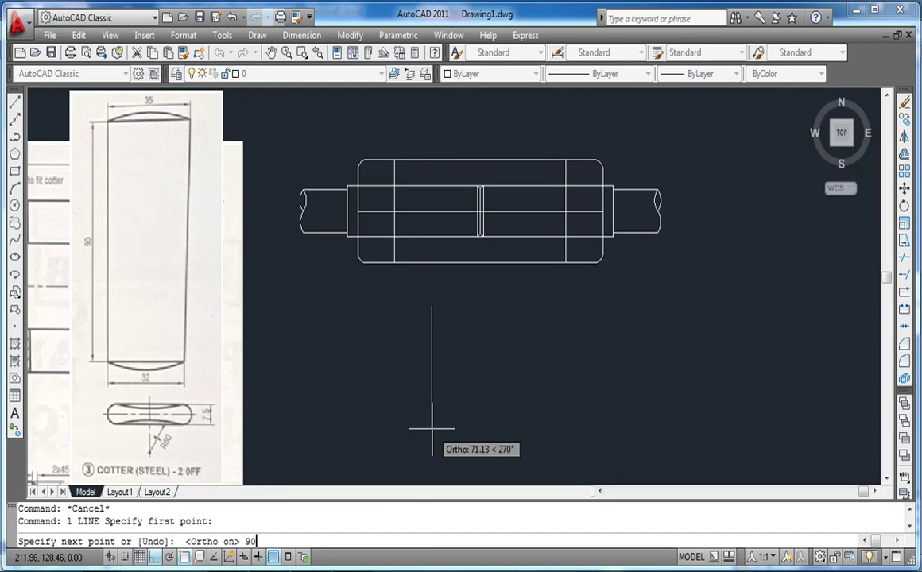
key("Return")
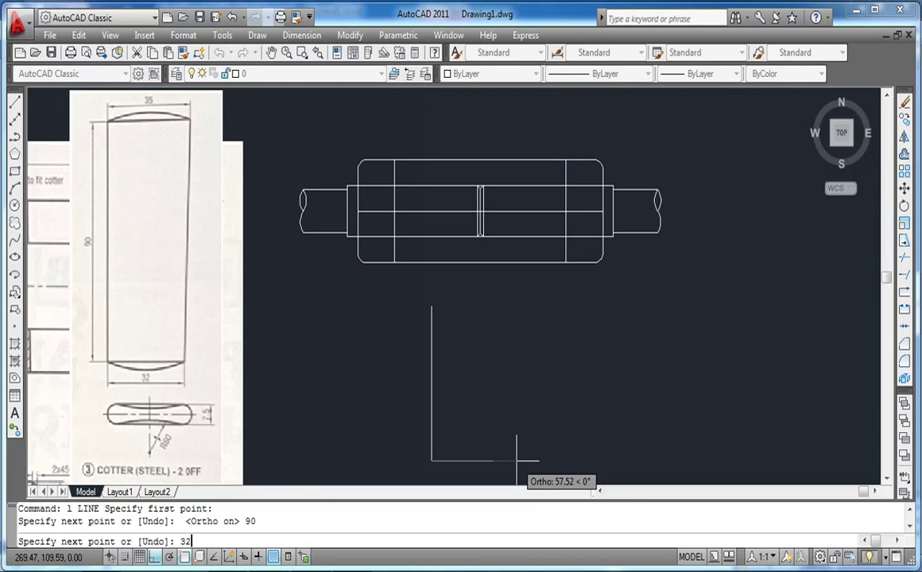
key("Return")
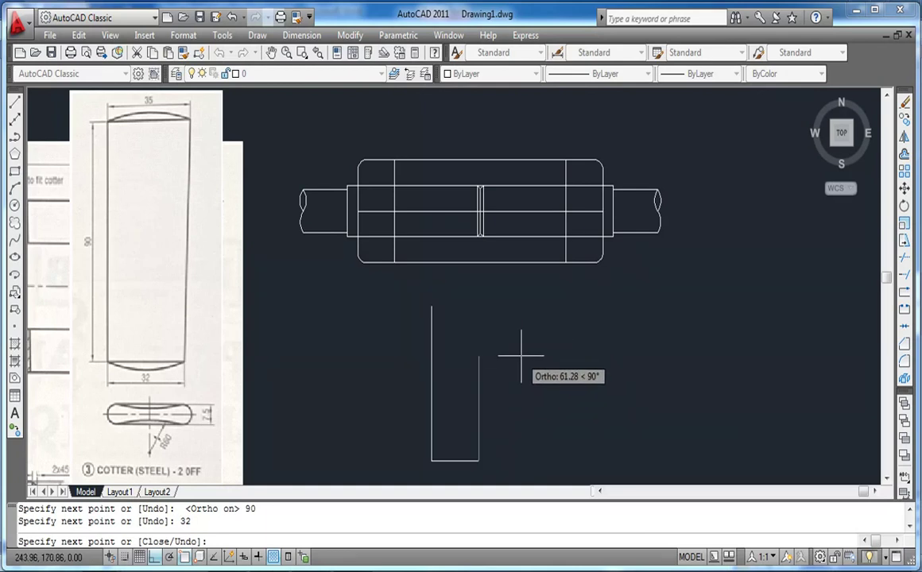
key("Return")
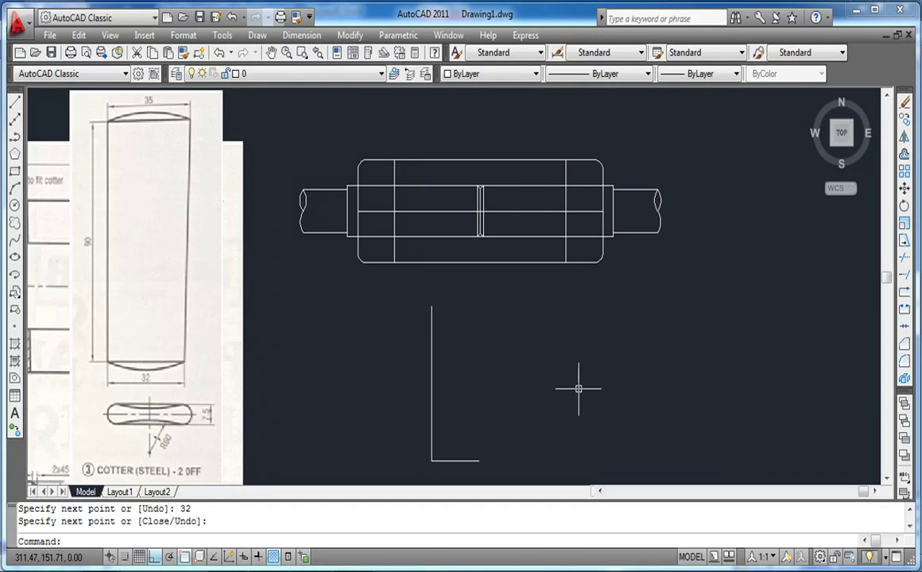
- Draw the cotter's 35-unit top edge from the left edge's upper end, then the tapered side down to the bottom edge's free end
type("l")
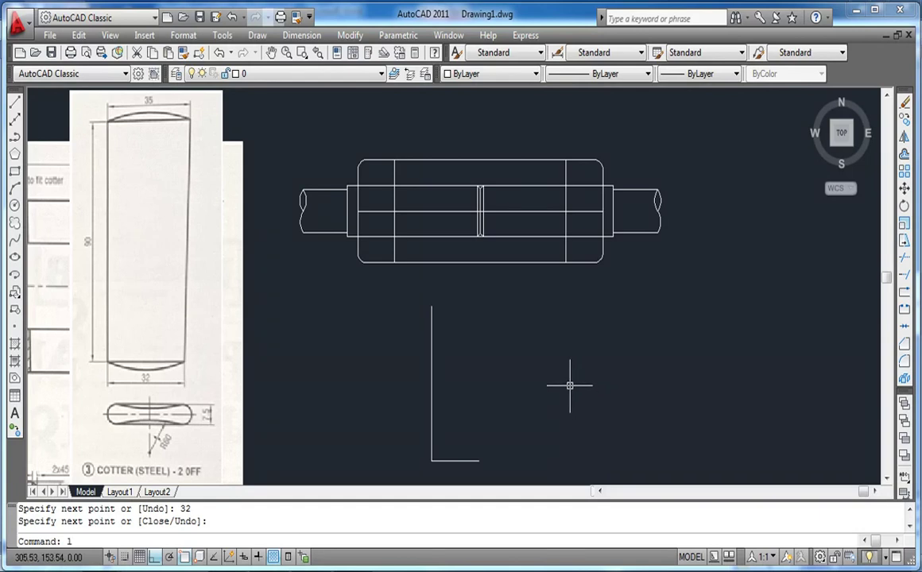
key("Return")
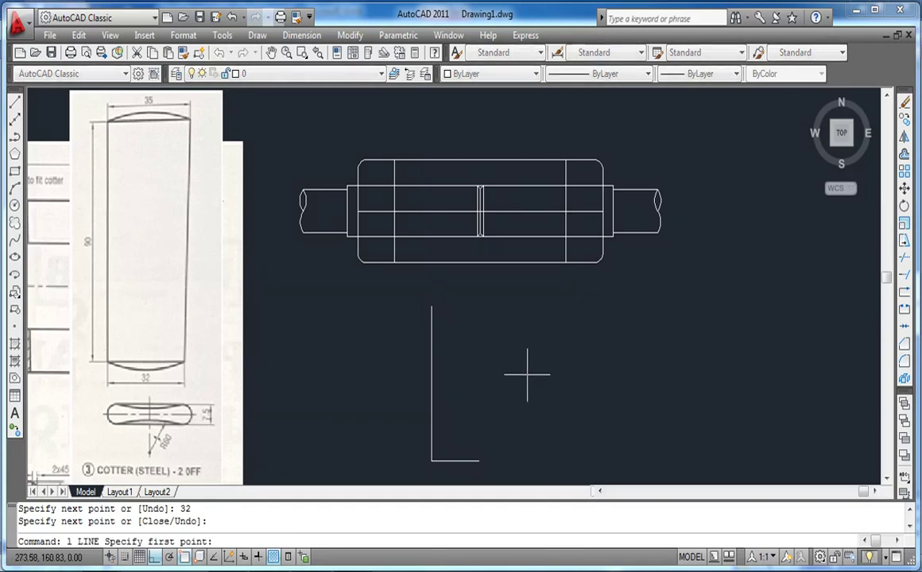
left_click(430, 305)
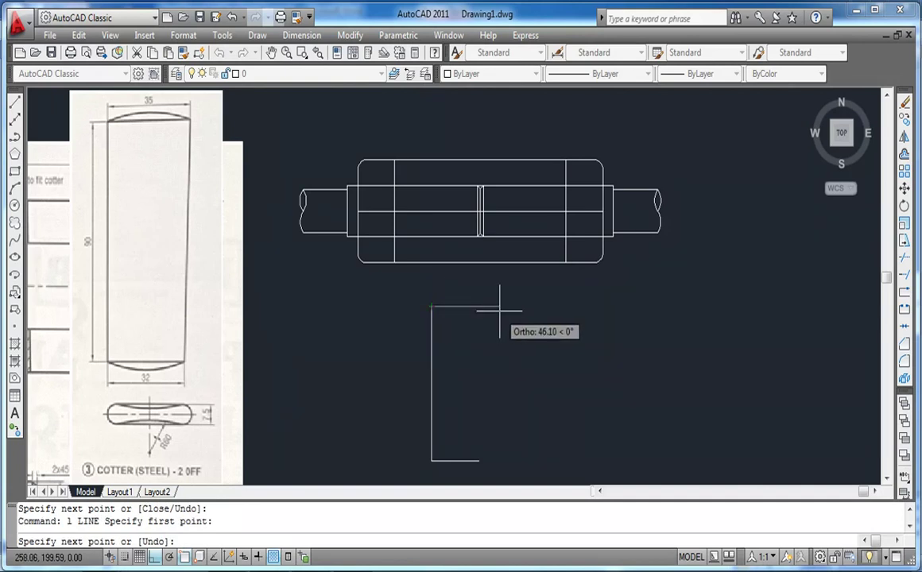
key("Return")
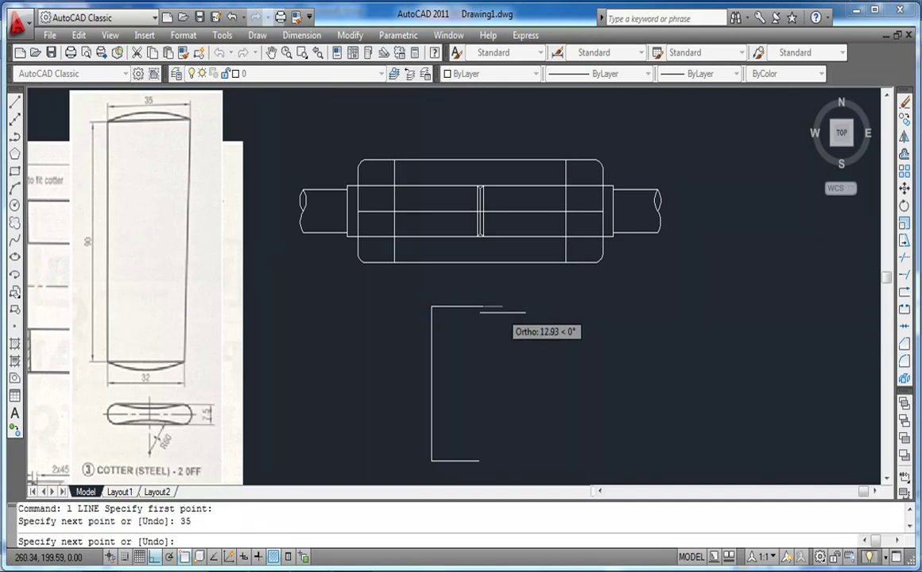
left_click(479, 461)
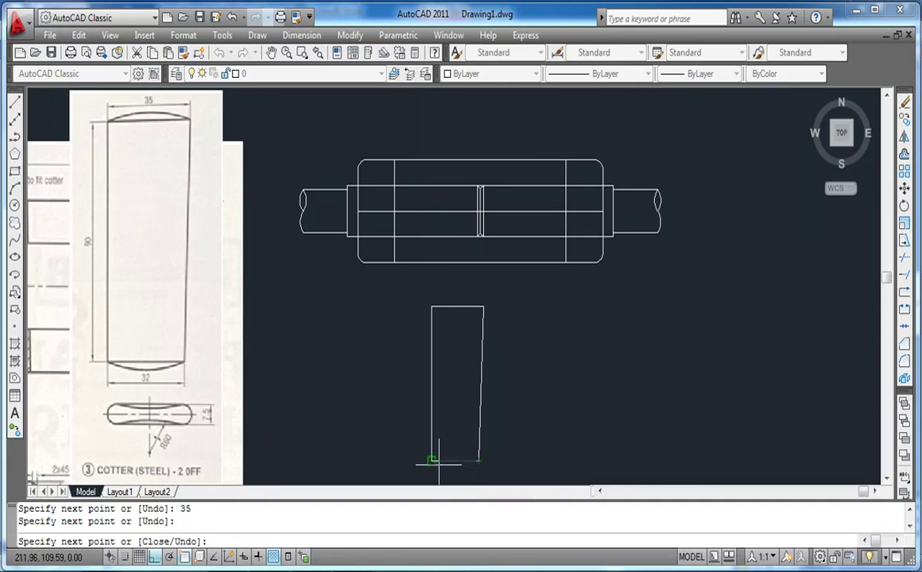
key("Return")
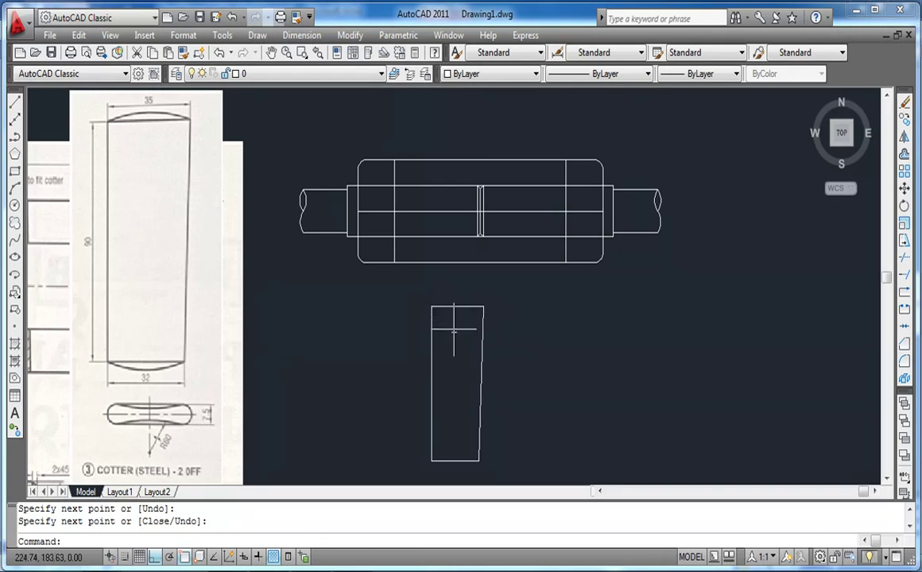
- Draw a three-point arc through the cotter's two upper corners, bulging above the top edge and ending outside the tapered side
left_click(886, 478)
left_click(887, 479)
left_click(887, 478)
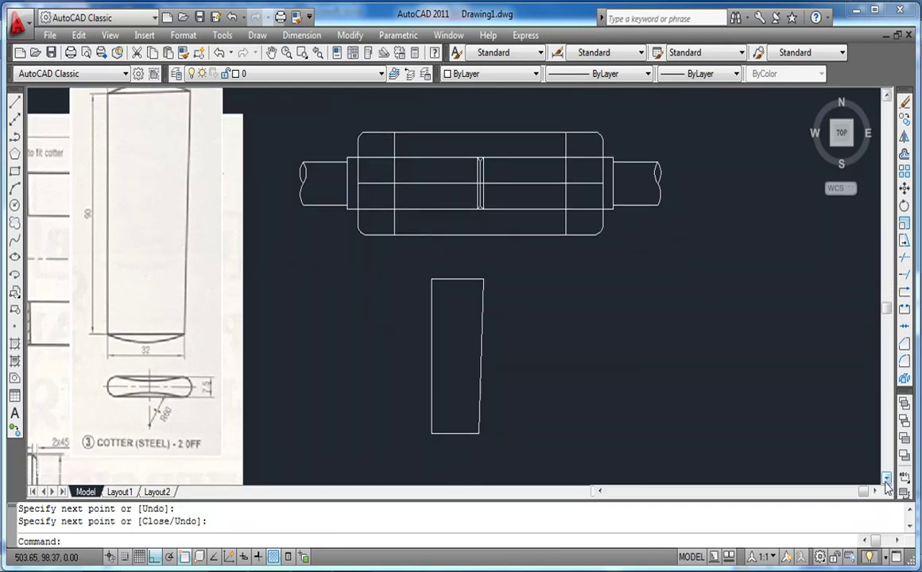
left_click(17, 192)
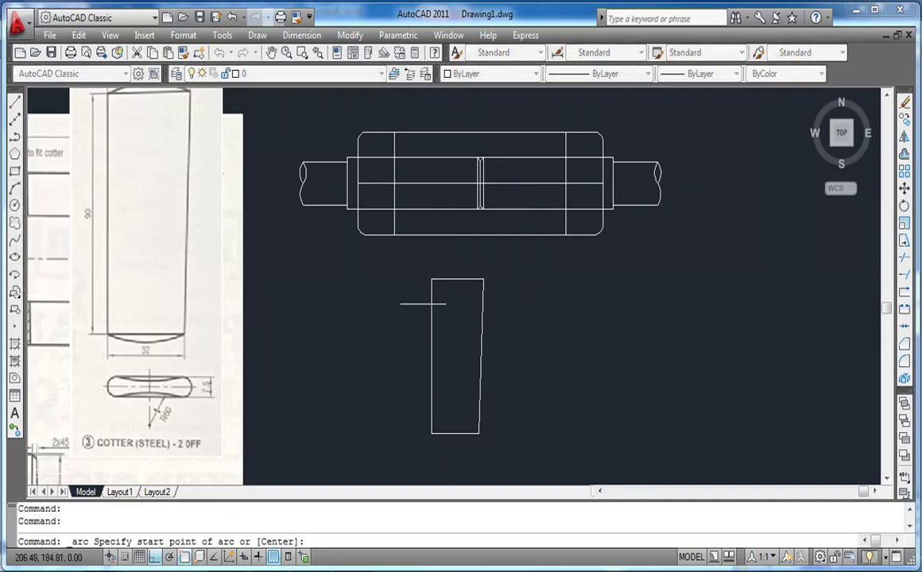
left_click(432, 279)
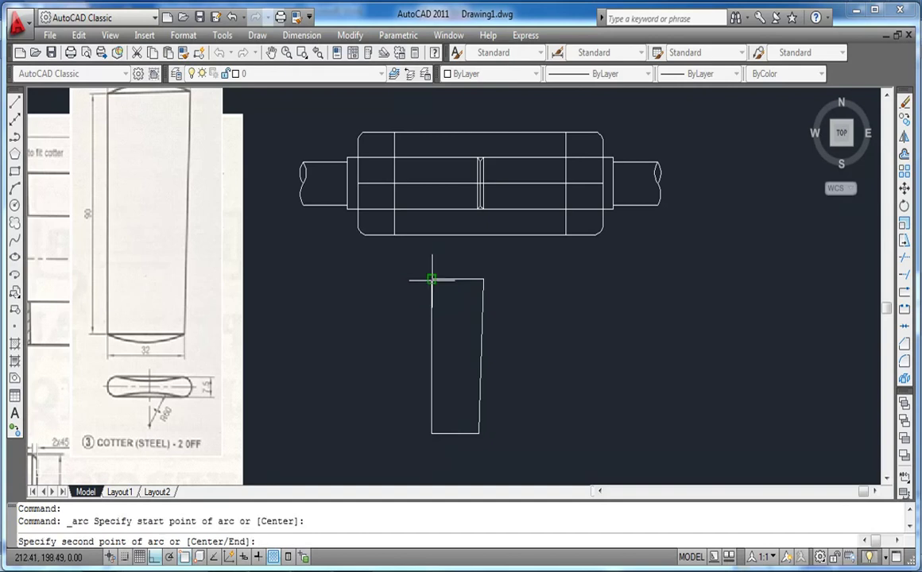
left_click(483, 278)
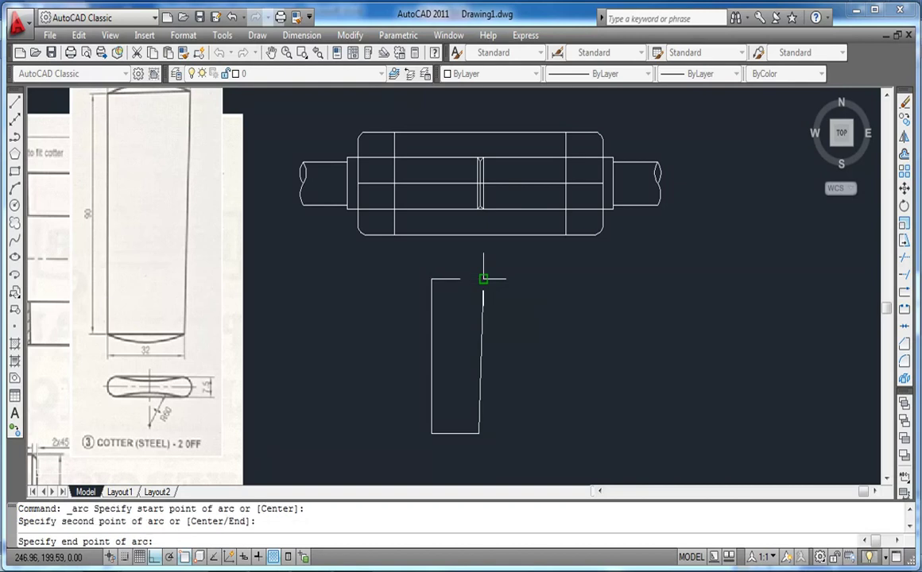
left_click(514, 329)
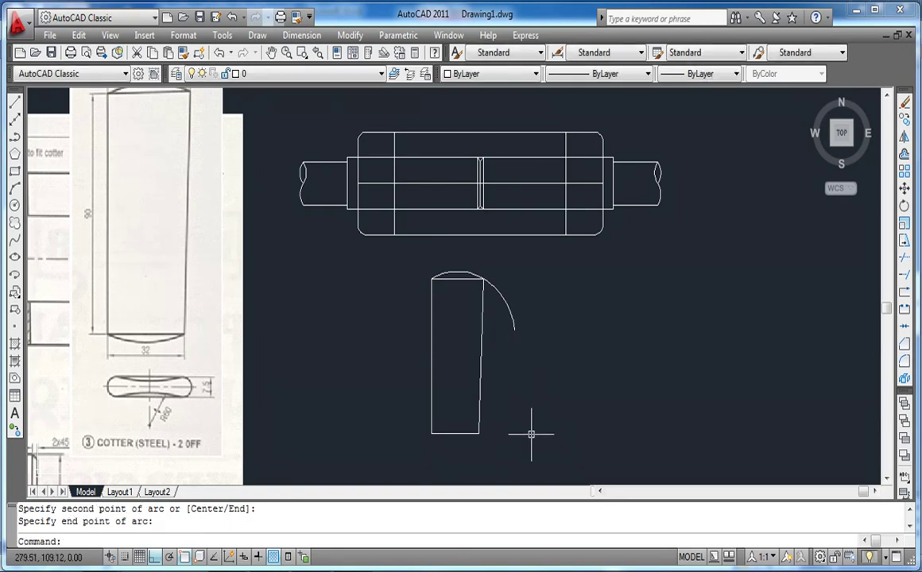
- Draw a three-point arc through the cotter's two lower corners, bulging below the bottom edge and ending outside the tapered side
key("Return")
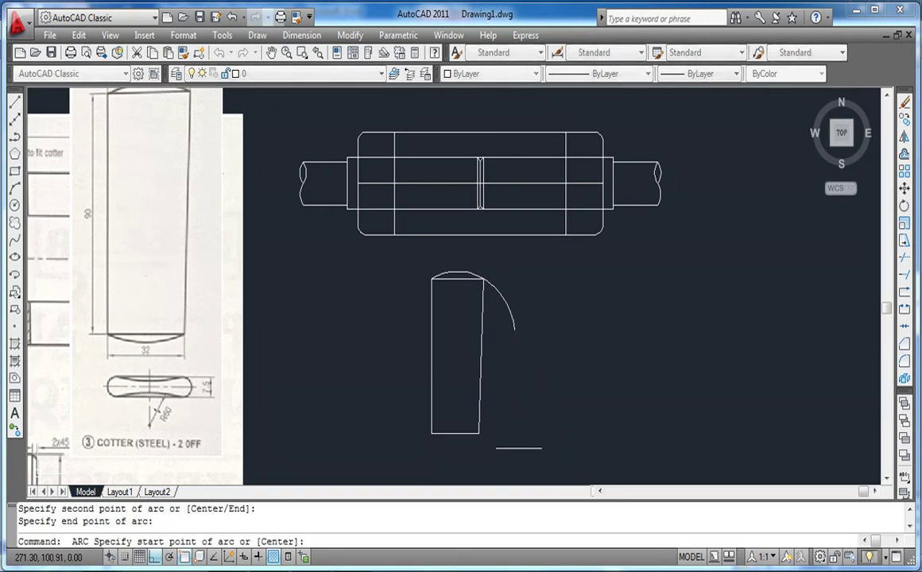
left_click(430, 434)
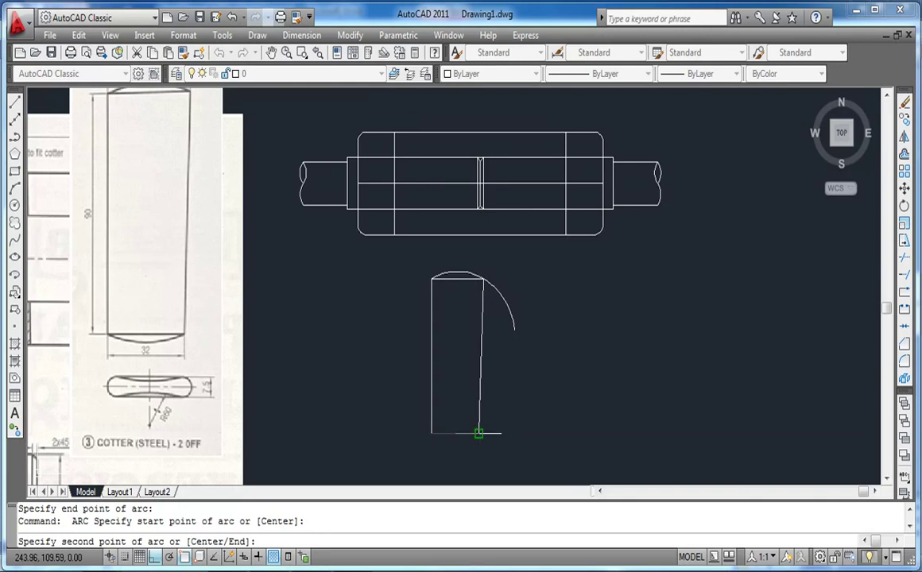
left_click(478, 434)
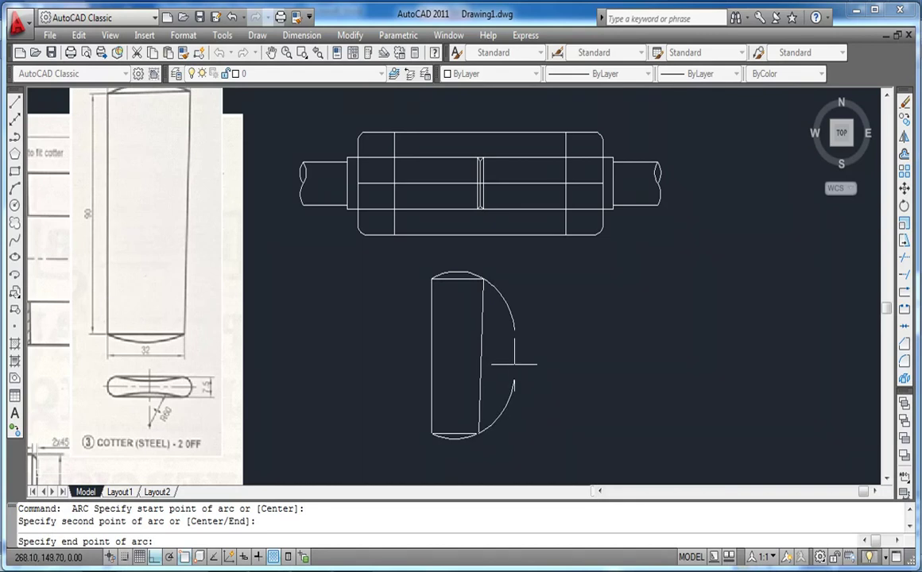
left_click(514, 365)
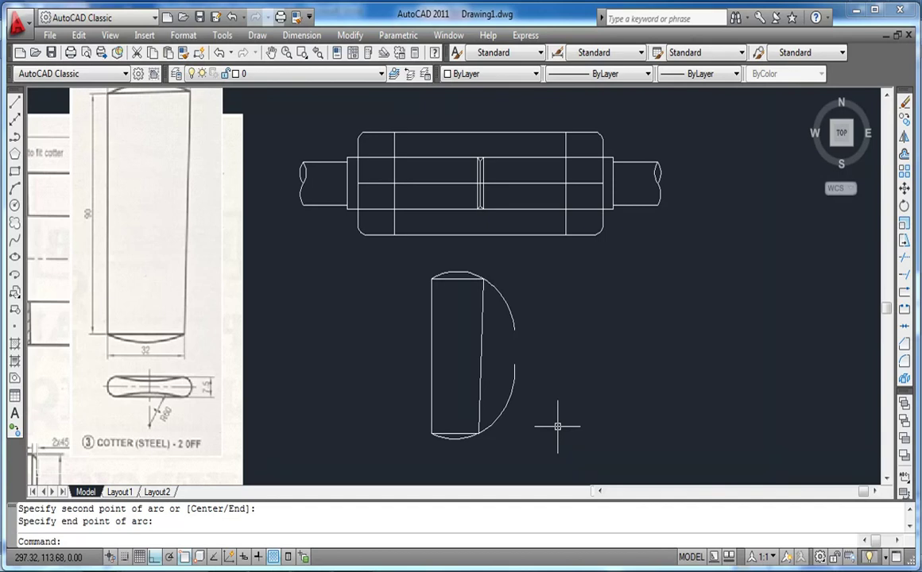
- Trim the excess of both end arcs that extends beyond the cotter's tapered side
type("tr")
key("Return")
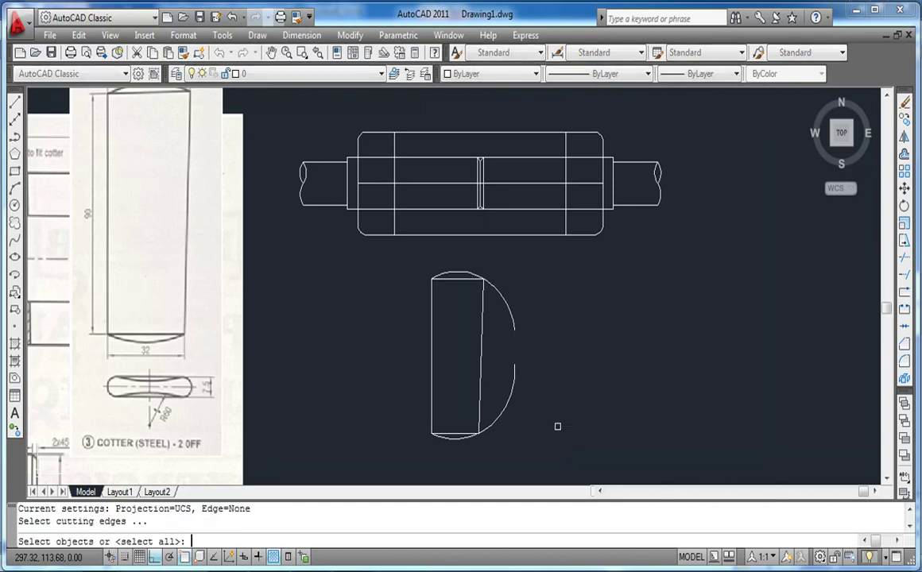
key("Return")
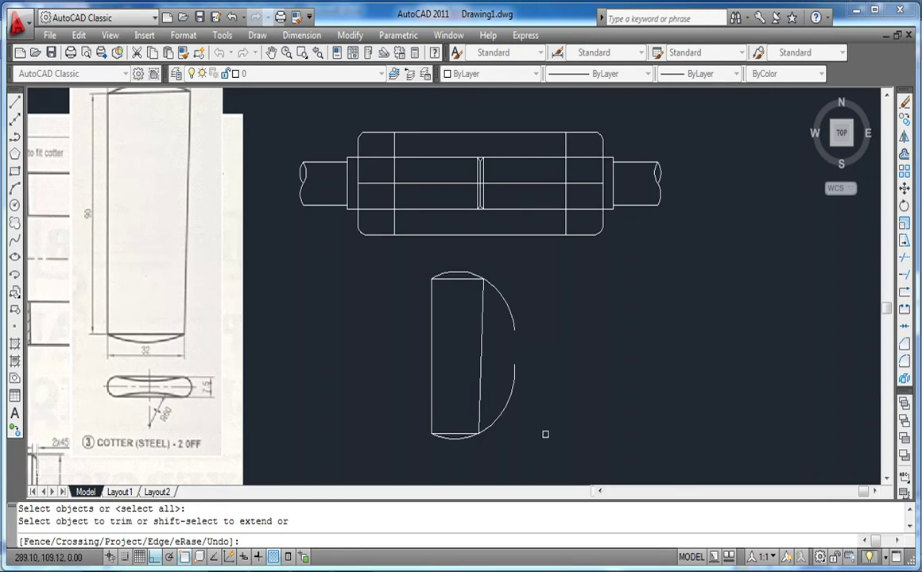
left_click(503, 412)
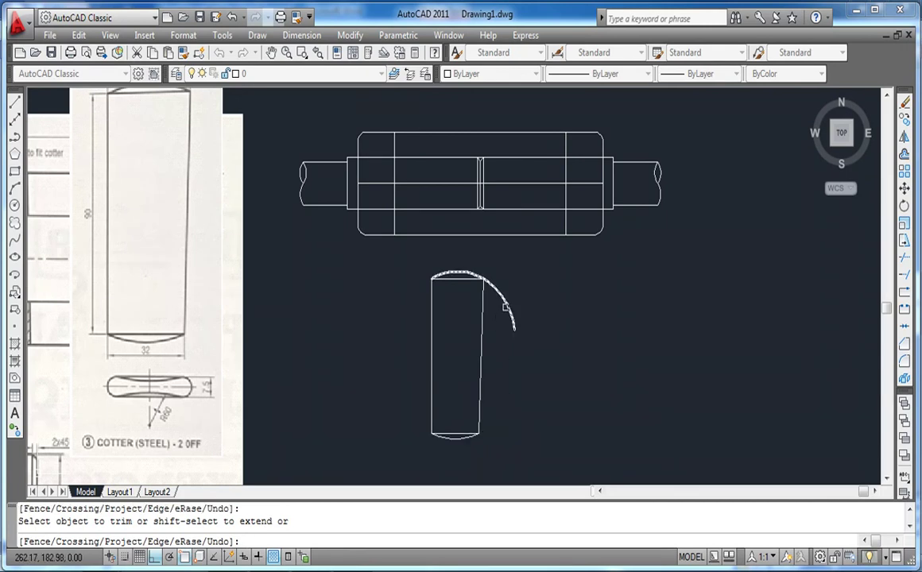
left_click(506, 305)
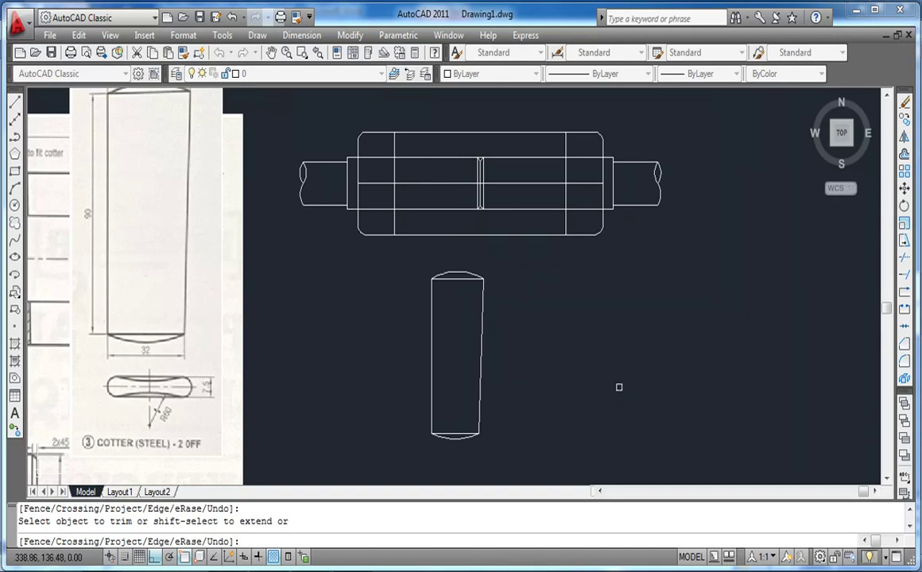
key("Return")
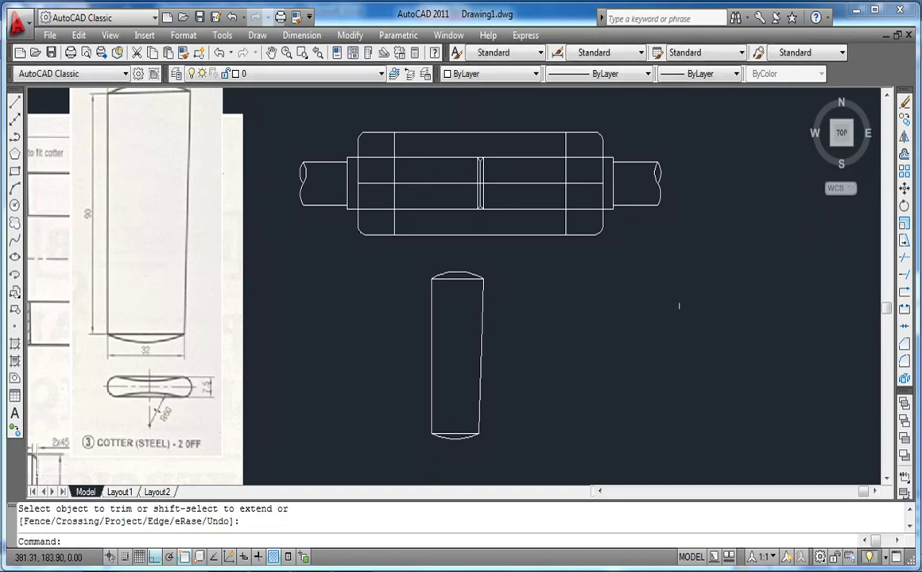
- Mirror the whole cotter about a vertical line beyond its tapered side, keeping the original
left_click(408, 256)
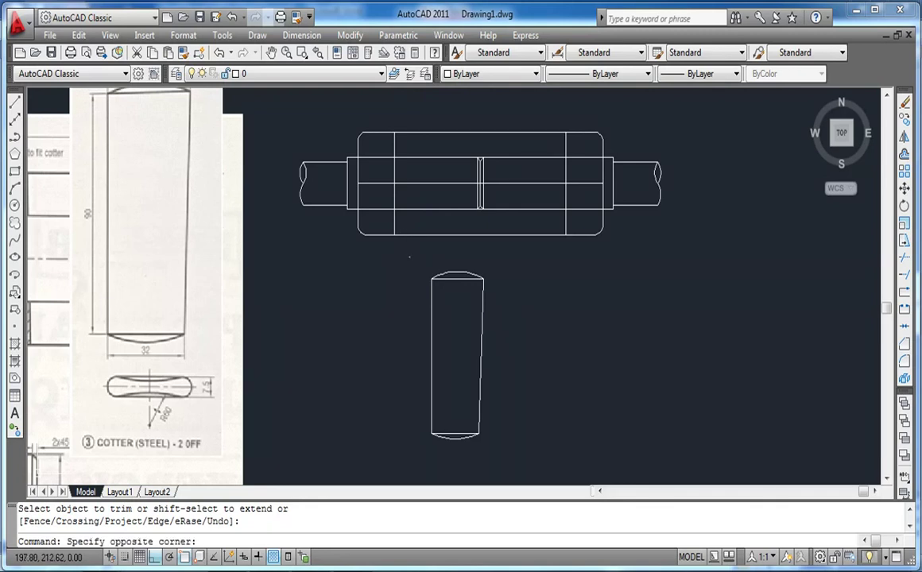
left_click(524, 444)
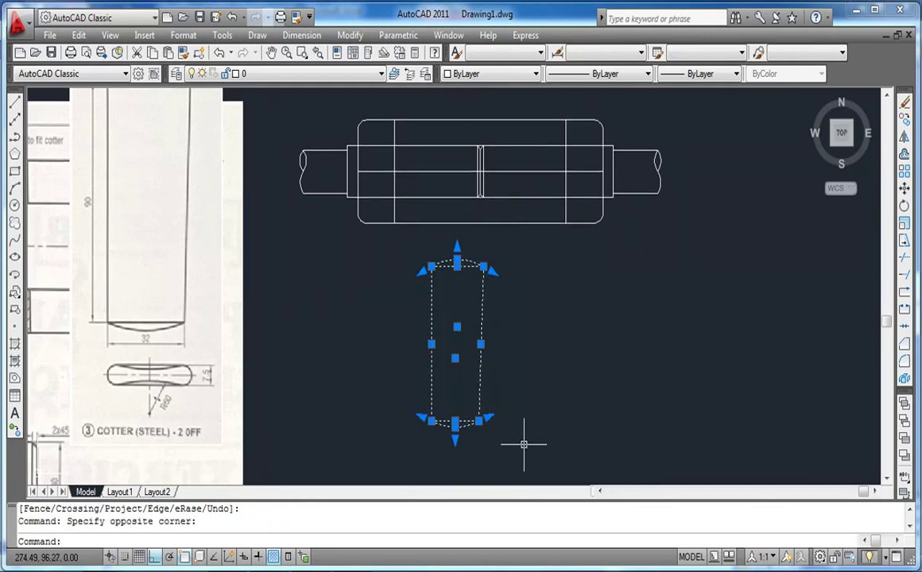
left_click(903, 138)
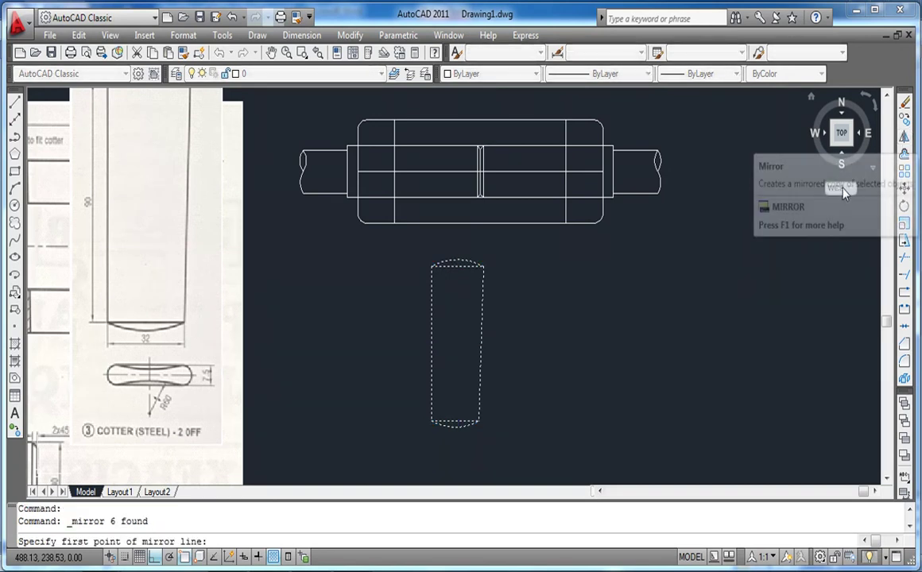
left_click(522, 244)
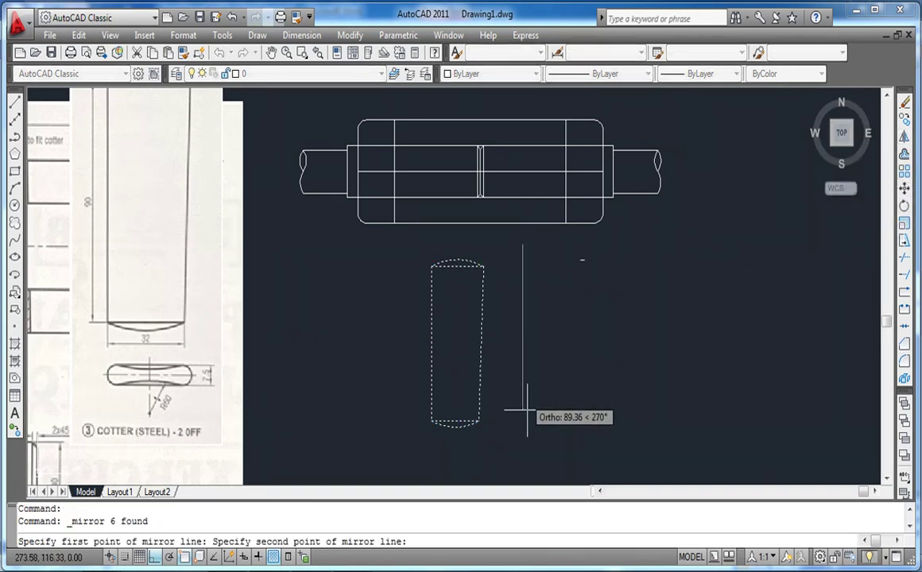
left_click(522, 458)
key("Return")
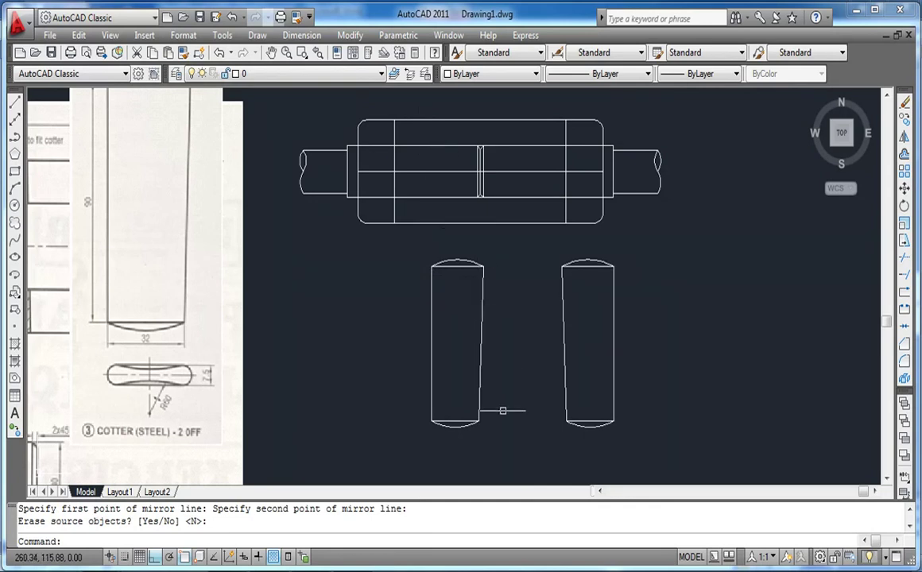
- Move the original cotter from its straight edge's midpoint to the midpoint of the sleeve's left inner vertical line
left_click(509, 450)
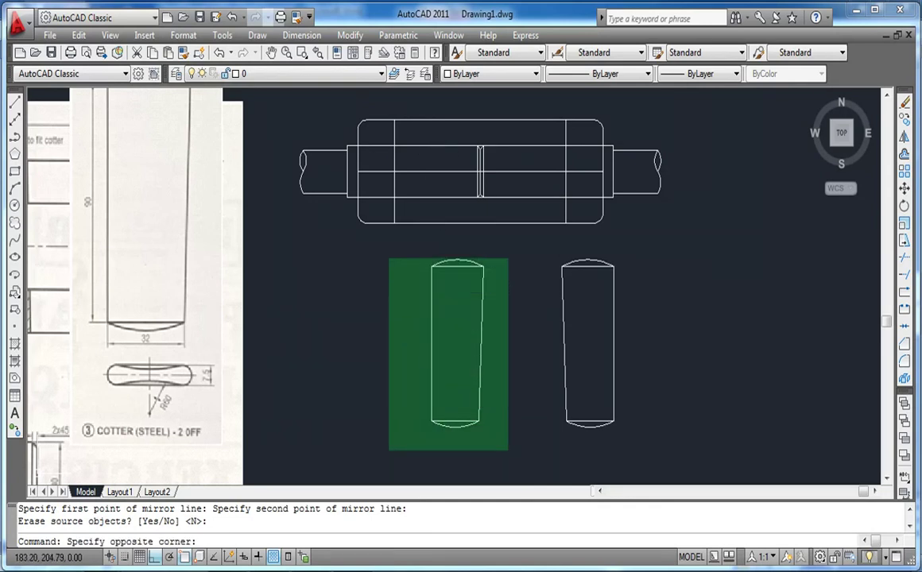
left_click(388, 250)
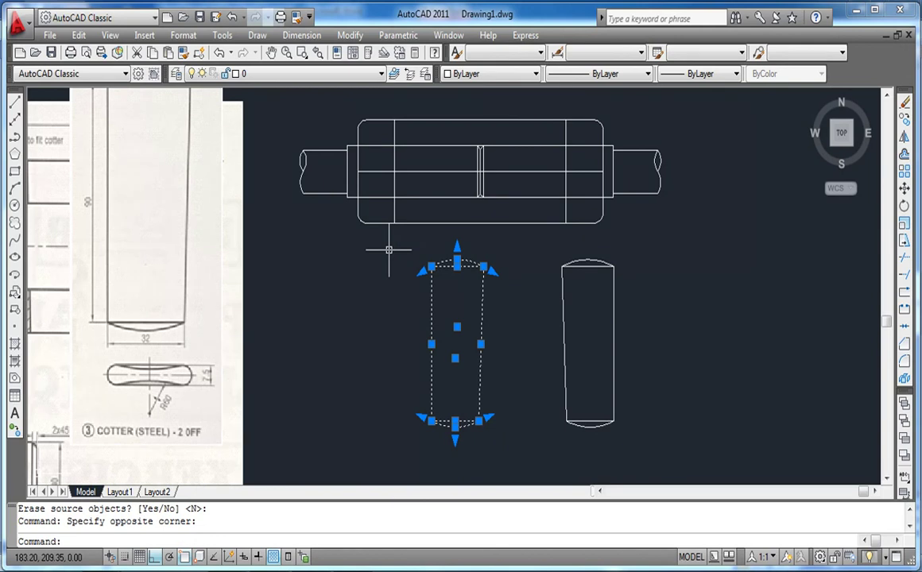
type("m")
key("Return")
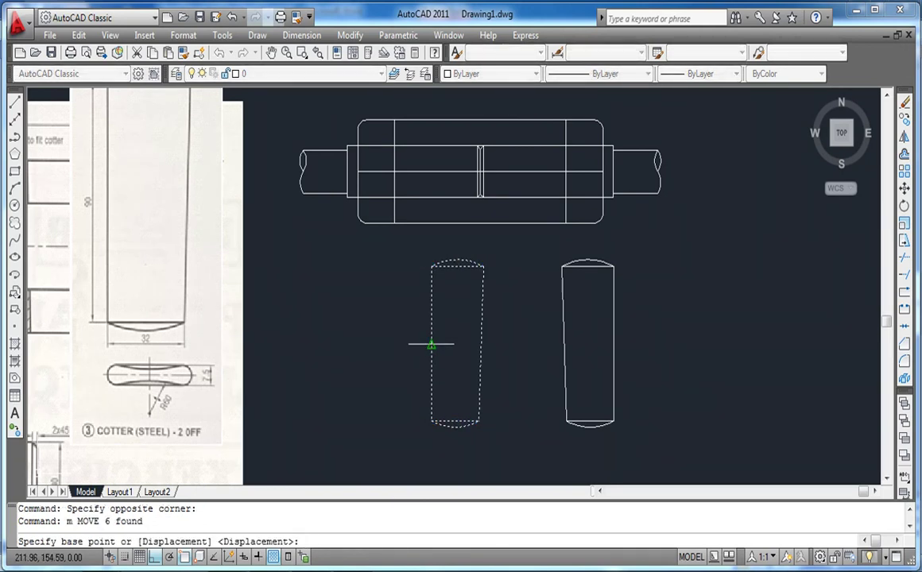
left_click(430, 344)
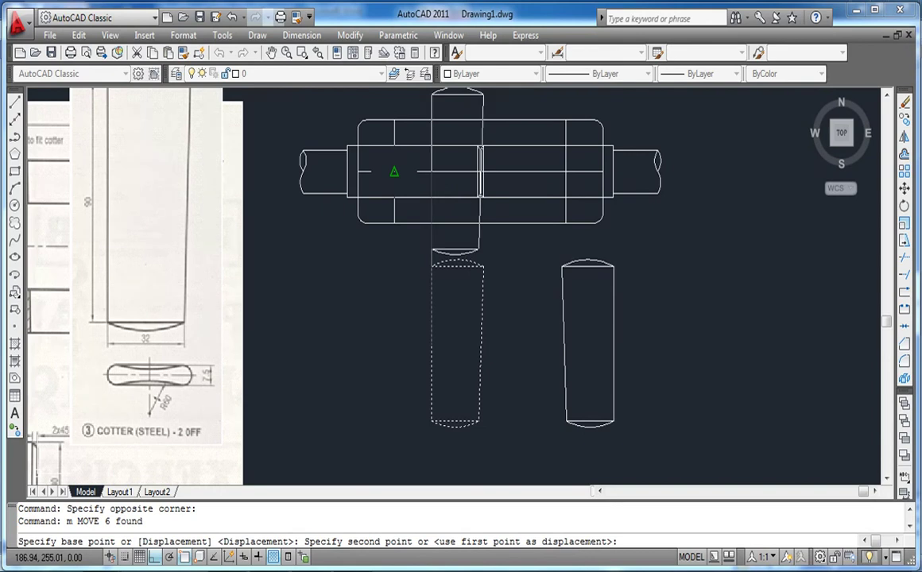
left_click(394, 171)
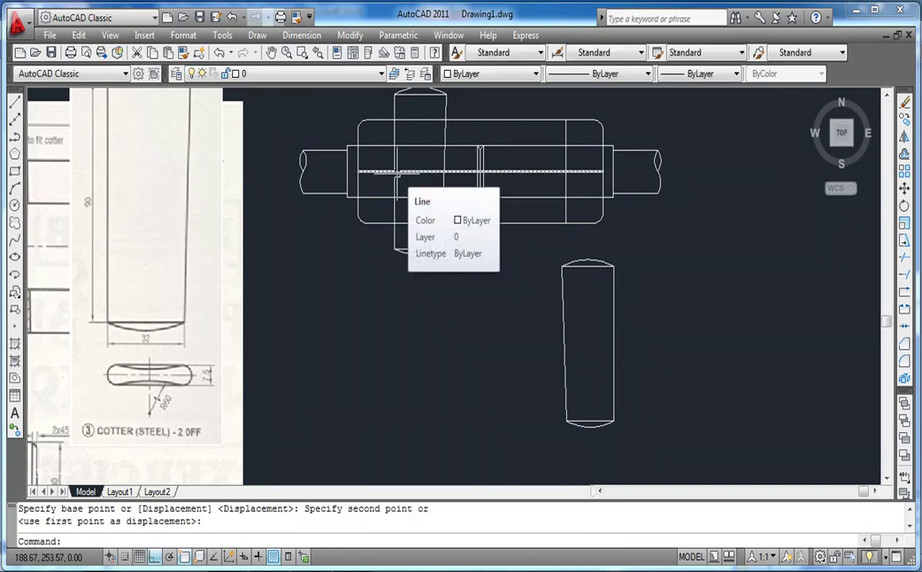
- Move the mirrored cotter from its straight edge's midpoint to the midpoint of the sleeve's right inner vertical line
left_click(628, 451)
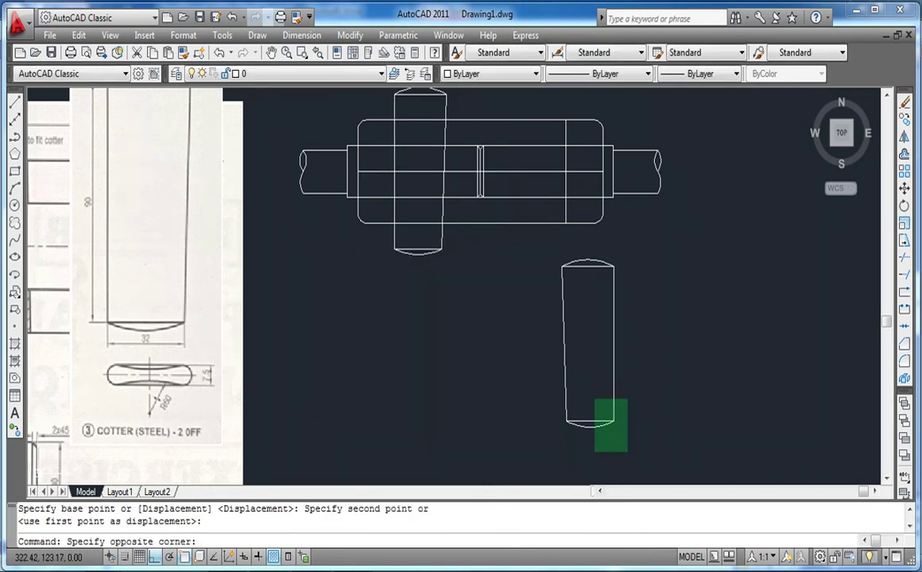
left_click(544, 240)
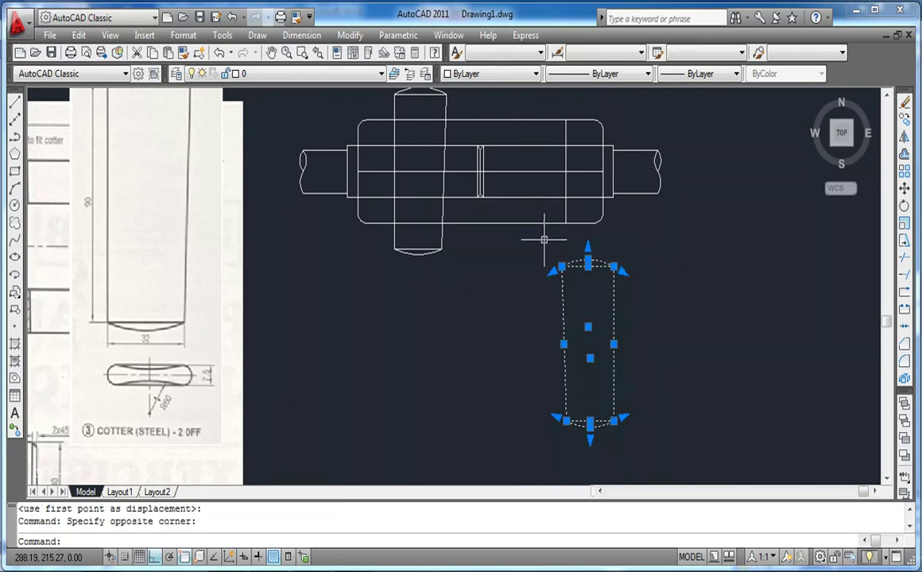
type("m")
key("Return")
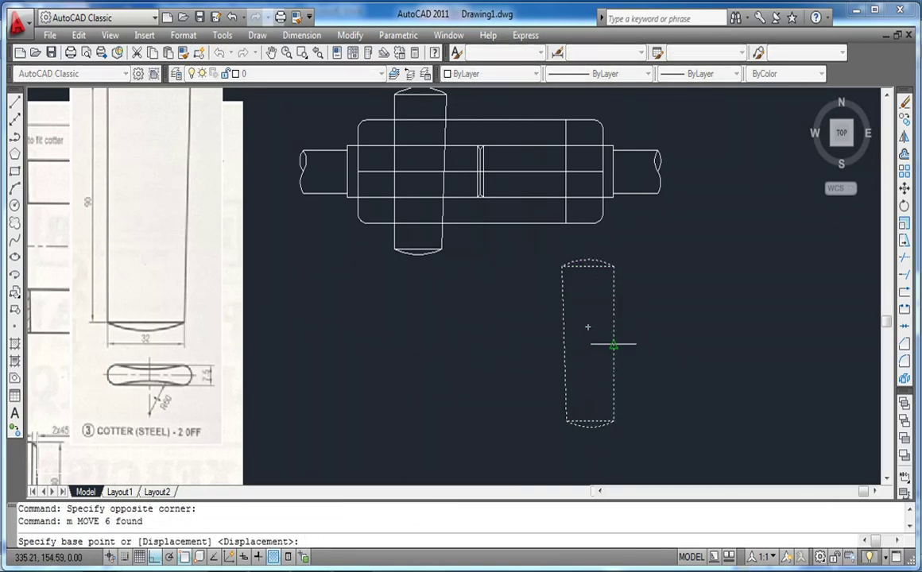
left_click(614, 344)
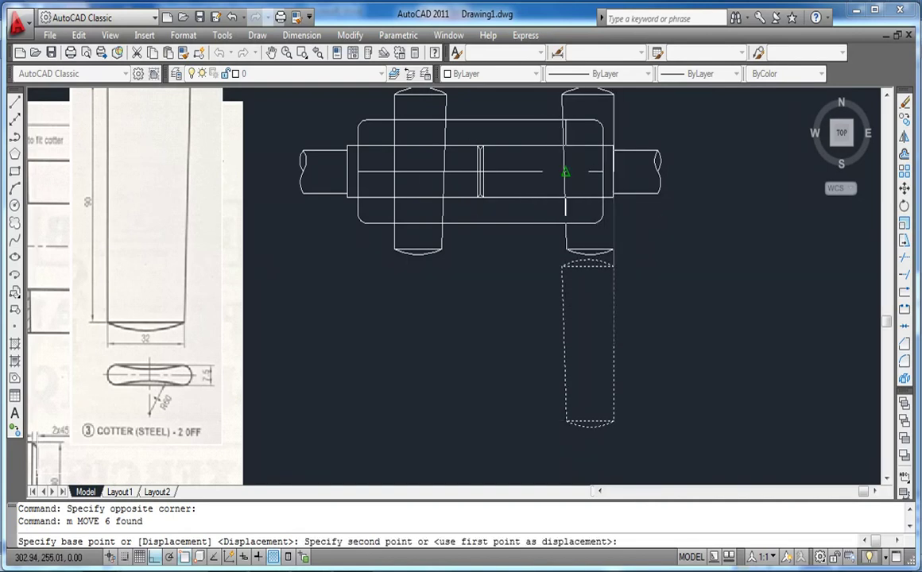
left_click(565, 172)
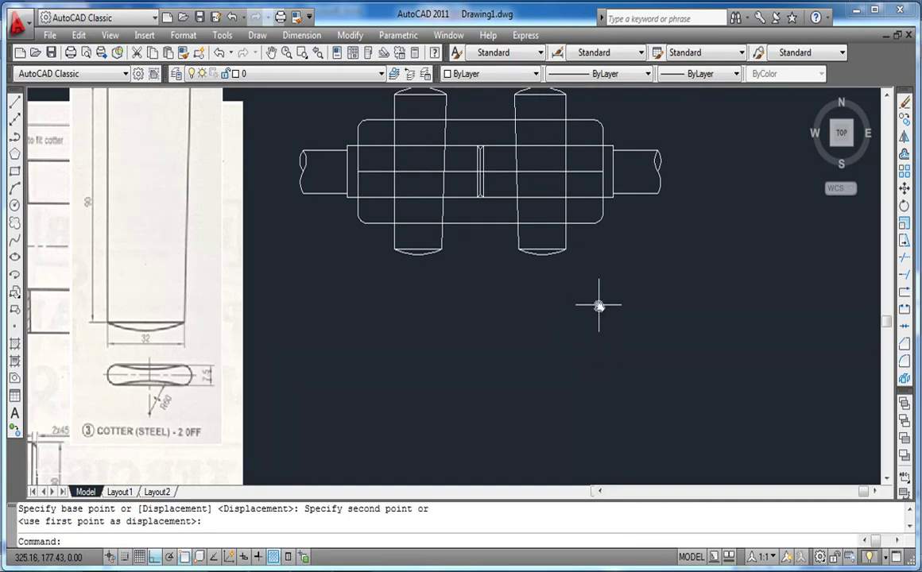
- Trim the sleeve's outline and the rod edges where they cross the interior of the left cotter
middle_click_drag(598, 306, 594, 366)
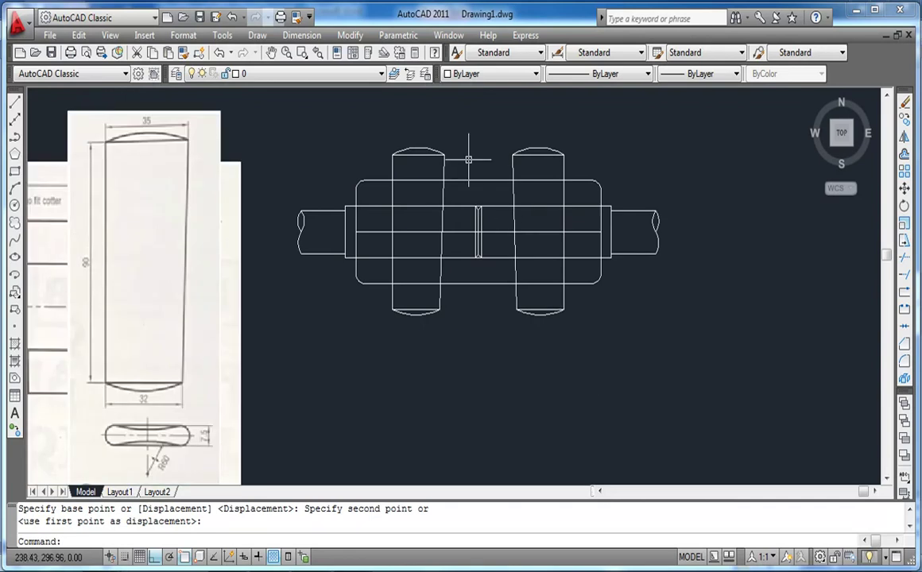
scroll(468, 160, "up", 1)
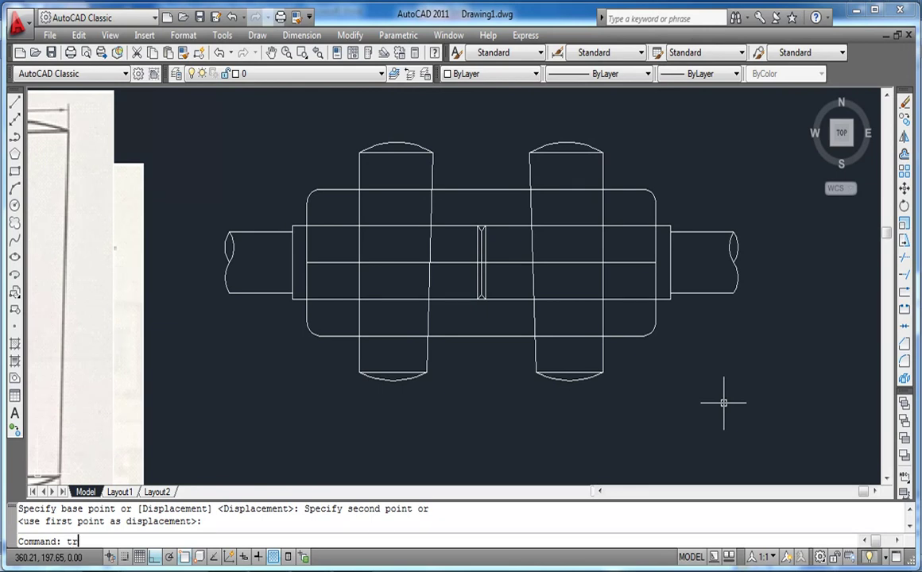
key("Return")
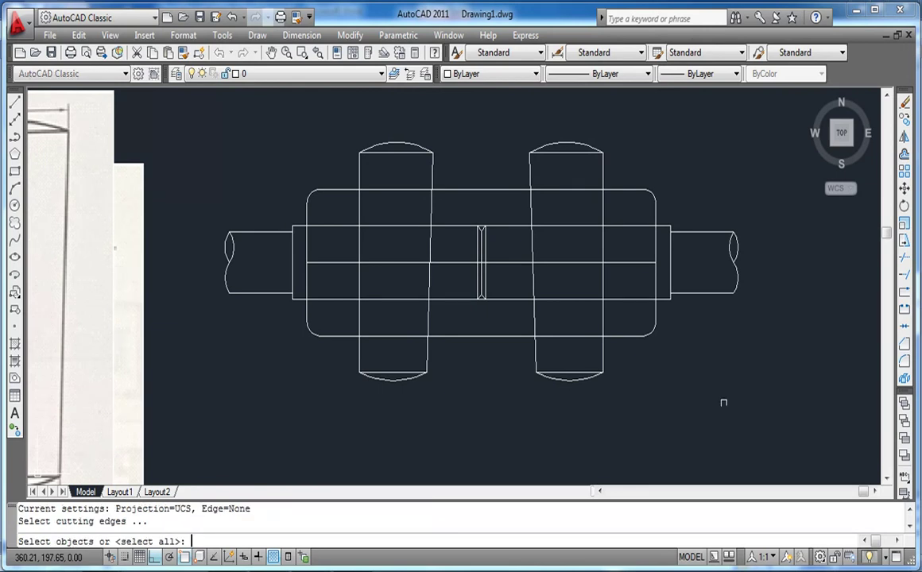
key("Return")
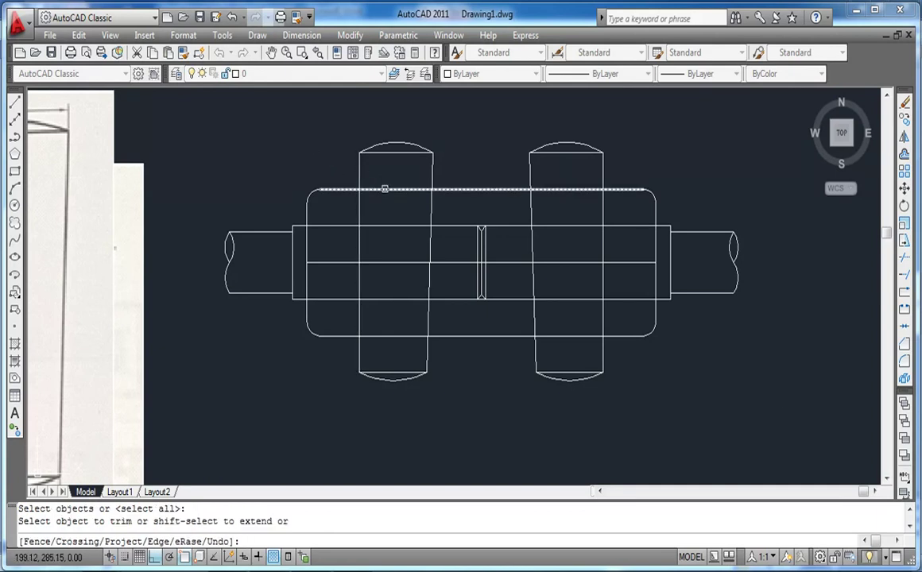
left_click(384, 190)
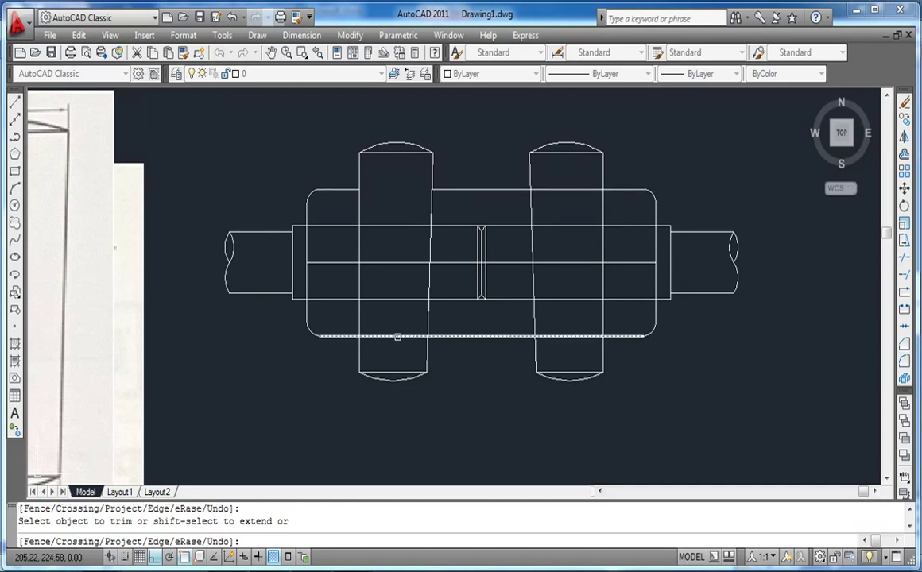
left_click(398, 337)
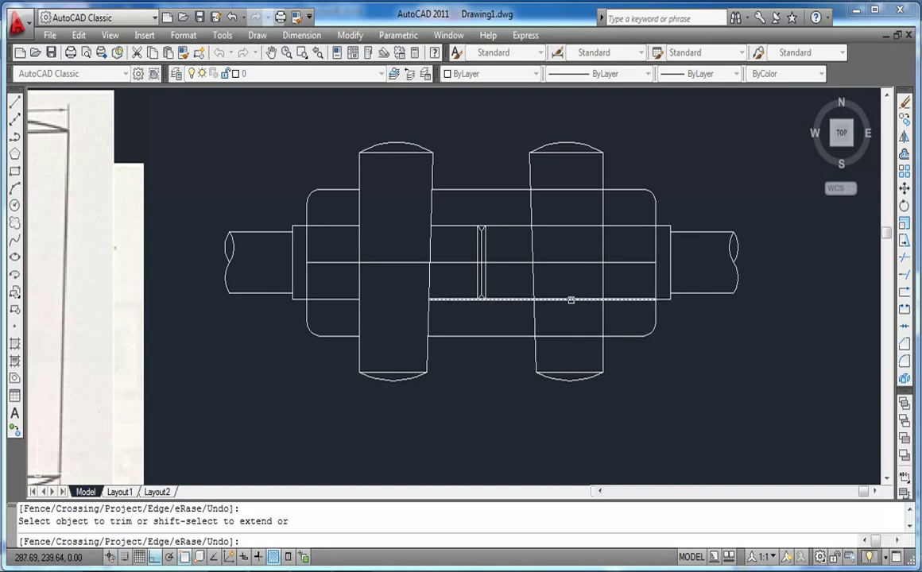
- Trim the sleeve's outline and the rod edges that pass through the interior of the right cotter
left_click(569, 227)
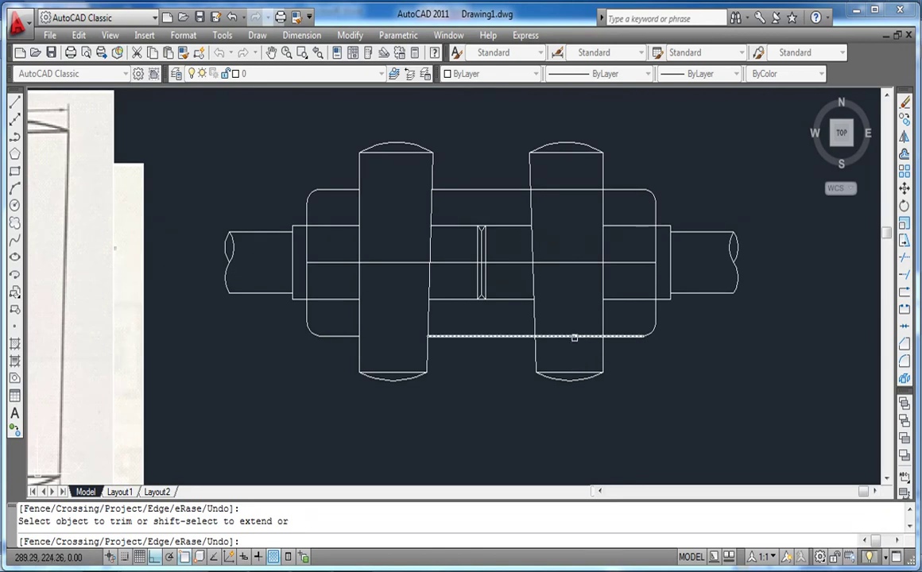
left_click(573, 337)
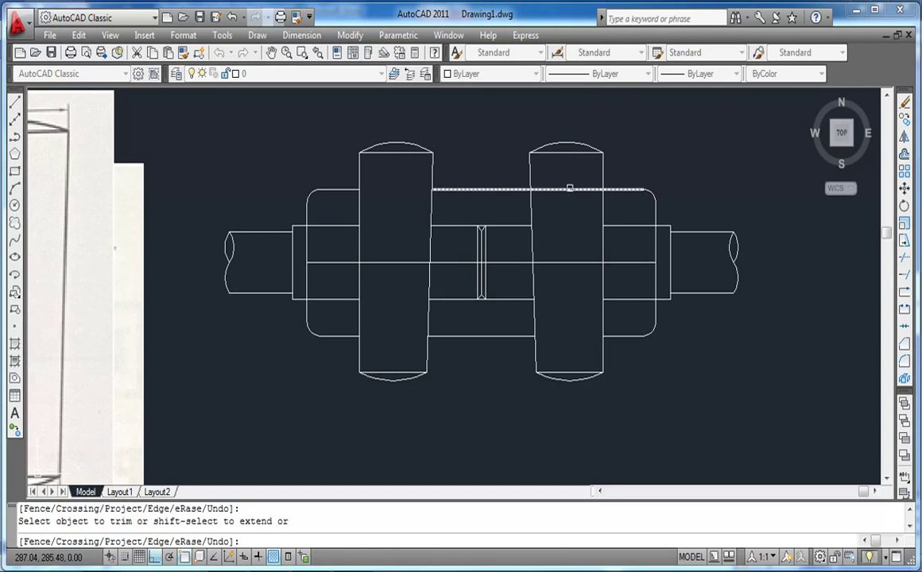
left_click(569, 191)
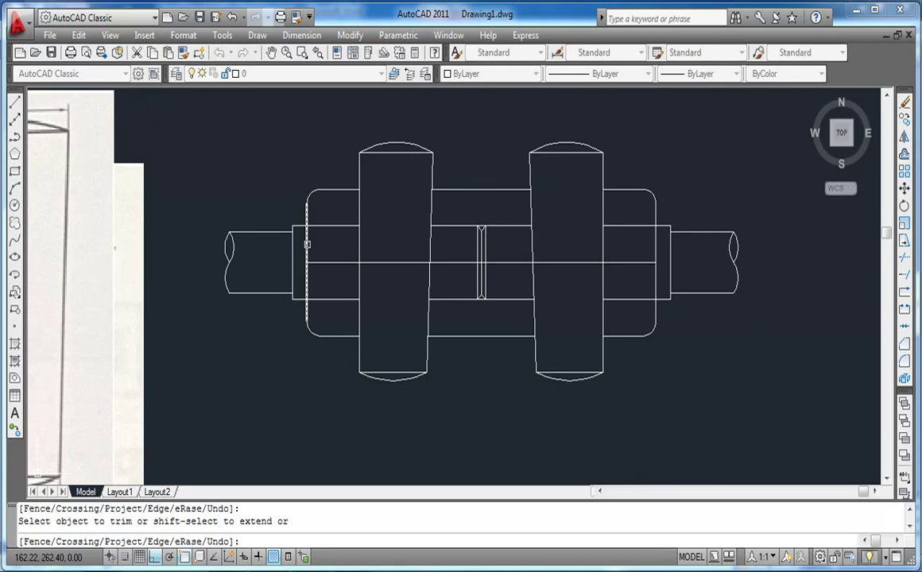
- Trim the sleeve's left and right end lines between the upper and lower edges of the rod ends
left_click(307, 244)
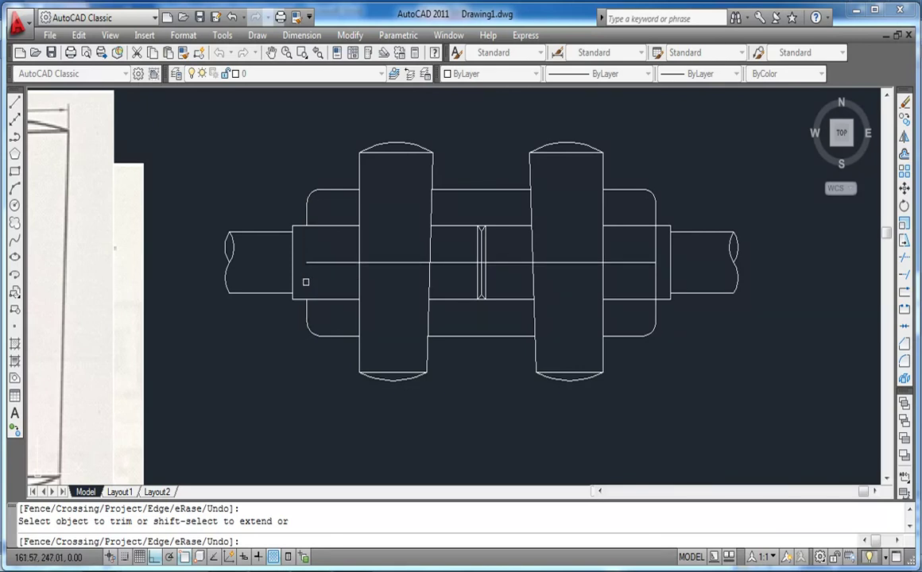
left_click(655, 280)
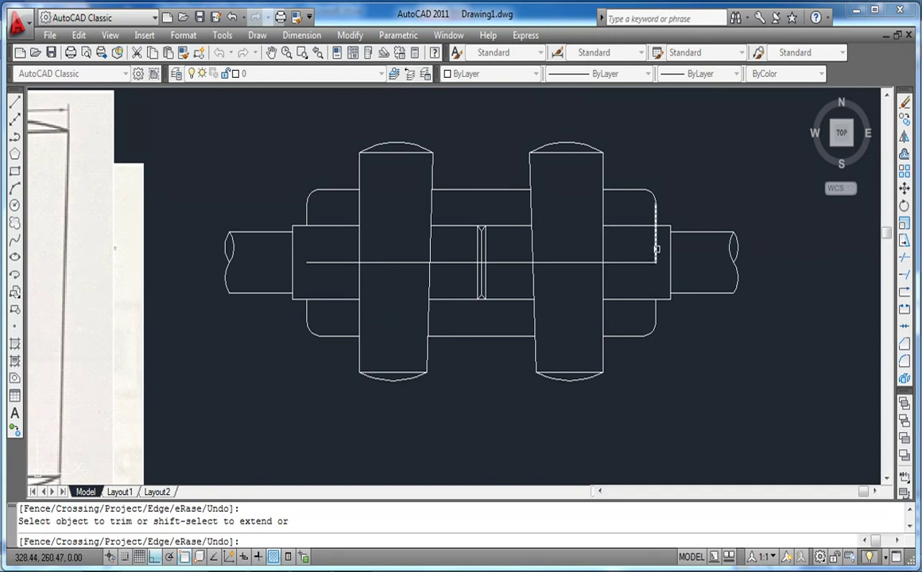
left_click(656, 249)
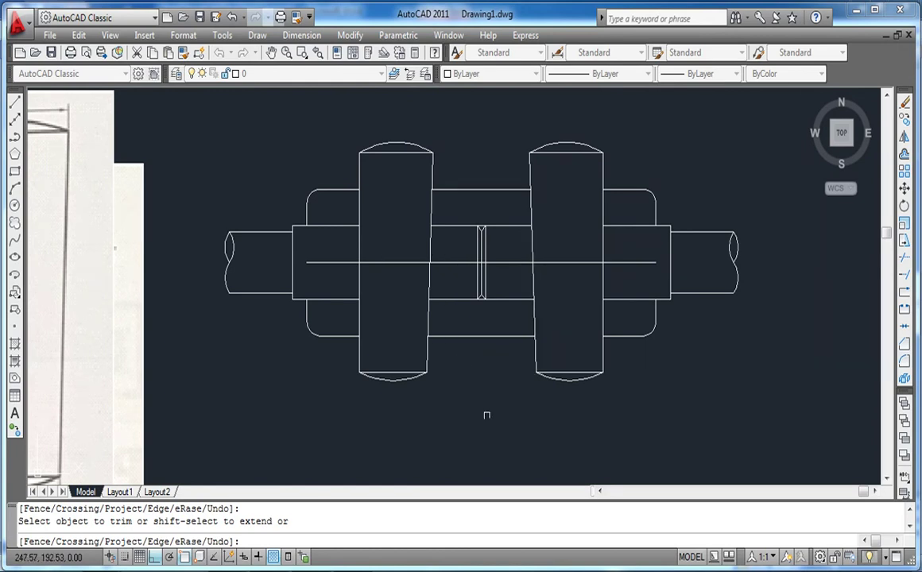
key("Return")
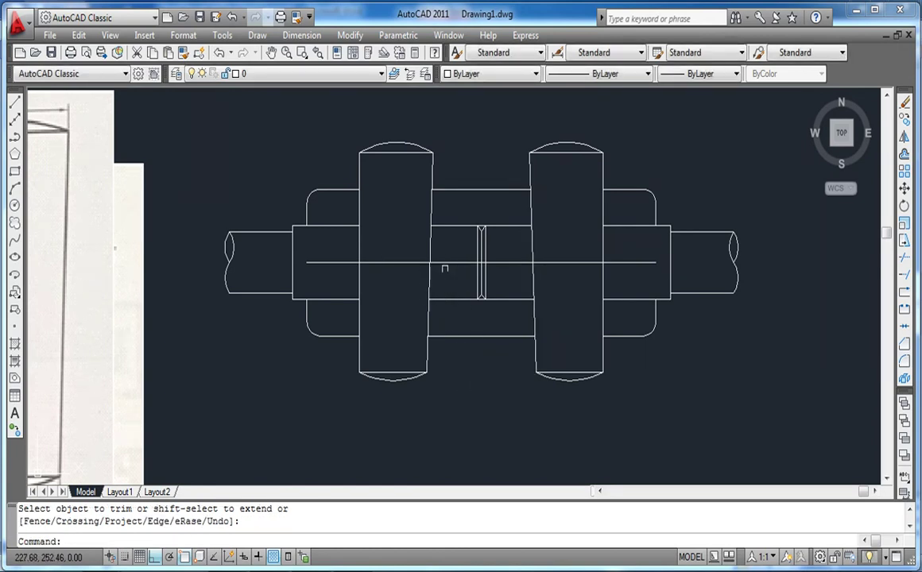
- Stretch the horizontal centre line at both ends so that it extends past the break curves of the two rod ends
left_click(448, 262)
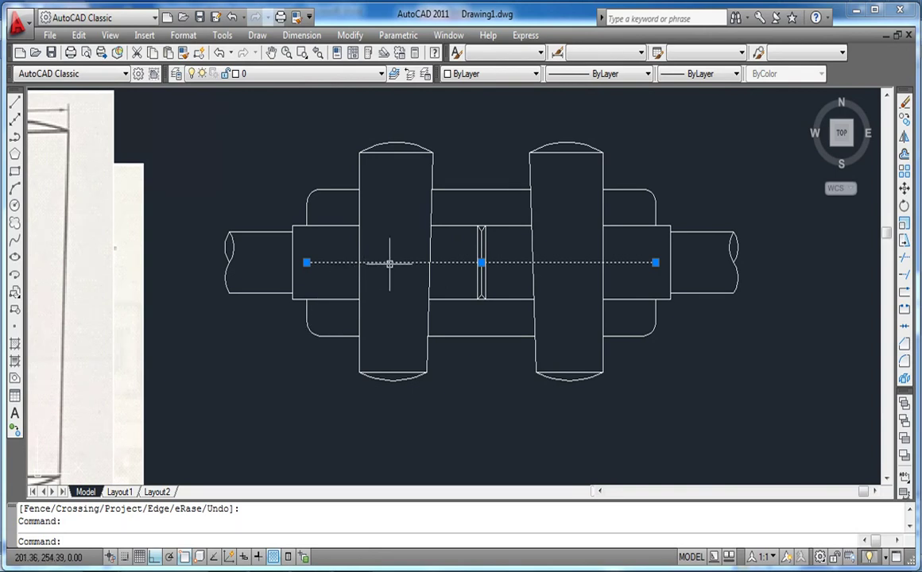
key("Escape")
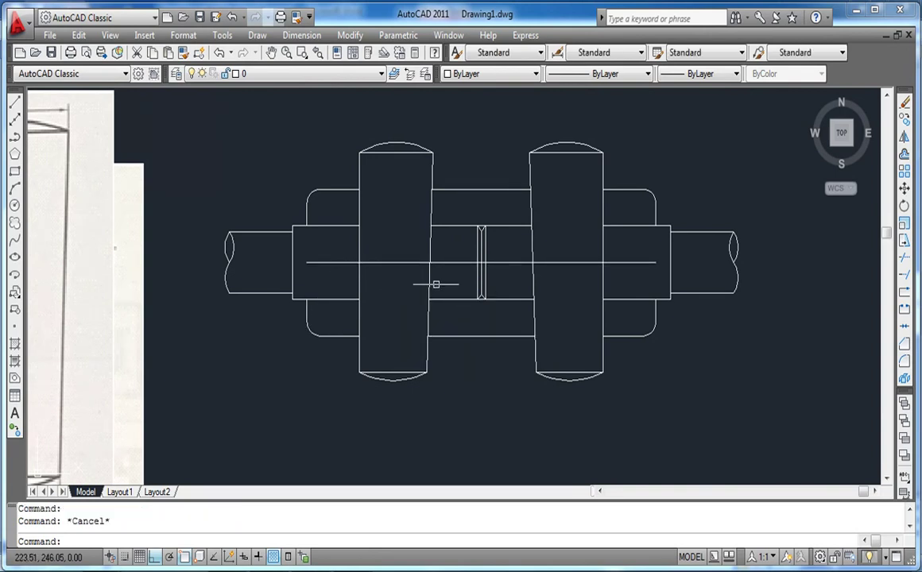
left_click(400, 262)
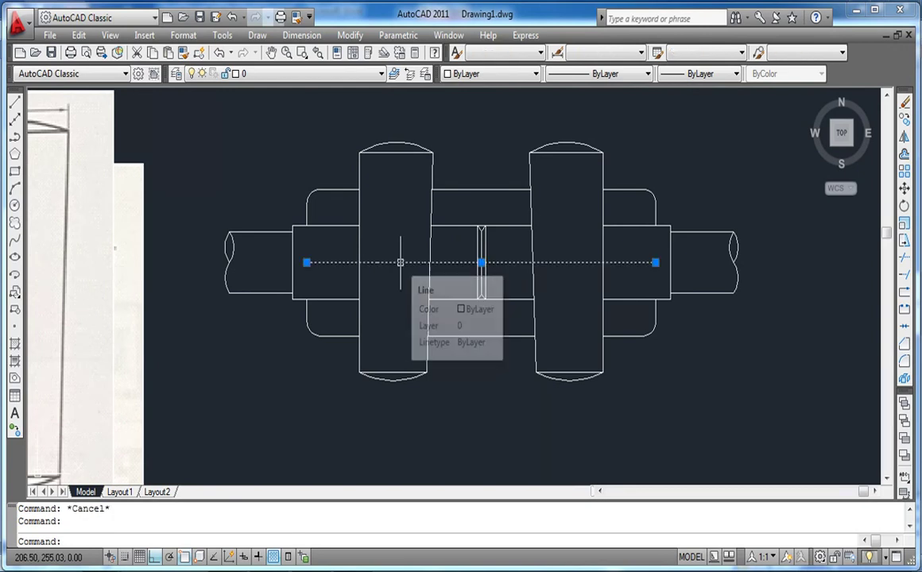
left_click(306, 262)
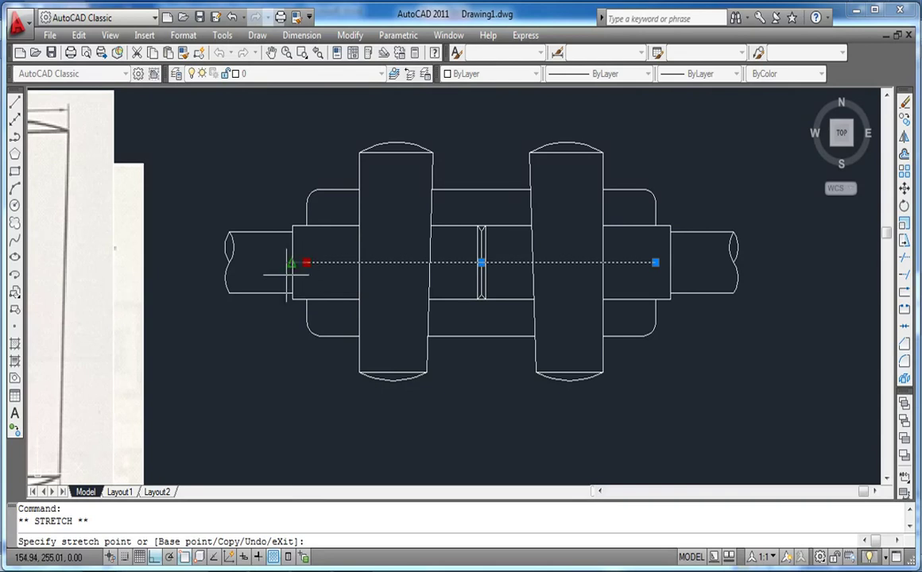
left_click(201, 263)
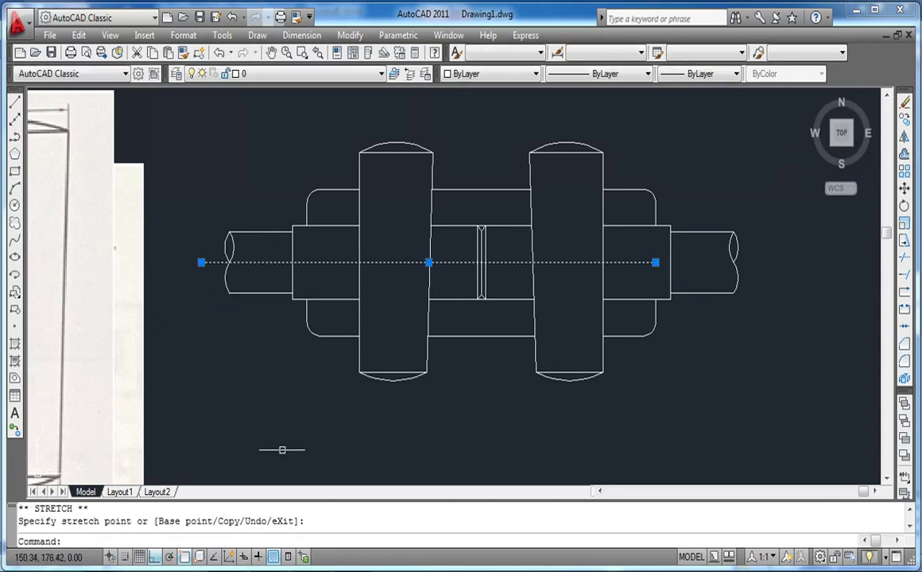
left_click(654, 262)
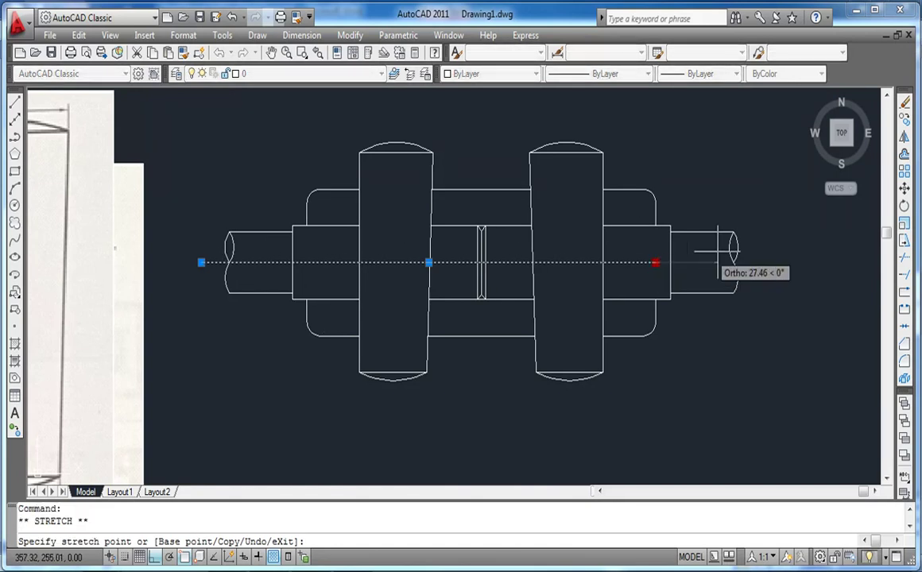
left_click(768, 262)
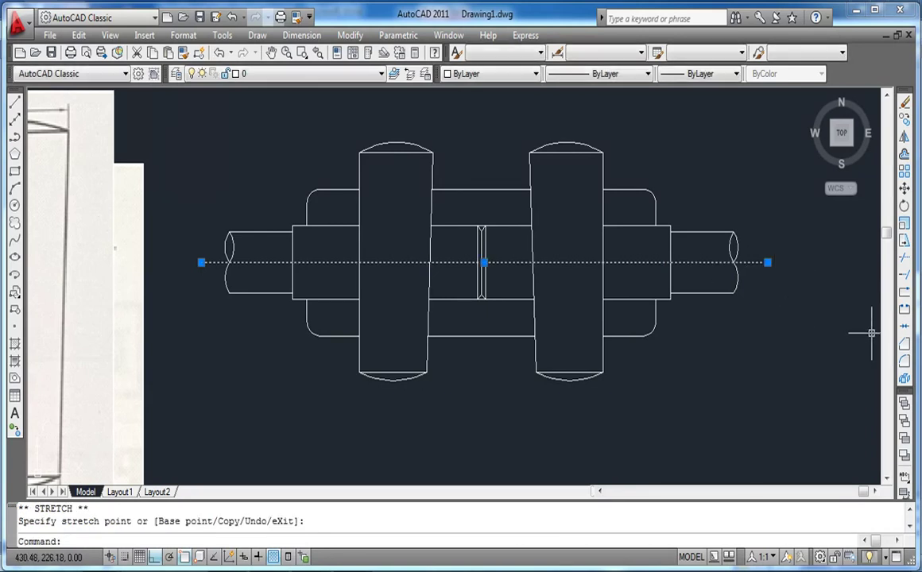
key("Escape")
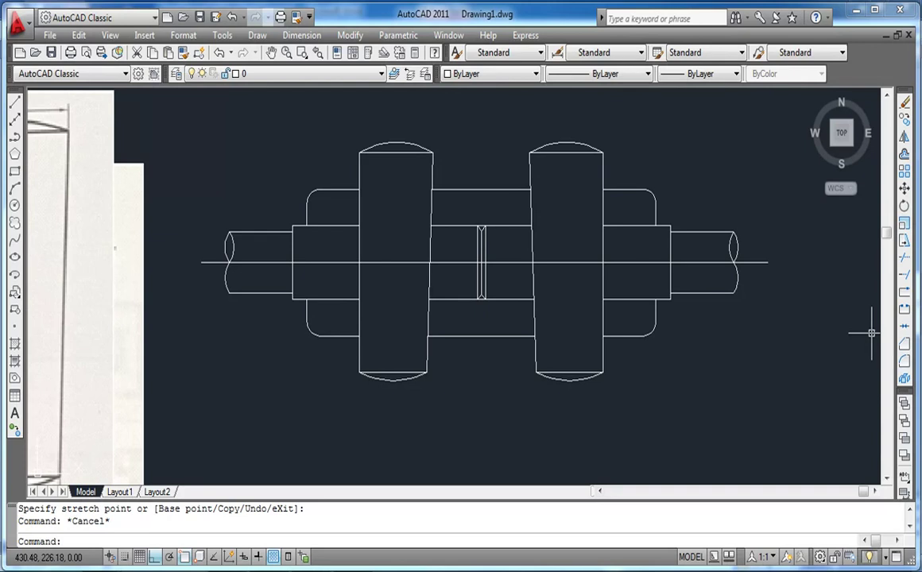
- Examine the centre line style in the sleeve reference drawing and compare it with the assembled cotter joint
left_click(506, 263)
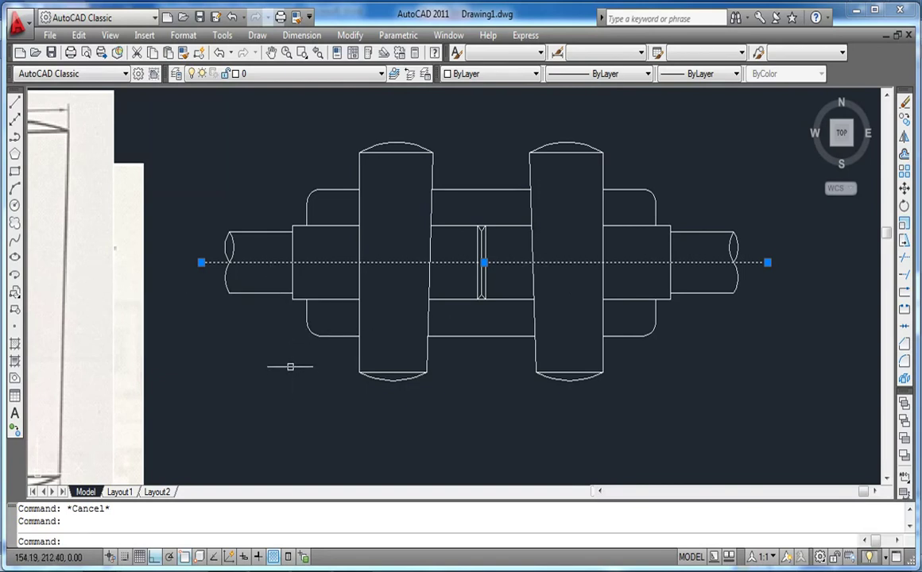
key("Escape")
scroll(555, 350, "down", 4)
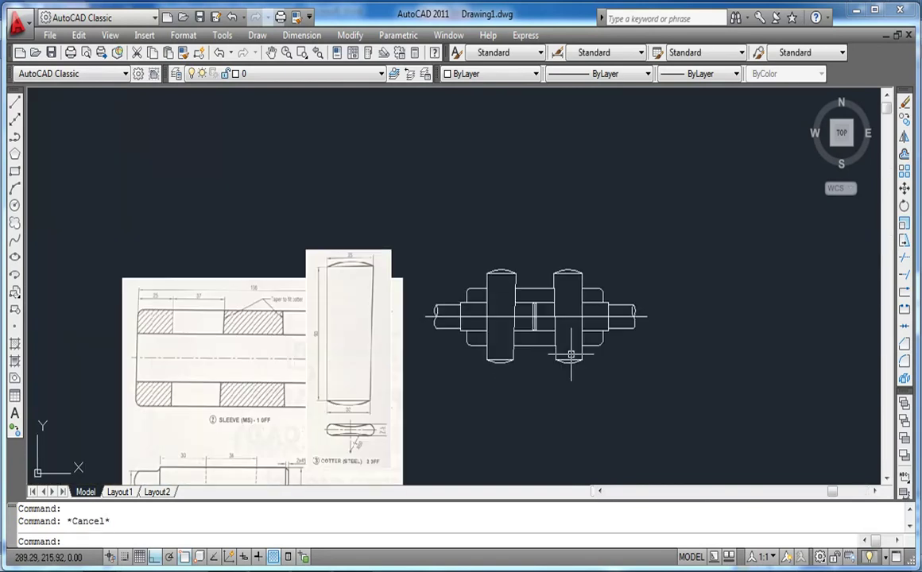
scroll(308, 374, "up", 4)
scroll(201, 341, "up", 2)
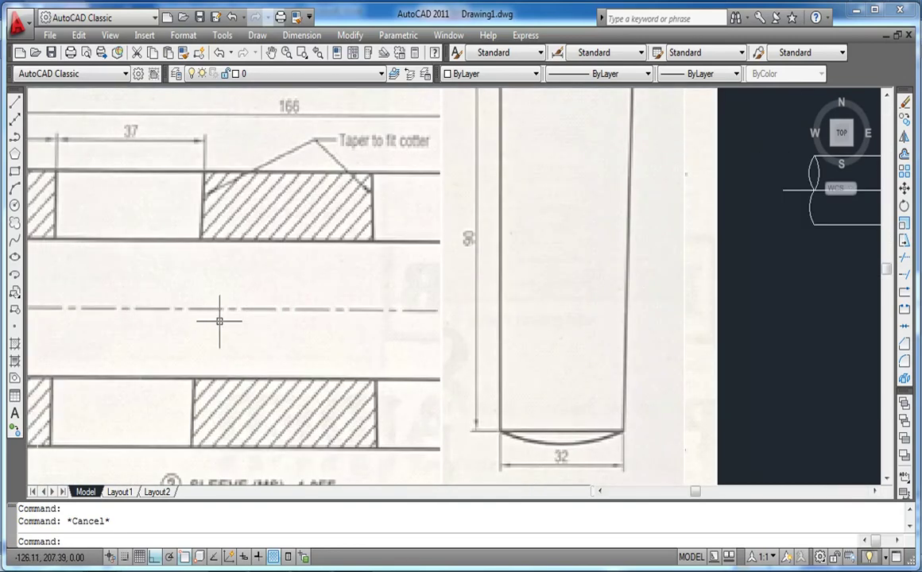
scroll(216, 319, "down", 4)
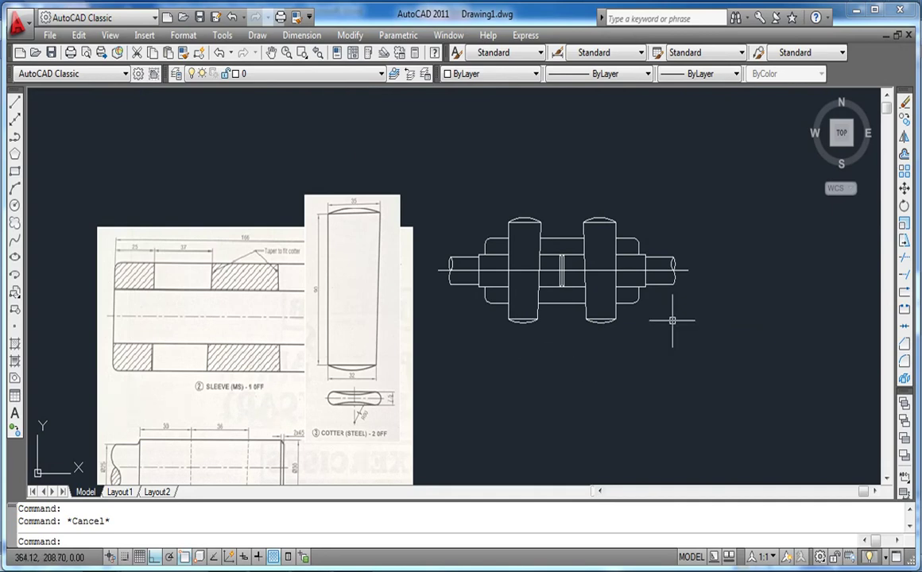
scroll(667, 318, "up", 3)
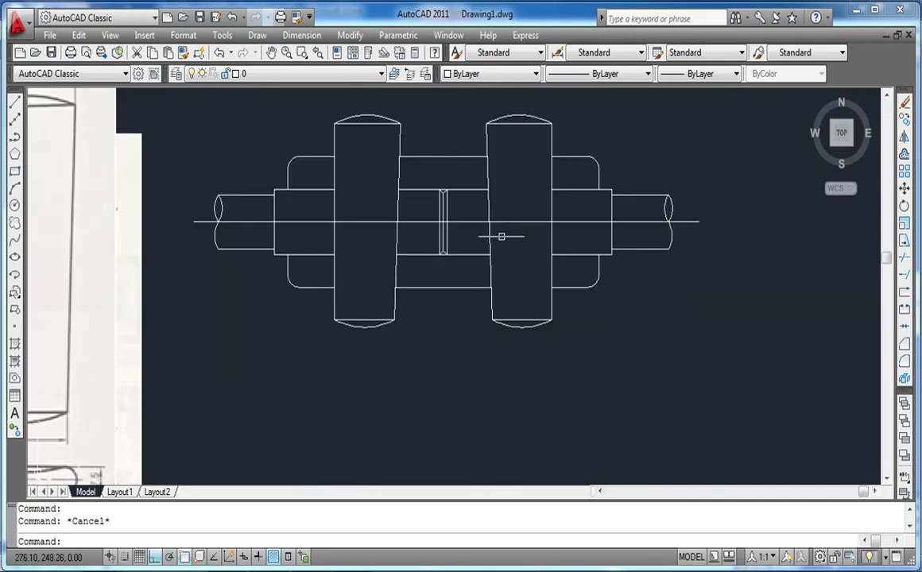
scroll(463, 145, "down", 2)
scroll(463, 145, "up", 2)
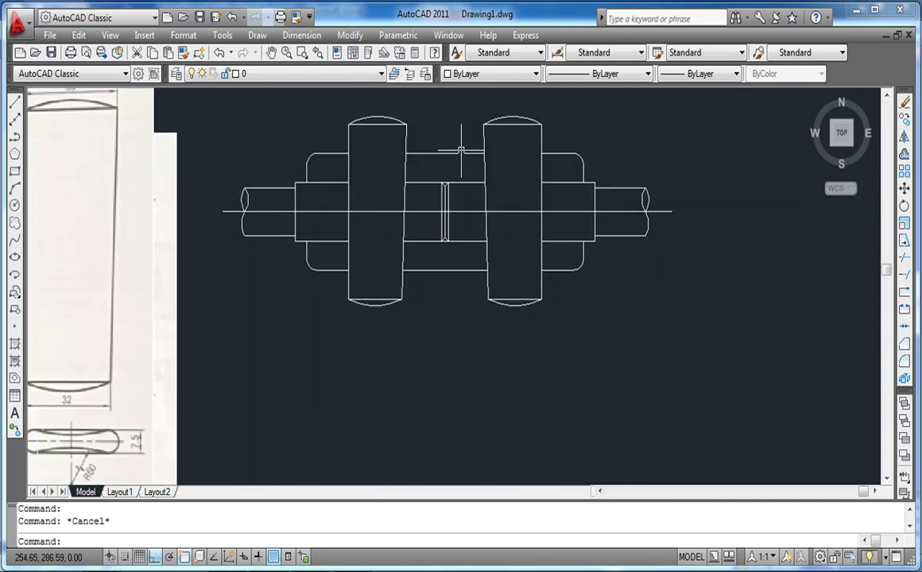
scroll(461, 148, "down", 3)
scroll(461, 151, "up", 2)
scroll(461, 167, "down", 5)
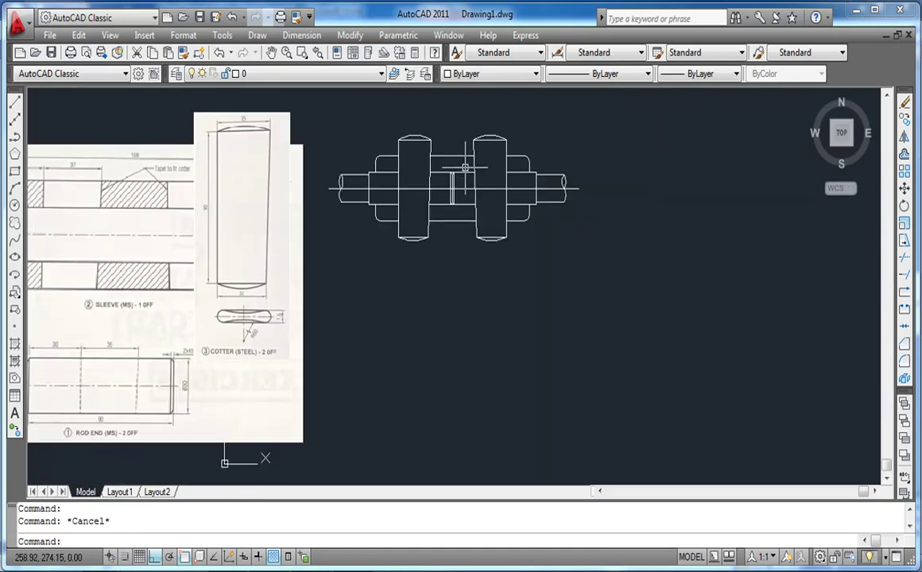
left_click(559, 310)
left_click(433, 251)
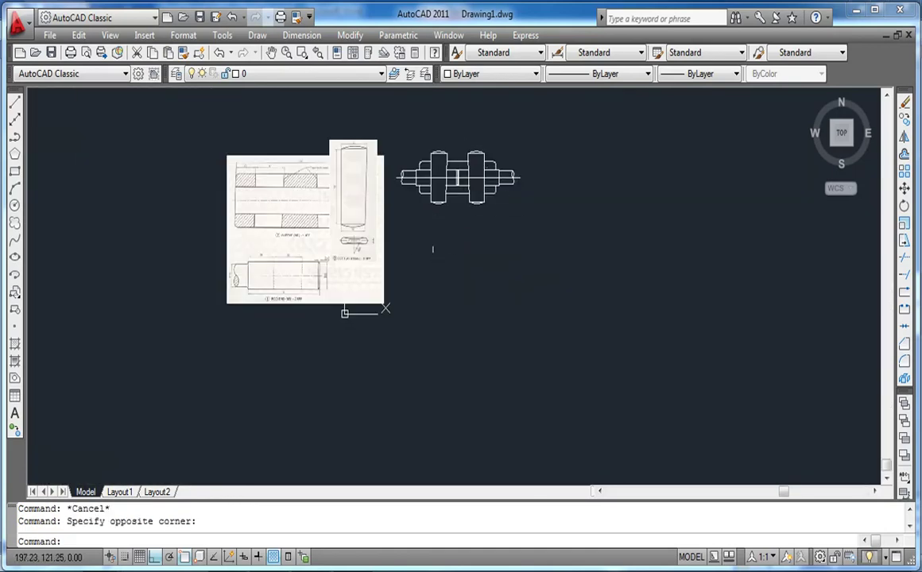
type("z")
key("Return")
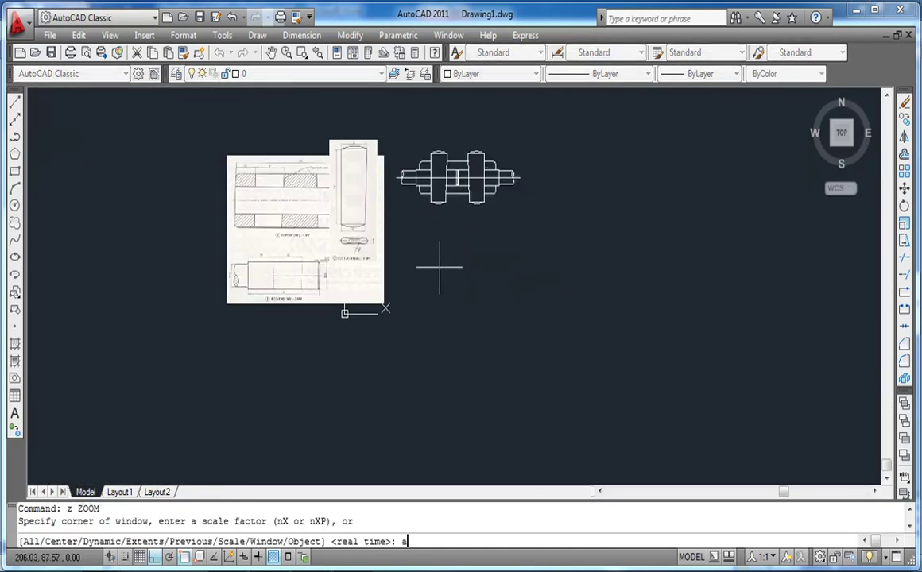
key("Return")
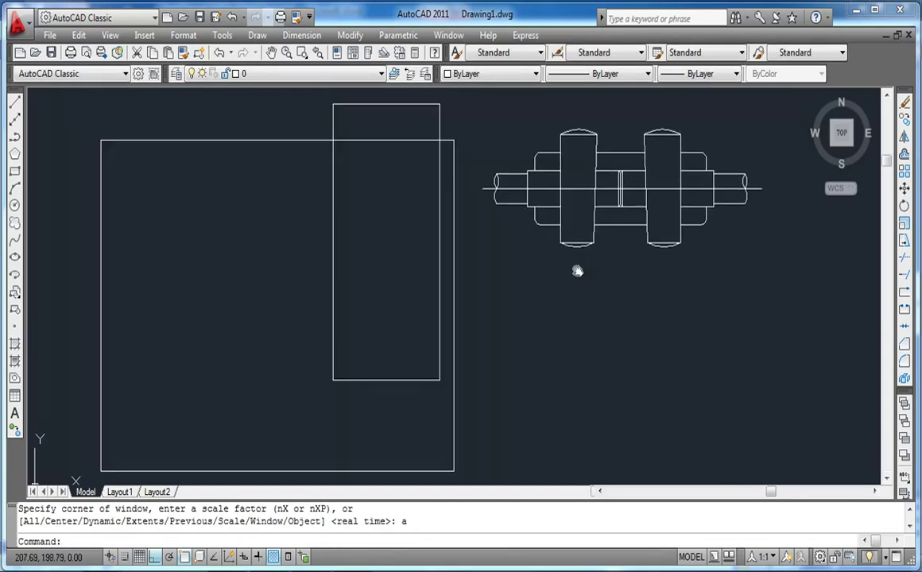
- Load the ACAD_ISO02W100 ISO dash linetype from acad.lin into the drawing
mouse_move(576, 271)
middle_mouse_down()
mouse_move(442, 298)
mouse_move(381, 272)
middle_mouse_up()
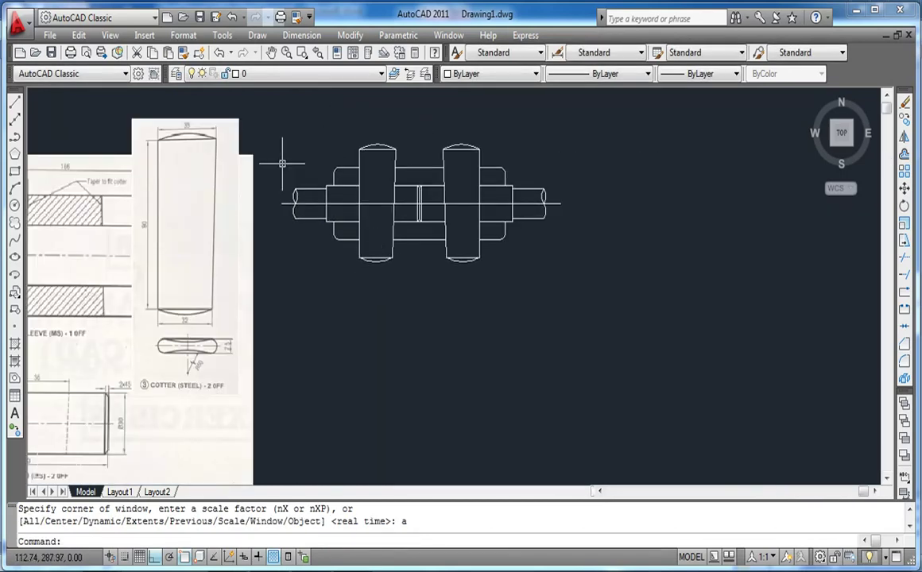
scroll(281, 163, "up", 1)
scroll(282, 158, "up", 2)
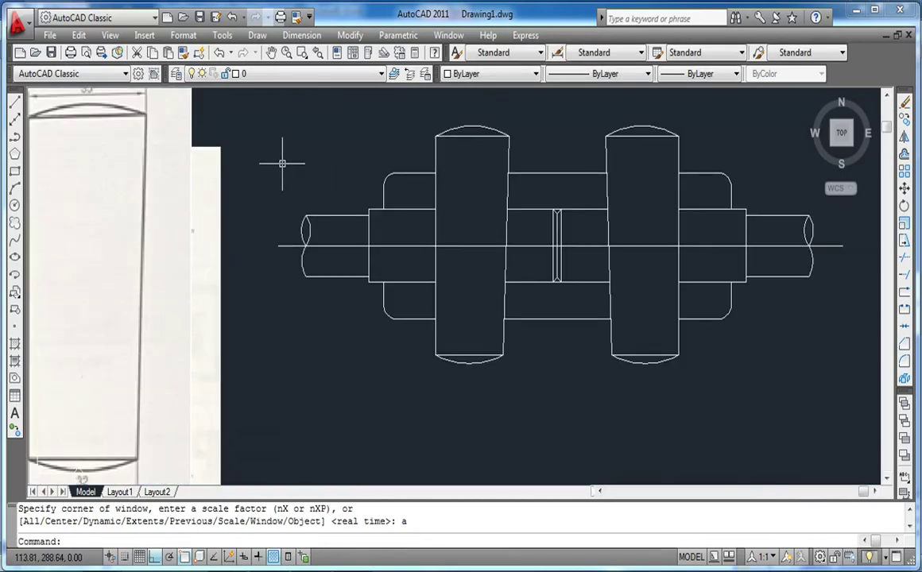
left_click(648, 73)
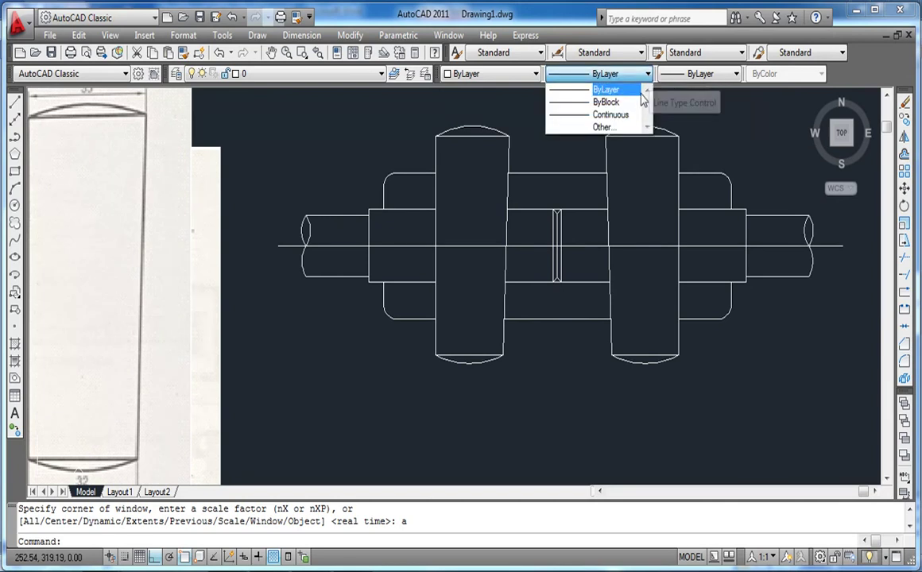
left_click(605, 128)
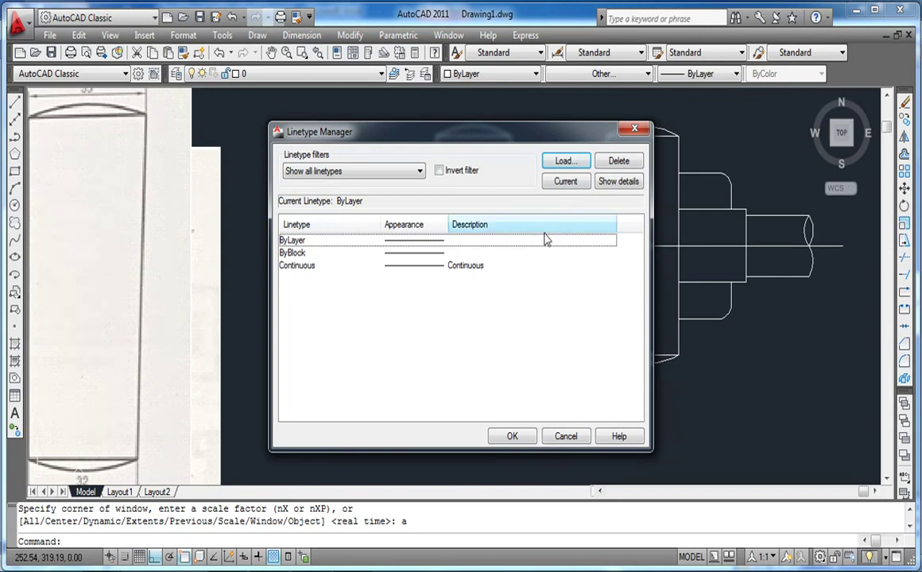
left_click(563, 161)
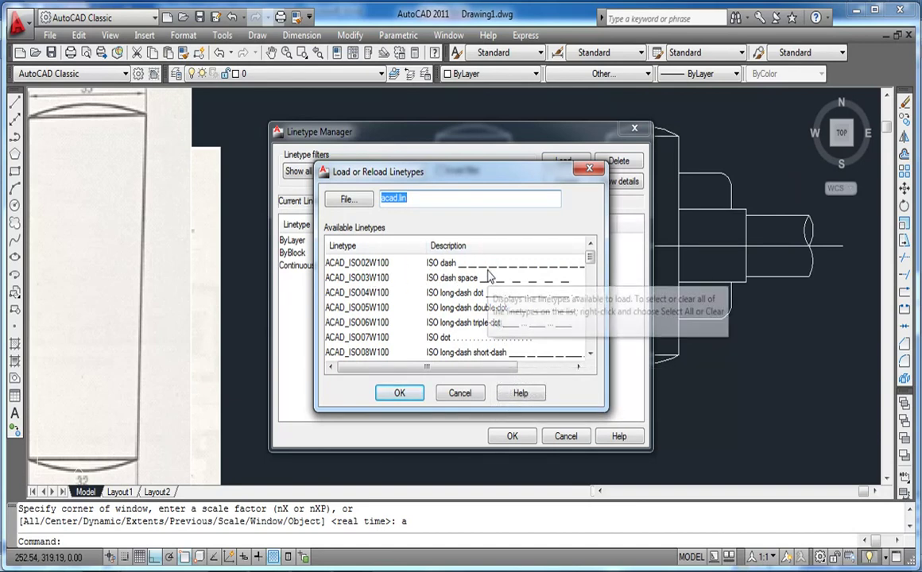
left_click(374, 262)
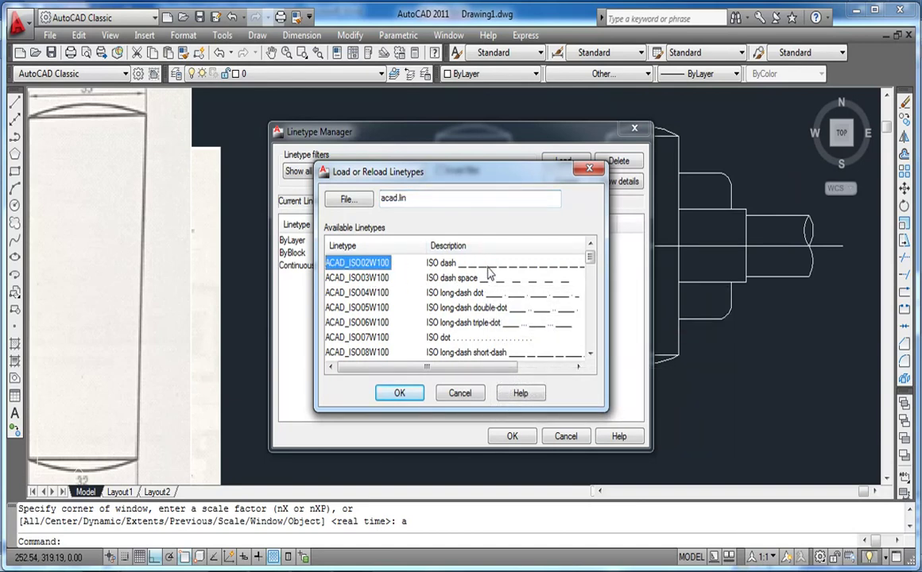
left_click(410, 396)
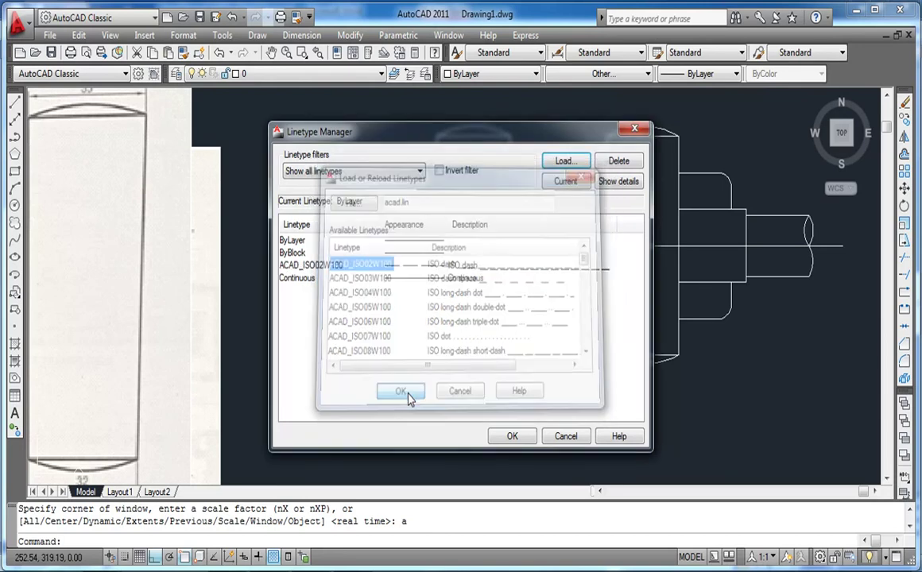
- Load the CENTERX2 linetype from acad.lin as well and close the Linetype Manager
left_click(566, 164)
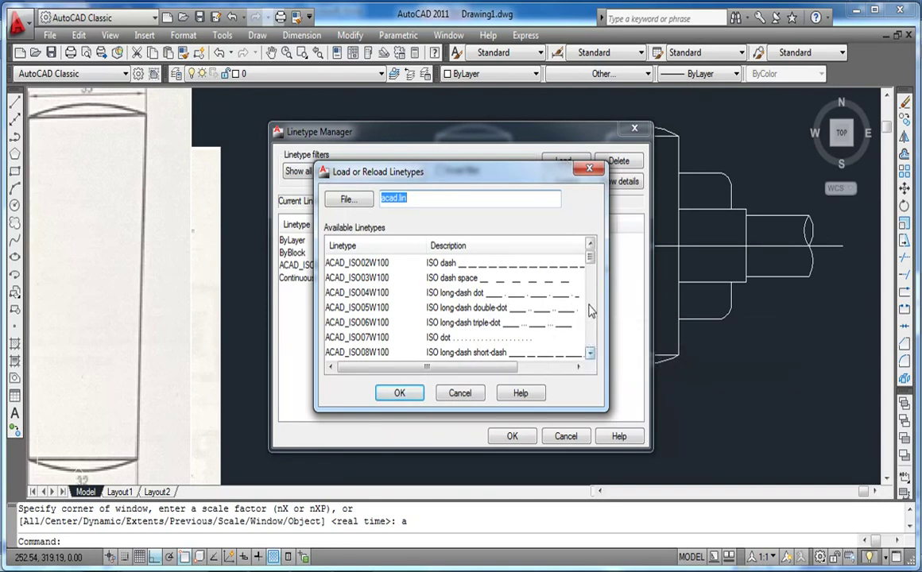
left_click(590, 354)
left_click(590, 354)
left_click(590, 354)
left_click(591, 355)
left_click(590, 354)
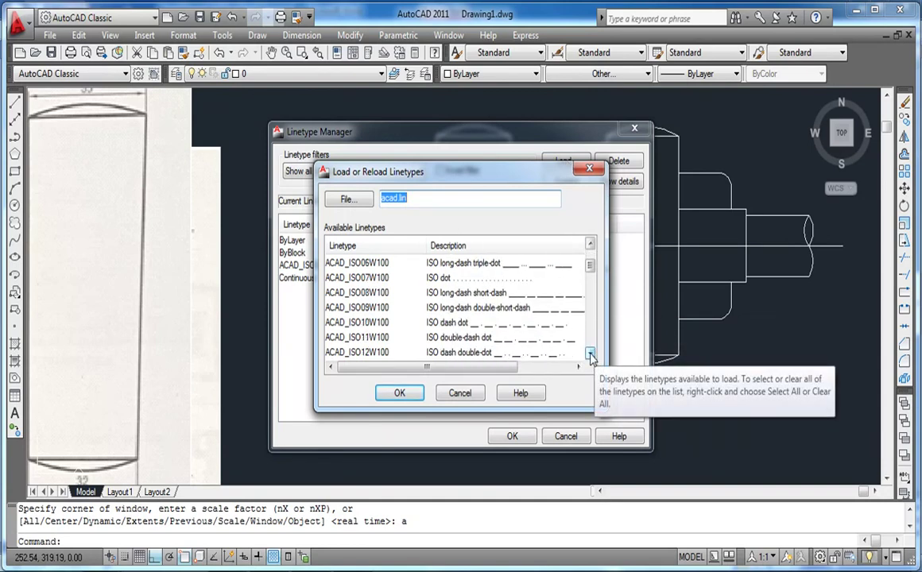
left_click(590, 354)
left_click(591, 354)
left_click(590, 354)
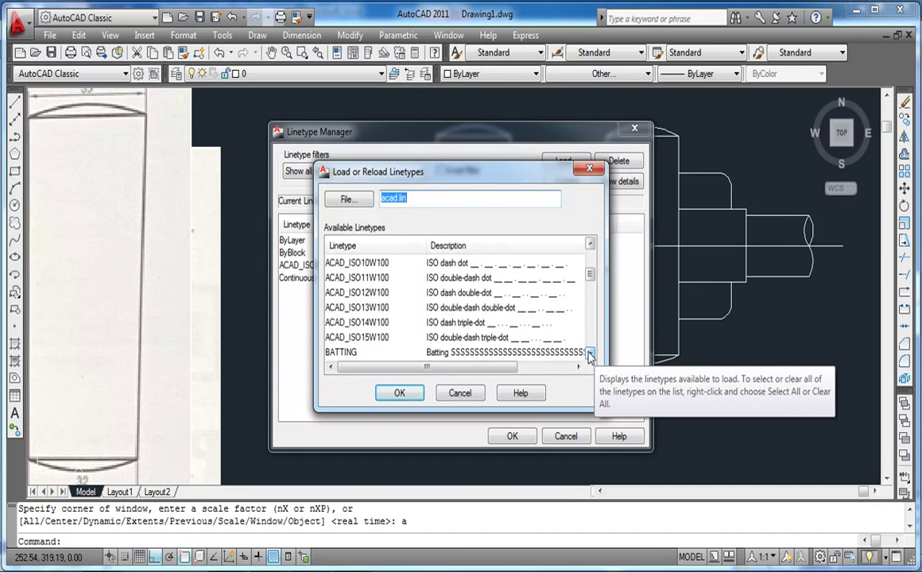
left_click(591, 355)
left_click(590, 354)
left_click(590, 354)
left_click(590, 355)
left_click(590, 355)
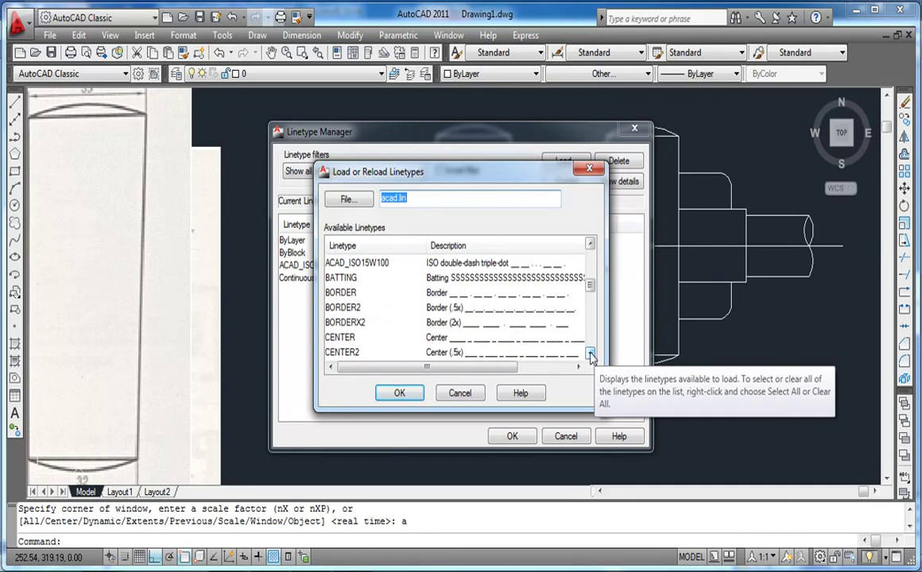
left_click(590, 354)
left_click(590, 354)
left_click(590, 354)
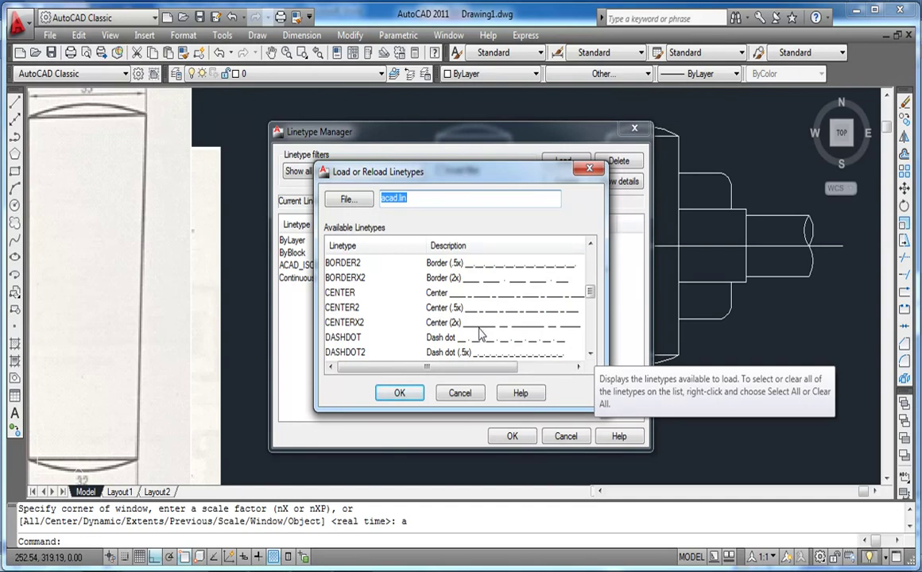
left_click(477, 322)
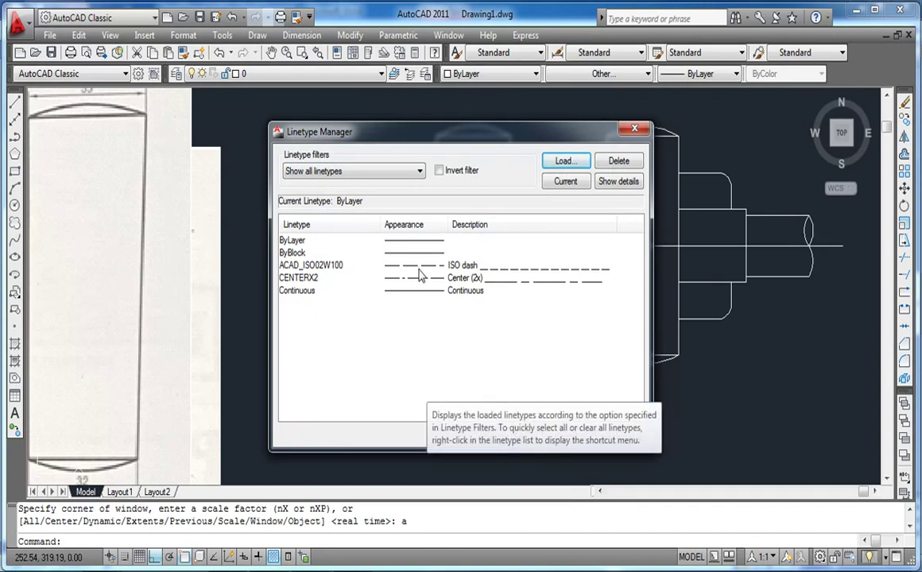
left_click(560, 182)
left_click(535, 330)
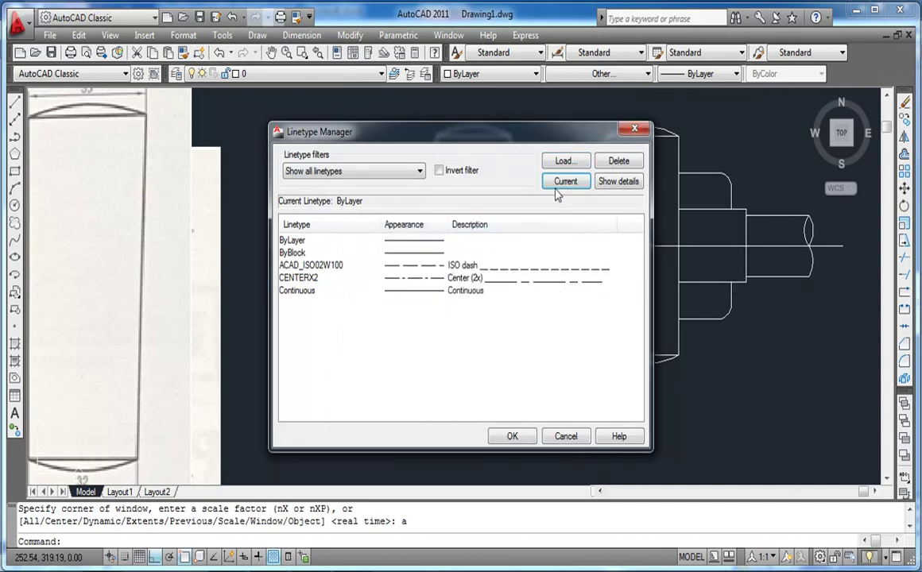
left_click(512, 436)
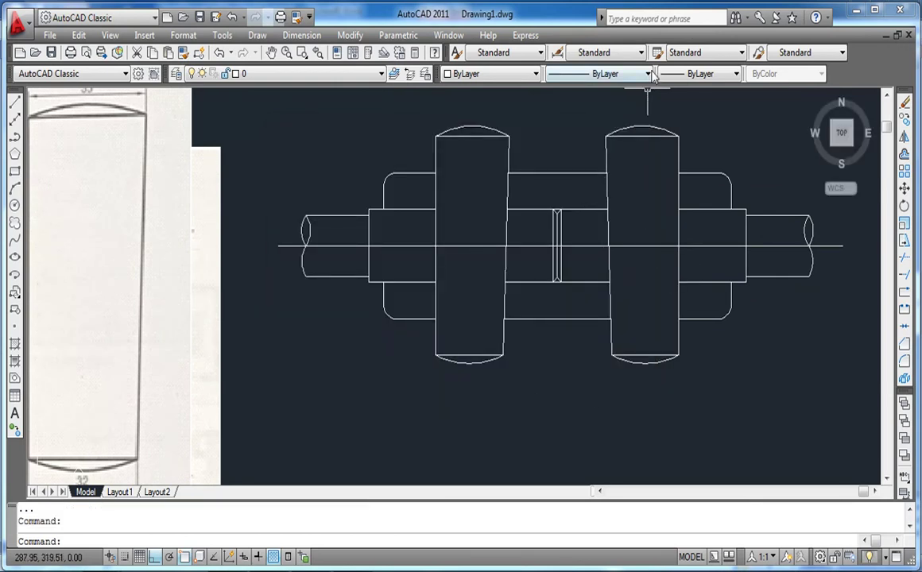
- Assign the CENTERX2 linetype to the horizontal centre line of the cotter joint and deselect it
left_click(648, 75)
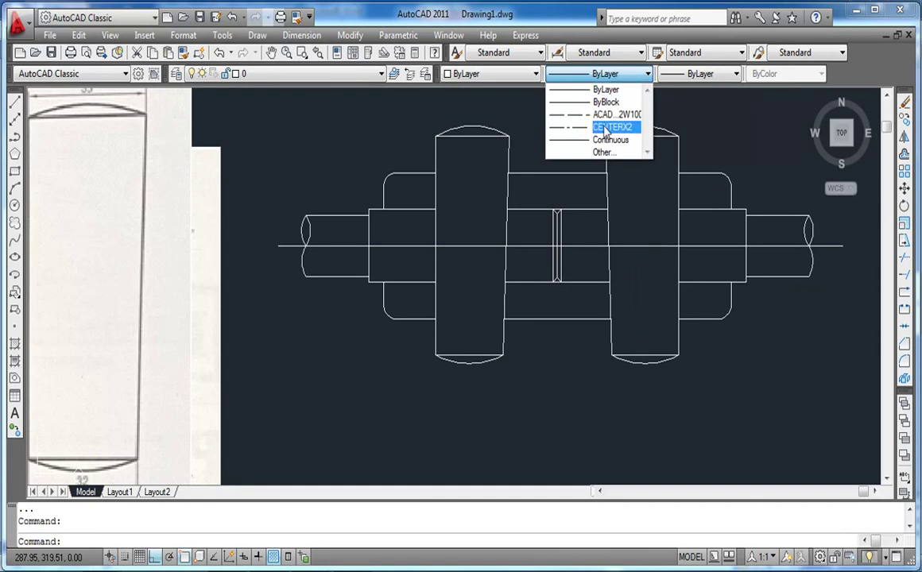
left_click(584, 399)
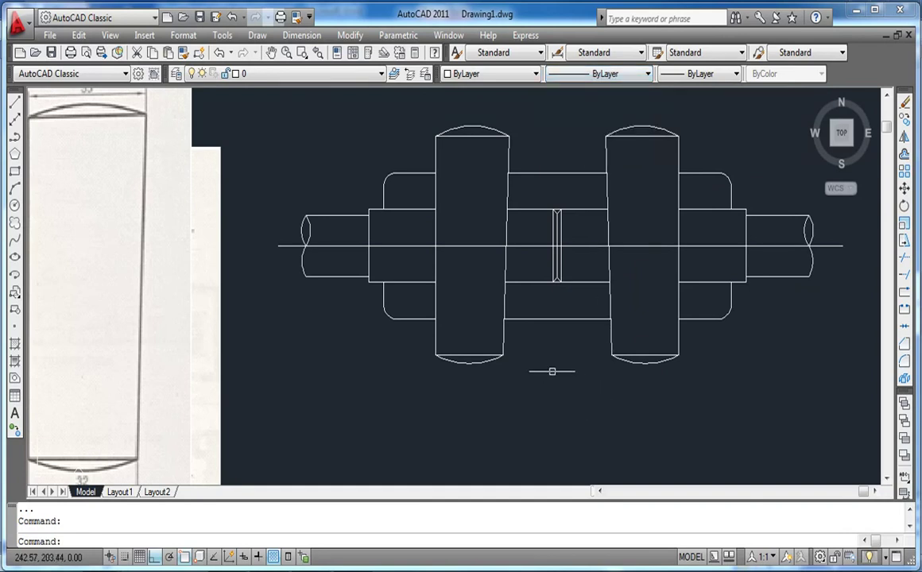
left_click(519, 246)
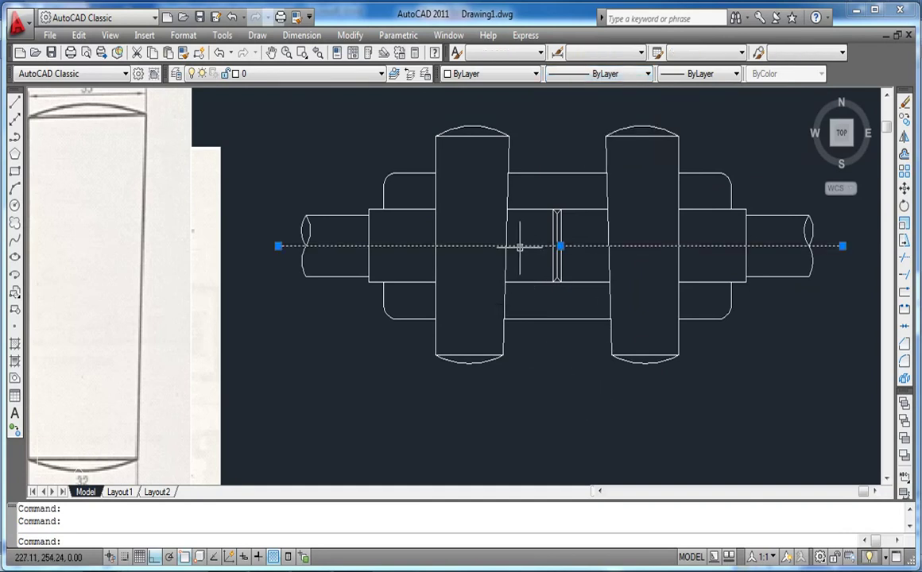
left_click(647, 73)
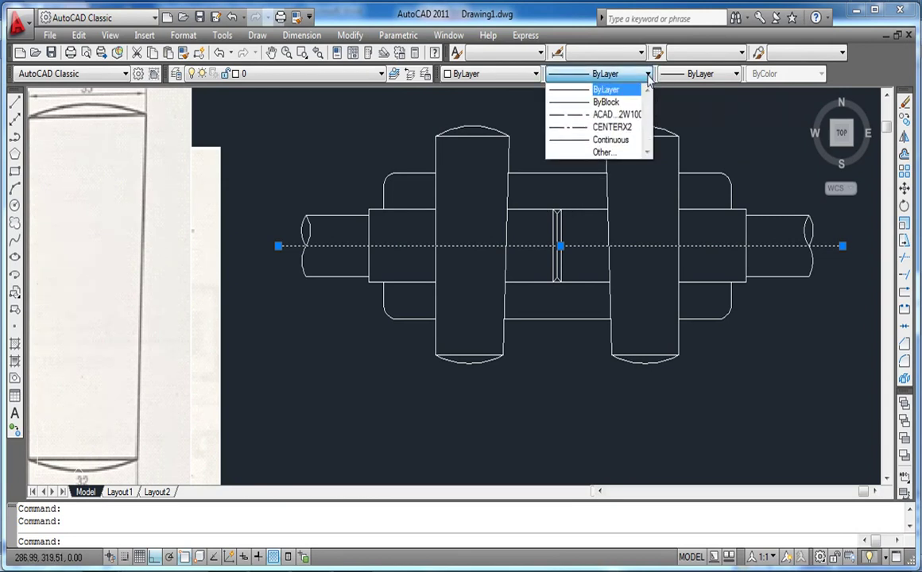
left_click(619, 127)
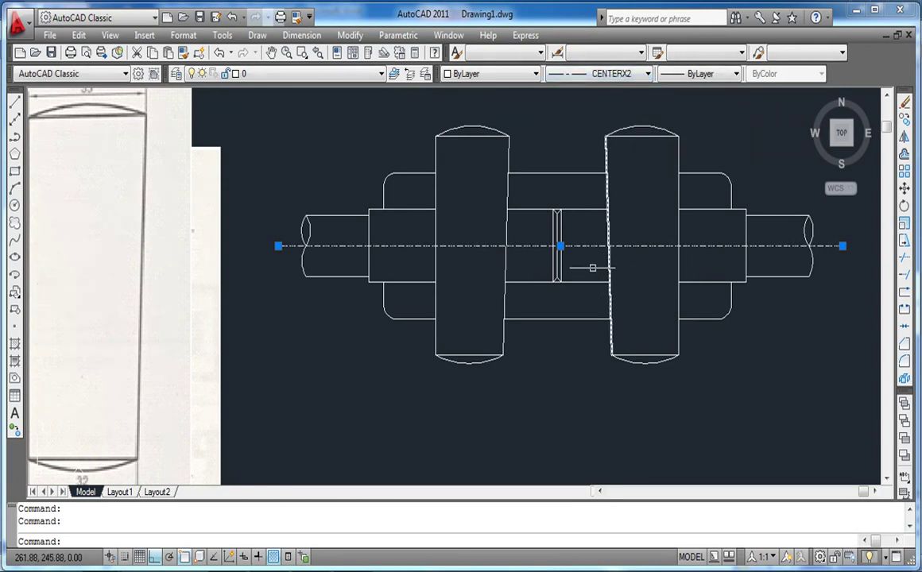
key("Escape")
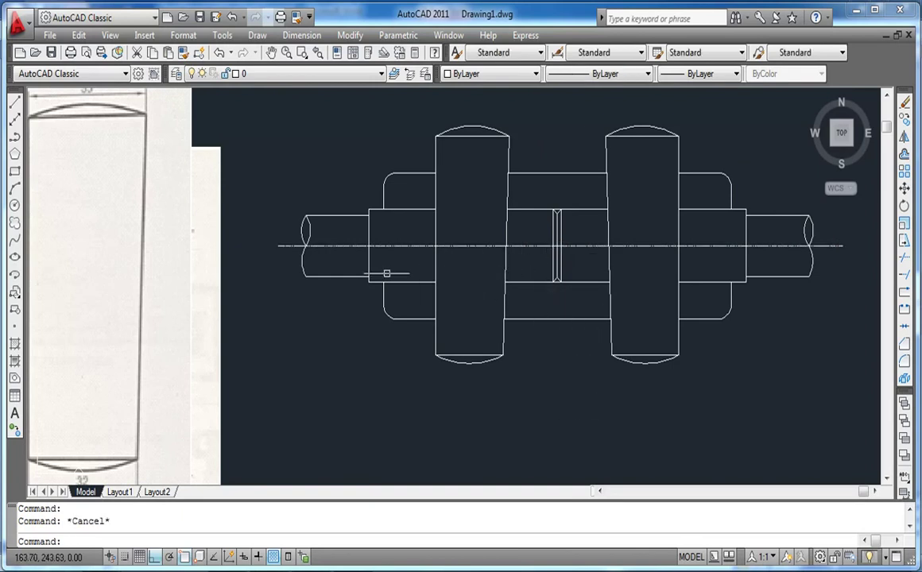
- Set the linetype scale of the horizontal centre line to 5 in its properties
scroll(396, 244, "up", 6)
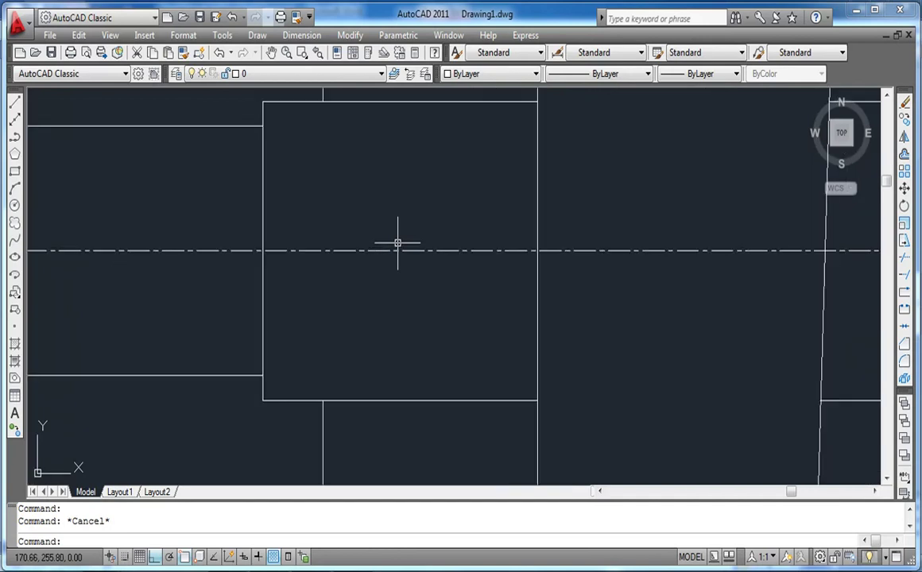
scroll(397, 242, "up", 3)
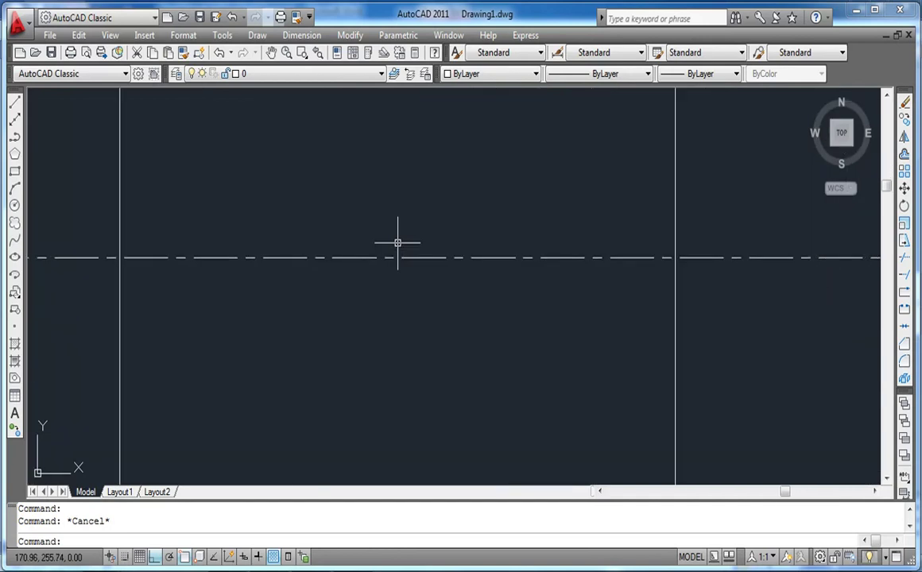
scroll(397, 242, "down", 8)
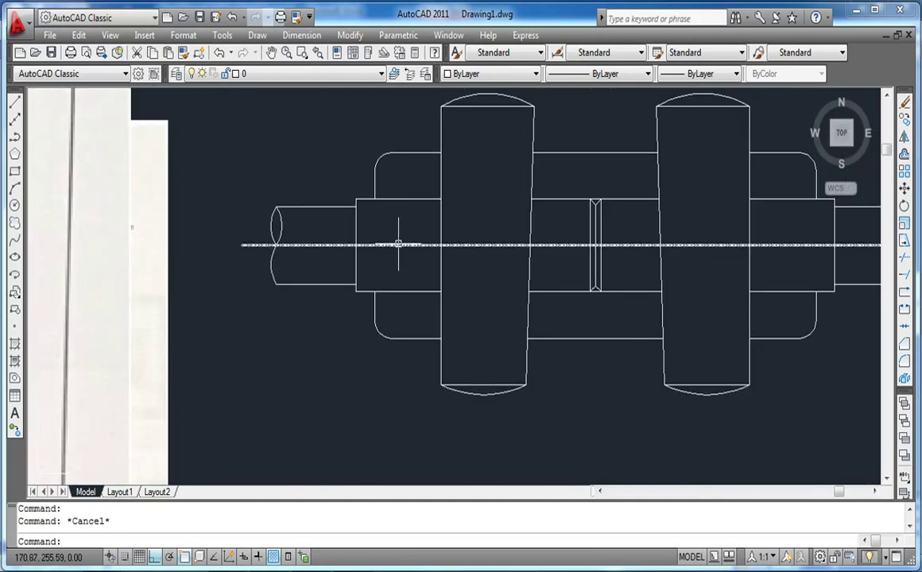
mouse_move(414, 244)
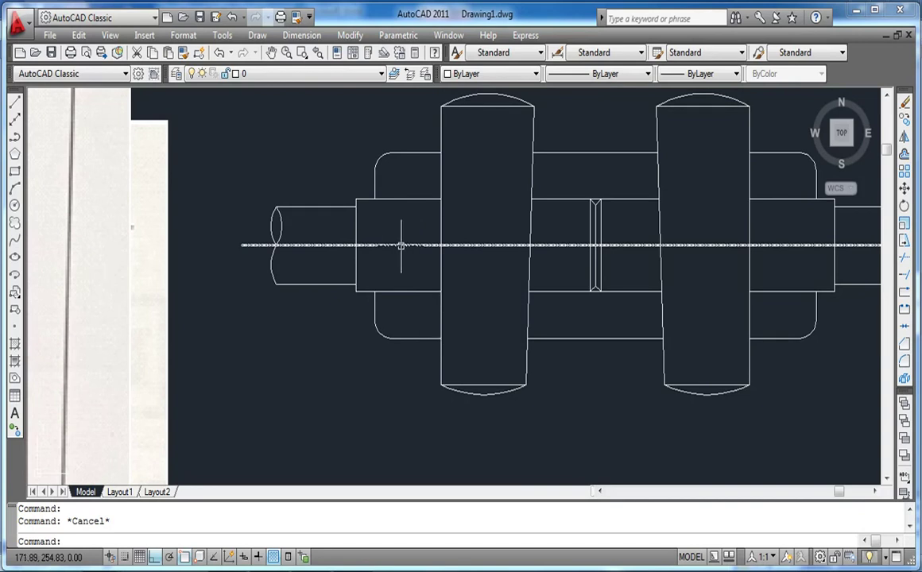
left_click(552, 245)
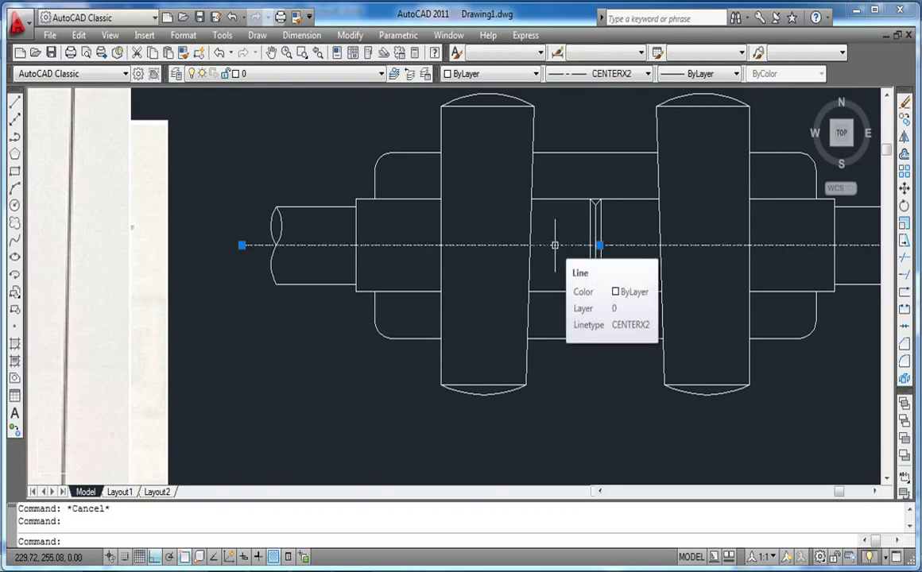
double_click(555, 245)
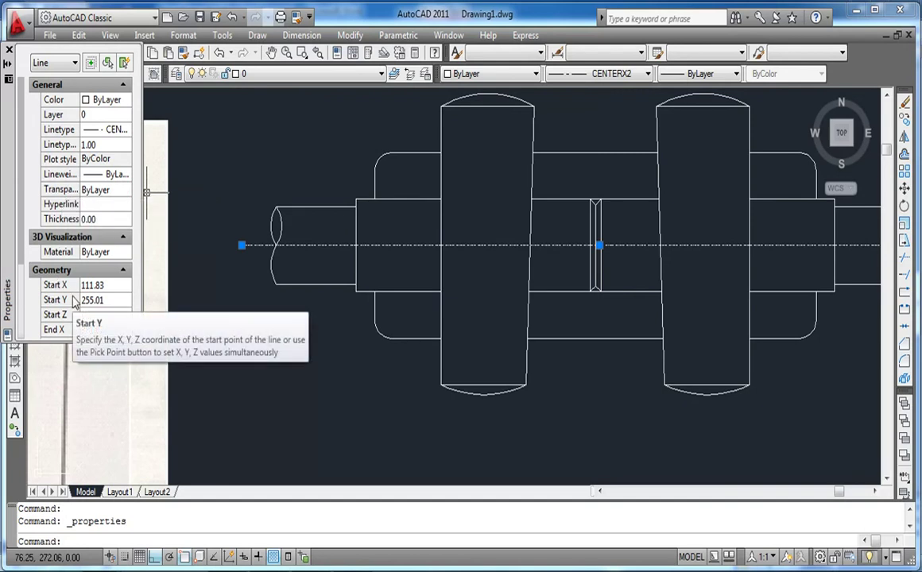
left_click(85, 144)
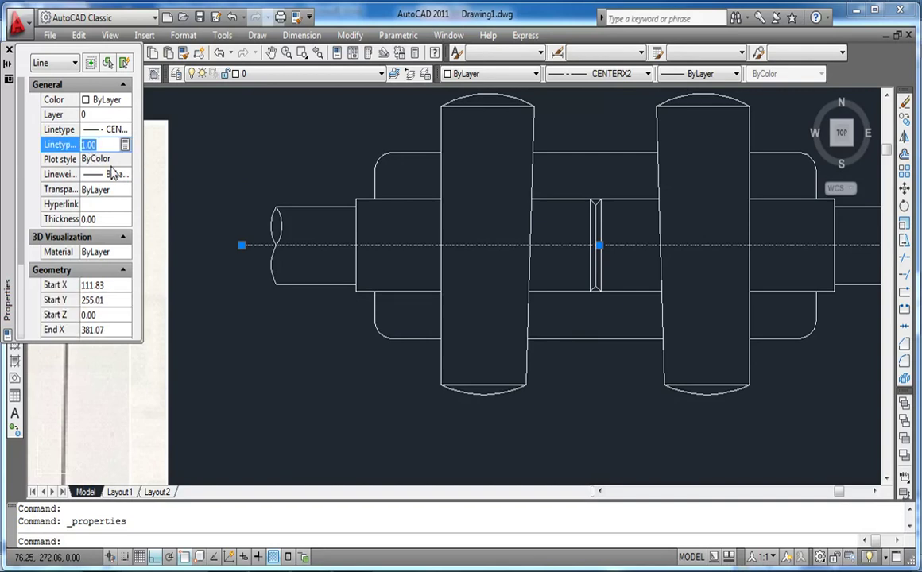
type("5")
key("Return")
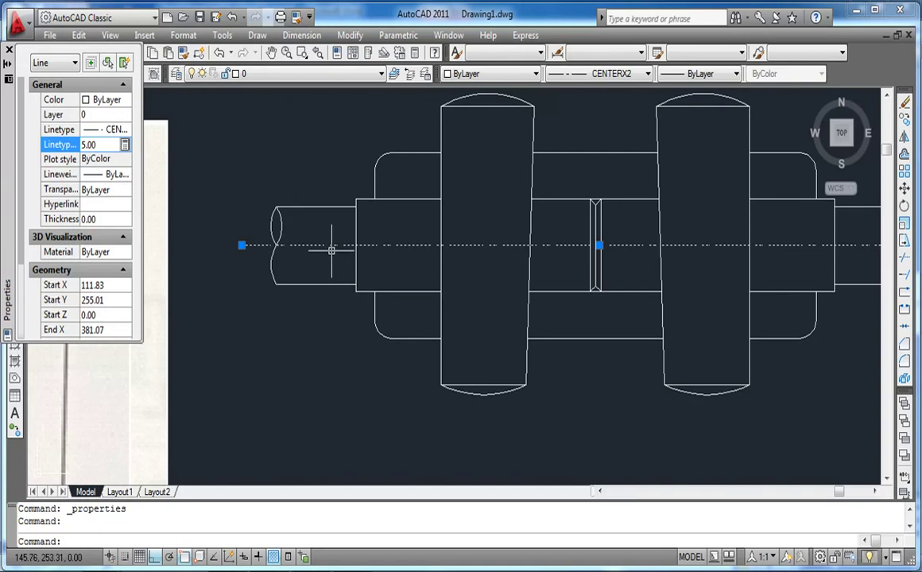
key("Escape")
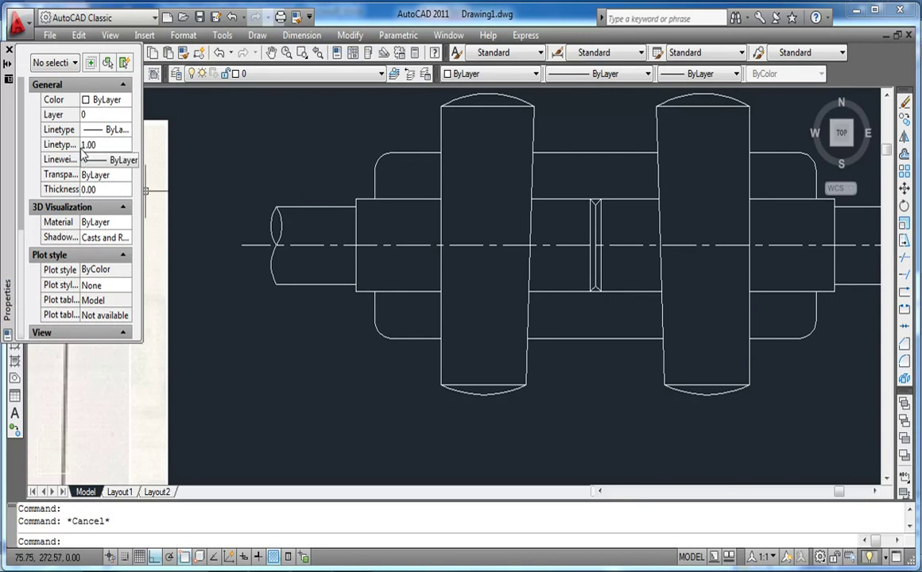
- Check the centre line's linetype scale in its properties, review the whole joint and close the Properties palette
left_click(311, 245)
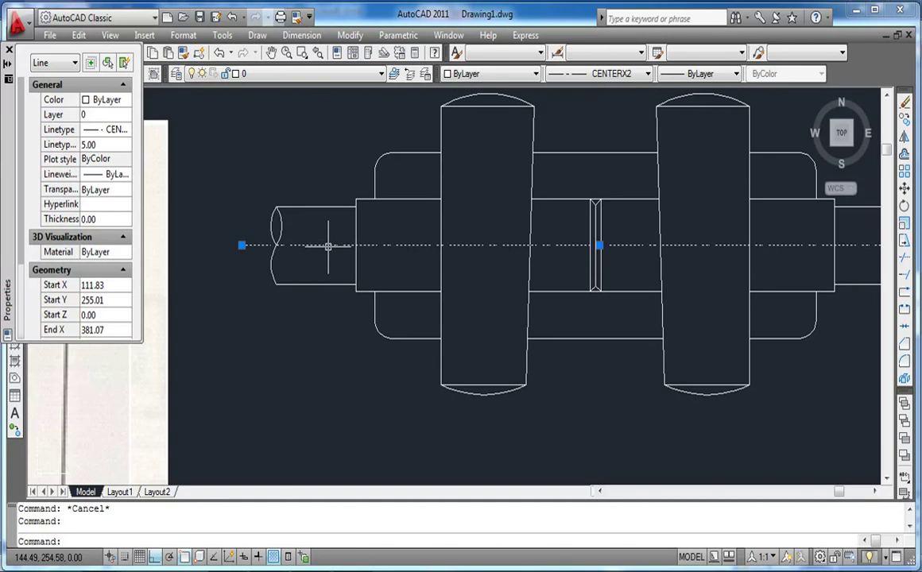
key("Escape")
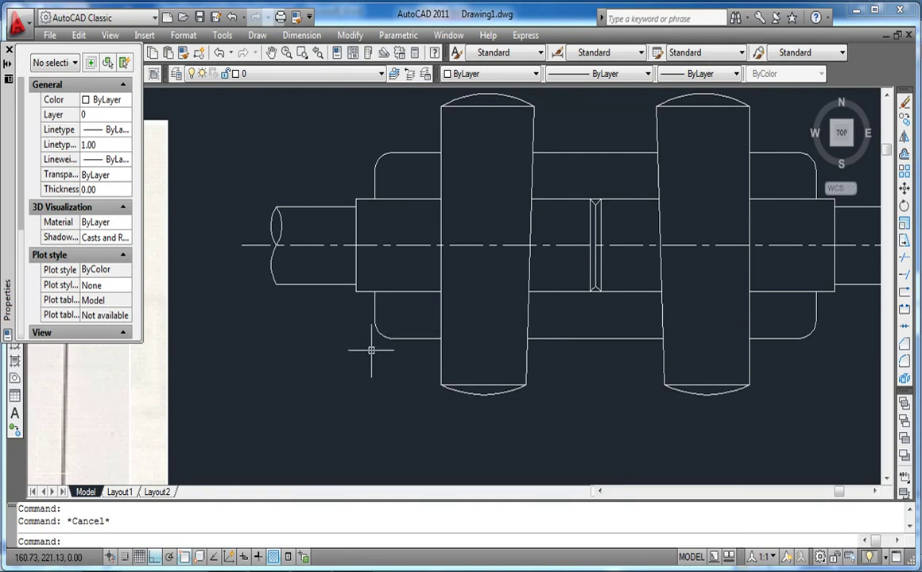
middle_click_drag(371, 350, 290, 363)
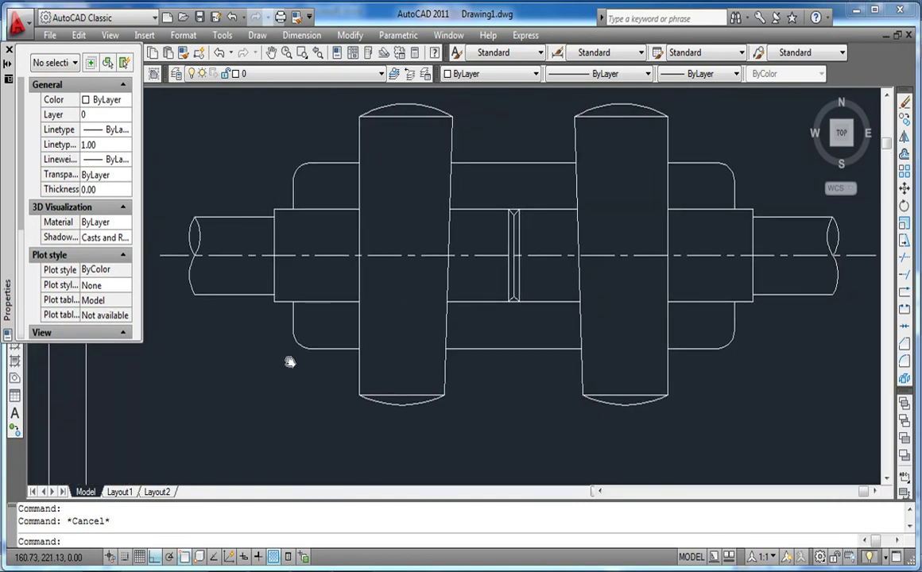
left_click(9, 50)
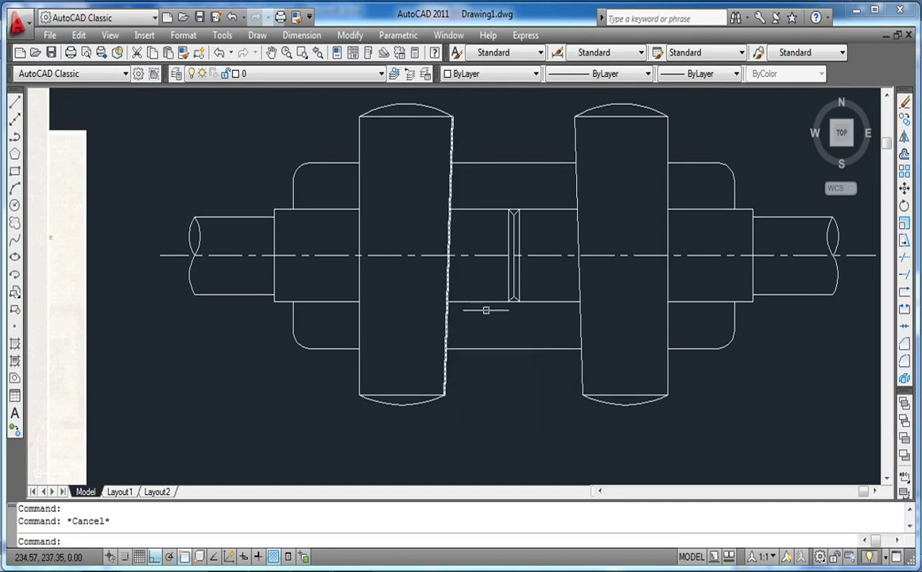
- Offset the tapered inner edge and the straight outer edge of the first cotter outward by 2
left_click(904, 156)
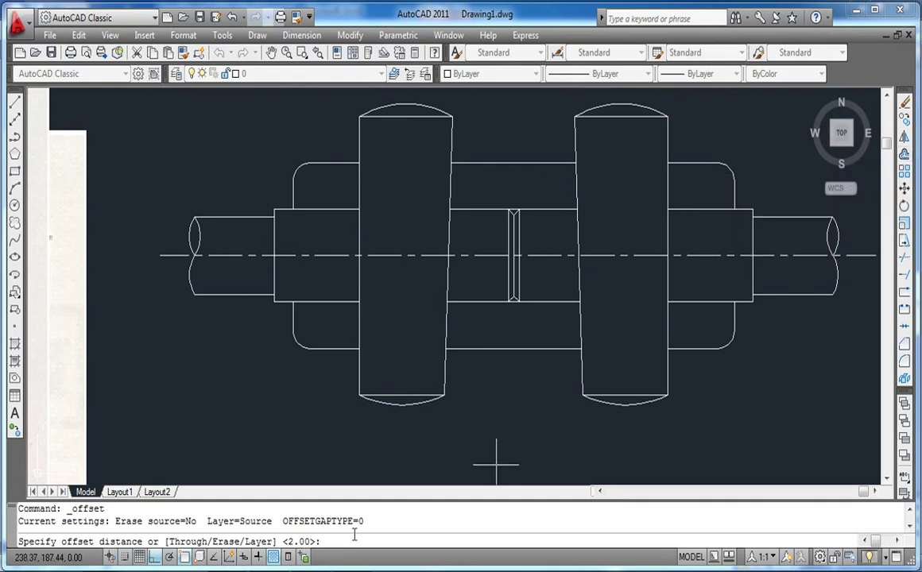
type("2")
key("Return")
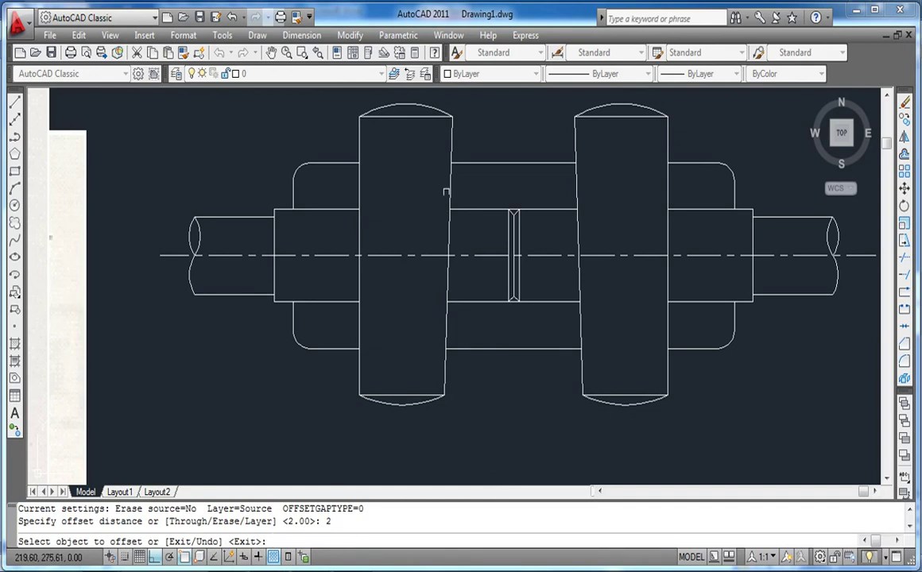
left_click(449, 186)
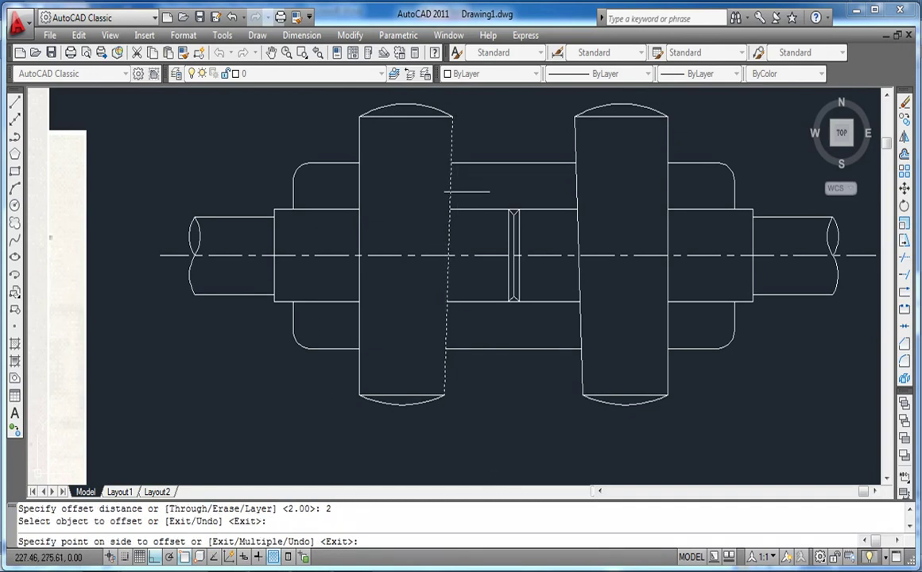
left_click(469, 190)
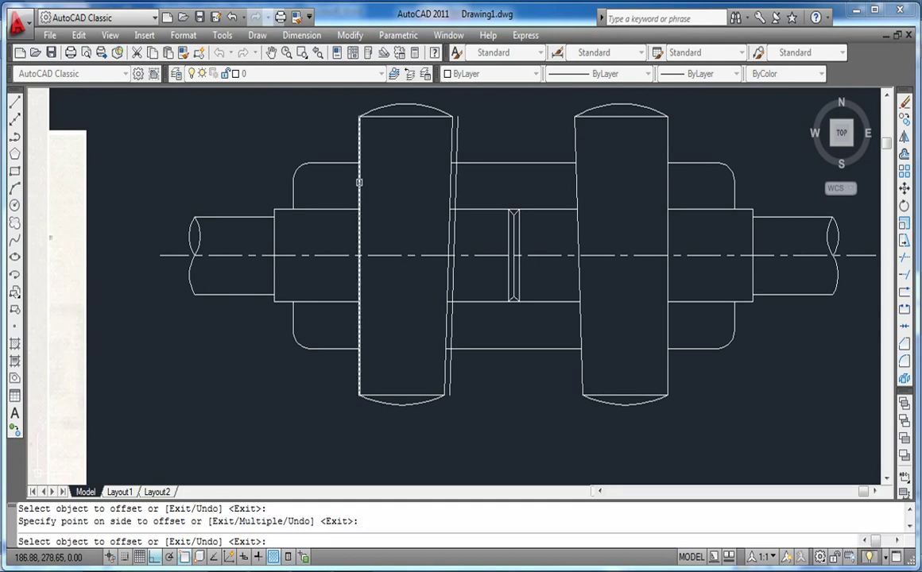
left_click(359, 182)
left_click(321, 168)
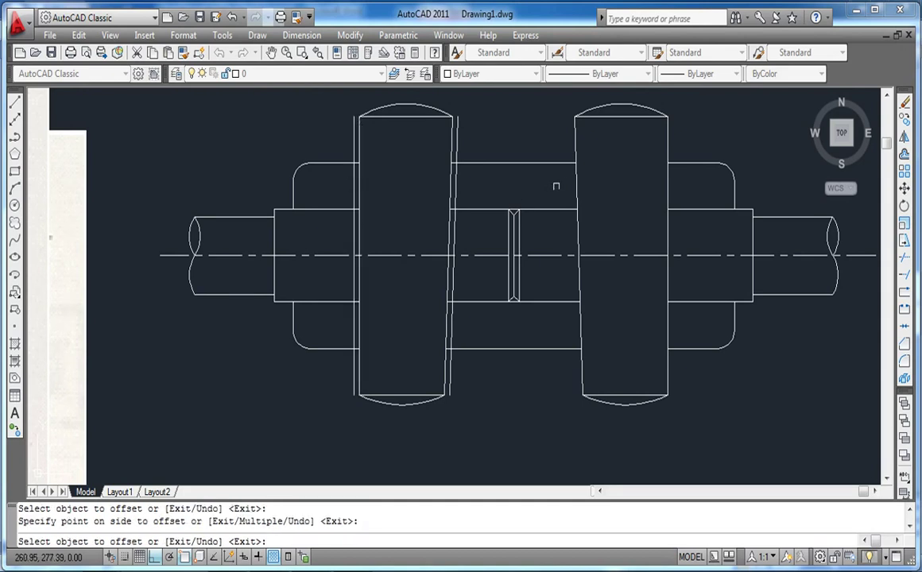
- Offset both long edges of the second cotter outward by the same distance of 2 and finish the offsets
left_click(577, 183)
left_click(556, 182)
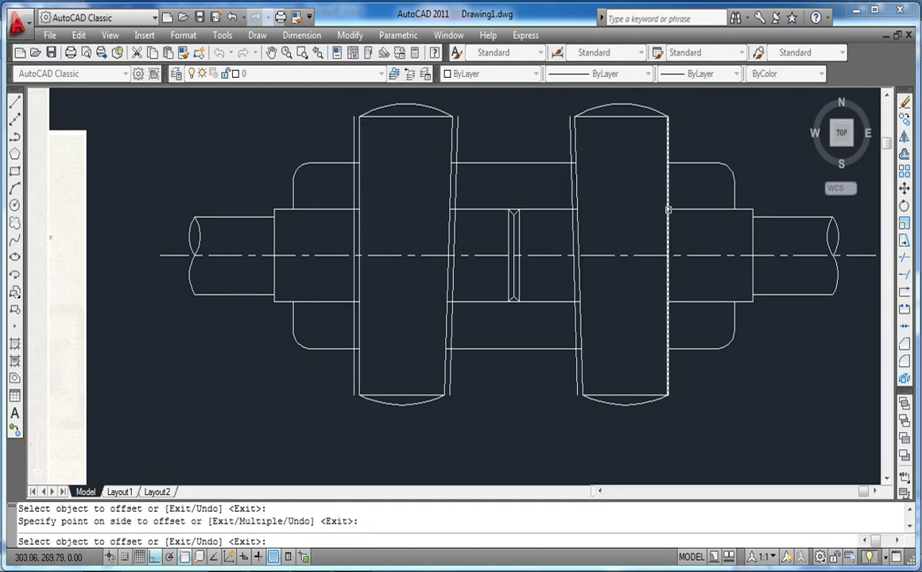
left_click(668, 190)
left_click(687, 193)
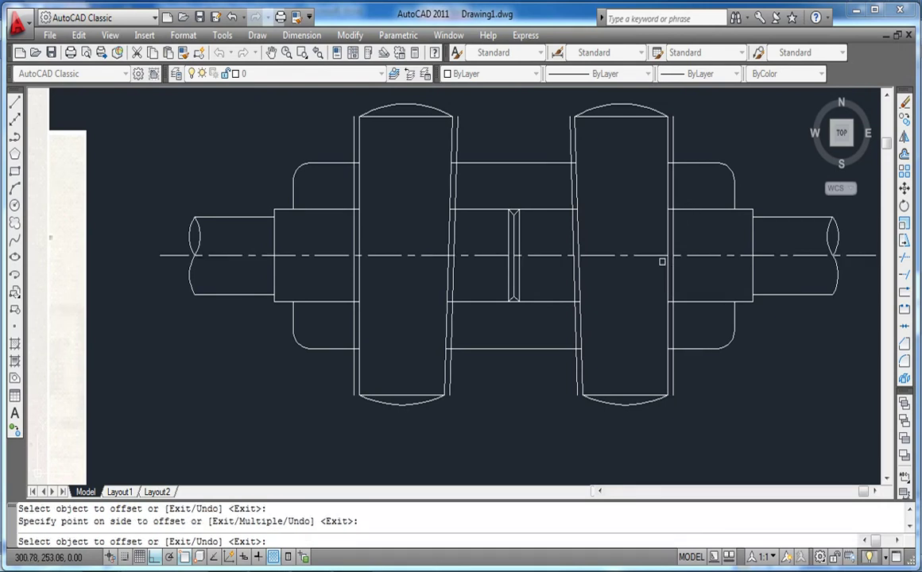
key("Return")
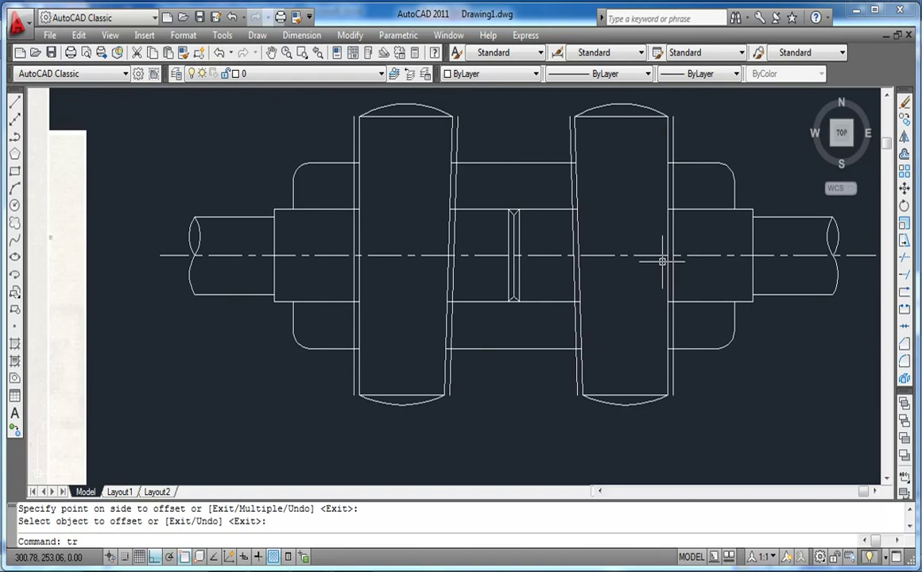
type("tr")
key("Return")
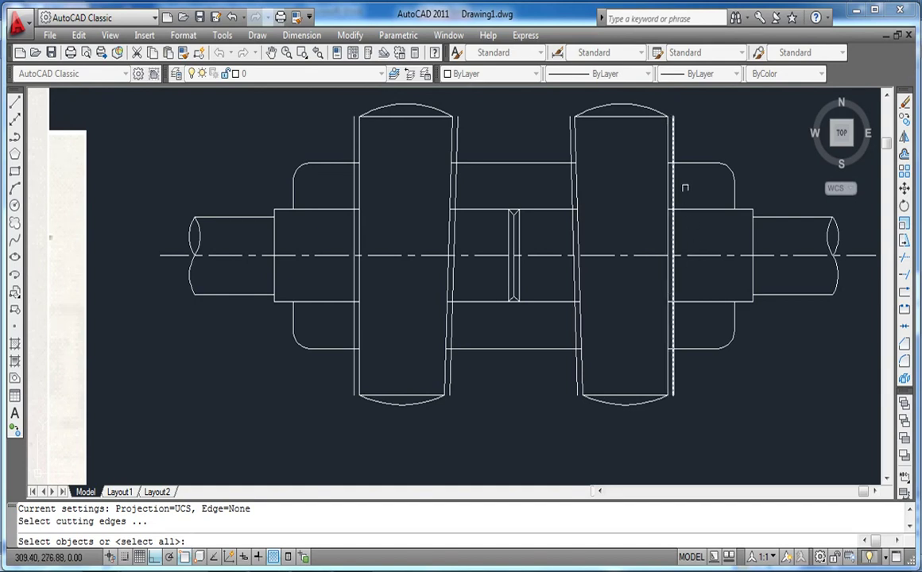
left_click(673, 142)
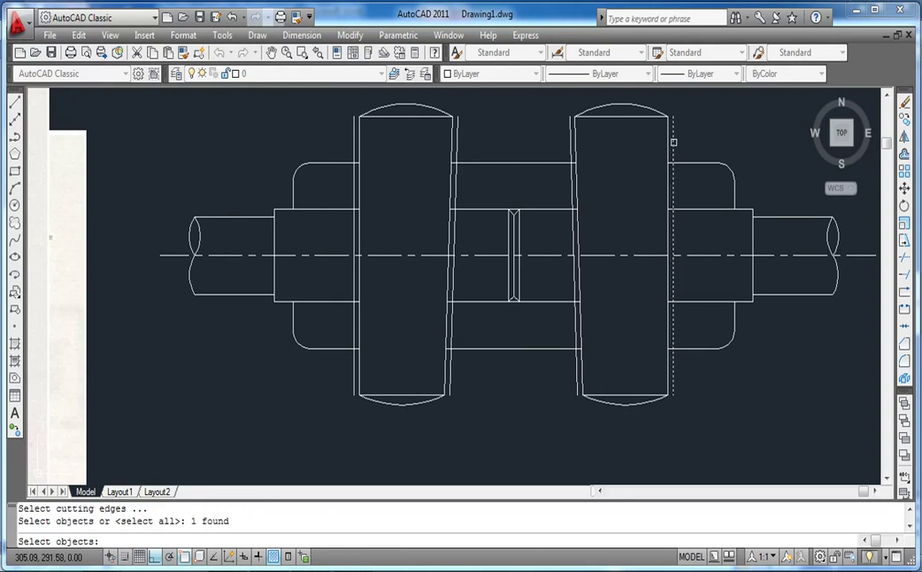
left_click(672, 142)
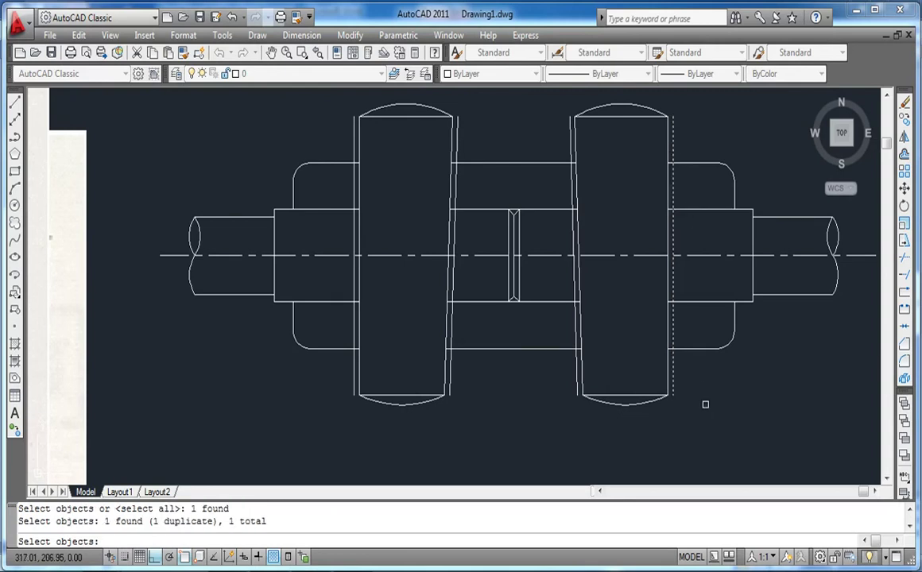
key("Escape")
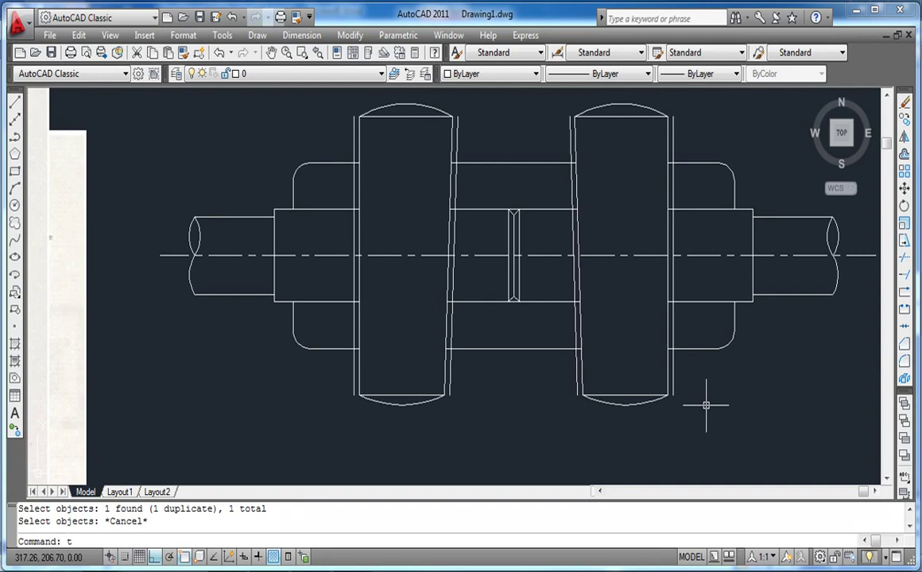
- Using all objects as cutting edges, trim the second cotter's outer offset line so only its part within the rod end remains
type("tr")
key("Return")
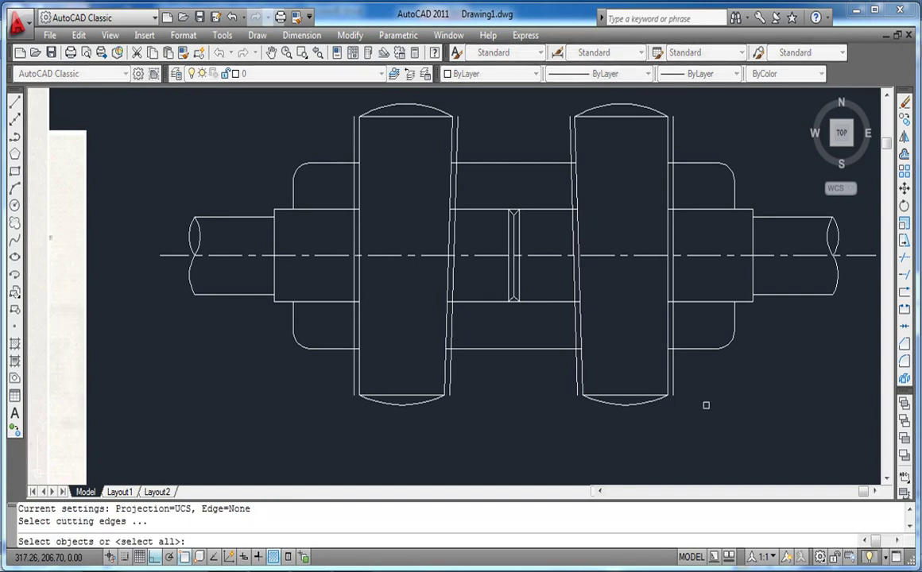
key("Return")
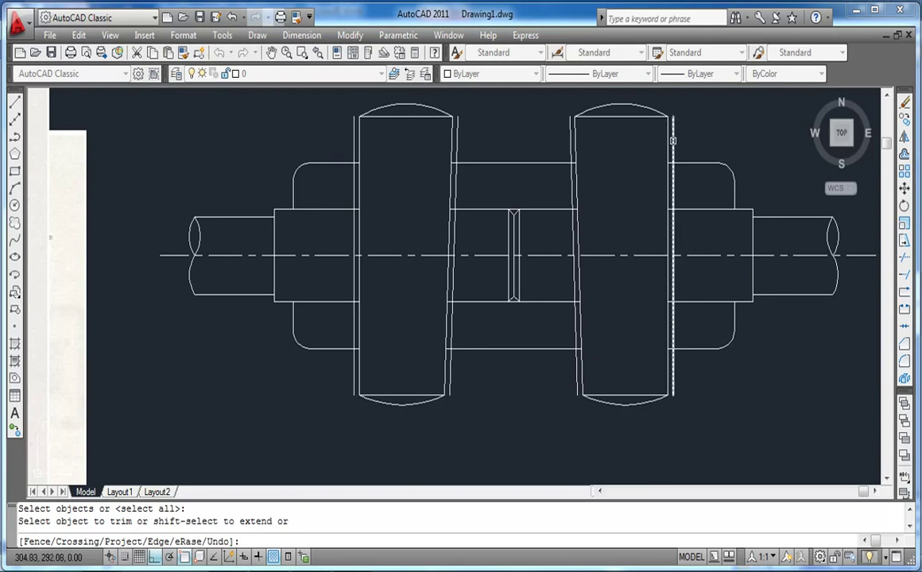
left_click(671, 136)
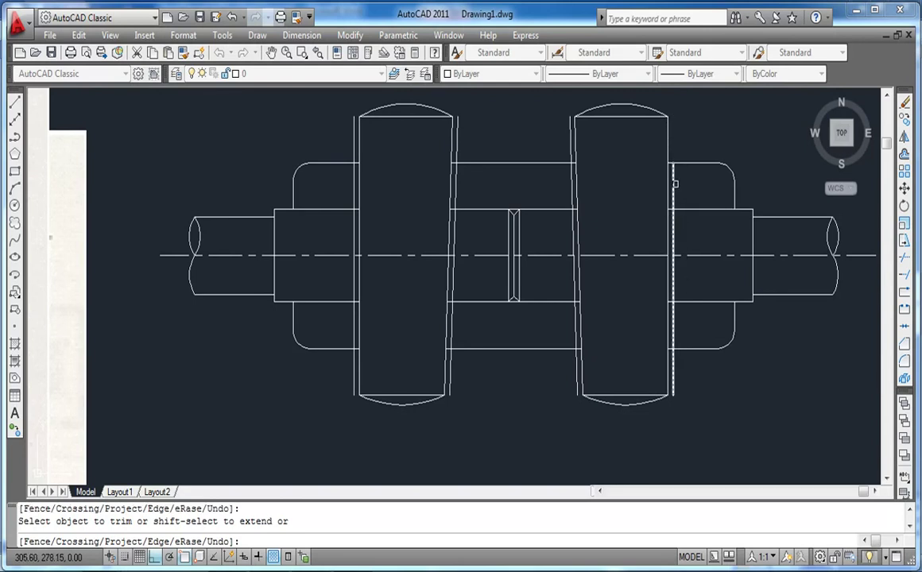
left_click(675, 183)
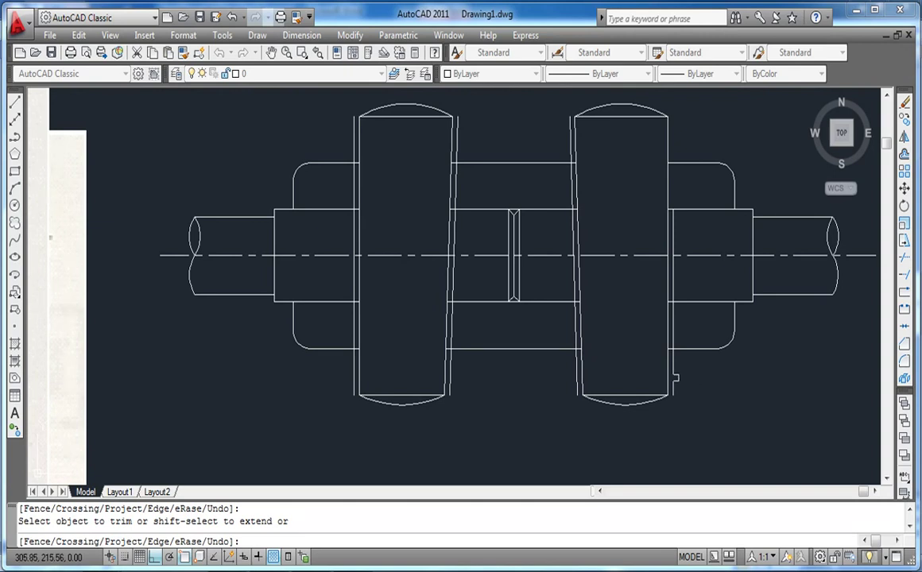
left_click(673, 376)
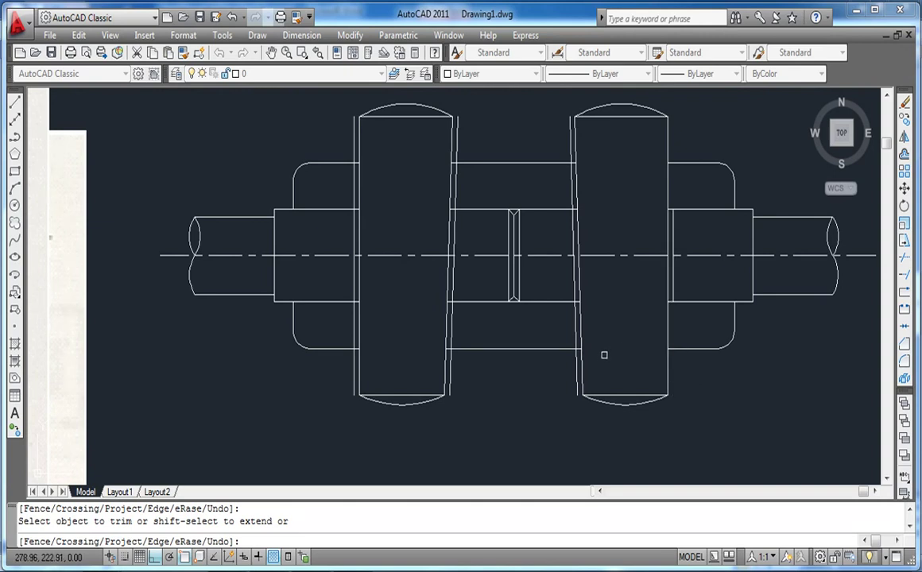
- Trim the tapered offset lines of both cotters so they remain only within the upper and lower sleeve walls
left_click(569, 144)
left_click(573, 370)
left_click(575, 371)
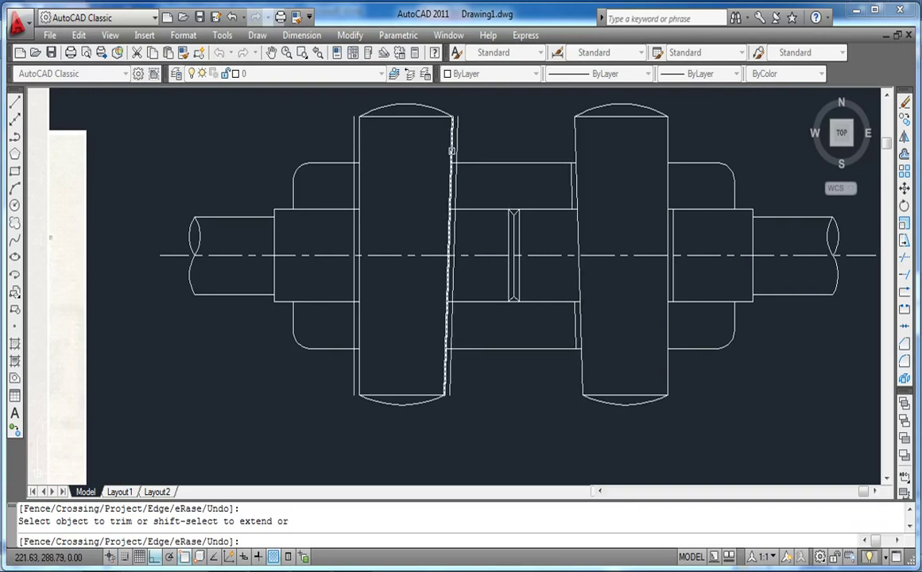
left_click(457, 137)
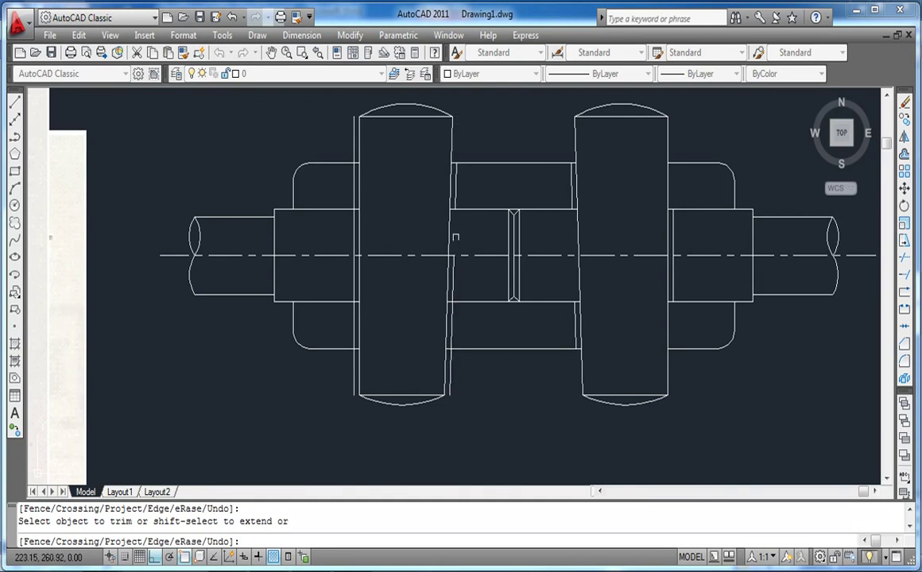
left_click(456, 294)
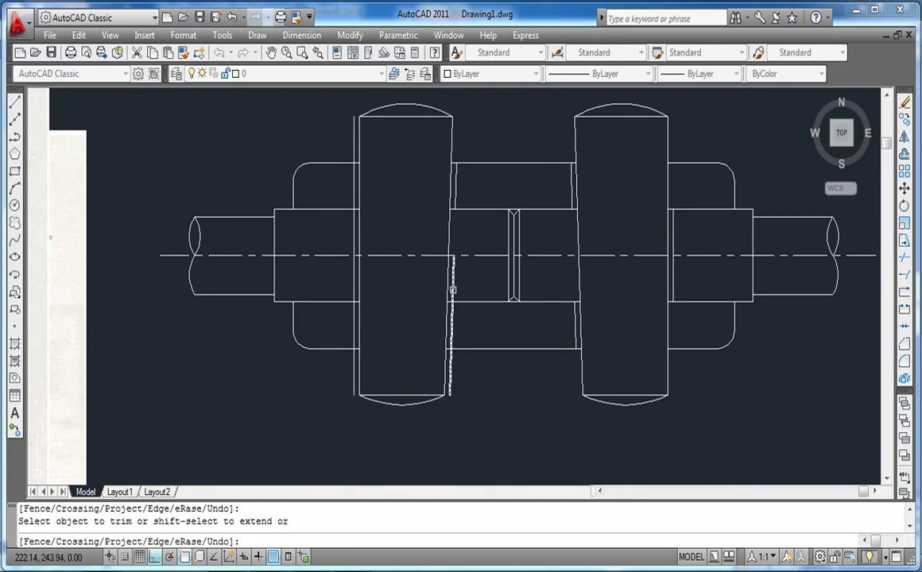
left_click(452, 371)
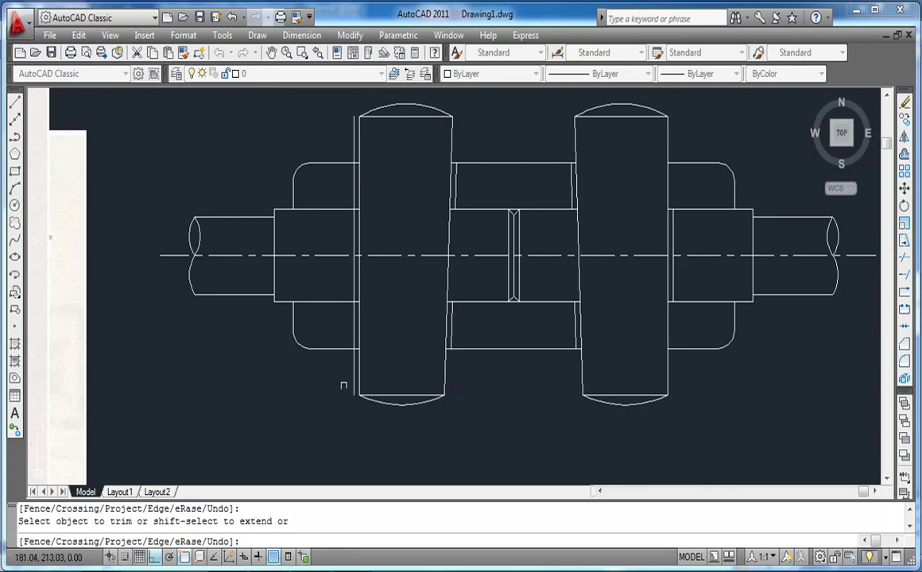
- Trim the first cotter's outer offset line to its part within the rod end and finish trimming
left_click(353, 387)
left_click(353, 326)
left_click(354, 137)
left_click(354, 126)
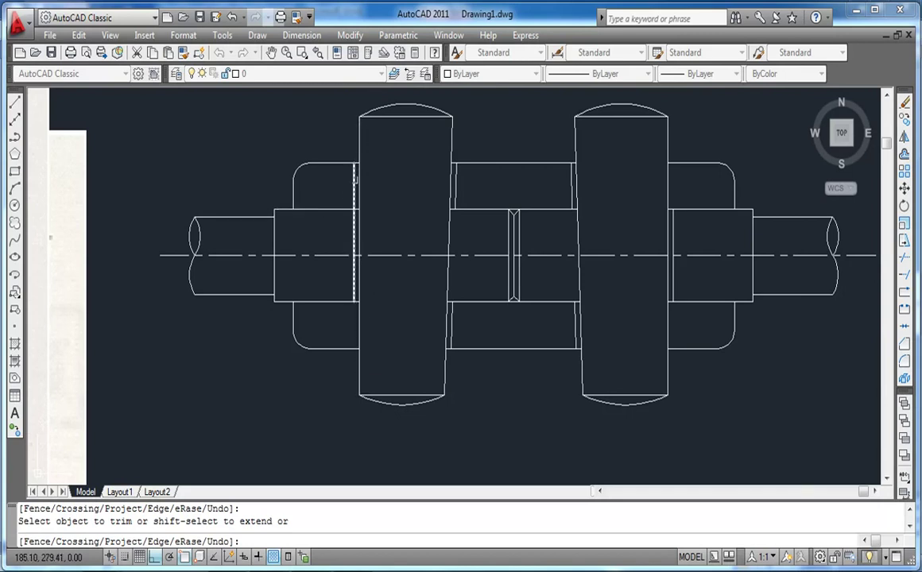
left_click(352, 181)
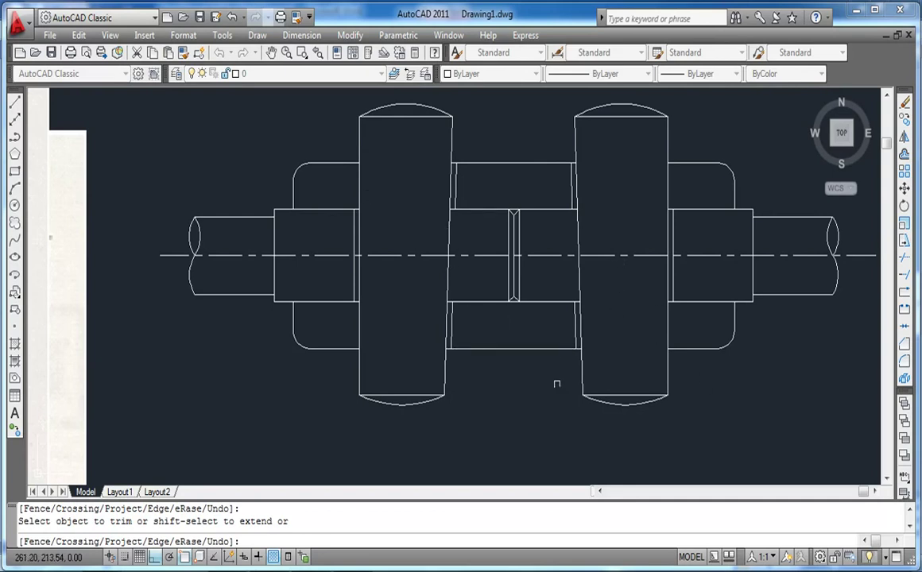
key("Return")
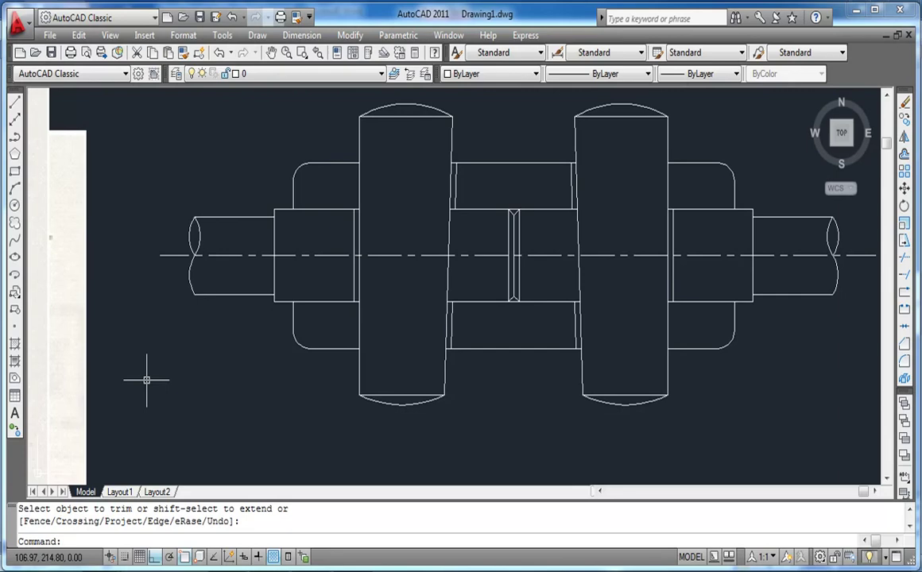
- Start a hatch with the predefined ANSI31 pattern
key("Return")
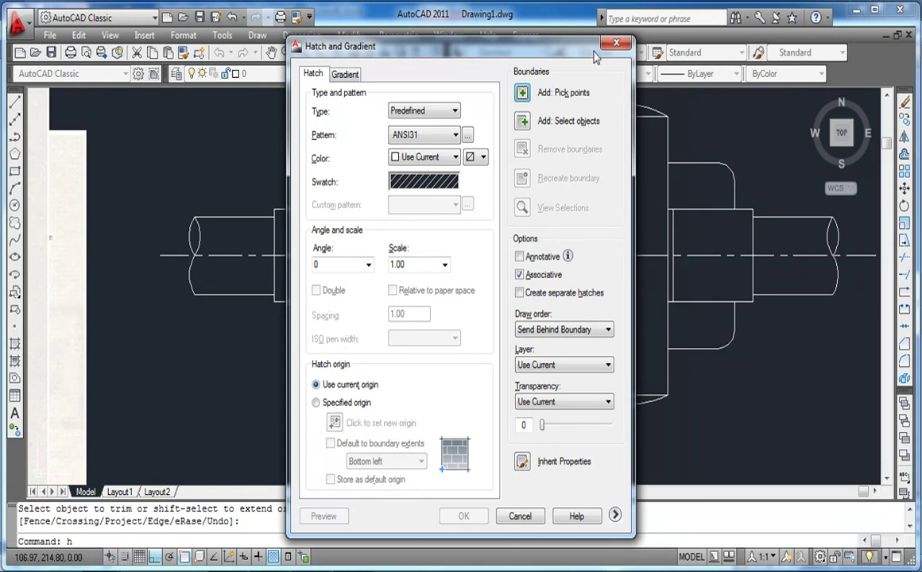
left_click(616, 42)
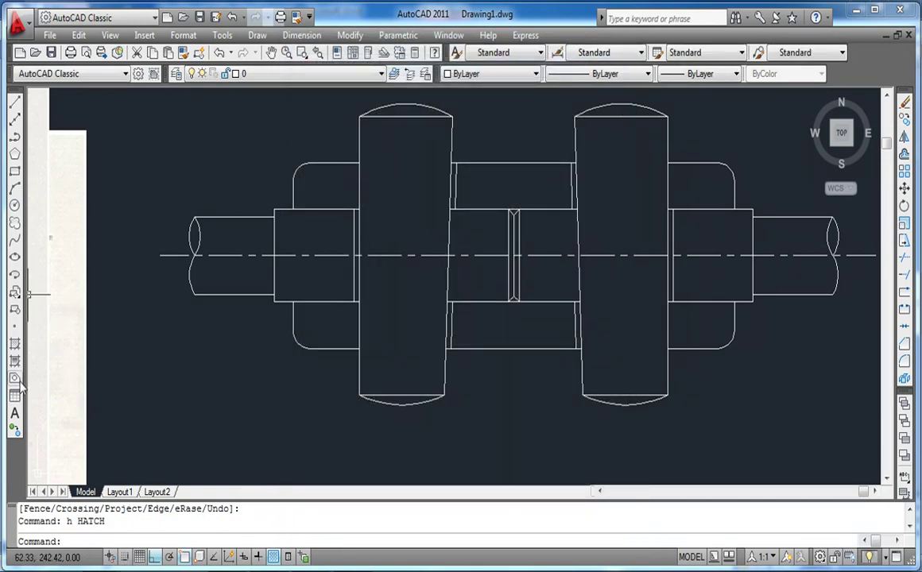
left_click(15, 346)
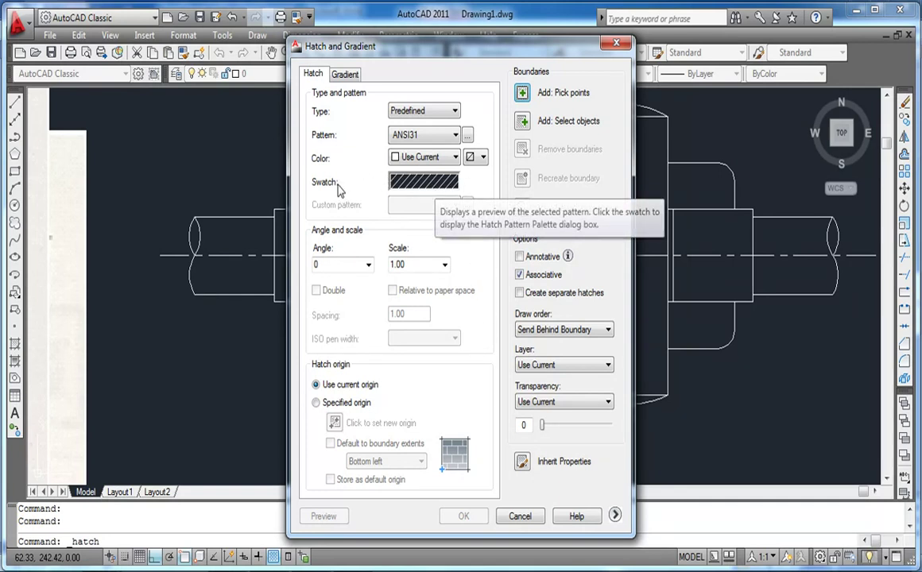
left_click(468, 136)
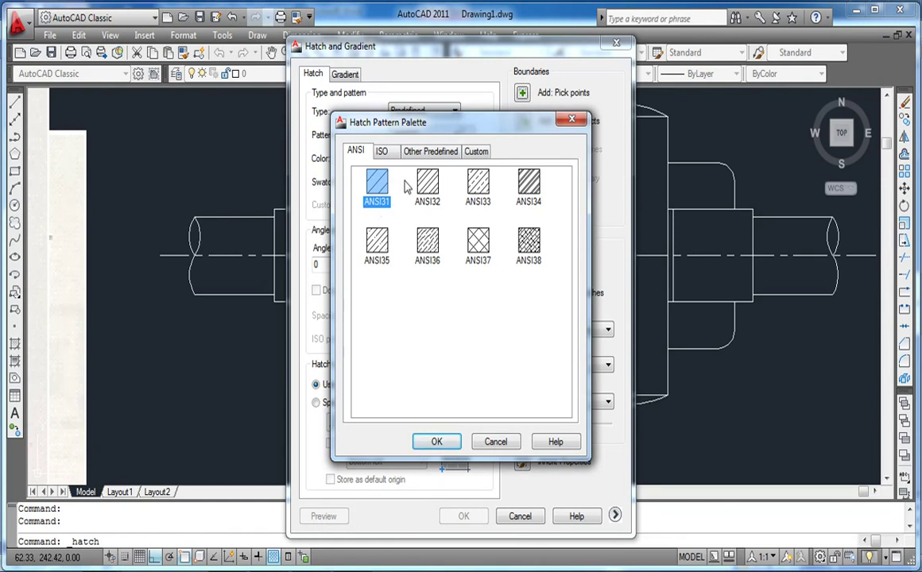
left_click(436, 442)
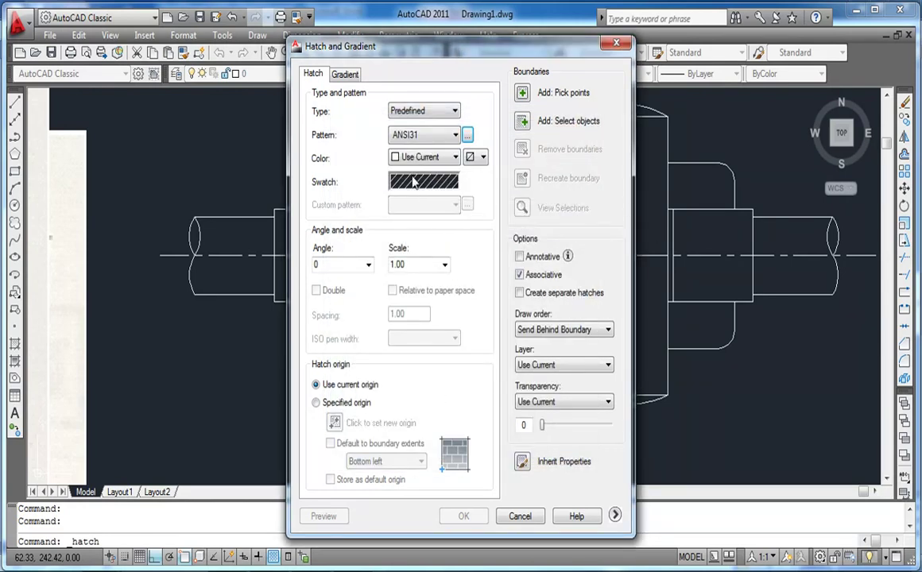
- Pick the three upper and three lower sleeve wall areas between and beside the cotters as the hatch boundaries
left_click(521, 94)
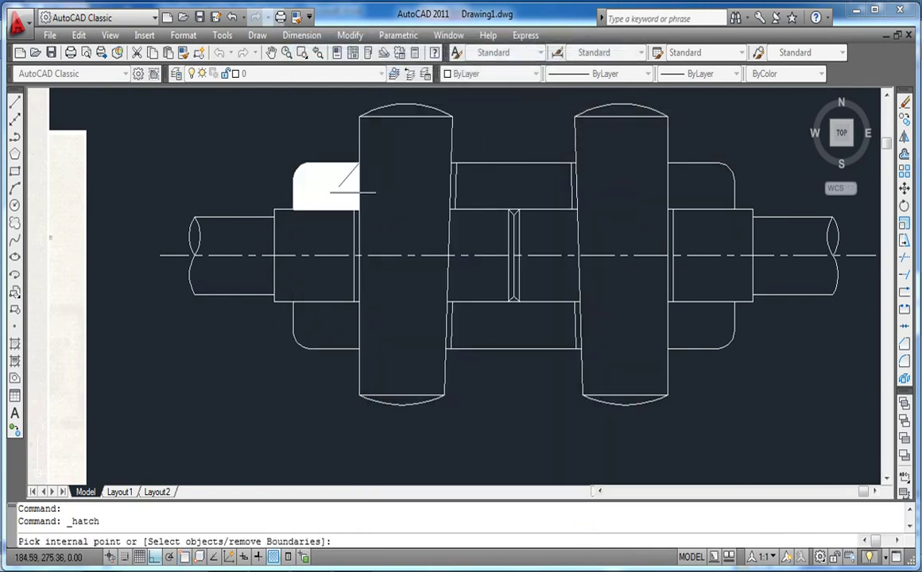
left_click(335, 184)
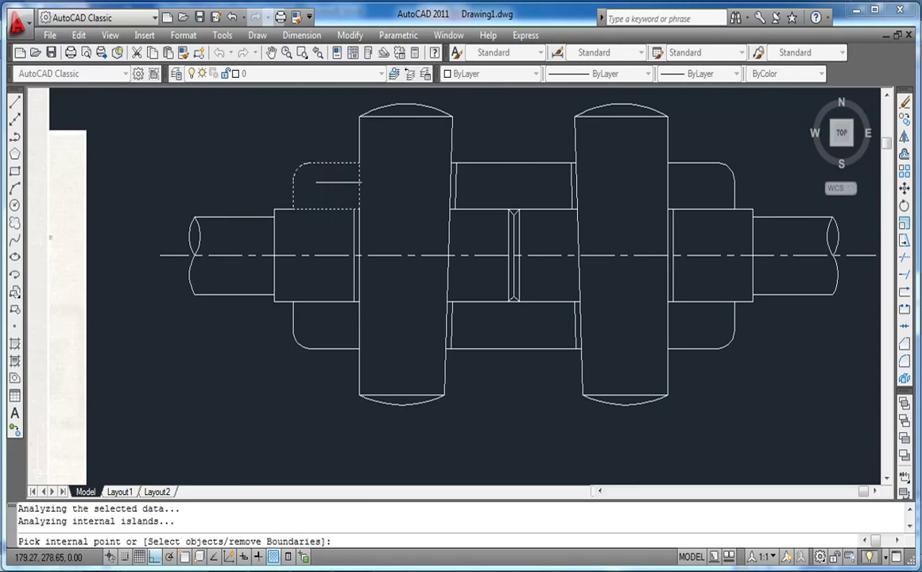
left_click(479, 187)
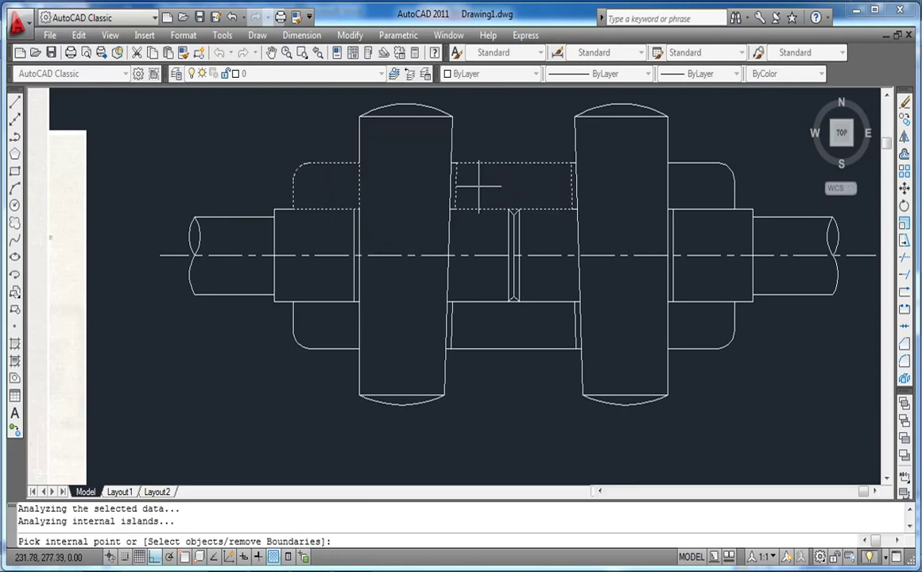
left_click(704, 185)
left_click(702, 327)
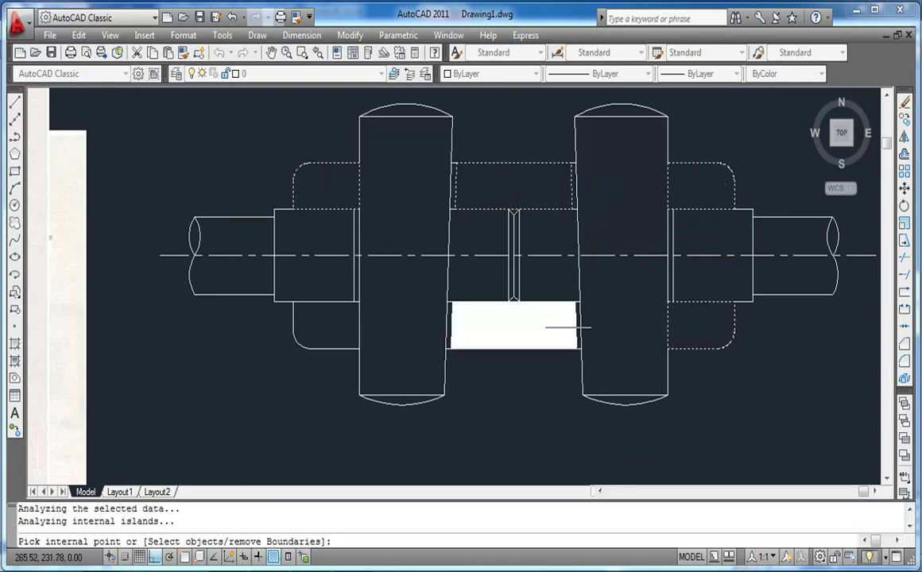
left_click(547, 325)
left_click(324, 323)
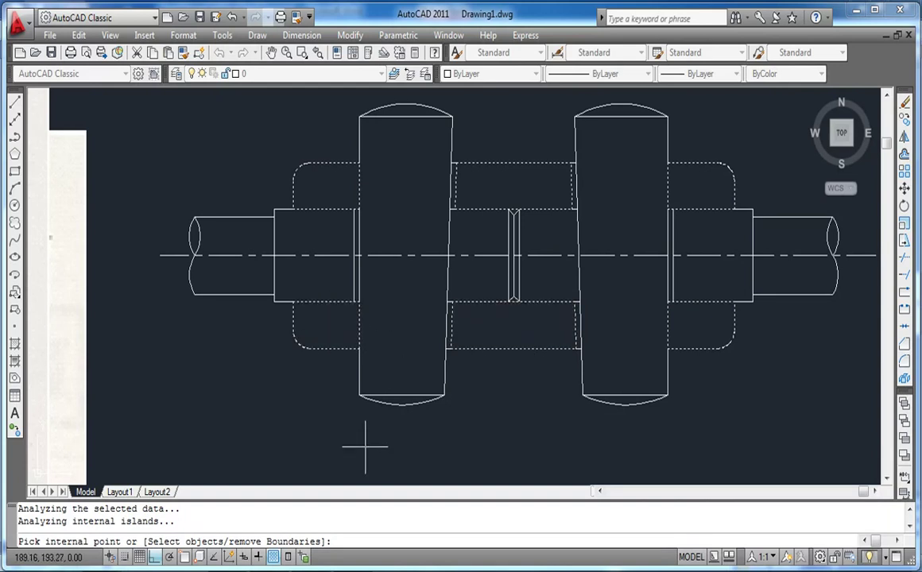
key("Return")
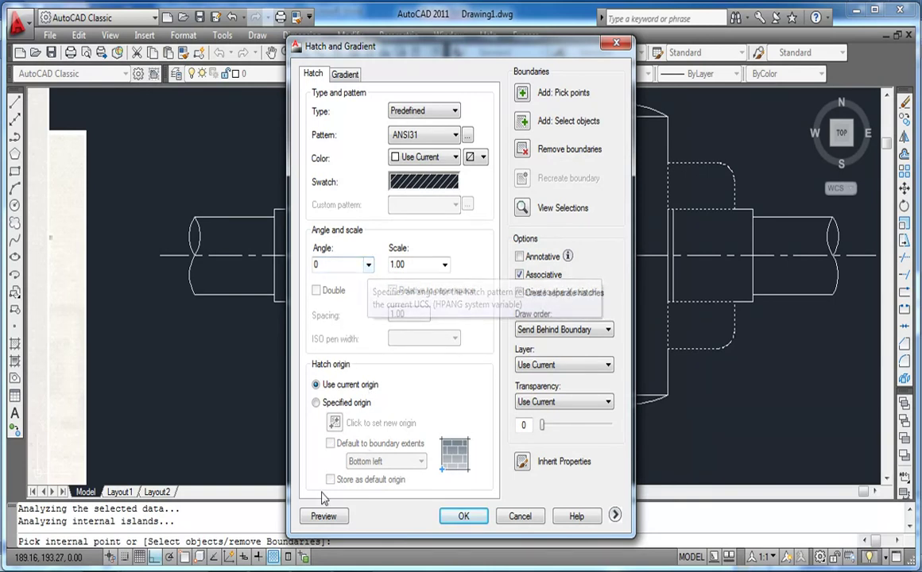
- Preview the sleeve hatch at its current scale, set the hatch scale to 10 and preview it again
left_click(323, 517)
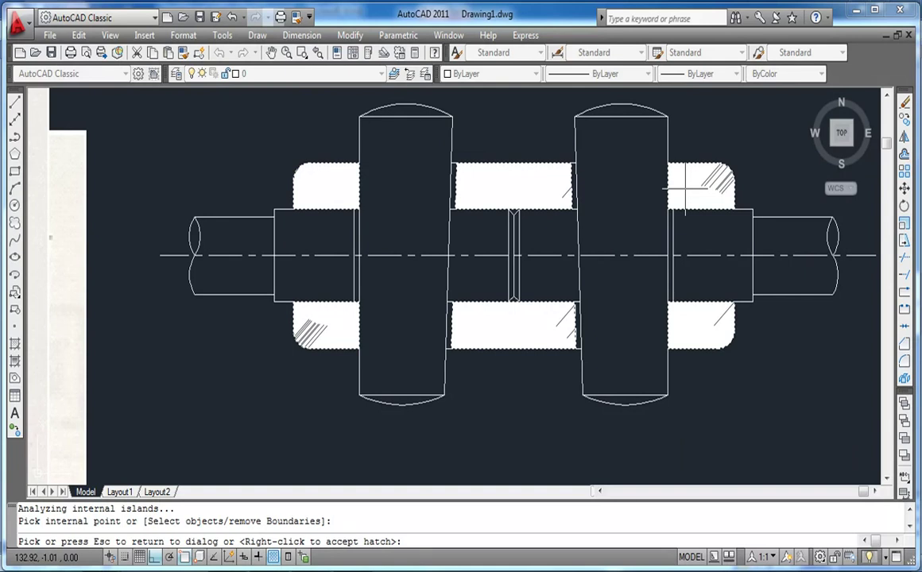
left_click(504, 179)
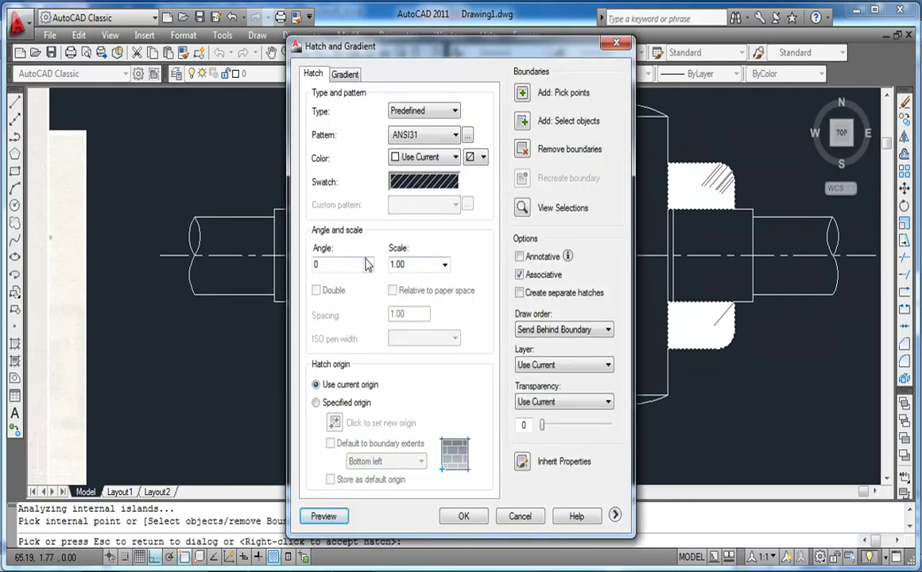
left_click(422, 266)
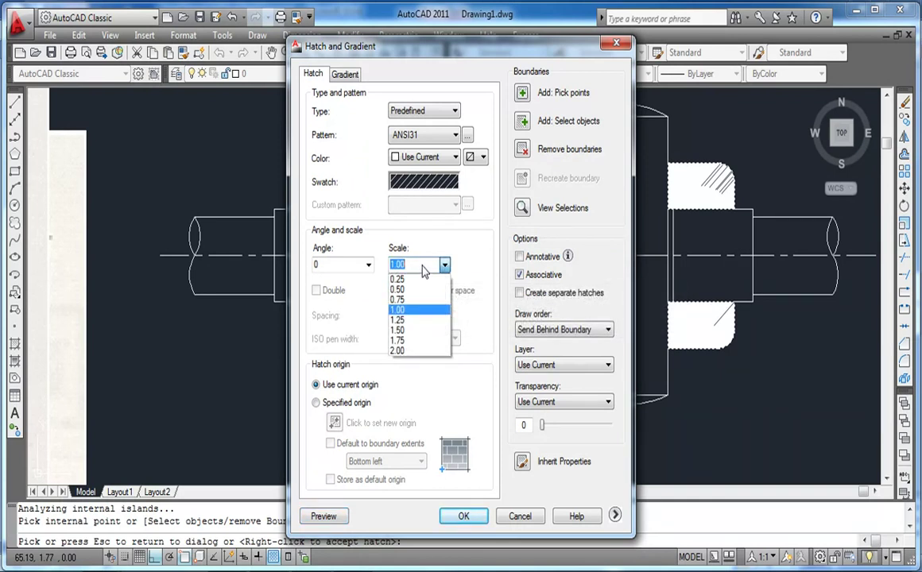
type("10")
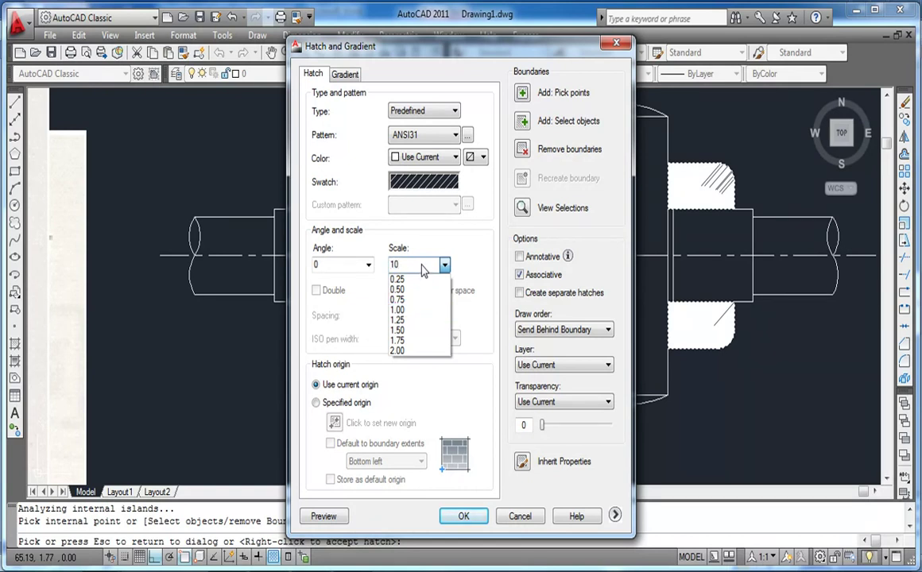
left_click(462, 266)
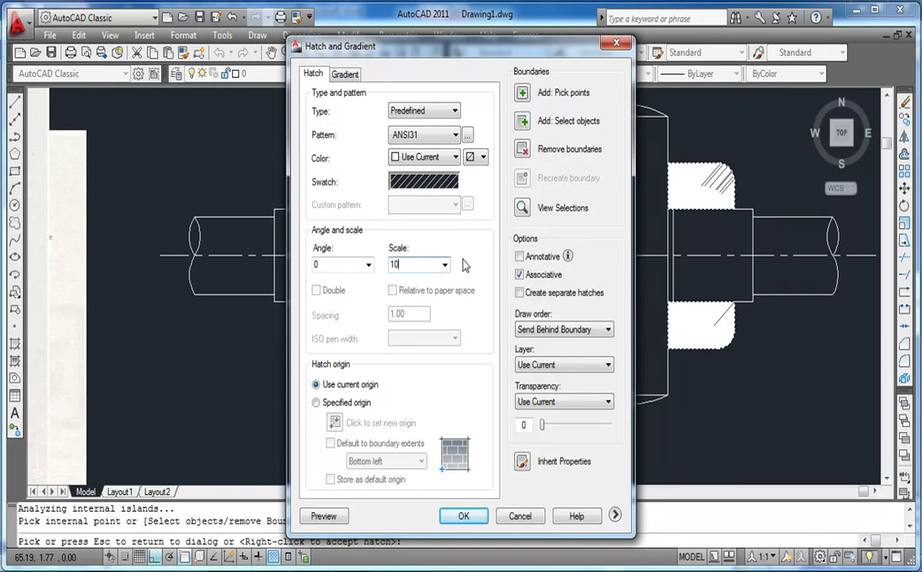
left_click(323, 516)
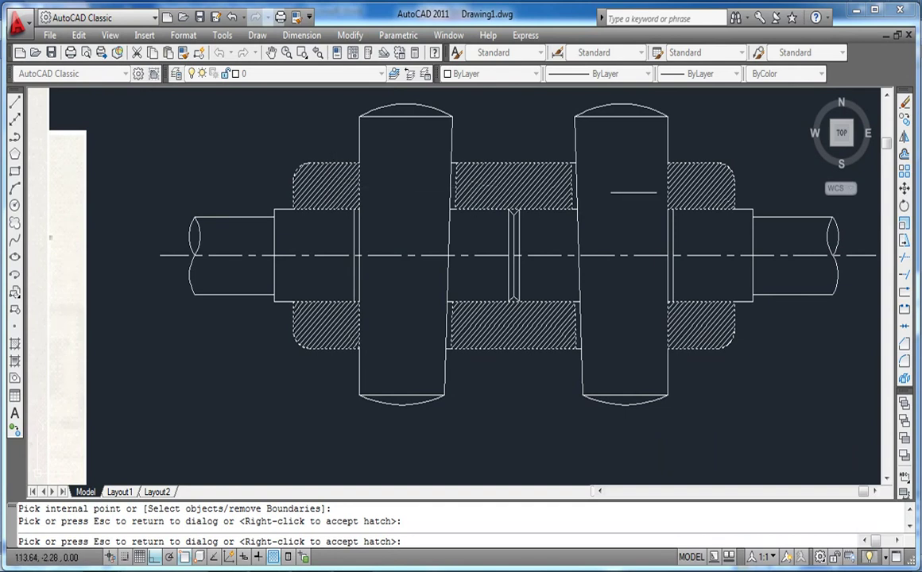
left_click(696, 197)
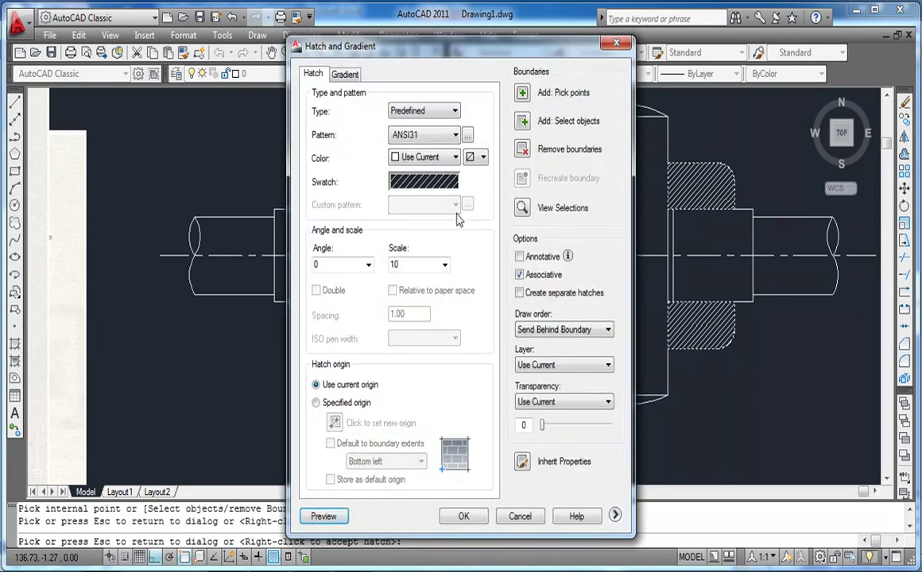
- Set the hatch scale to 15, preview it and apply the hatch to the sleeve walls
double_click(434, 265)
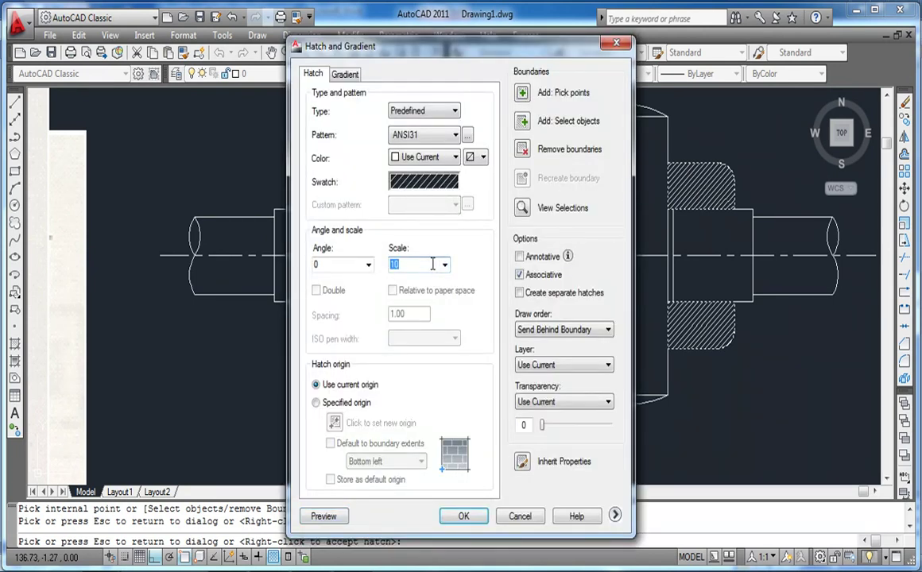
type("1")
left_click(323, 516)
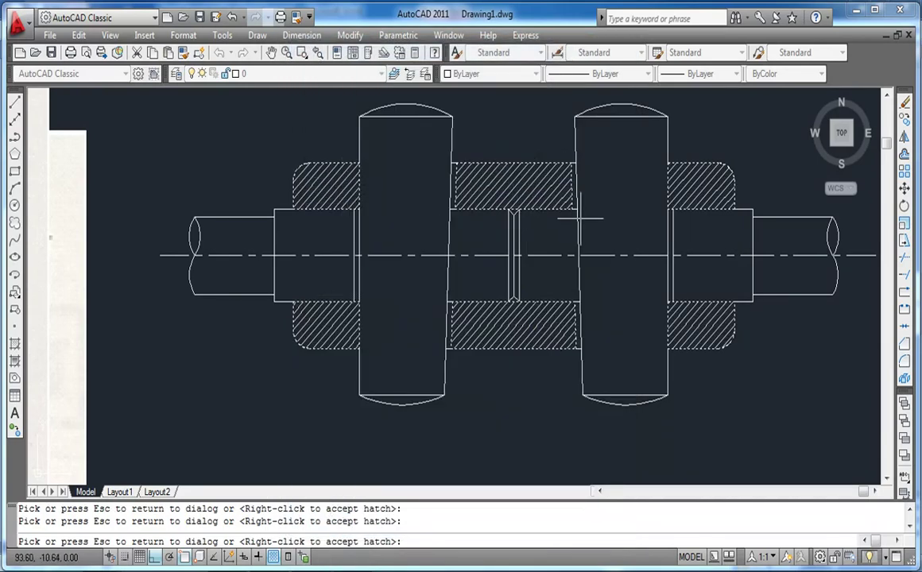
left_click(528, 194)
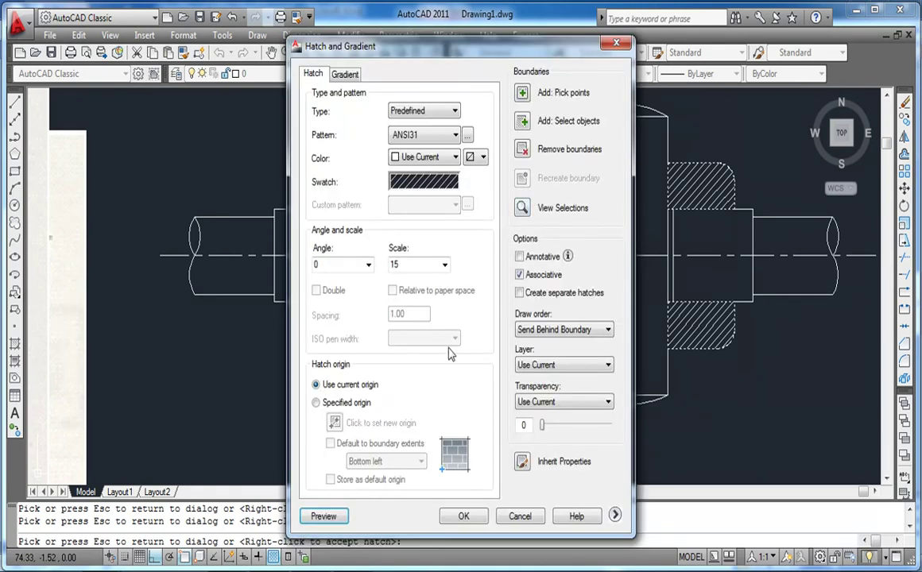
left_click(461, 517)
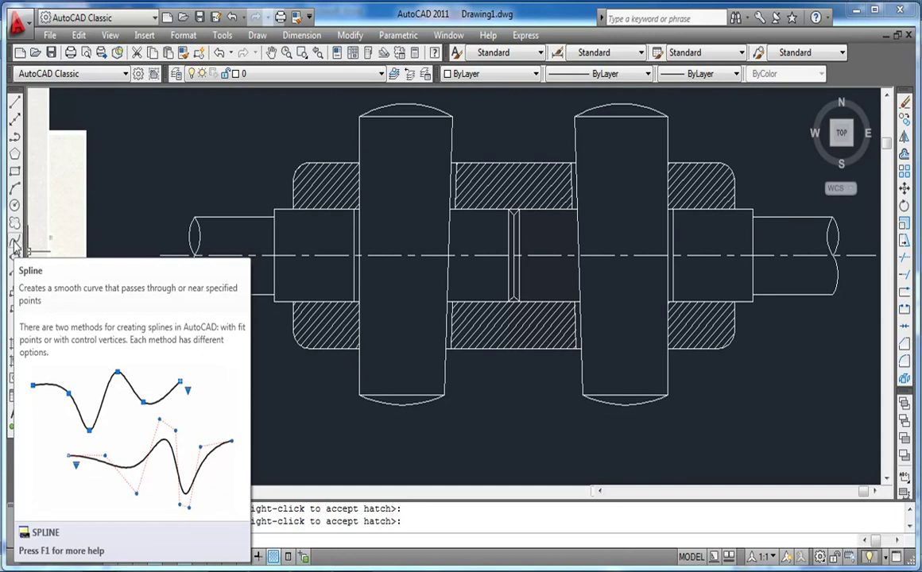
- With Ortho off, draw a wavy spline break line across the left rod end, from its upper to its lower edge, left of the first cotter
left_click(15, 241)
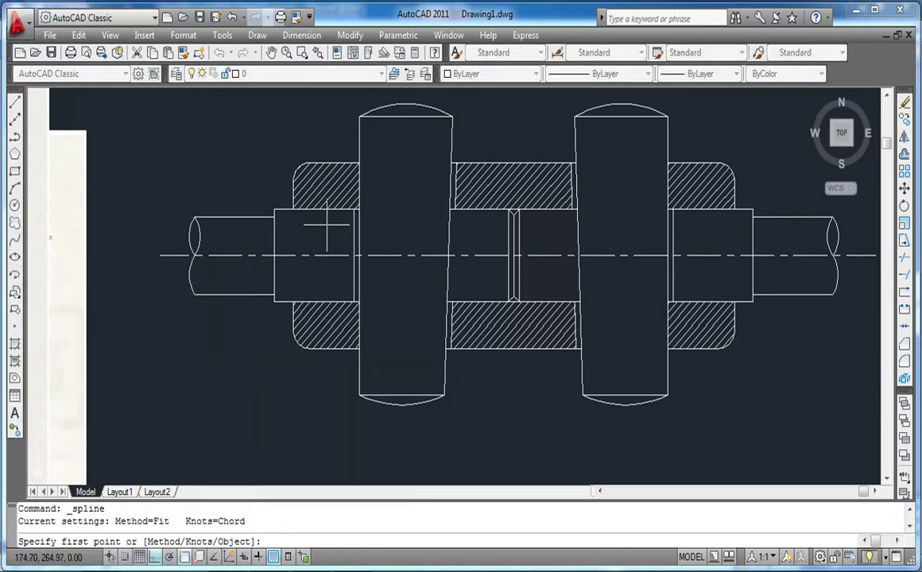
scroll(326, 225, "up", 2)
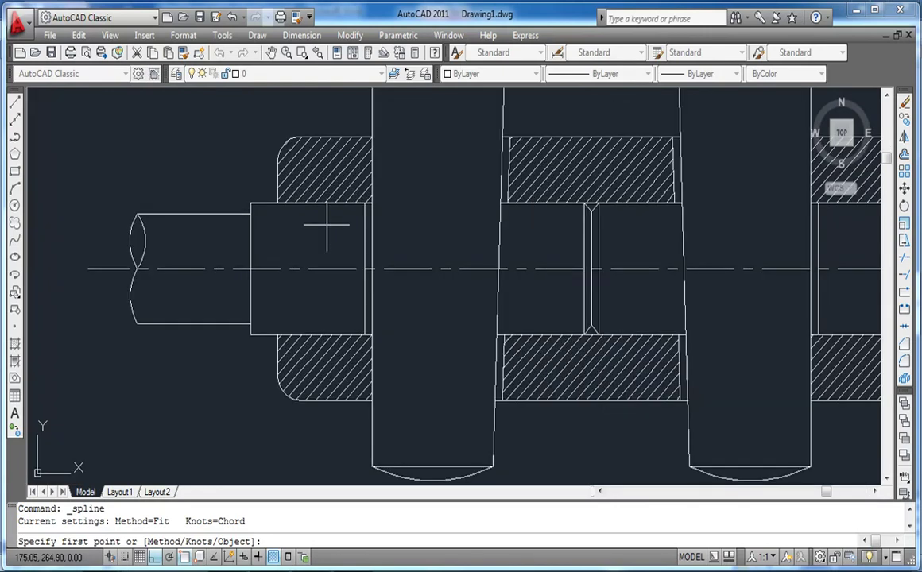
middle_click_drag(326, 224, 189, 232)
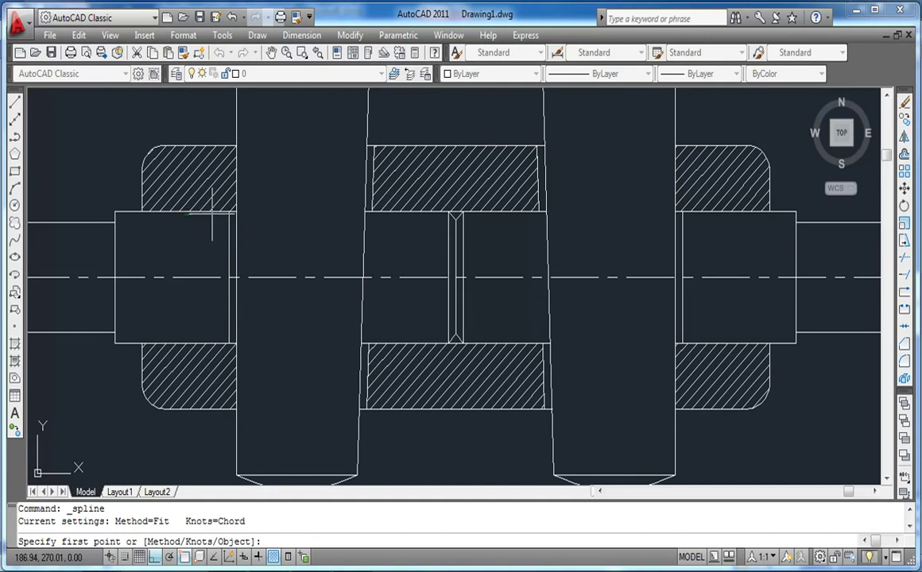
left_click(188, 211)
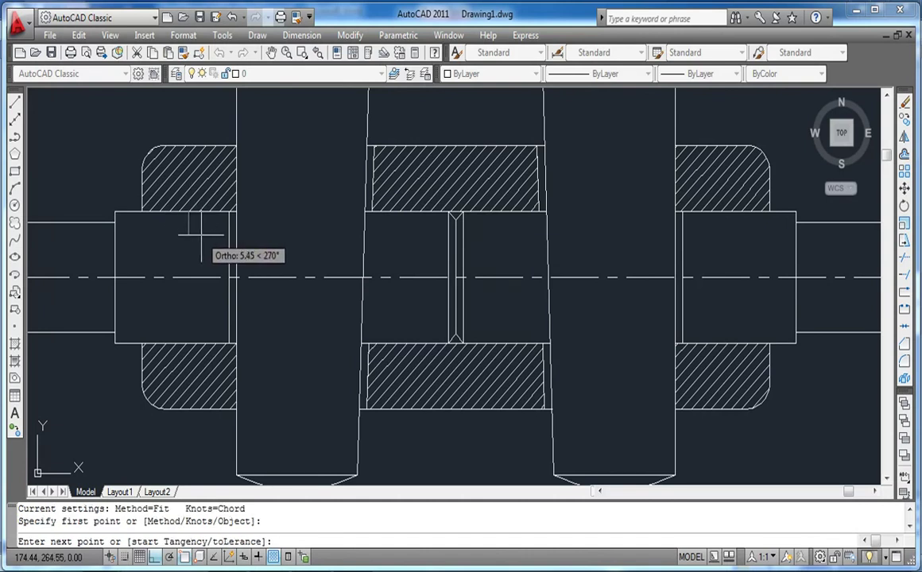
left_click(158, 556)
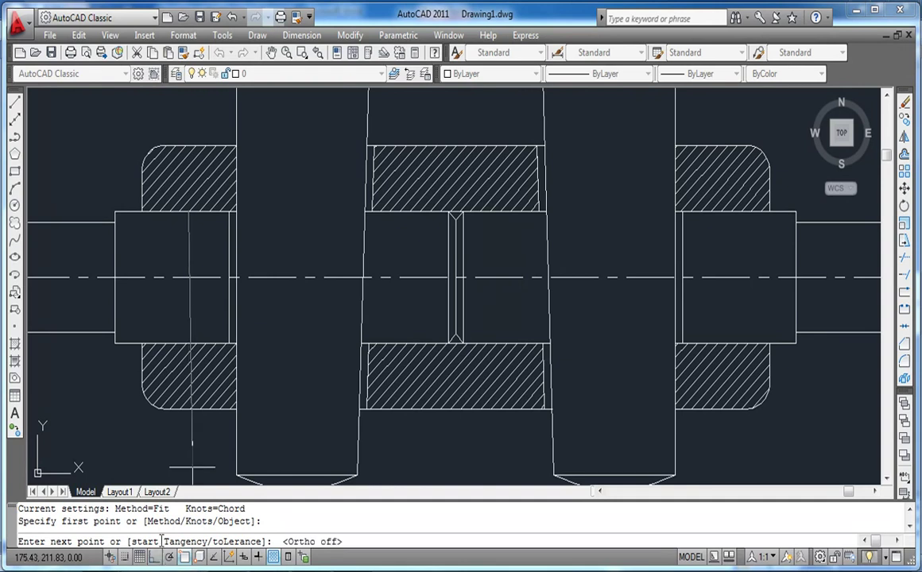
left_click(203, 231)
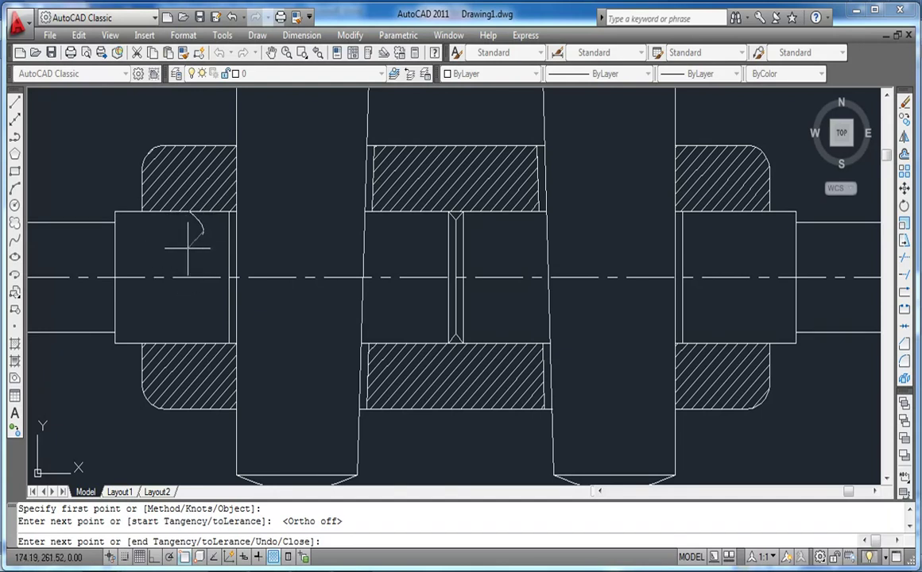
left_click(175, 235)
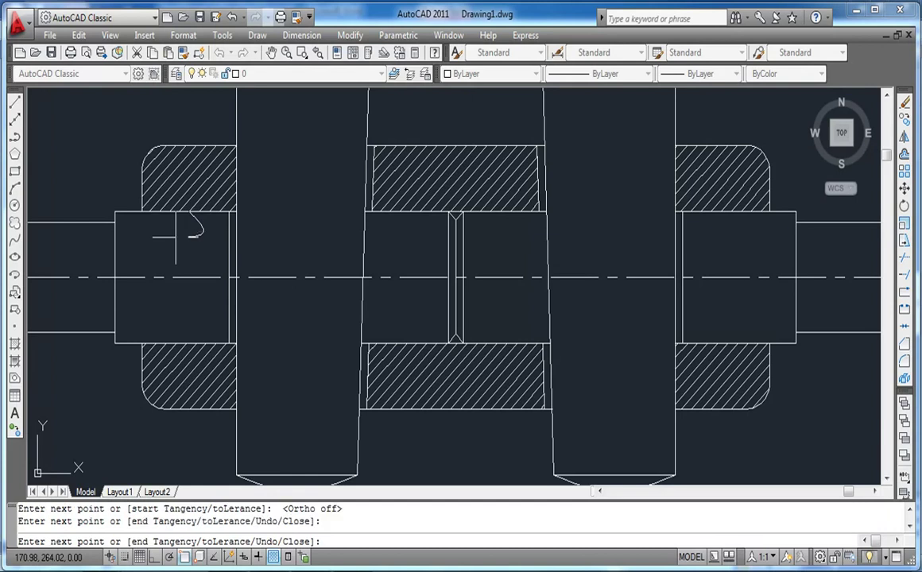
left_click(211, 258)
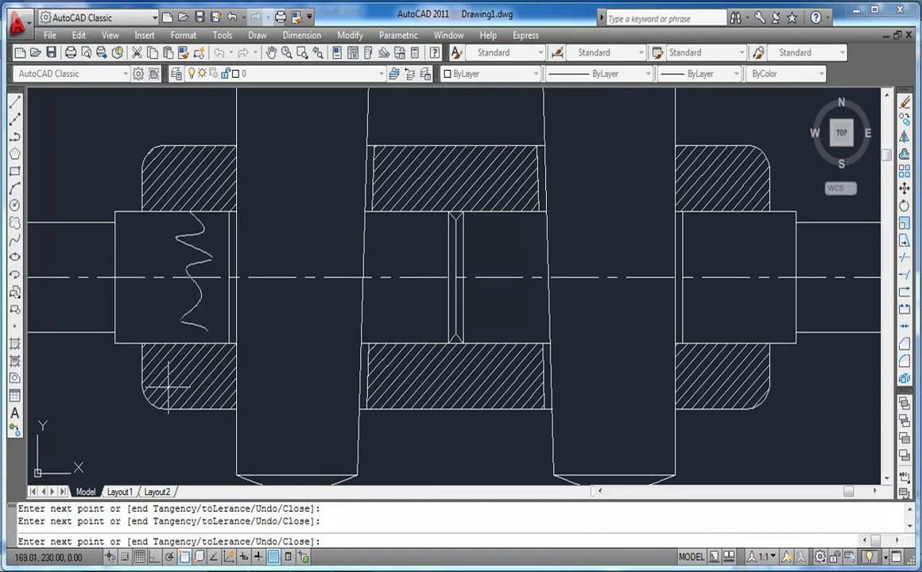
key("Return")
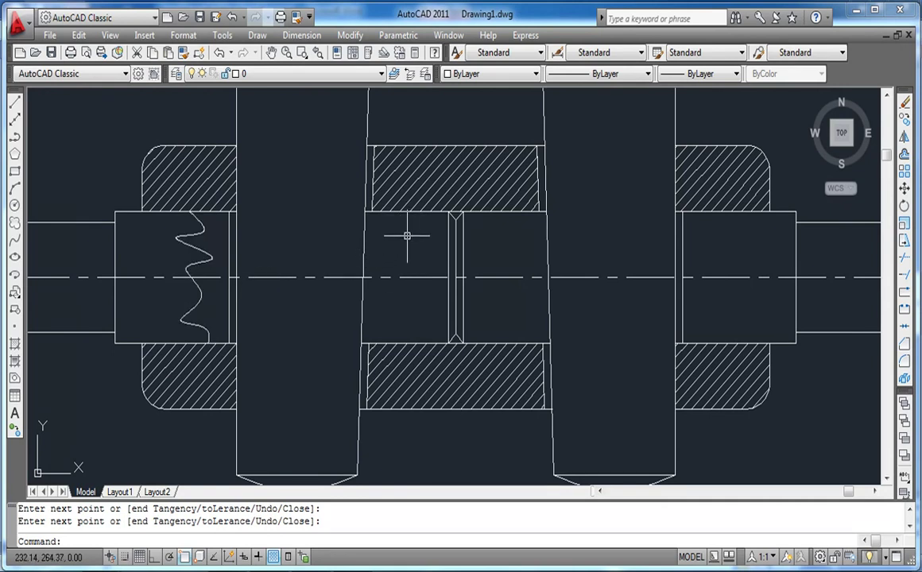
- Start a second wavy spline at the midpoint of the upper rod edge between the first cotter and the central chamfer, placing its points downward
left_click(16, 241)
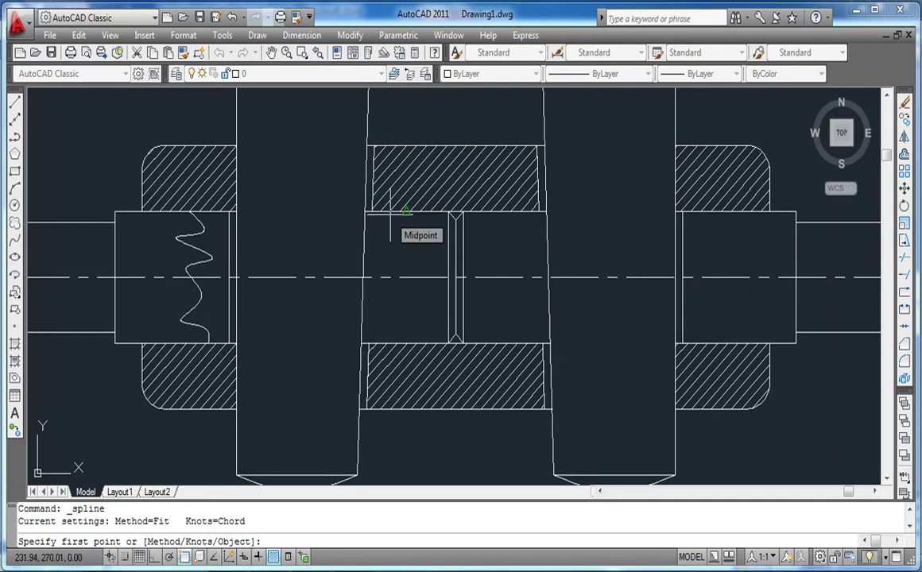
scroll(390, 213, "up", 3)
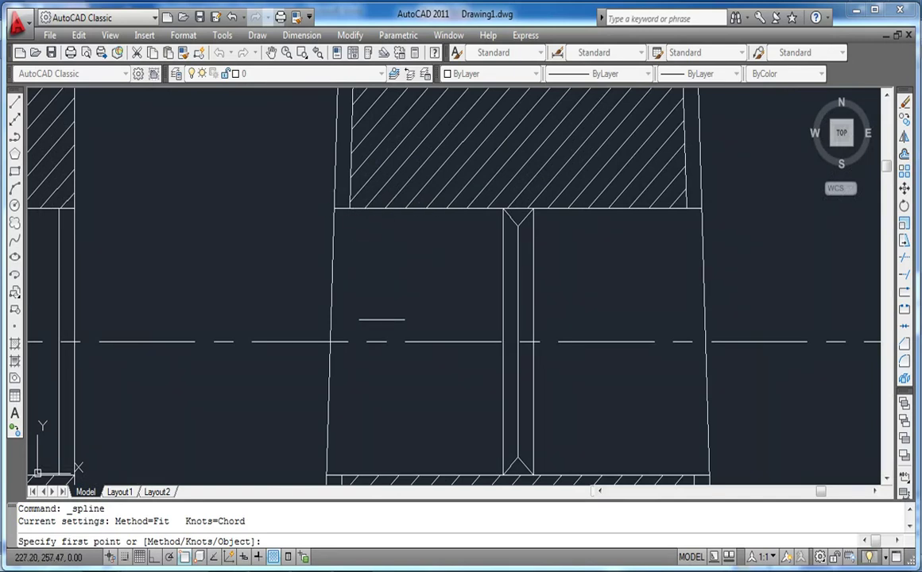
left_click(418, 209)
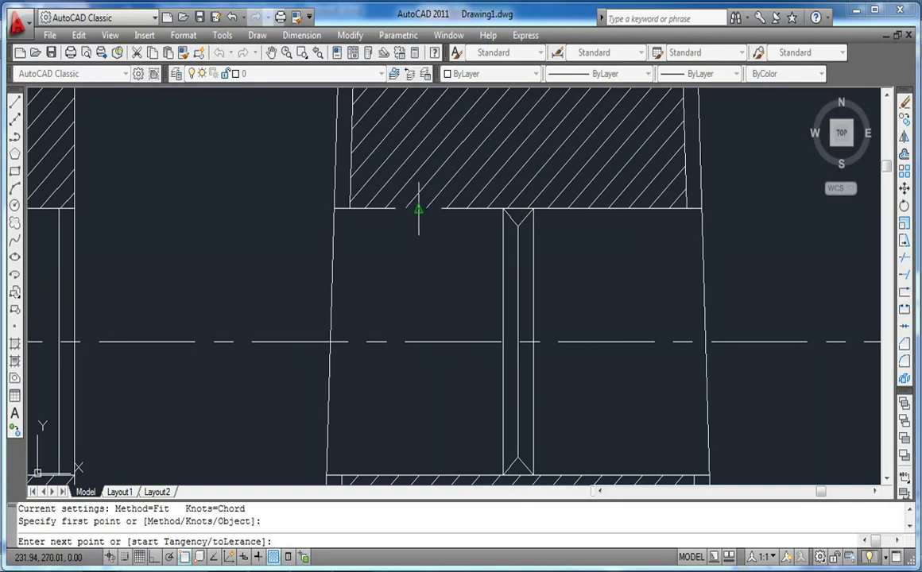
left_click(367, 243)
left_click(405, 267)
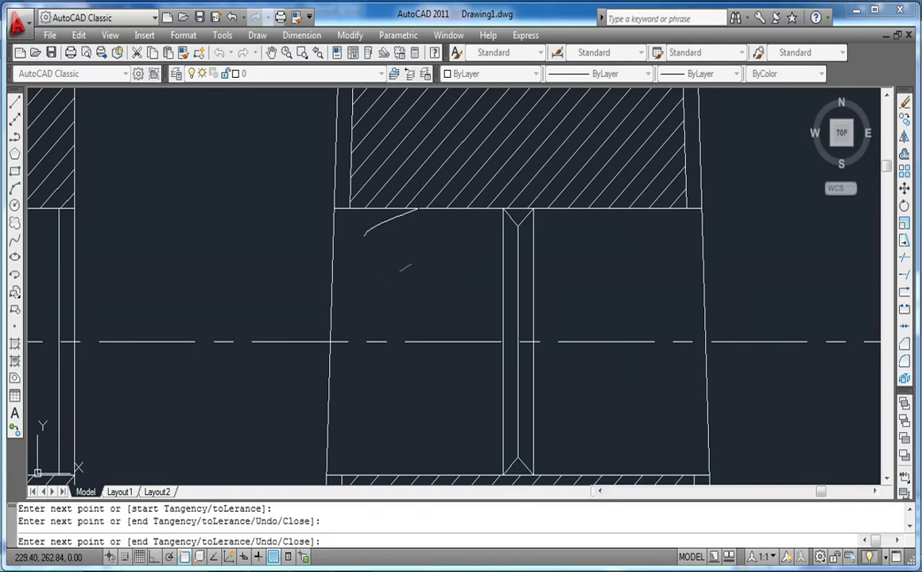
left_click(362, 304)
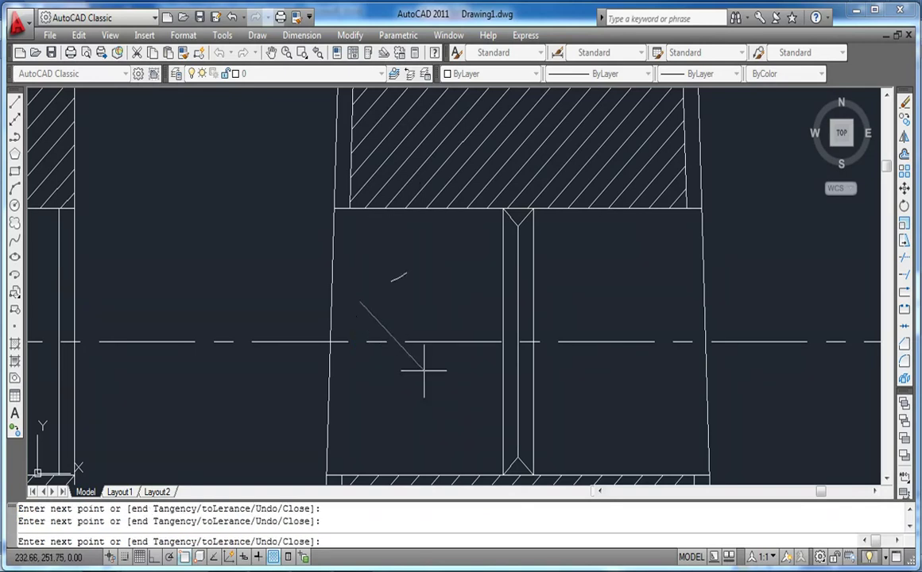
left_click(423, 374)
left_click(370, 400)
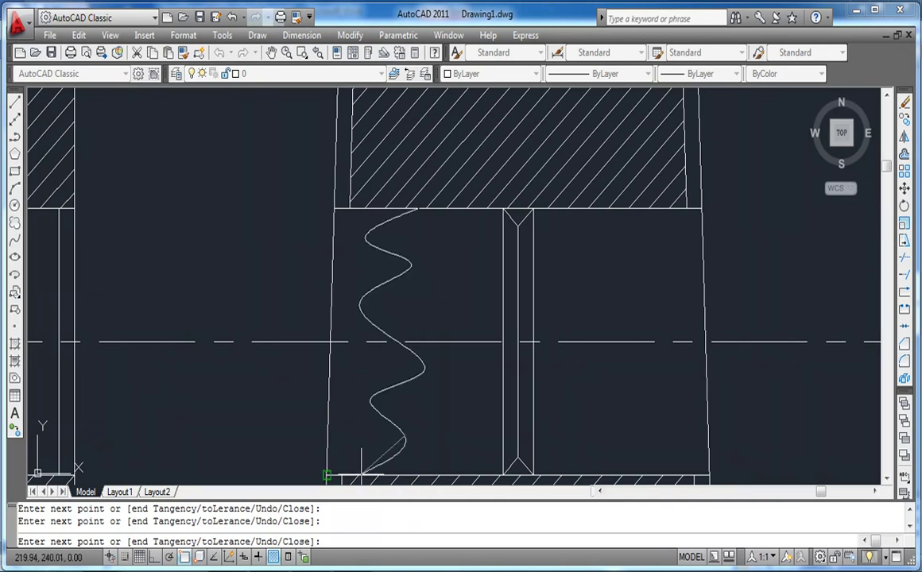
- Enable the Nearest object snap mode while the spline is still being drawn
scroll(319, 326, "down", 2)
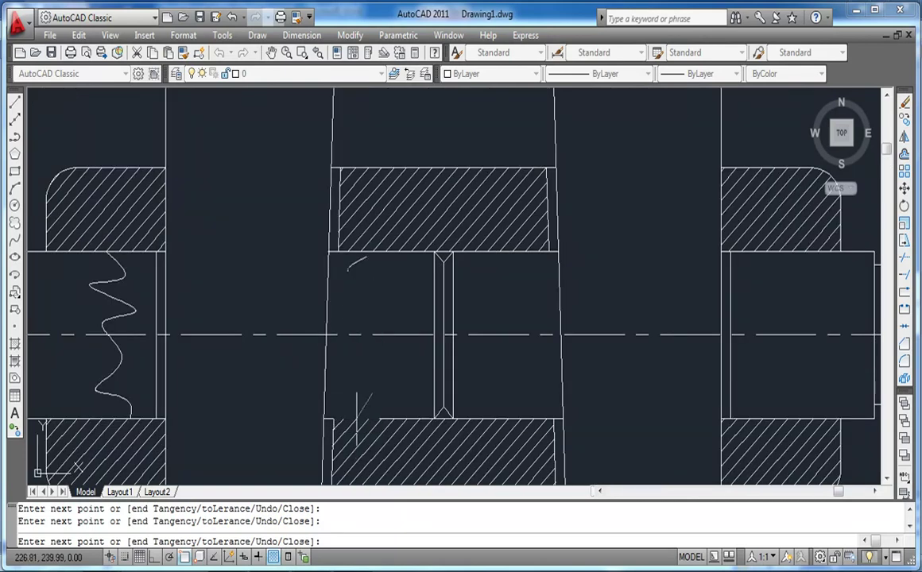
scroll(362, 420, "up", 3)
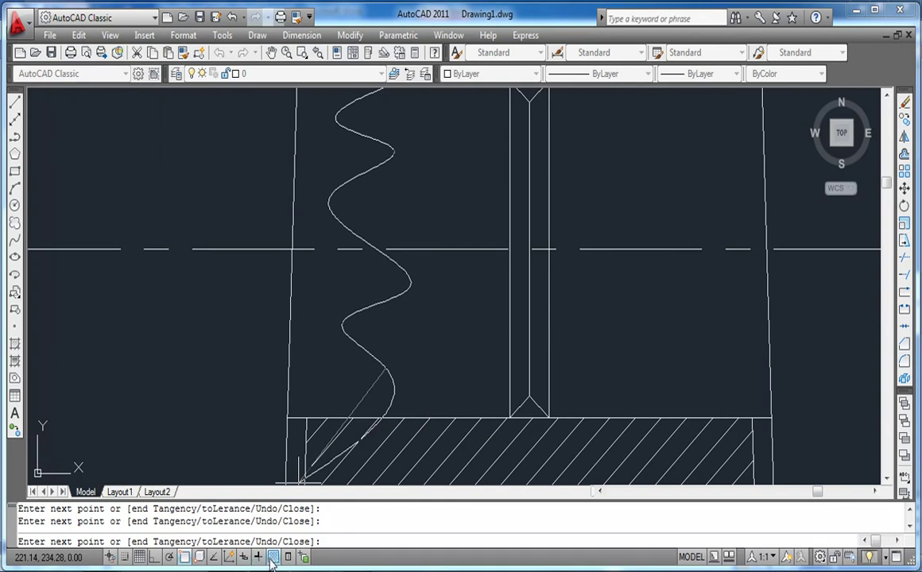
right_click(185, 558)
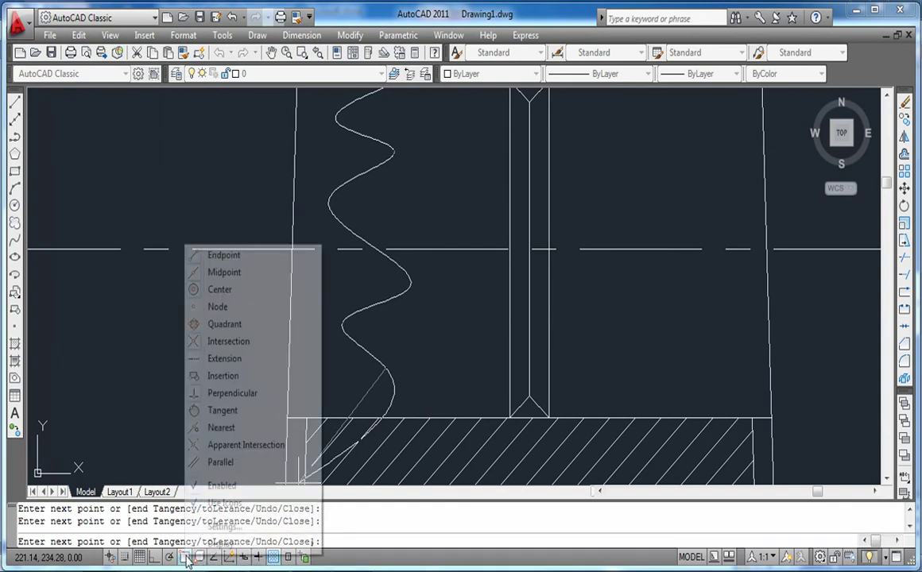
left_click(221, 527)
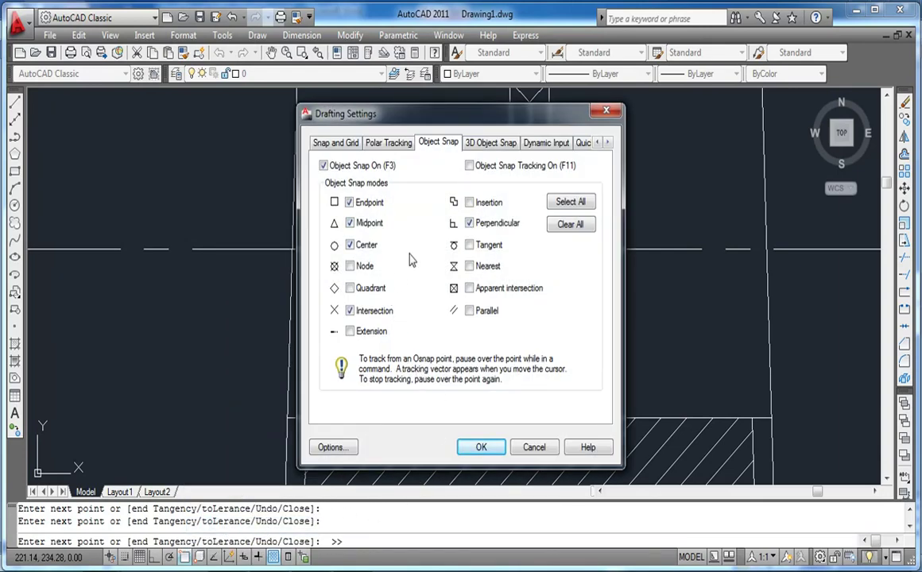
left_click(469, 267)
key("Return")
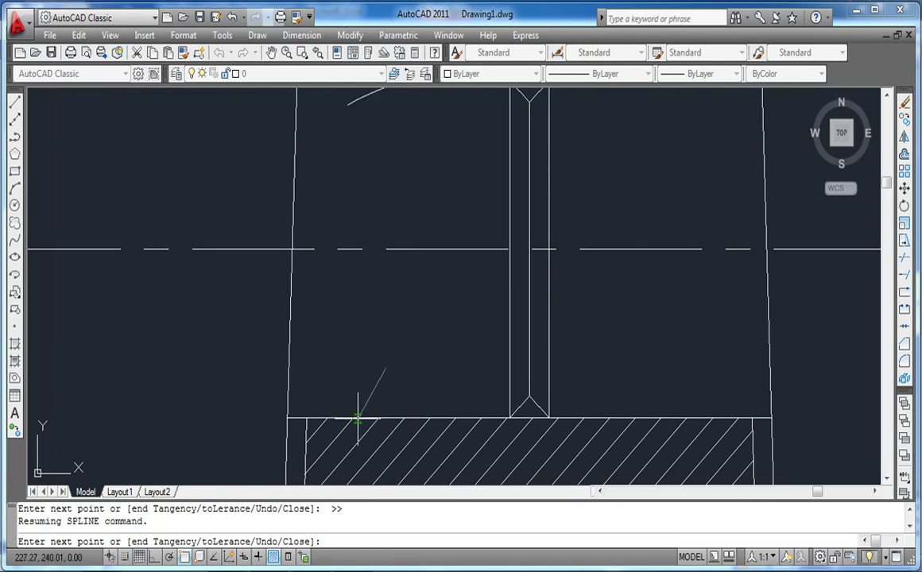
- End the second spline at a nearest point on the lower rod edge and finish it
left_click(353, 419)
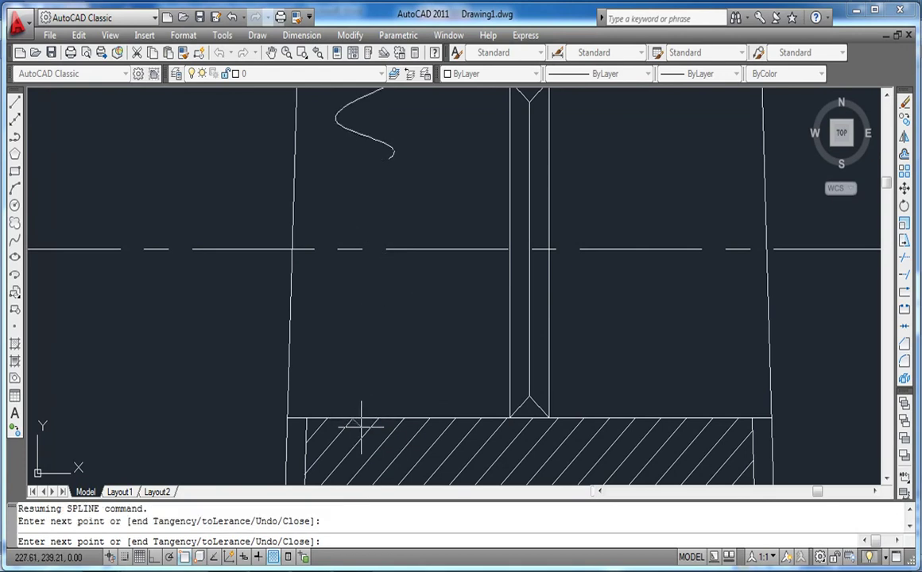
key("Return")
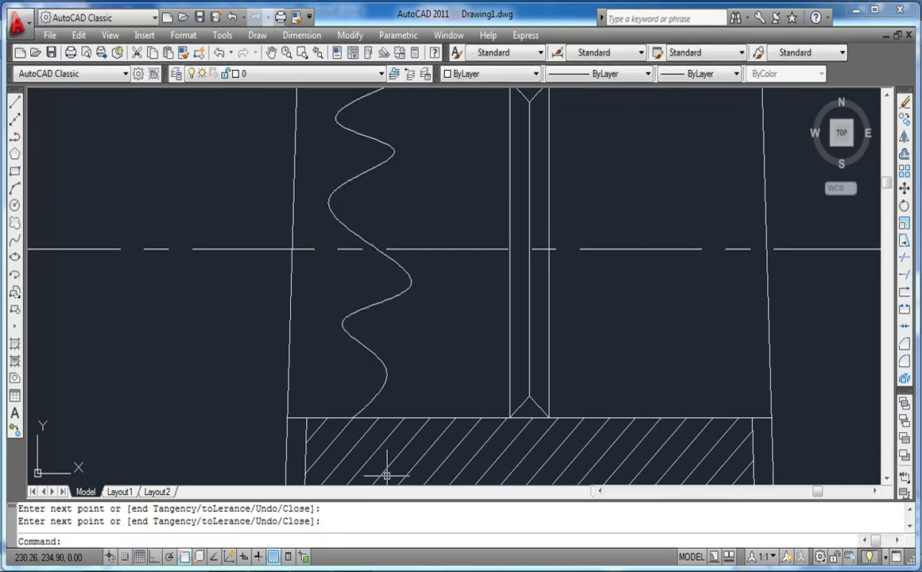
scroll(647, 359, "down", 4)
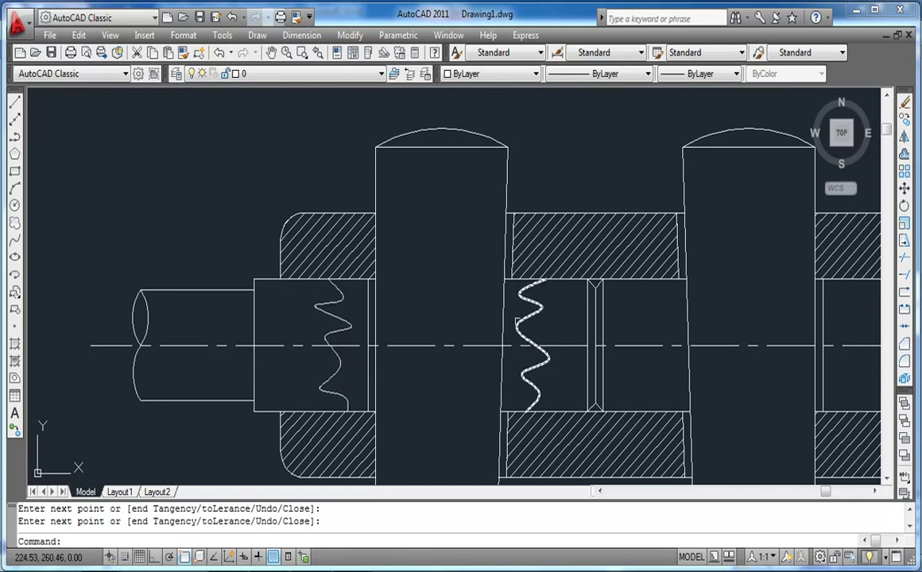
scroll(255, 315, "down", 4)
scroll(531, 302, "up", 4)
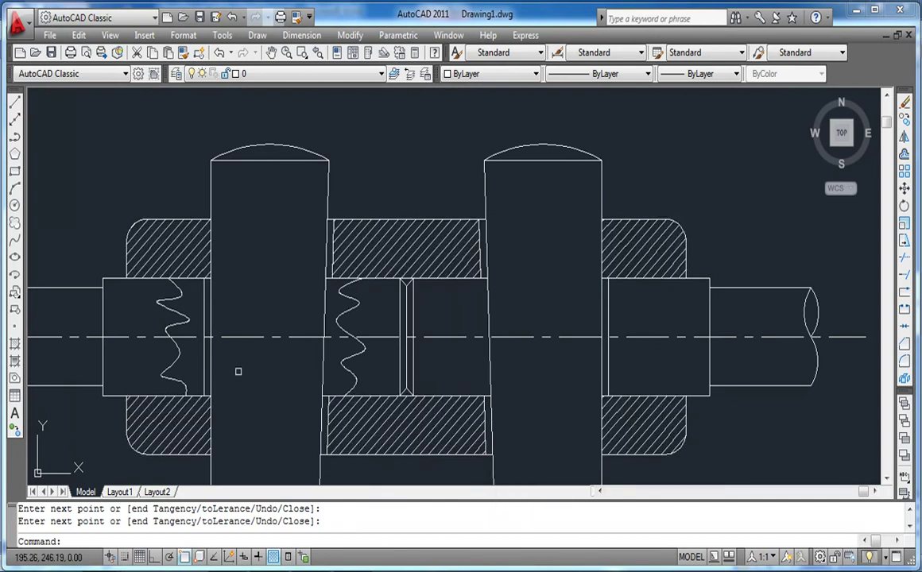
- Mirror both spline break lines about the vertical centreline of the central chamfer, keeping the originals
left_click(175, 350)
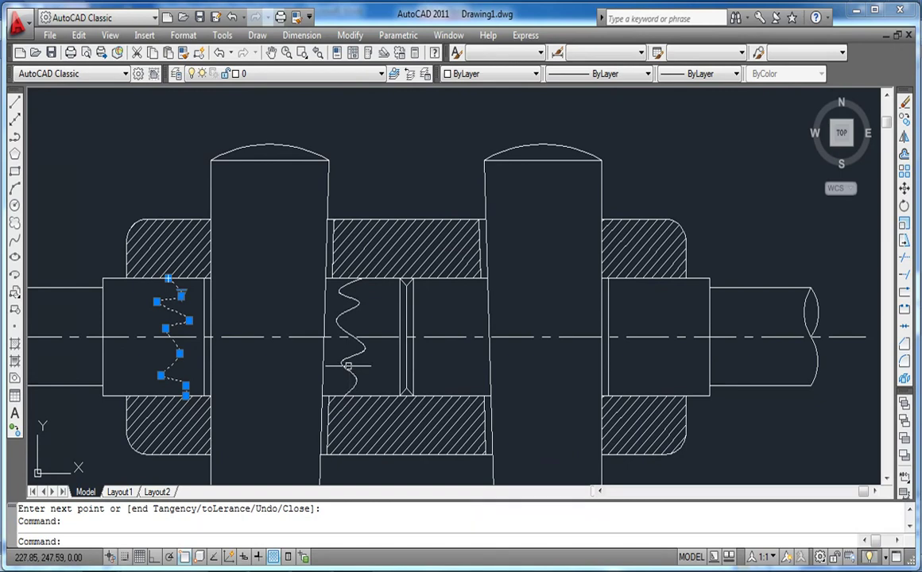
left_click(347, 365)
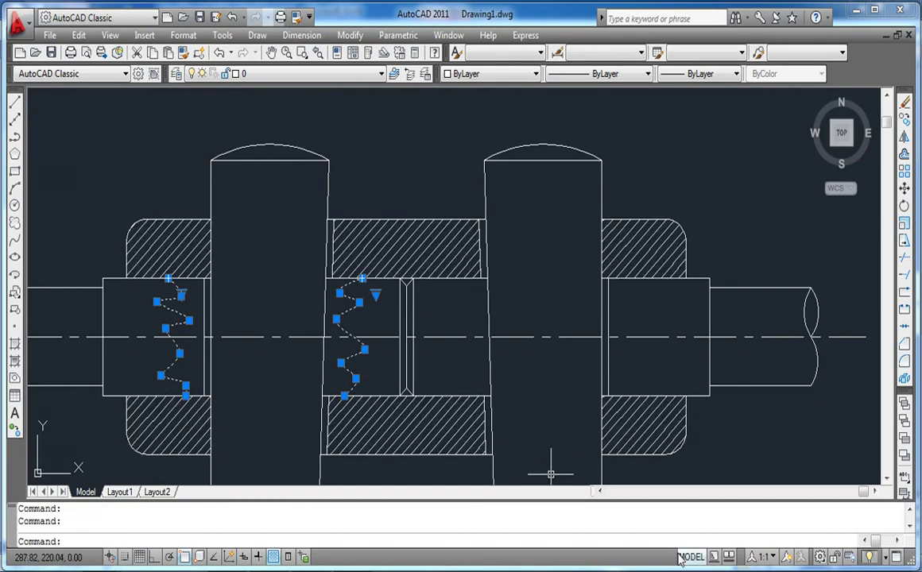
left_click(904, 138)
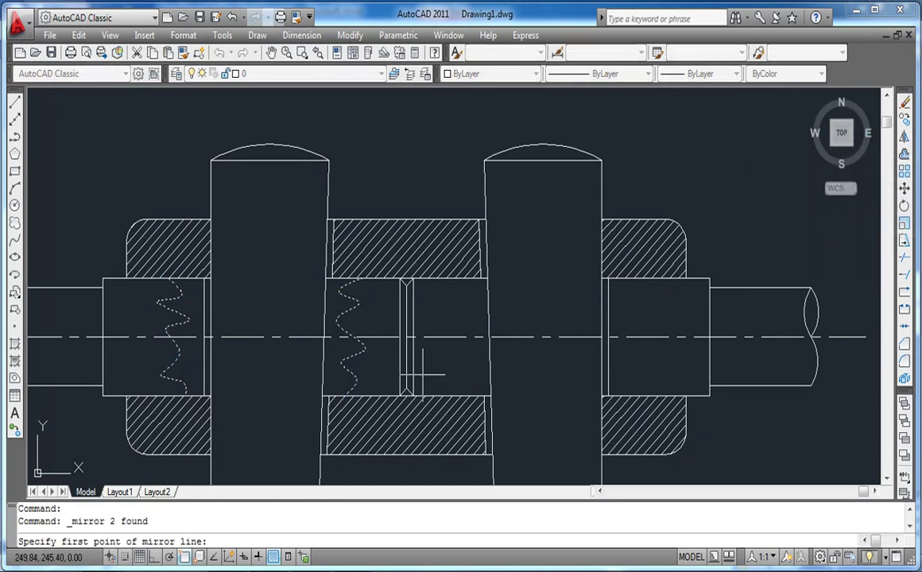
left_click(406, 285)
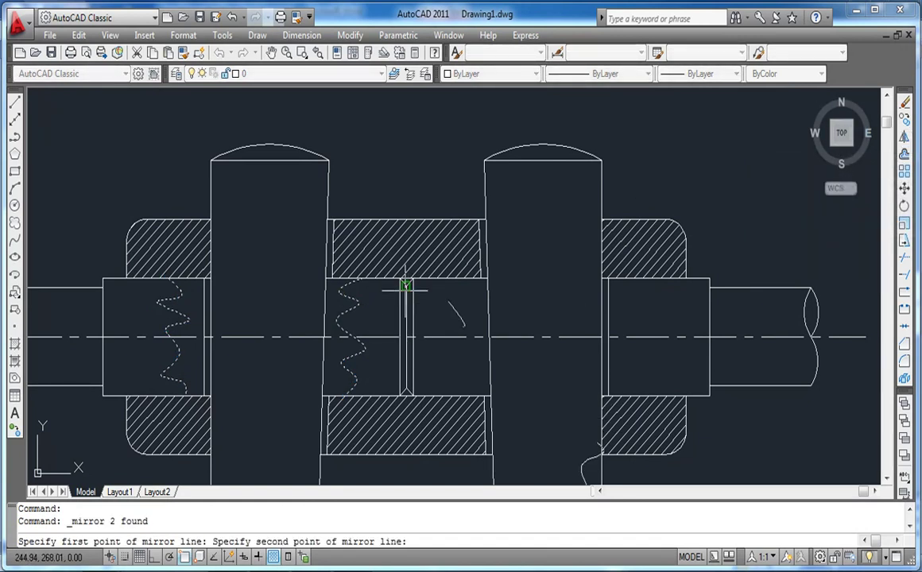
left_click(406, 389)
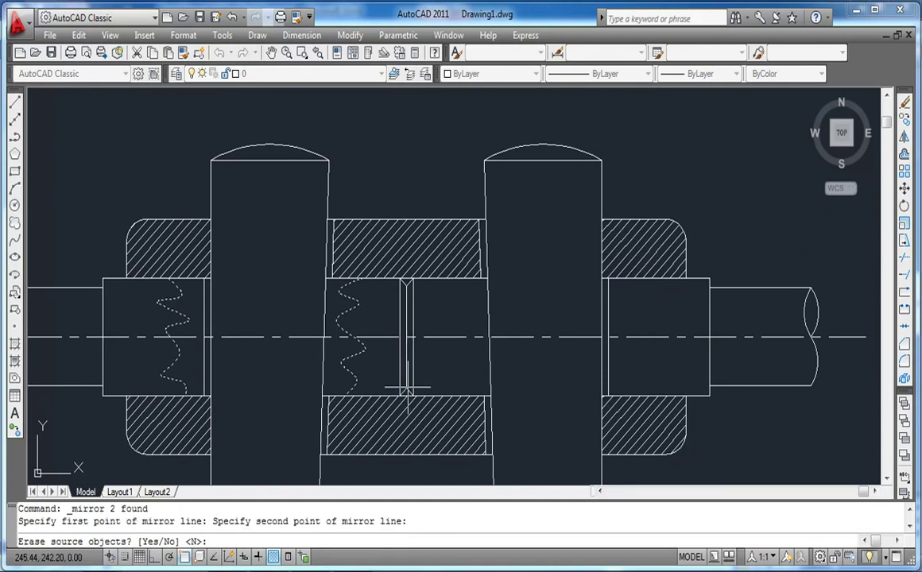
key("Return")
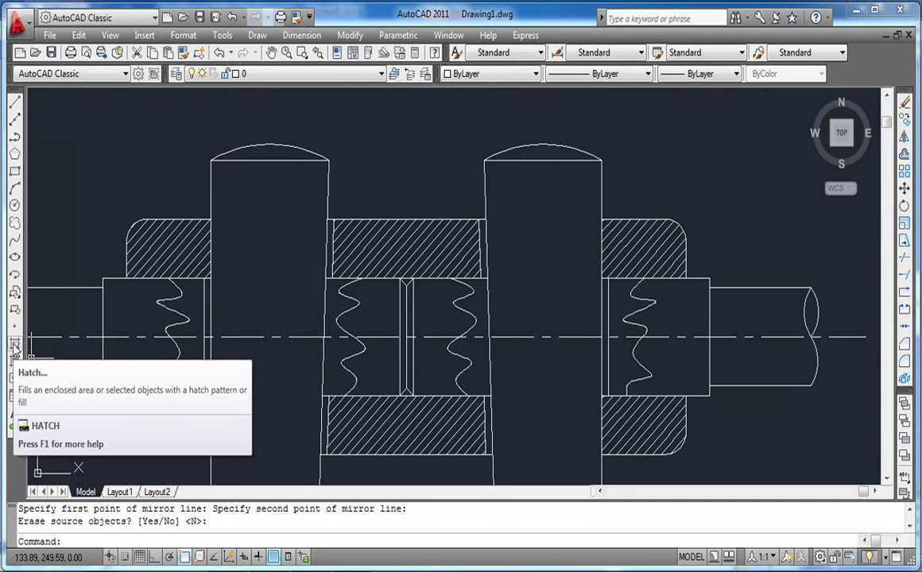
- Hatch the four rod areas between the spline break lines and the cotter slots, including below the centreline, with ANSI31 at angle 90
type("h")
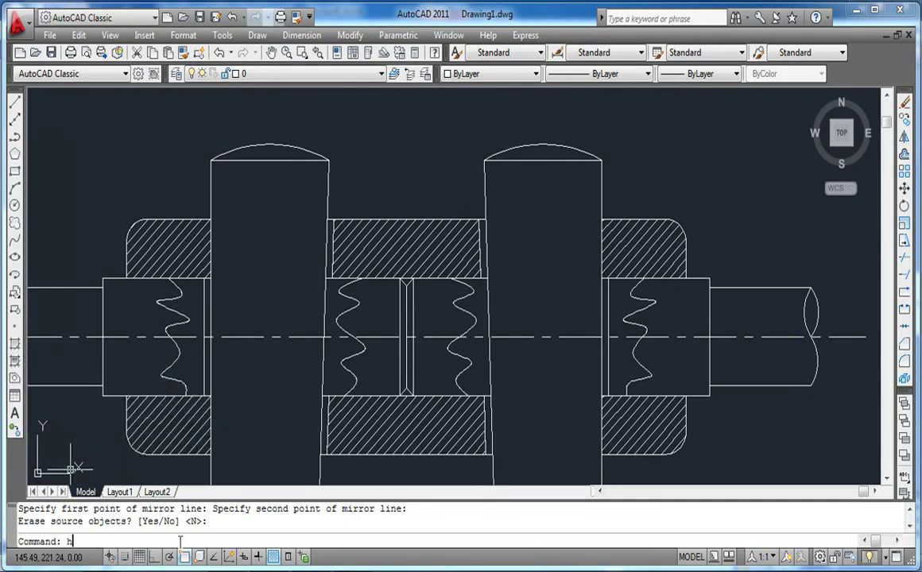
key("Return")
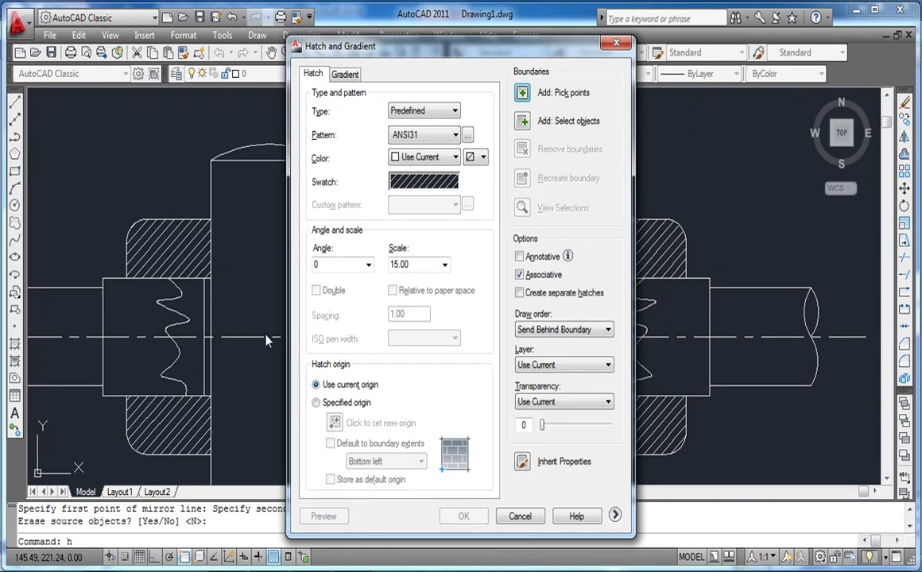
left_click(368, 264)
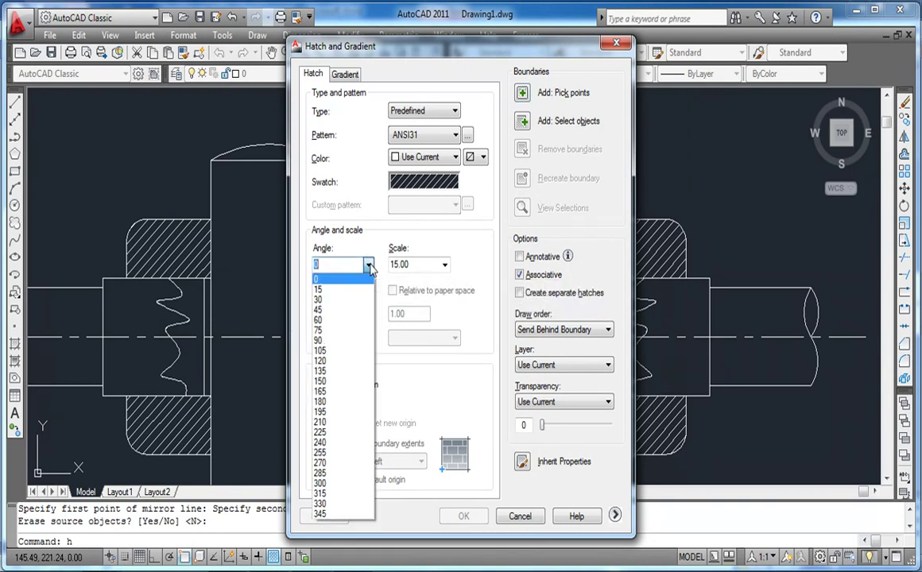
left_click(337, 340)
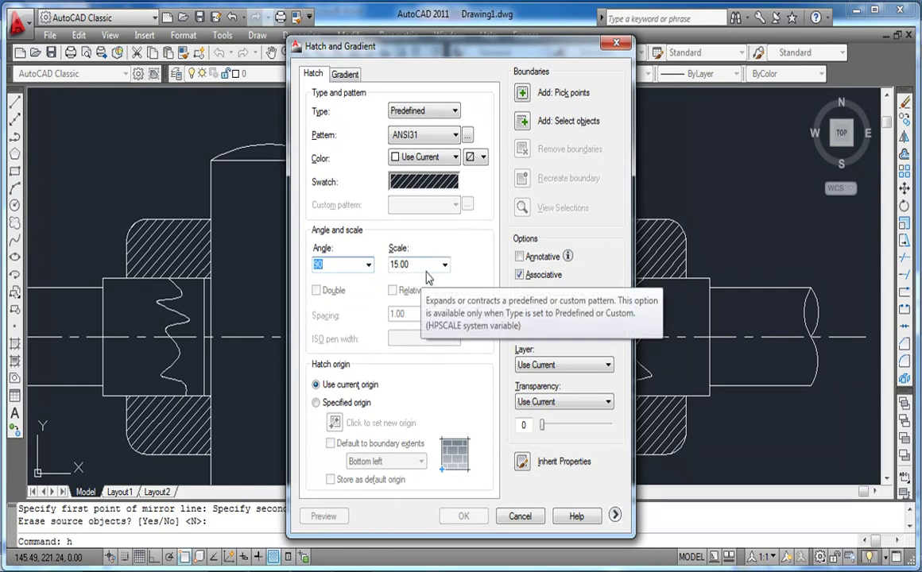
left_click(522, 99)
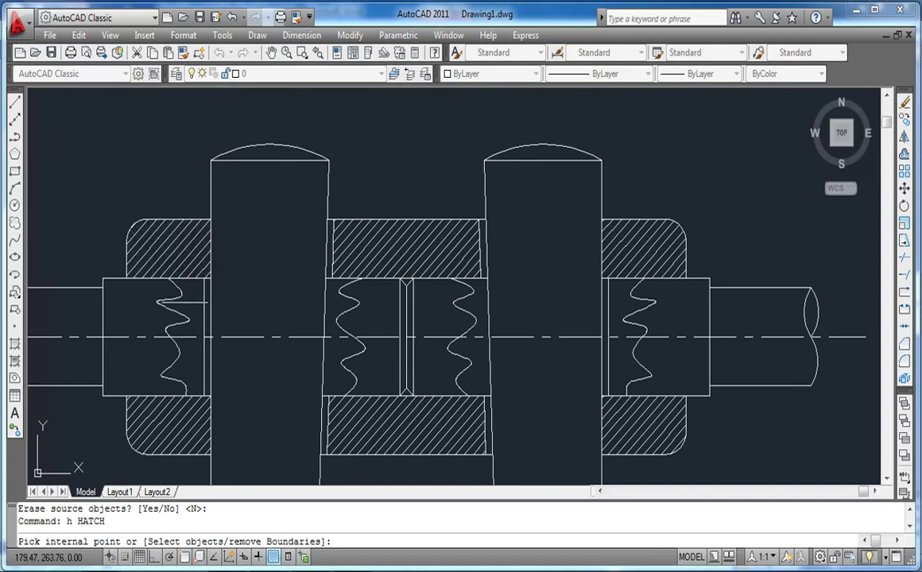
left_click(189, 354)
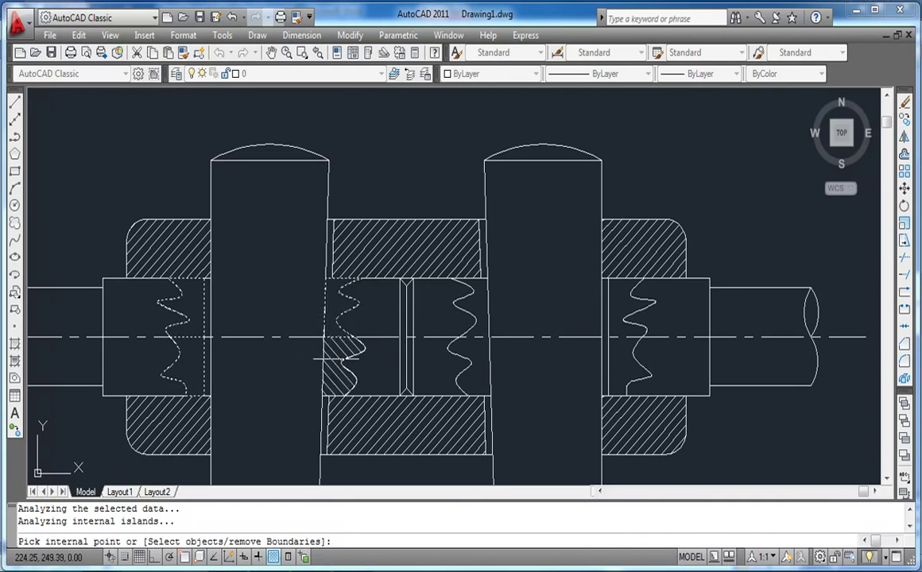
left_click(330, 352)
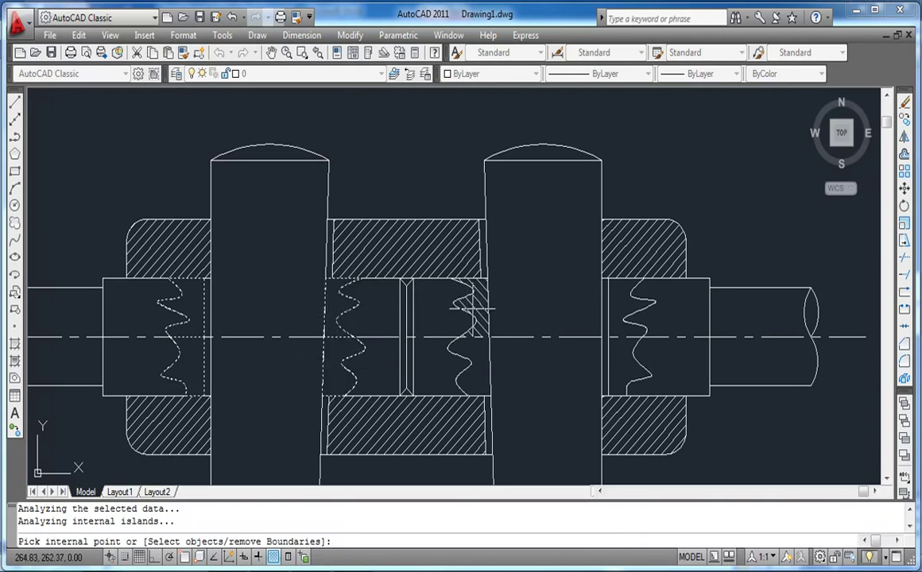
left_click(477, 378)
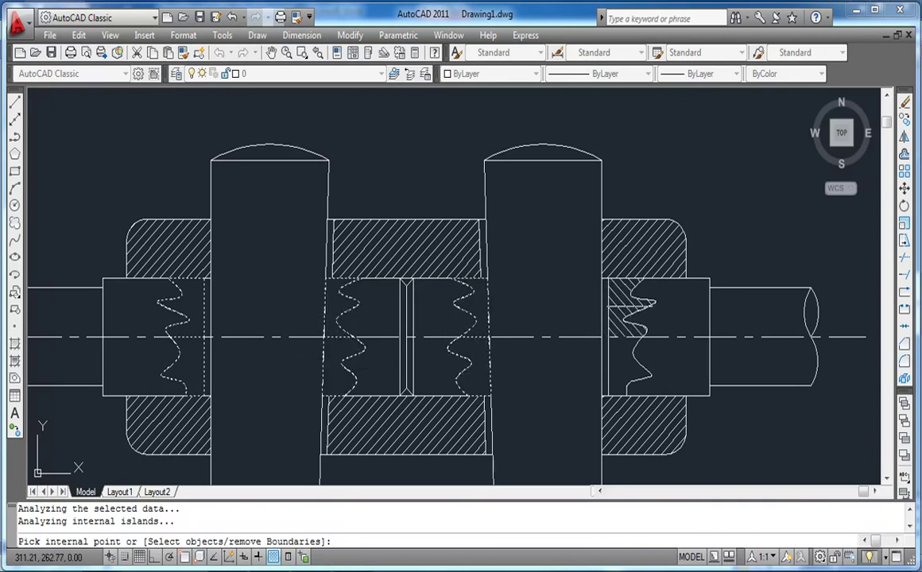
left_click(626, 362)
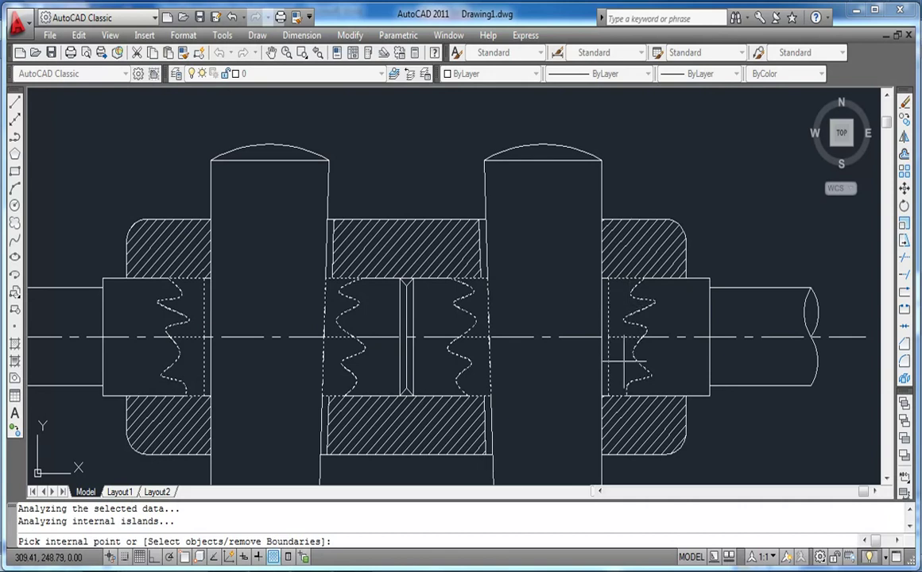
key("Return")
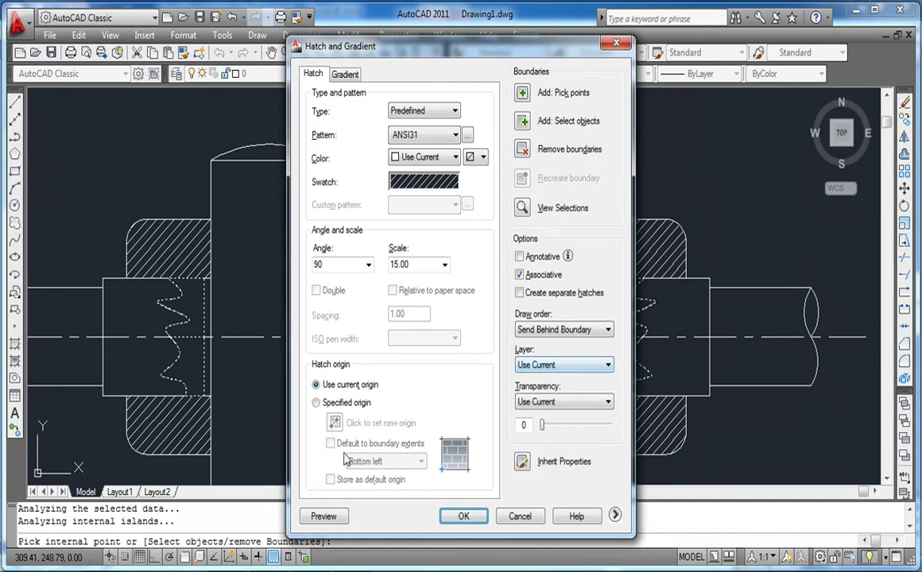
left_click(324, 516)
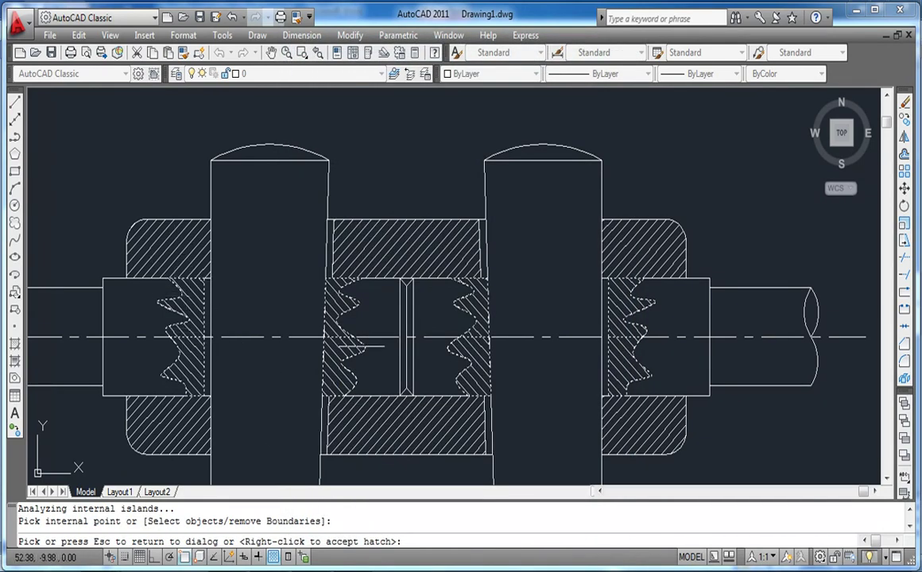
left_click(660, 370)
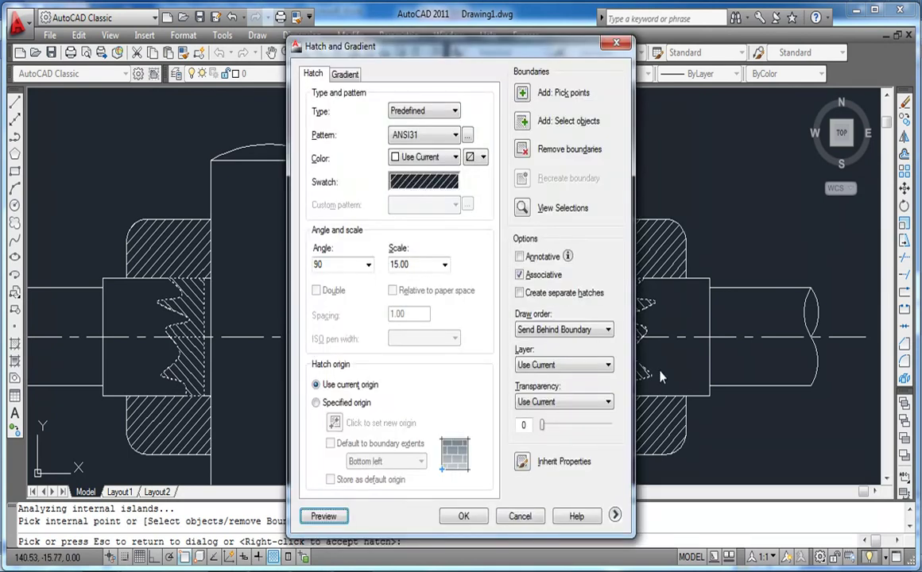
left_click(464, 517)
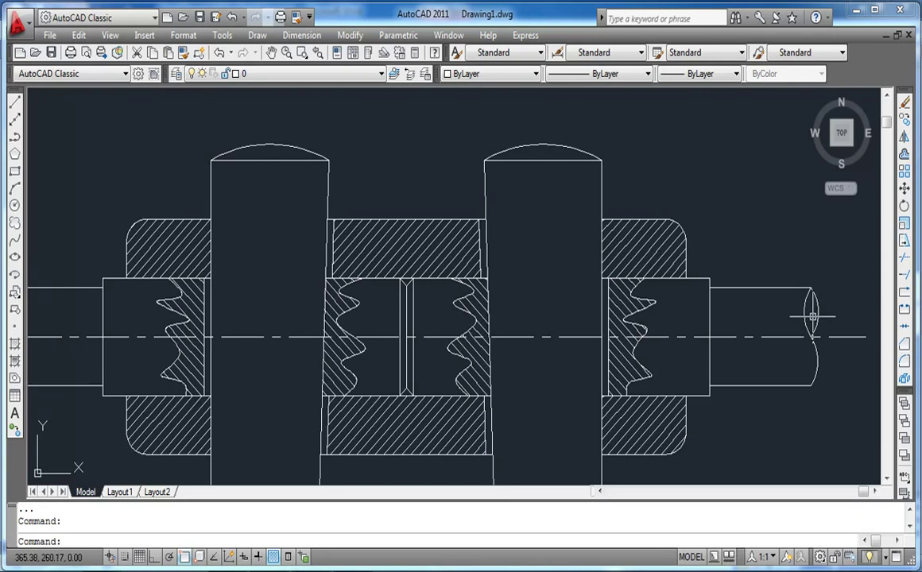
- Hatch the break loops at both outer ends of the rods with a hatch scale of 8
type("h")
key("Return")
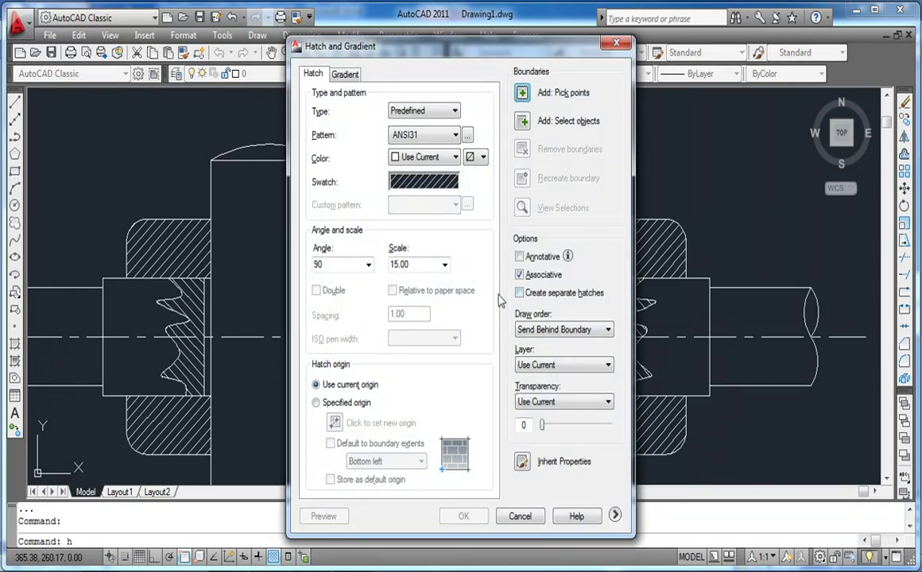
double_click(420, 266)
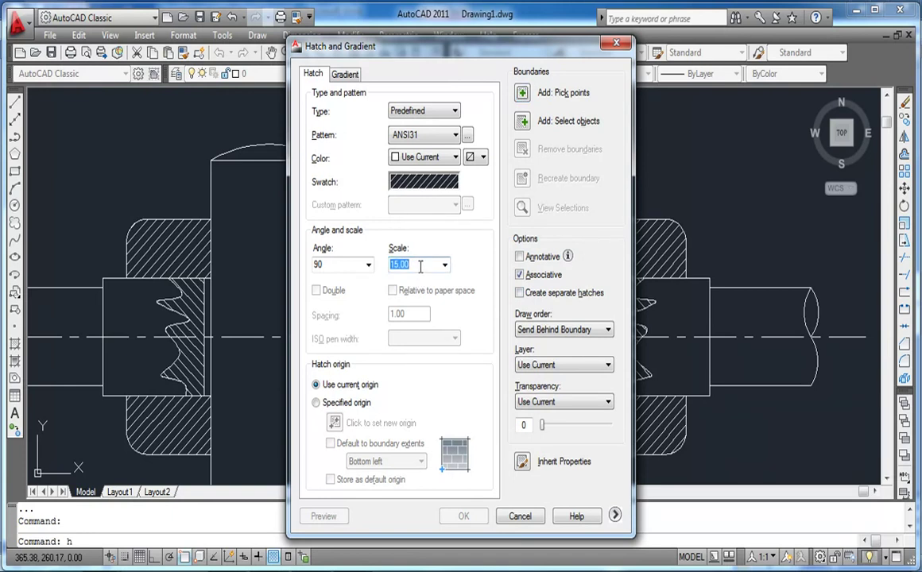
type("8")
left_click(522, 94)
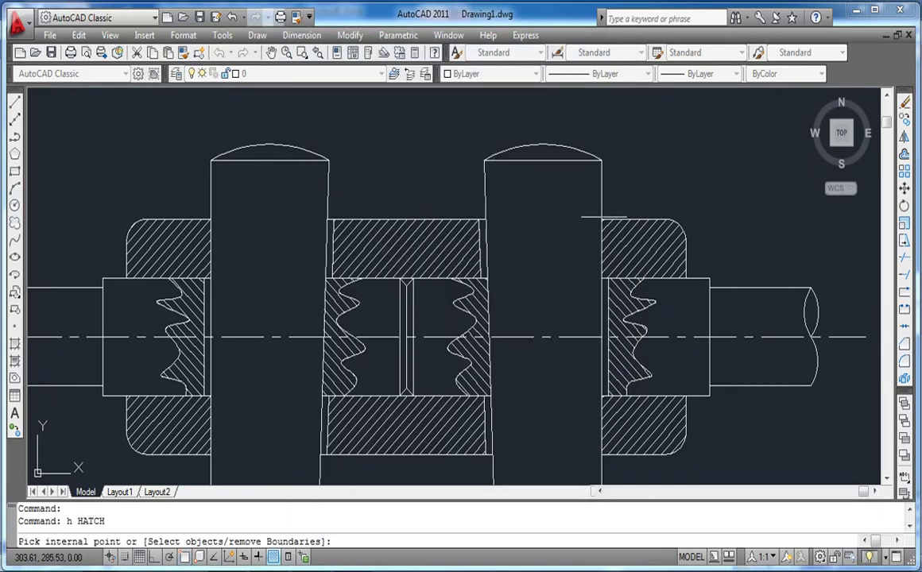
left_click(812, 312)
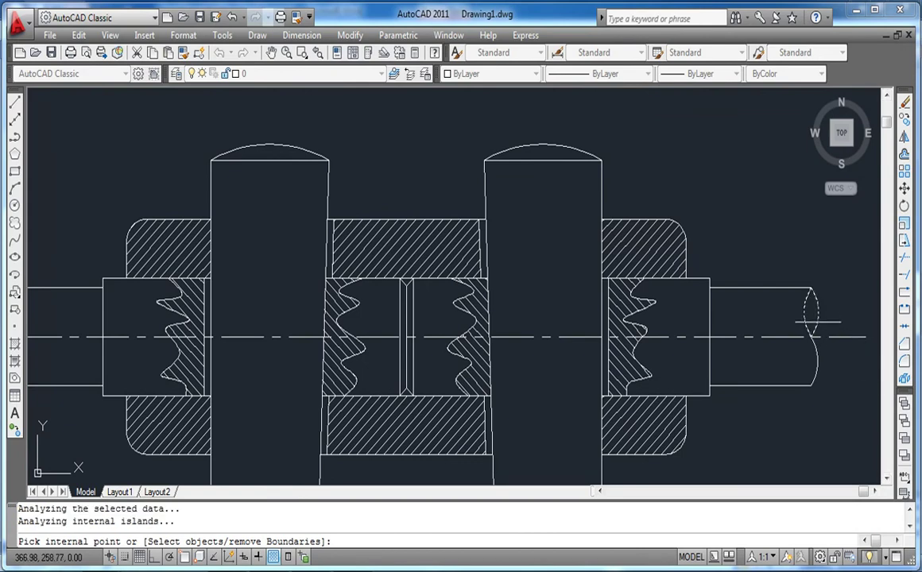
scroll(819, 383, "down", 2)
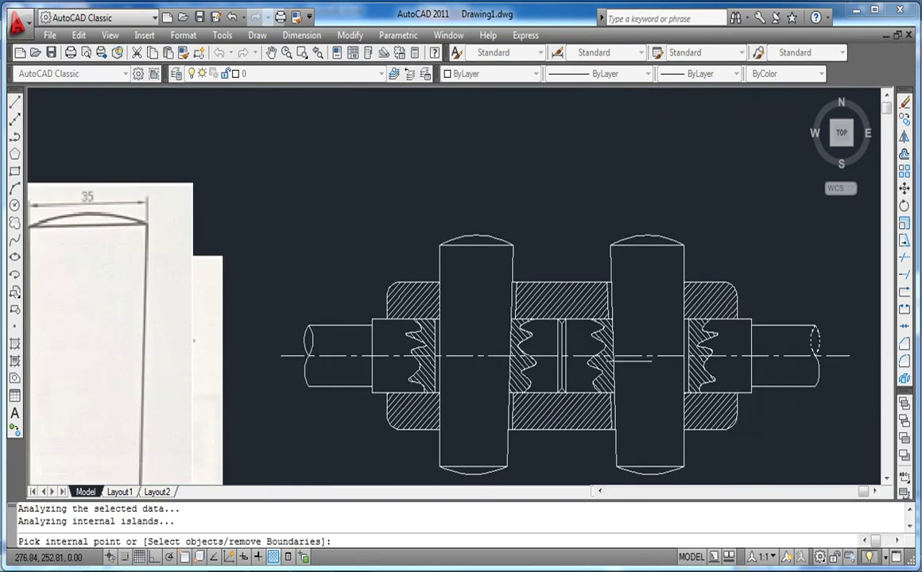
scroll(322, 340, "up", 2)
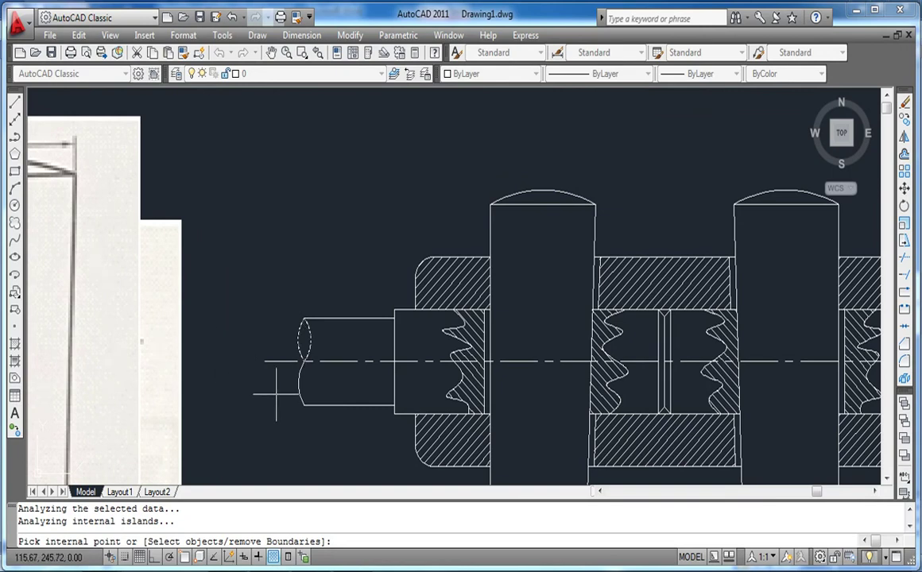
key("Return")
left_click(463, 517)
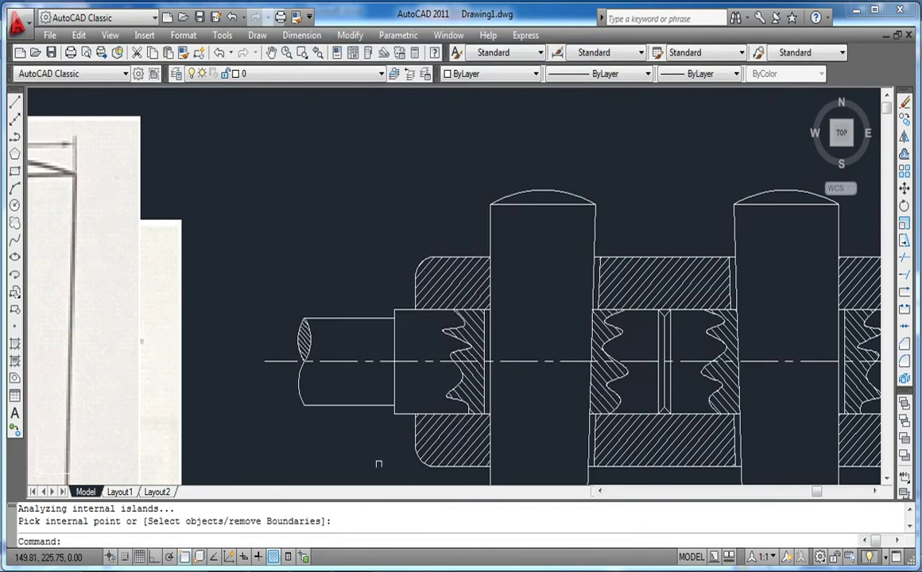
left_click(362, 233)
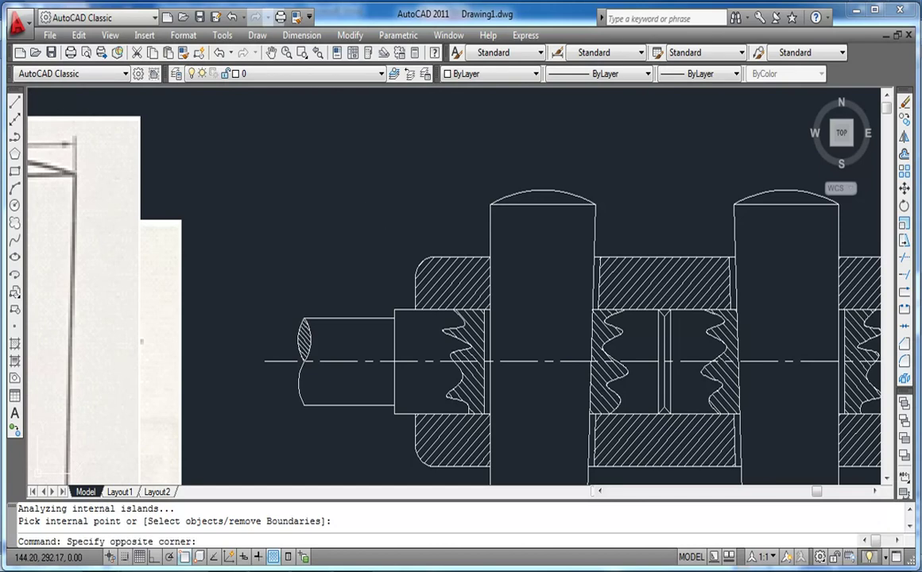
left_click(276, 197)
mouse_move(273, 197)
middle_mouse_down()
mouse_move(87, 153)
mouse_move(66, 136)
middle_mouse_up()
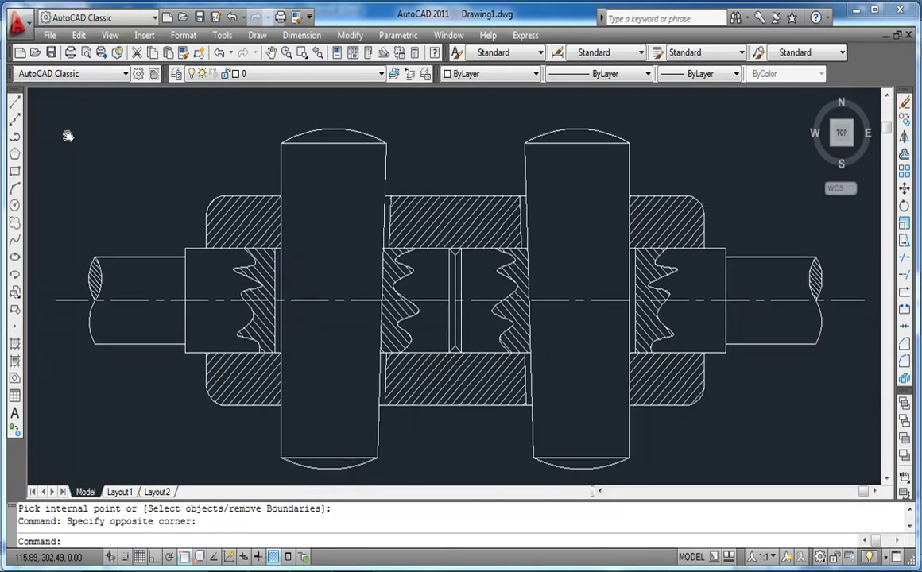